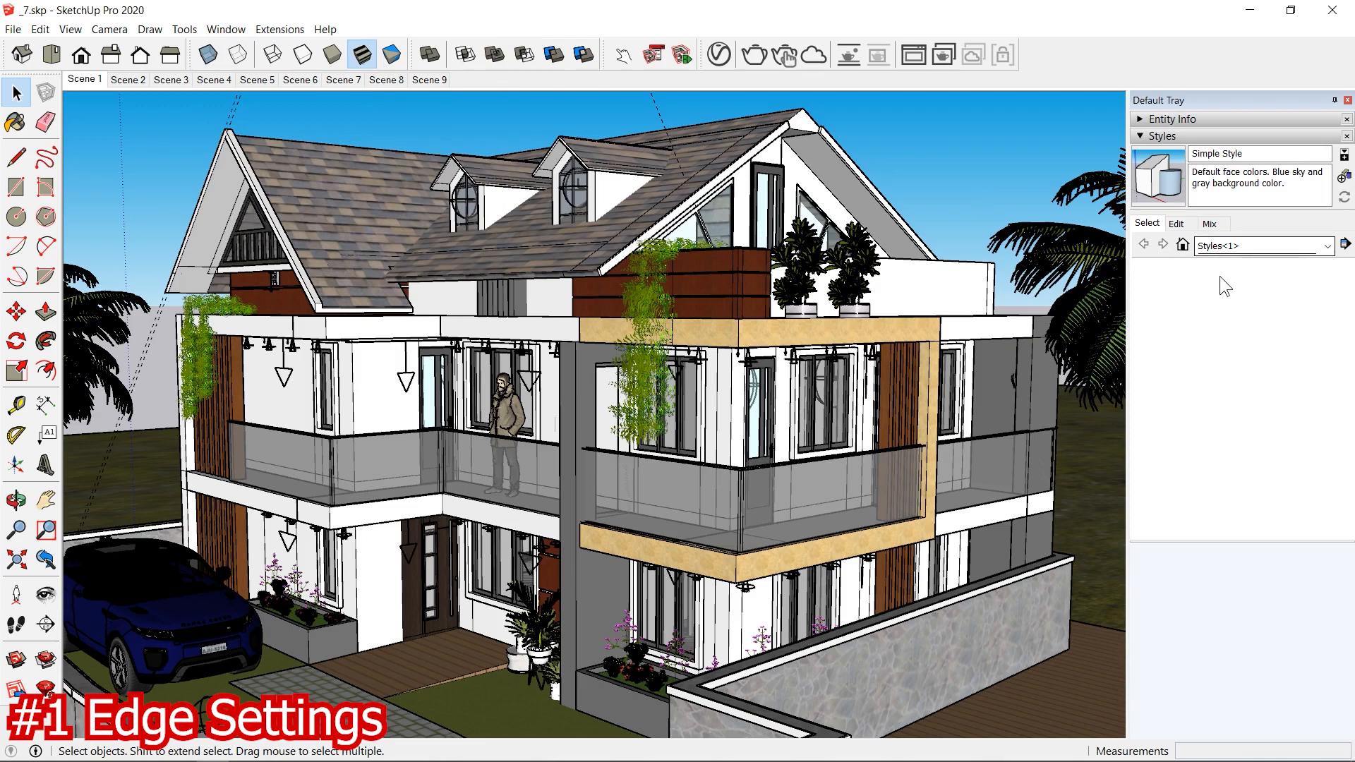
Step: Turn off Profiles and Dashes in the style's edge settings, with the edge color set to All same
click(1187, 227)
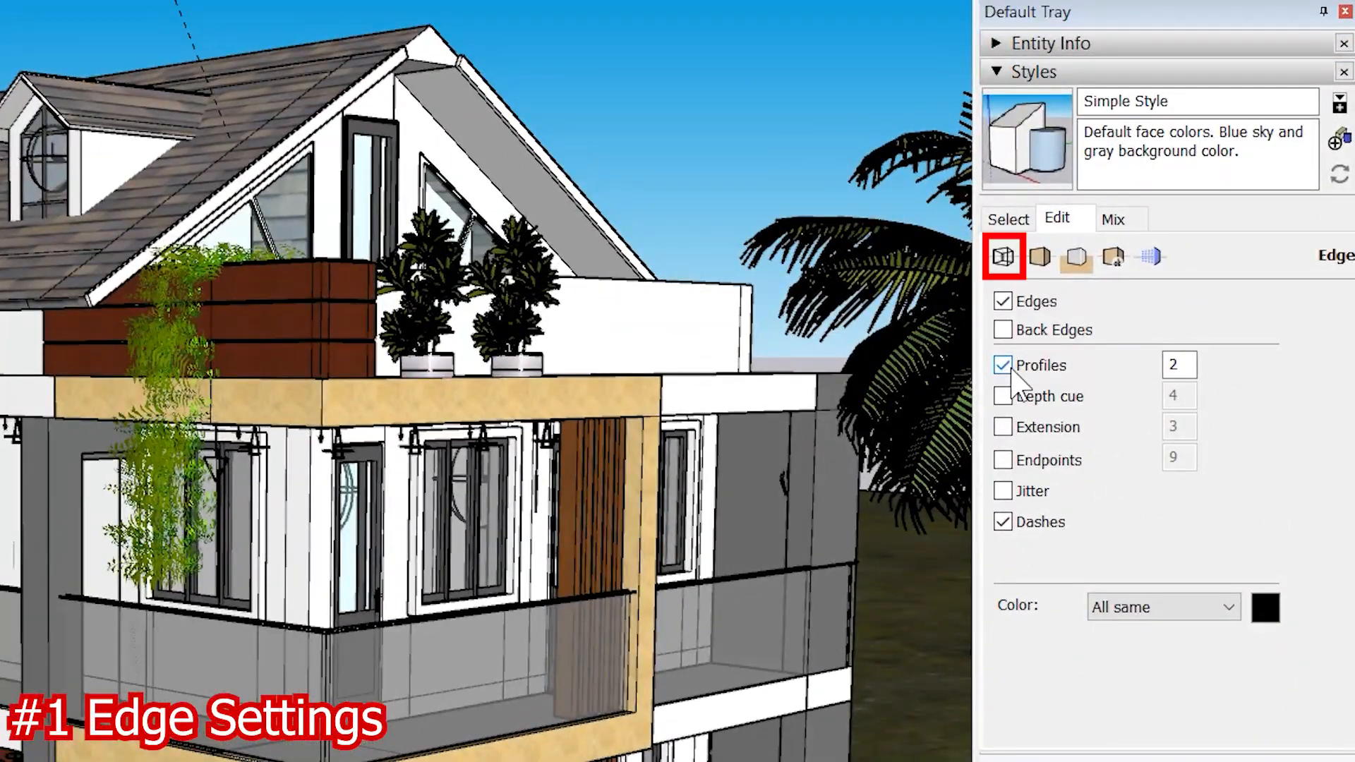
click(1002, 366)
click(1007, 528)
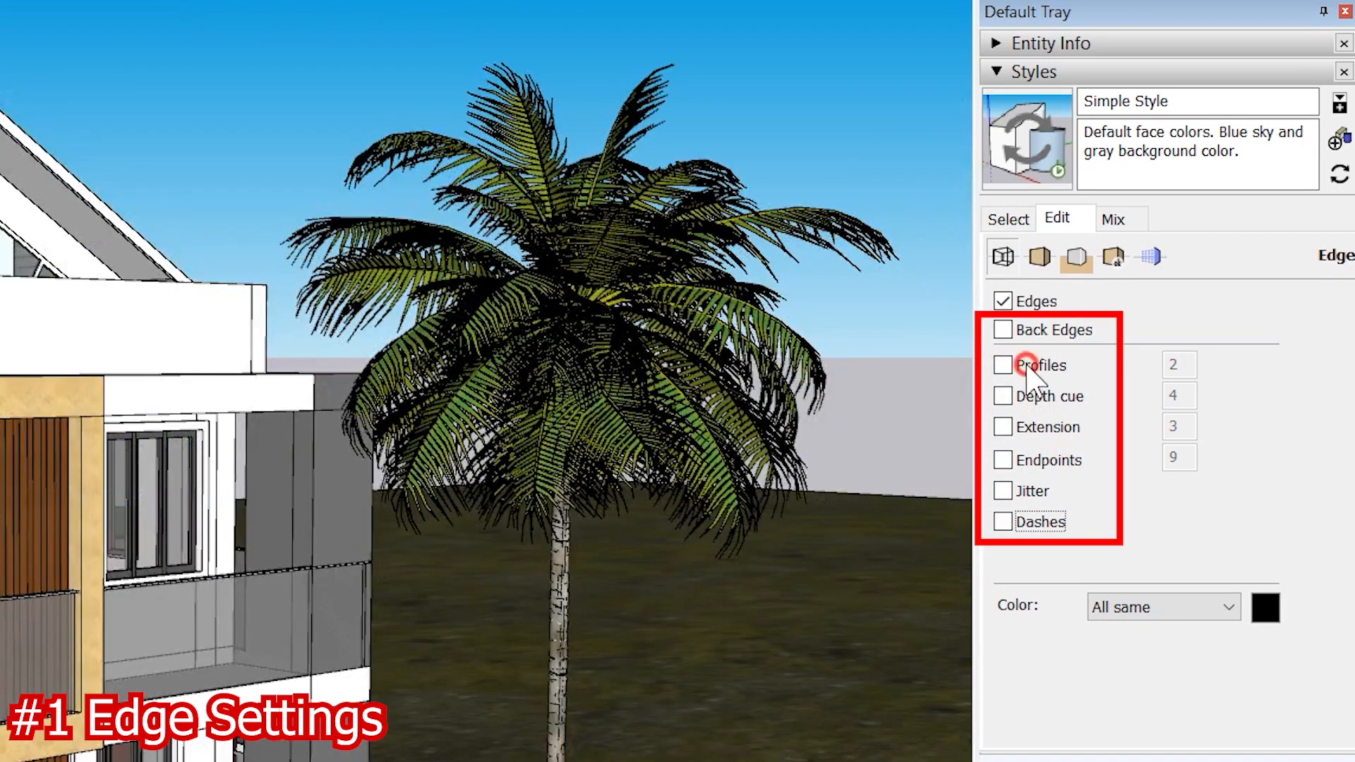
click(1040, 506)
click(1114, 610)
click(1119, 632)
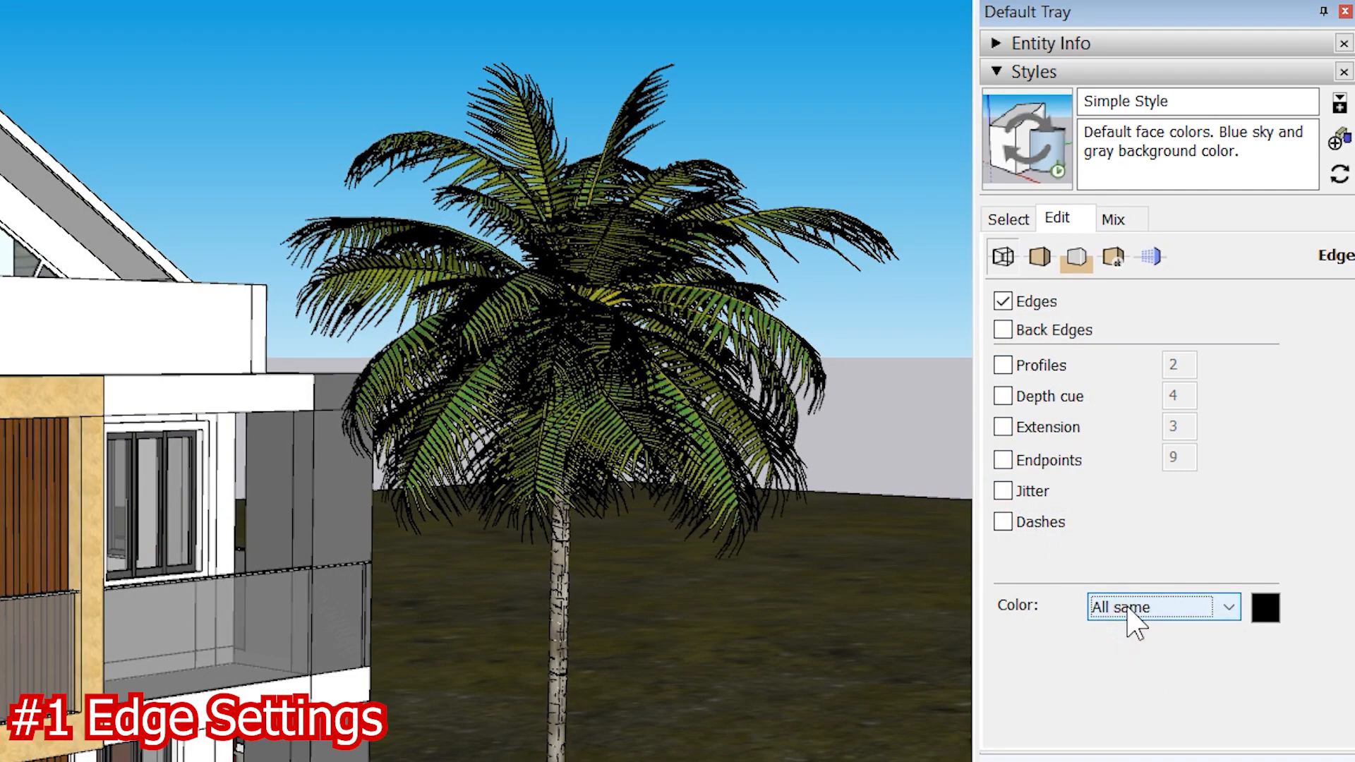
Step: Color the model's edges by axis and examine the roof, balconies and terrace from different sides
click(1126, 606)
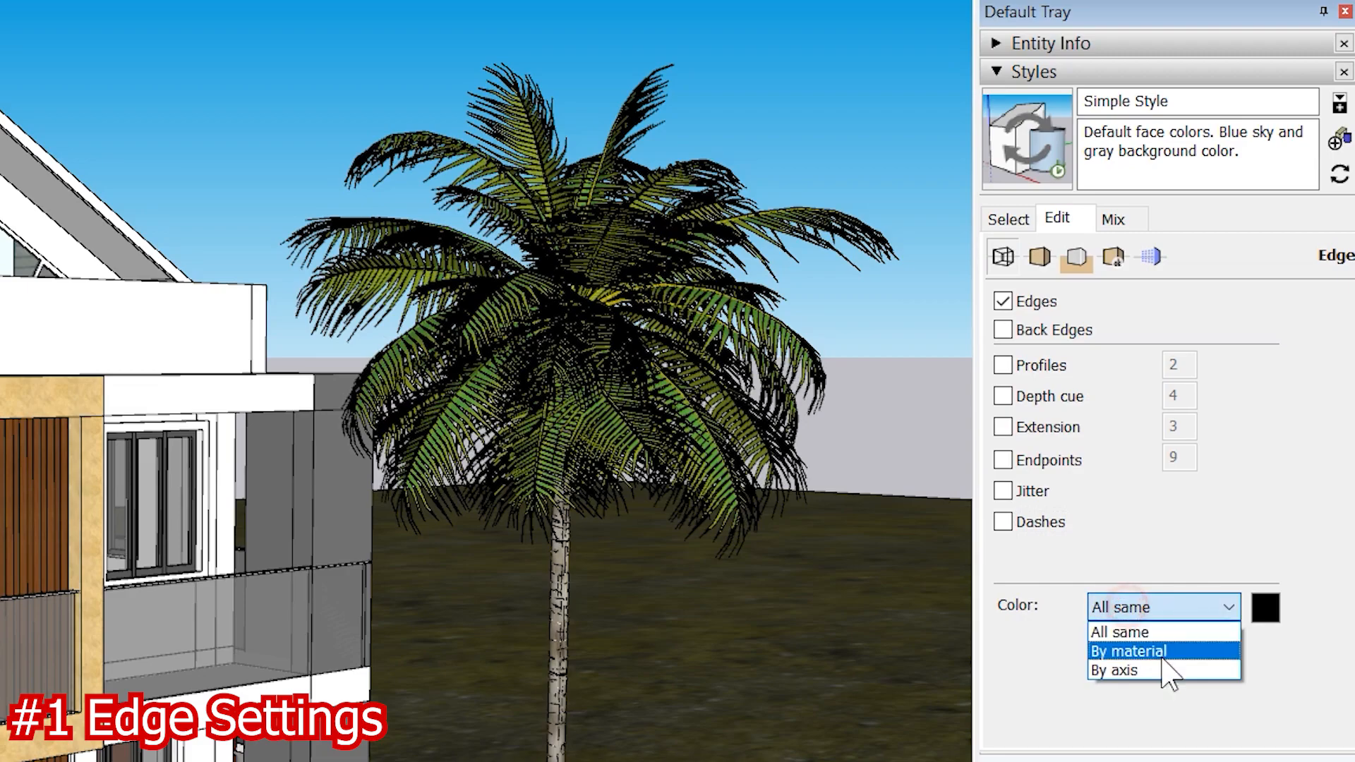
click(1127, 672)
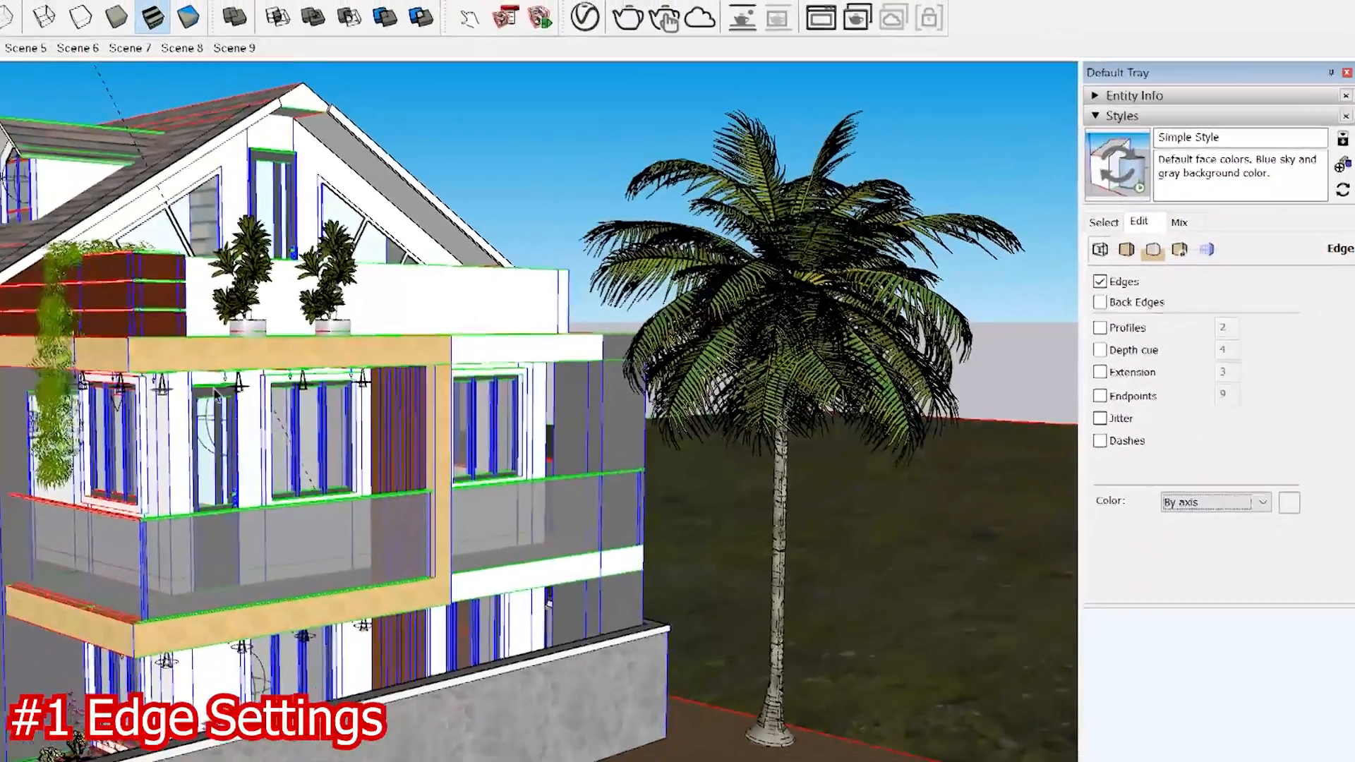
mouse_move(317, 338)
middle_down()
mouse_move(357, 402)
mouse_move(431, 452)
mouse_move(528, 462)
middle_up()
scroll(529, 487, up, 3)
scroll(544, 499, down, 3)
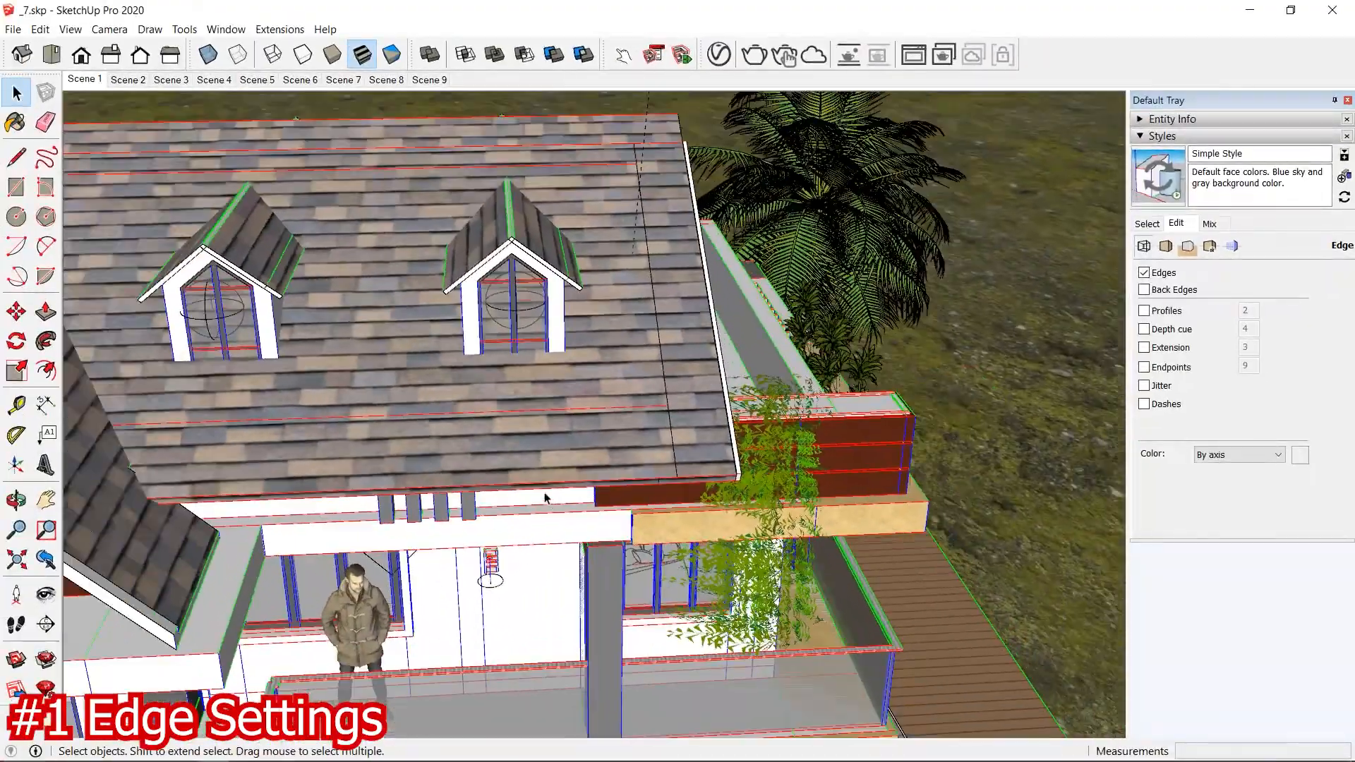
middle_drag(448, 490, 296, 487)
scroll(409, 409, up, 5)
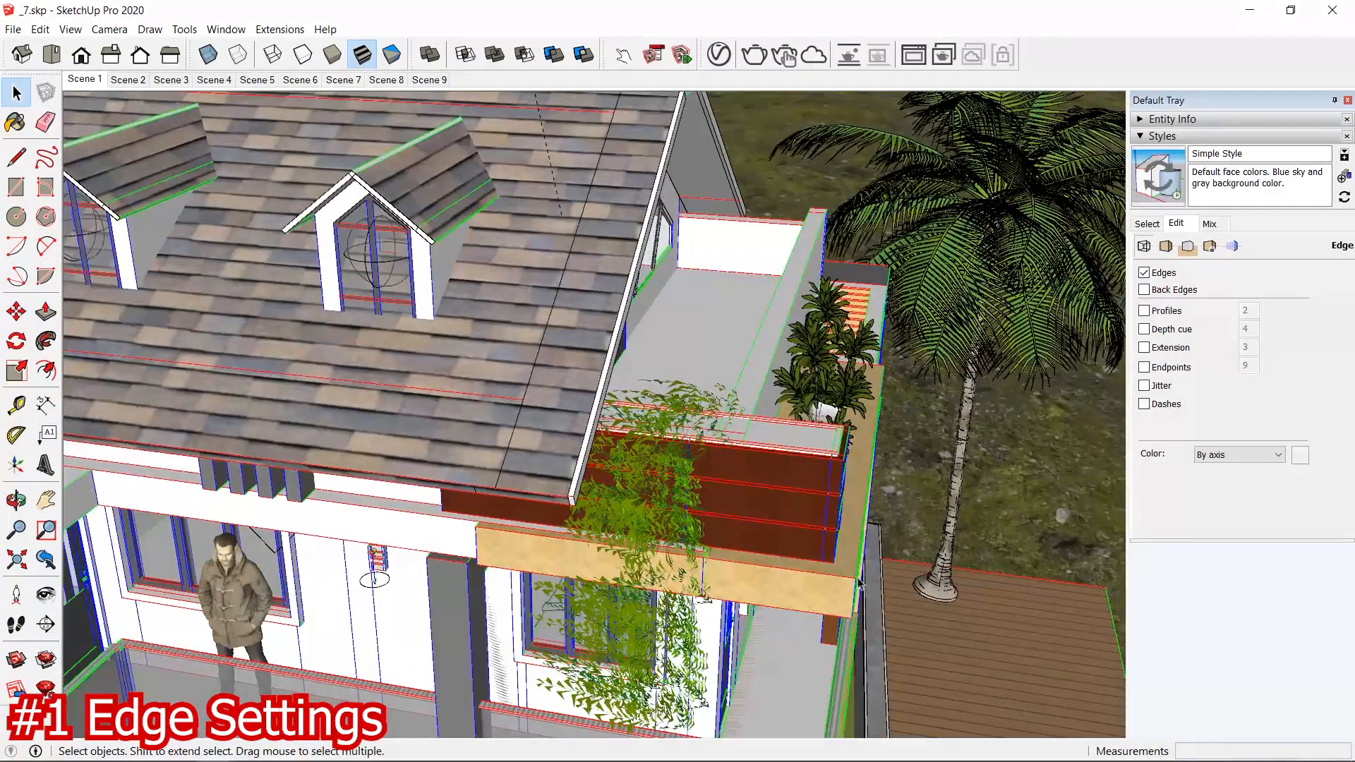
middle_drag(860, 582, 853, 458)
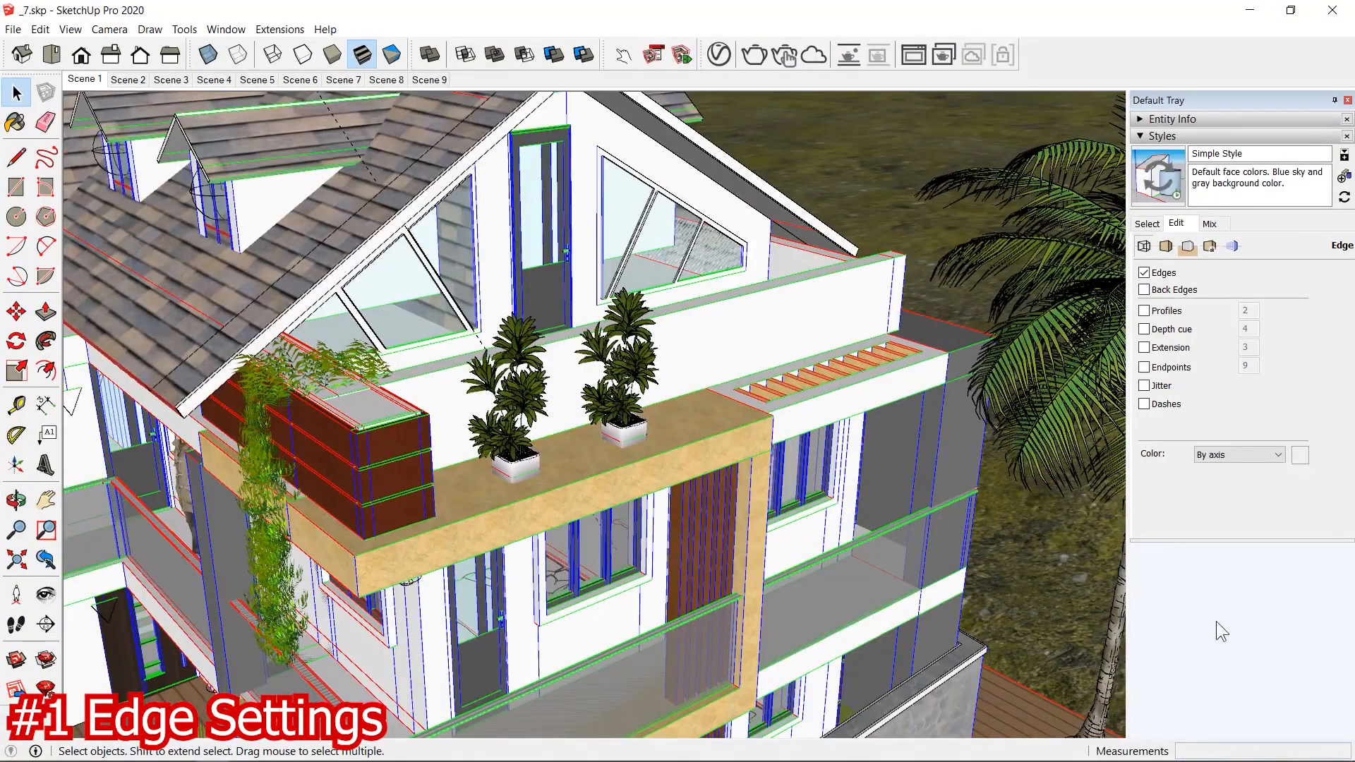
Step: Set the edge color back to All same and check the edges all around the house
click(1246, 453)
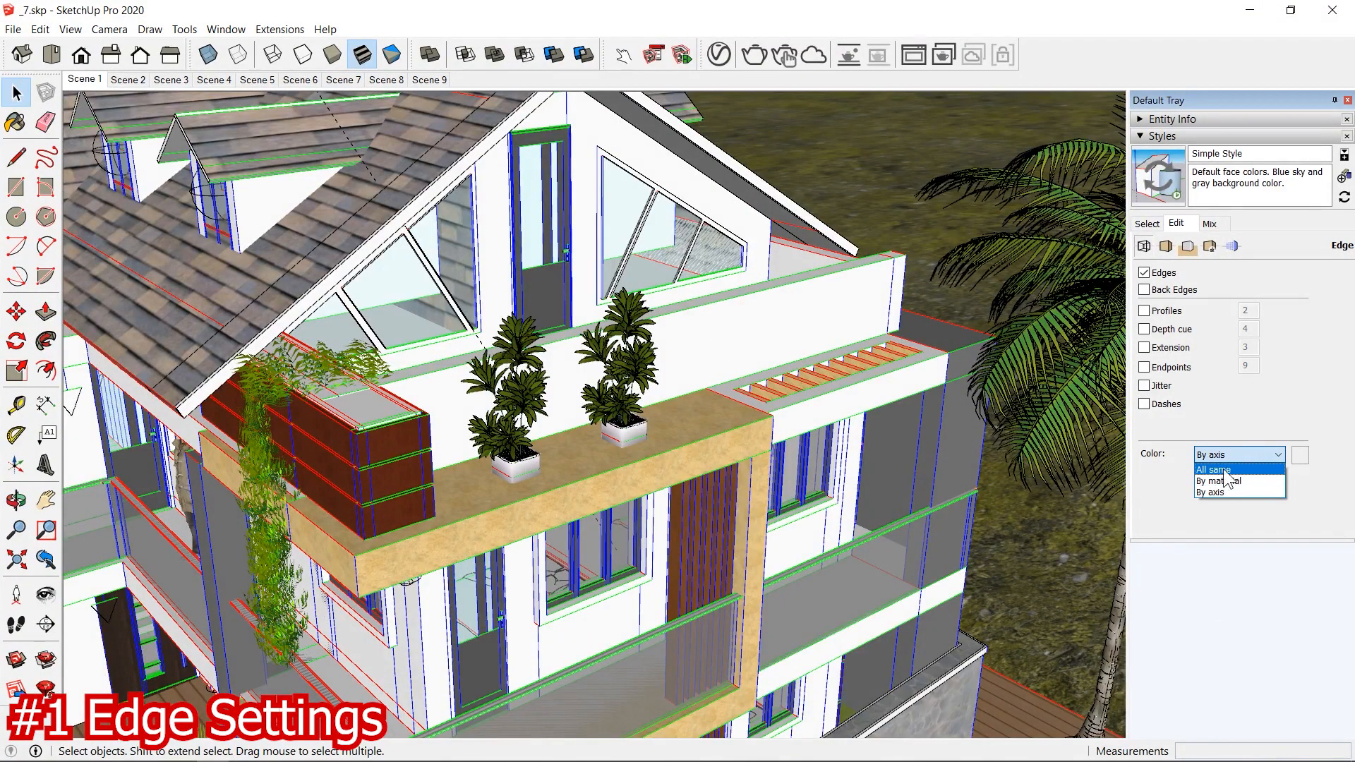
click(1236, 470)
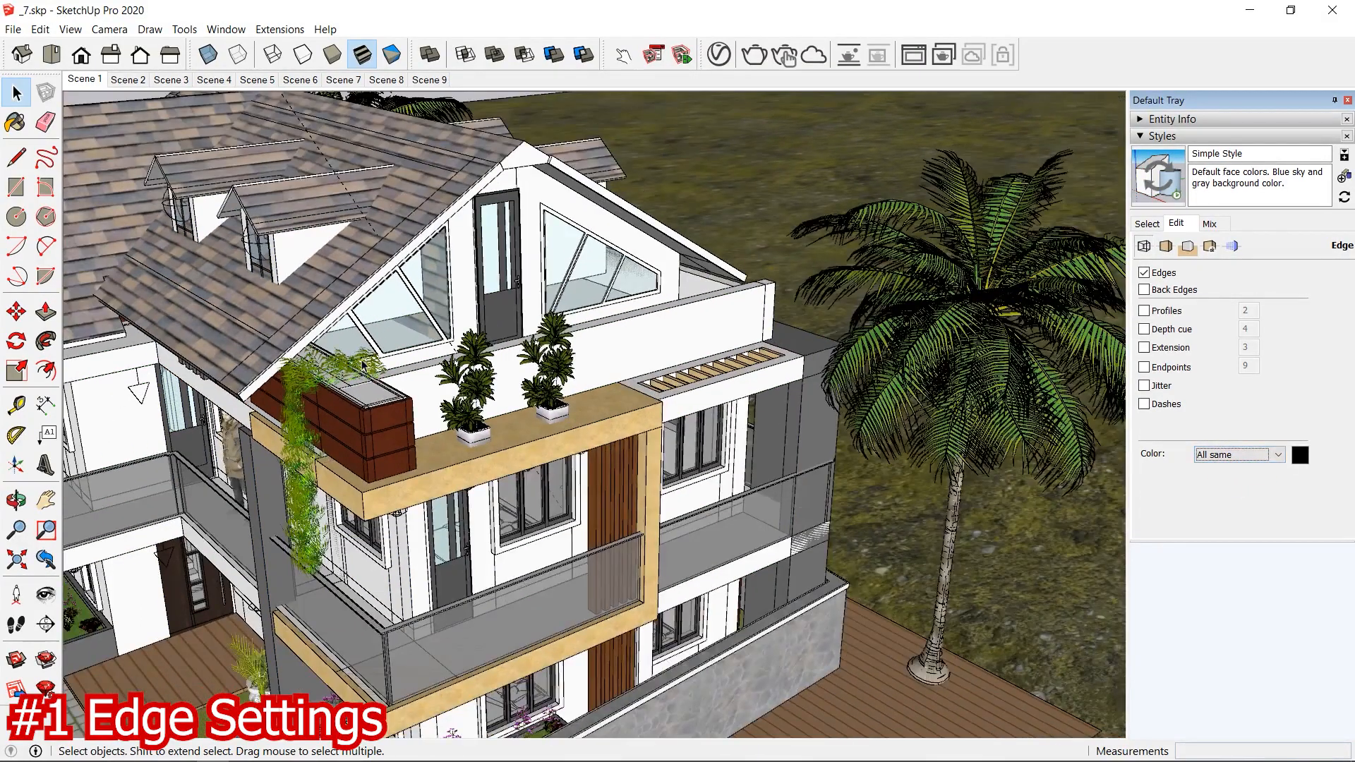
scroll(360, 365, down, 1)
middle_drag(353, 363, 616, 399)
scroll(592, 458, up, 2)
middle_drag(633, 473, 580, 374)
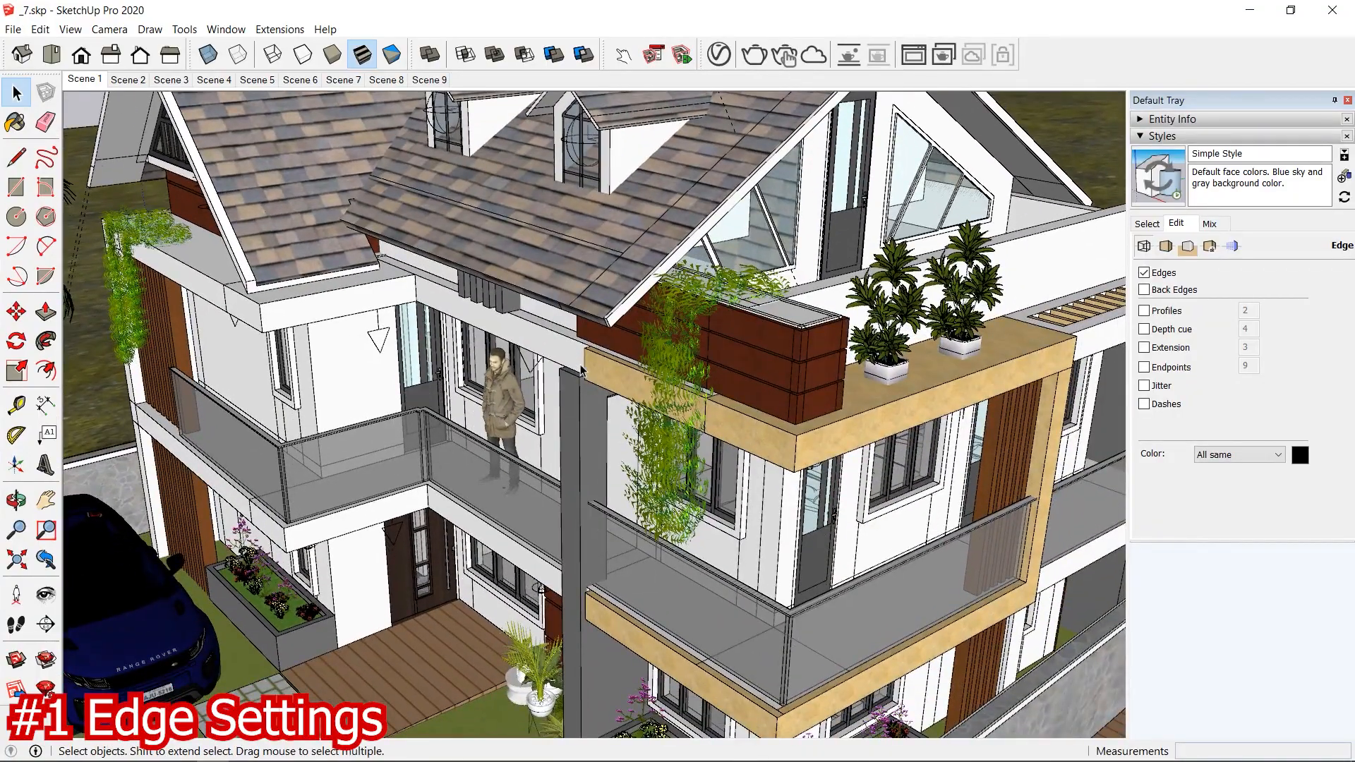
scroll(580, 371, down, 5)
middle_drag(580, 371, 1242, 431)
scroll(613, 457, up, 4)
scroll(614, 457, down, 5)
scroll(614, 458, up, 3)
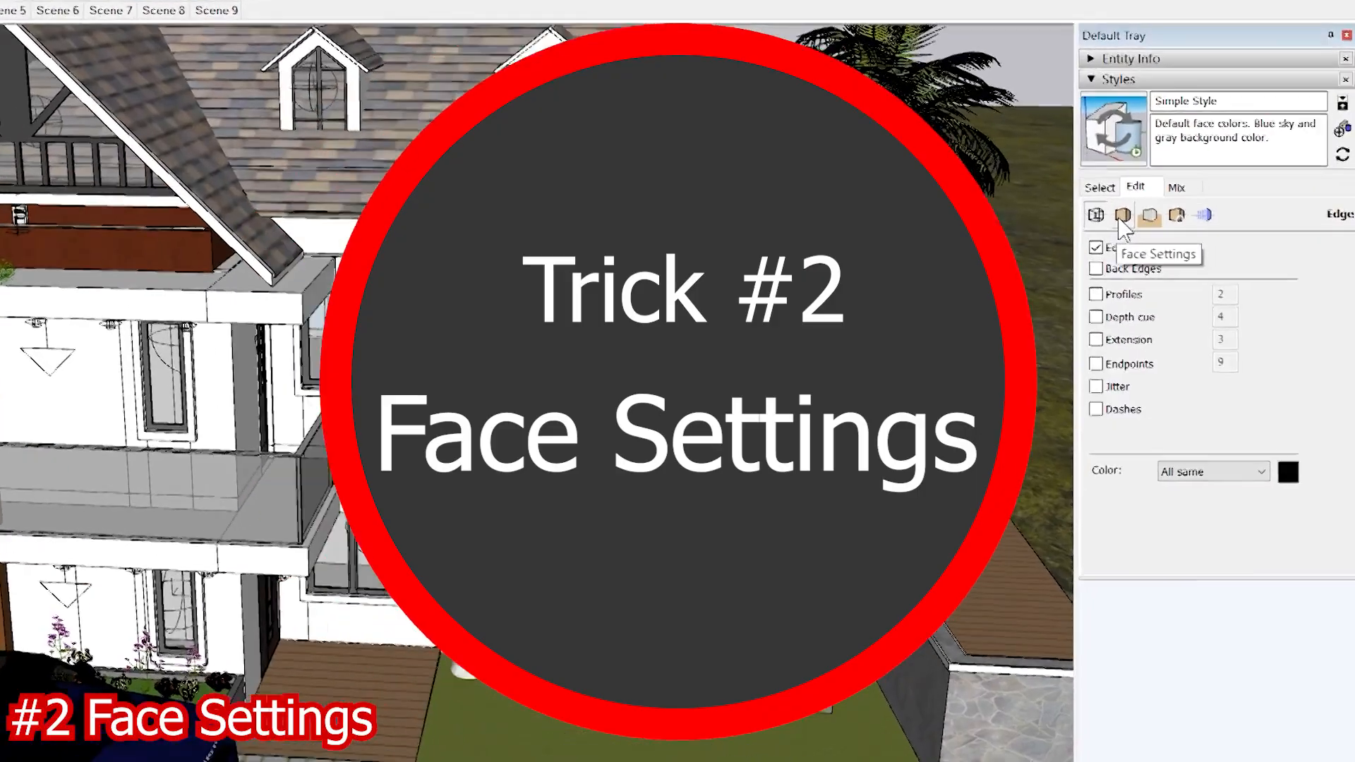
Step: Switch the roof and other faces to Shaded display in the face settings and restore Shaded With Textures
click(1165, 247)
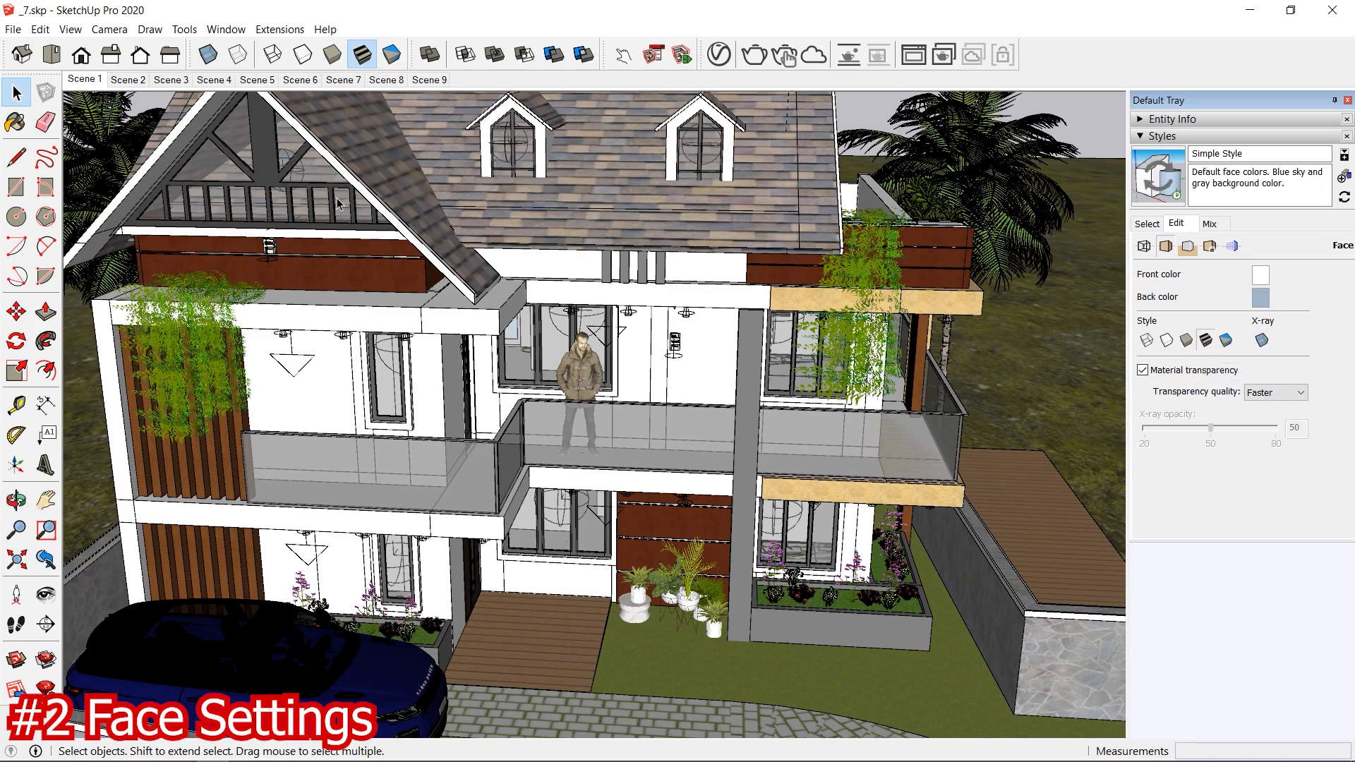
scroll(423, 222, down, 1)
middle_drag(514, 173, 489, 396)
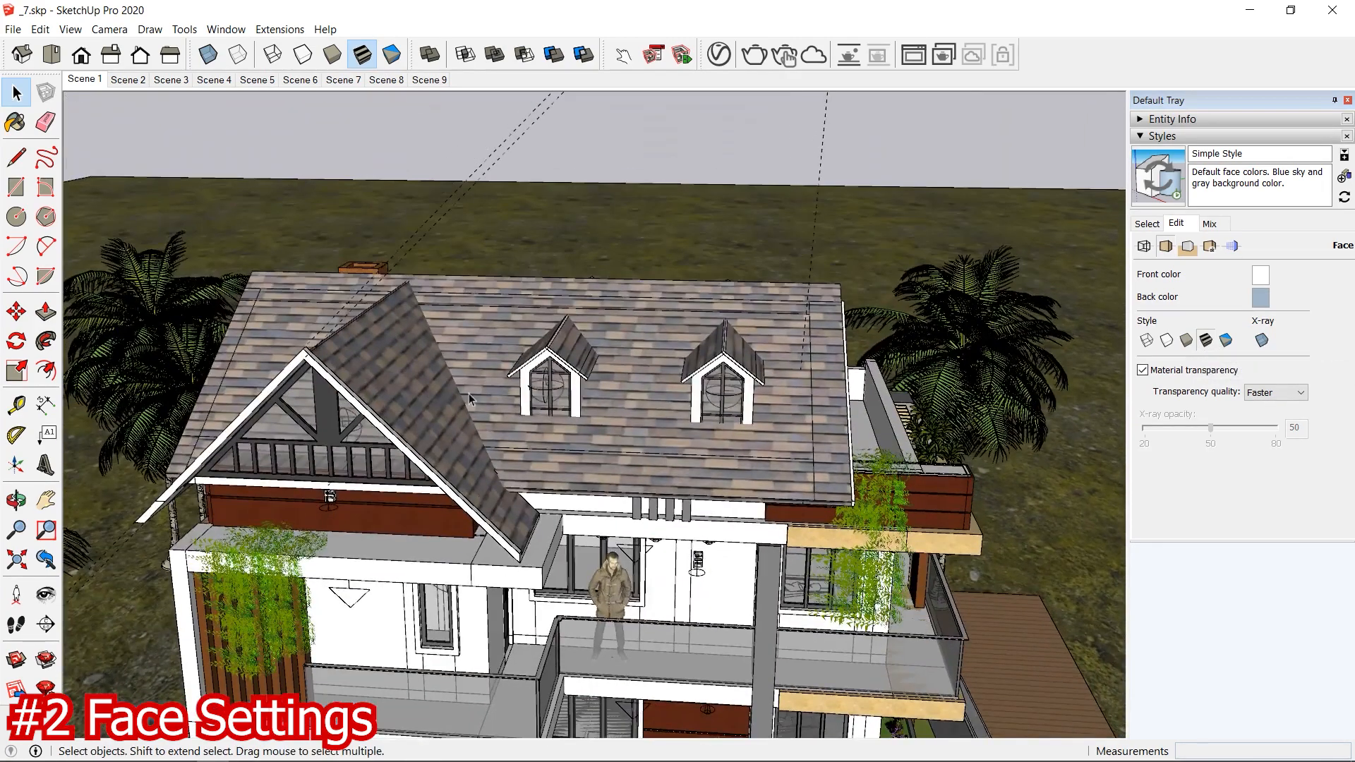
scroll(377, 353, up, 2)
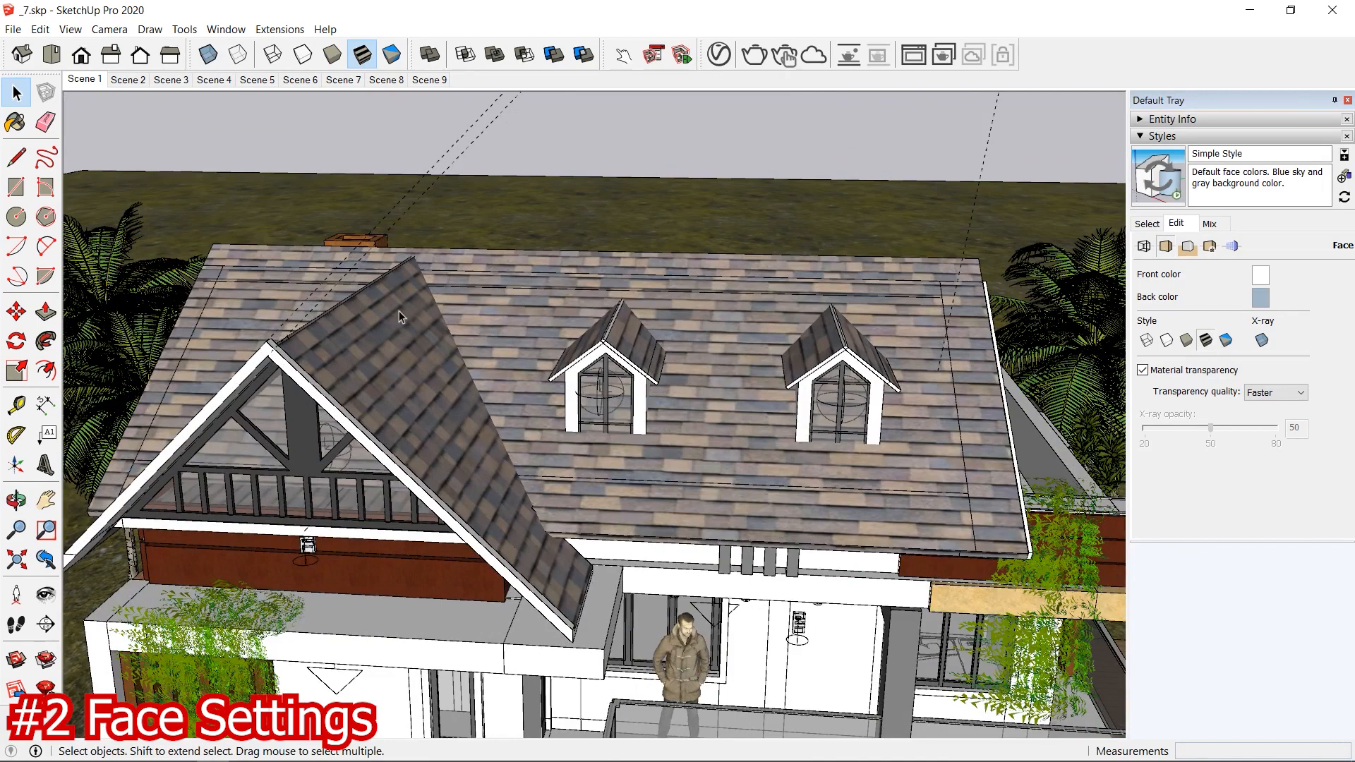
click(1186, 341)
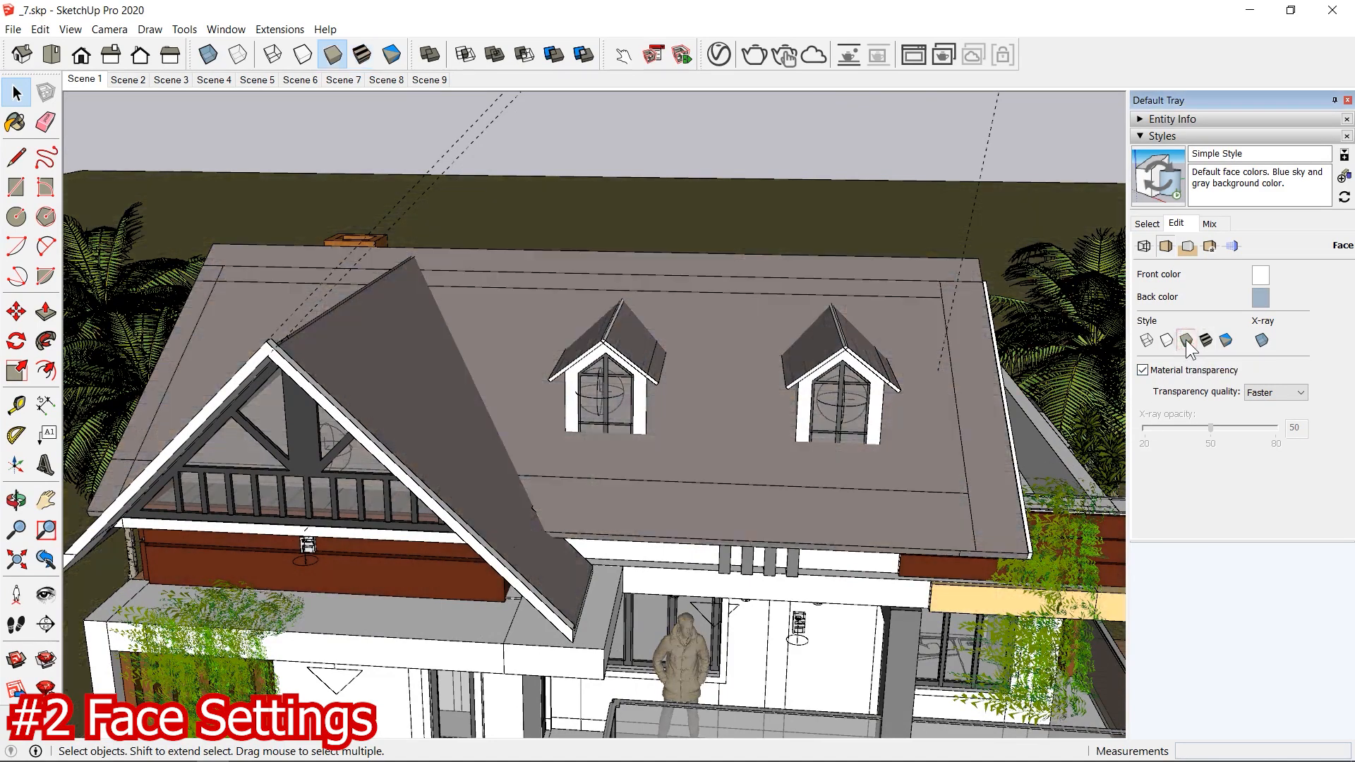
click(363, 61)
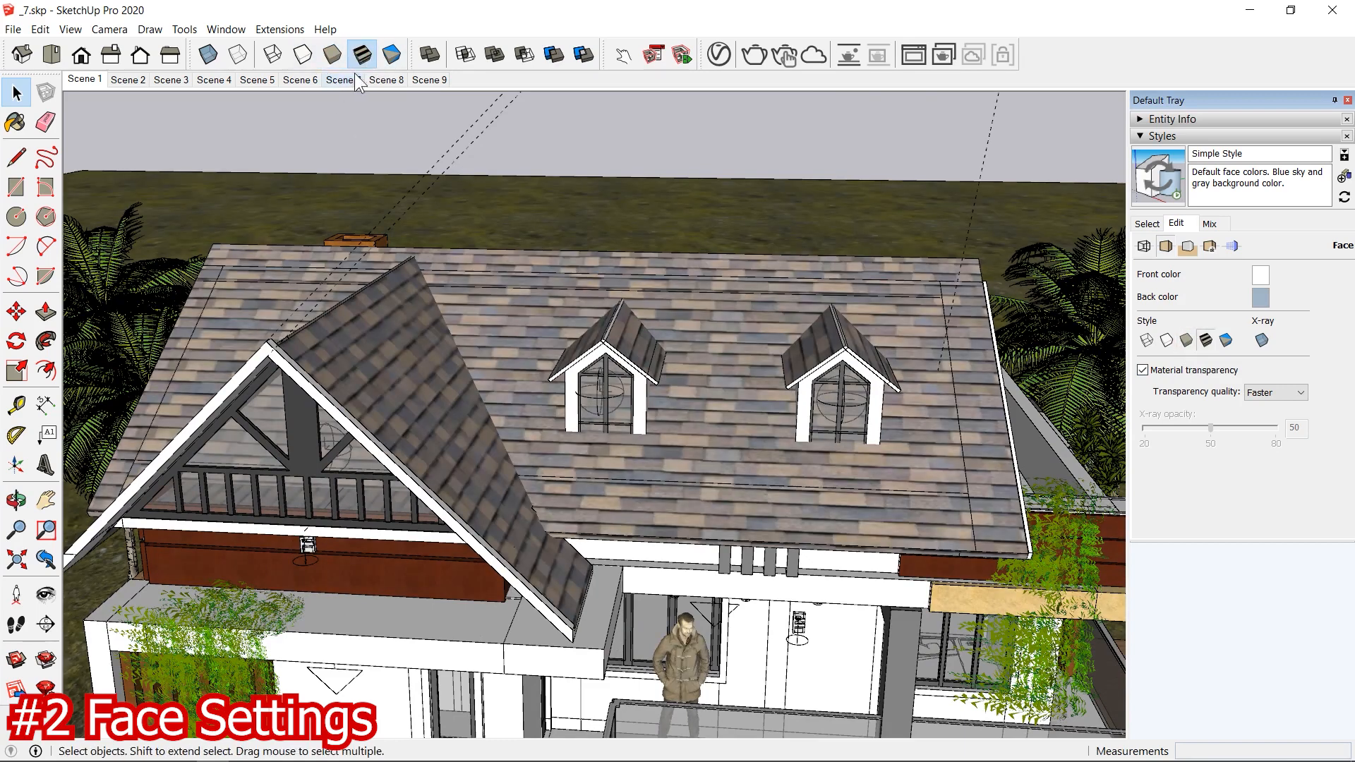
Step: Display the model's faces in the Shaded style without textures and view the front balconies
click(332, 53)
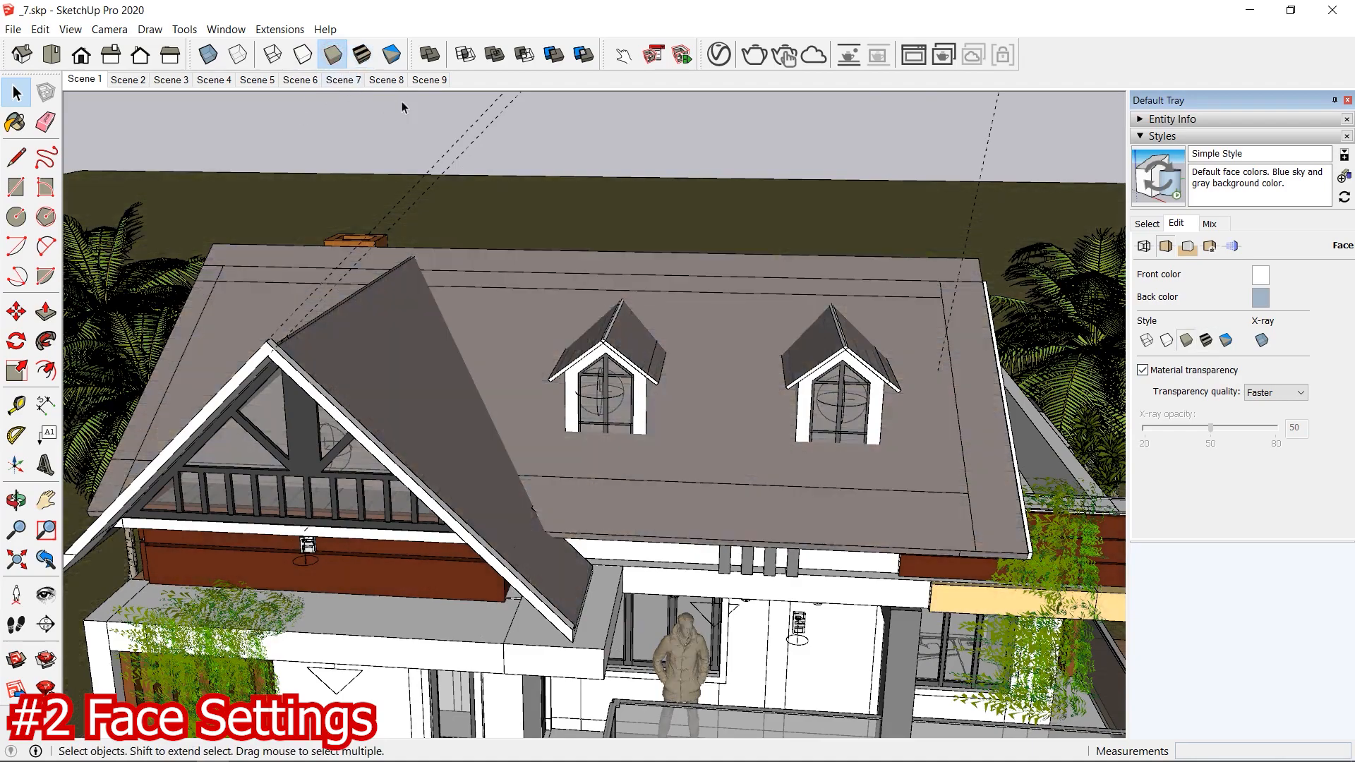
scroll(534, 458, down, 3)
middle_drag(540, 471, 809, 404)
scroll(746, 406, up, 3)
middle_drag(480, 357, 892, 311)
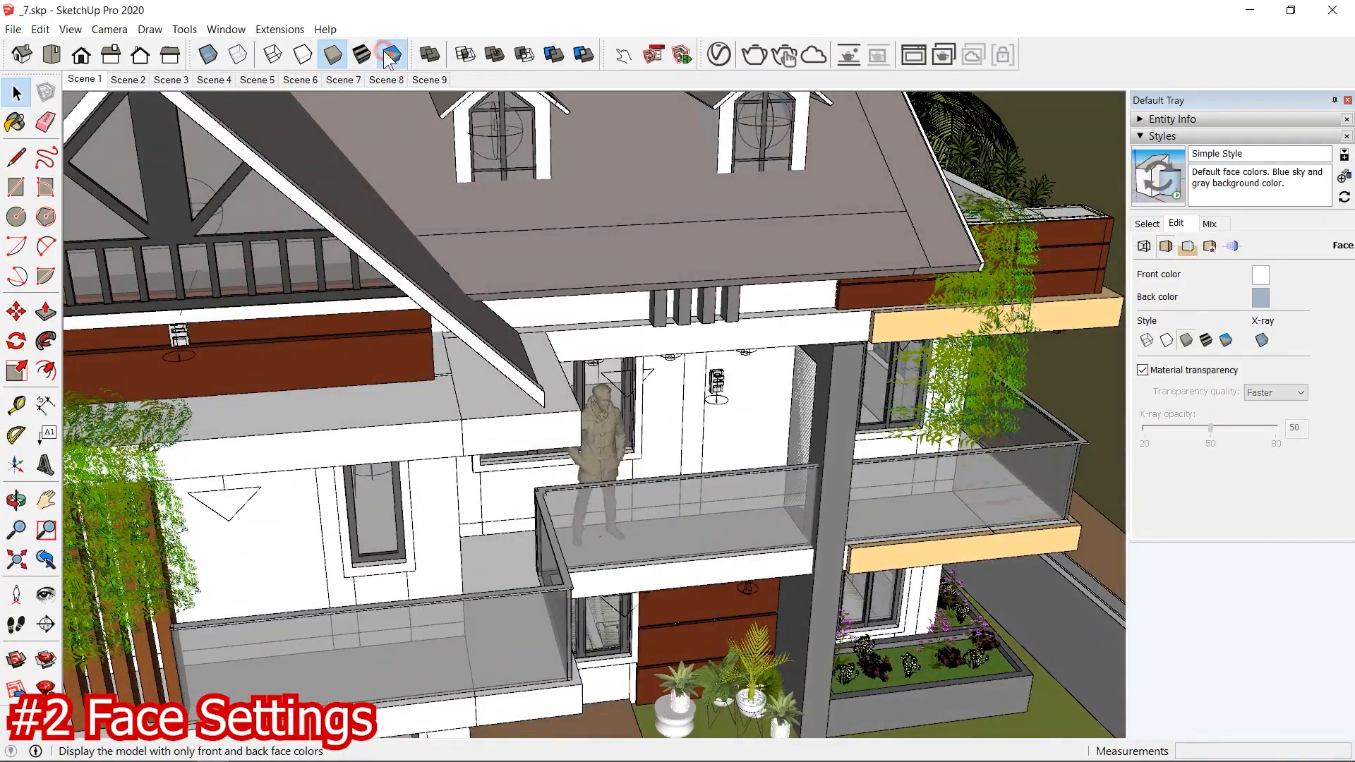
Step: Display the model in Monochrome with only front and back face colors and examine the house from several sides
click(391, 55)
scroll(560, 490, down, 2)
middle_drag(560, 489, 381, 525)
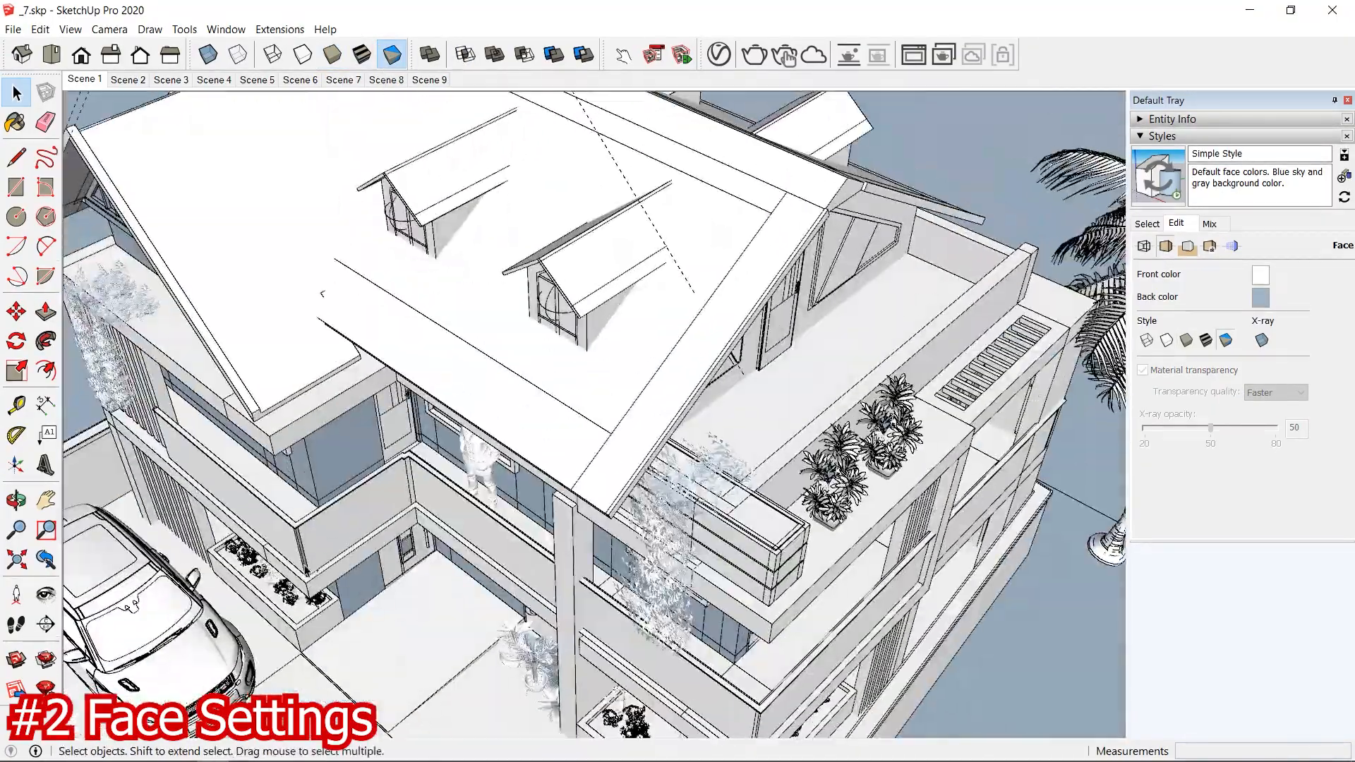
middle_drag(423, 395, 772, 301)
scroll(597, 401, up, 4)
middle_drag(632, 475, 494, 416)
shift+middle_drag(840, 205, 520, 345)
scroll(520, 345, down, 2)
middle_drag(628, 303, 847, 275)
middle_drag(726, 183, 713, 303)
shift+middle_drag(713, 204, 607, 423)
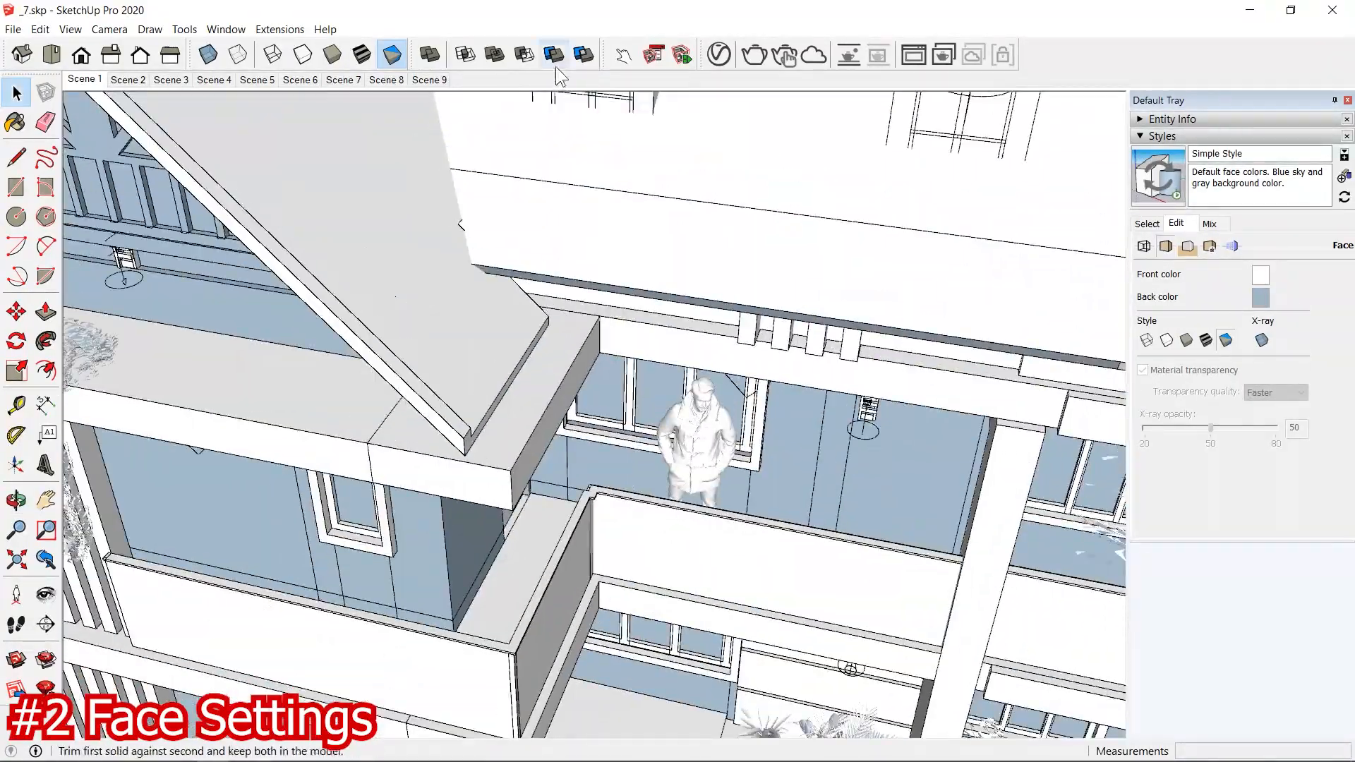
Step: Return the whole house model to the Shaded With Textures face style
click(362, 55)
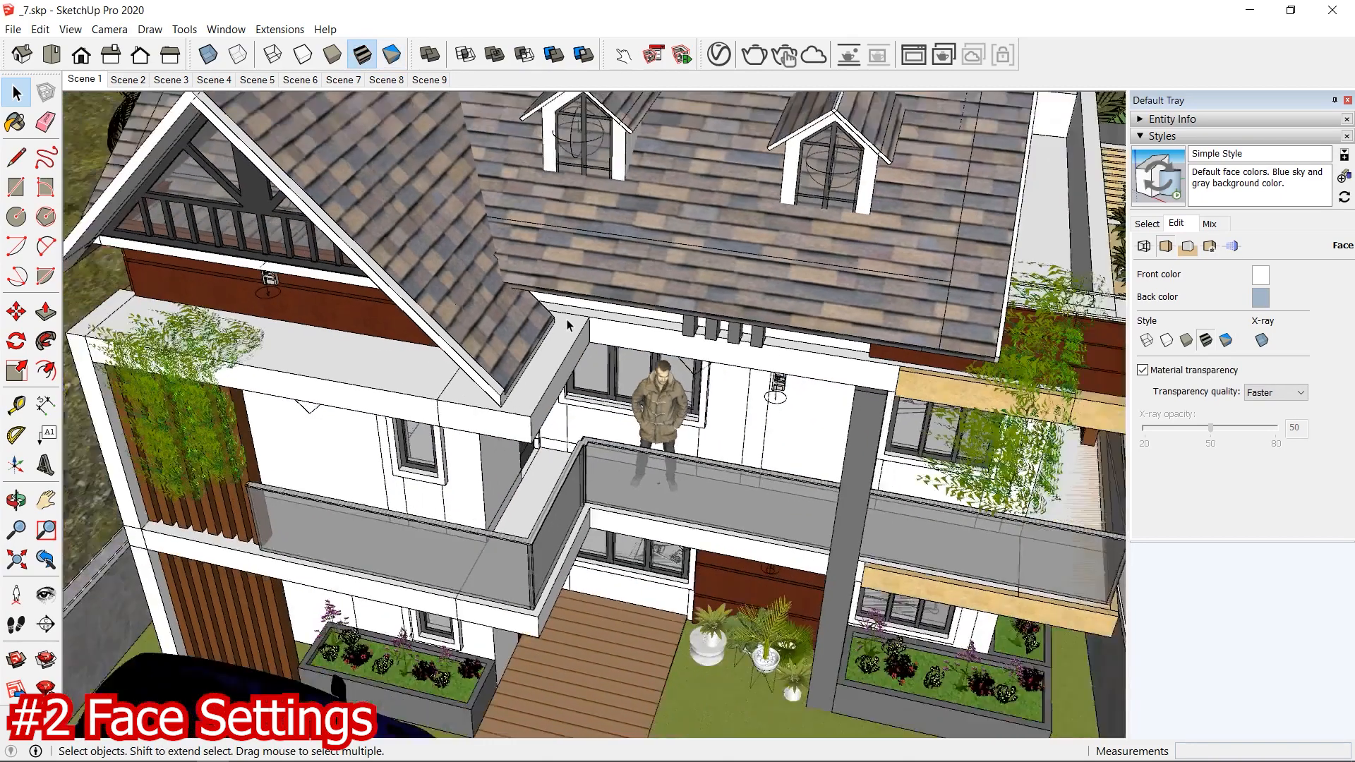
scroll(566, 318, down, 4)
middle_drag(566, 319, 551, 381)
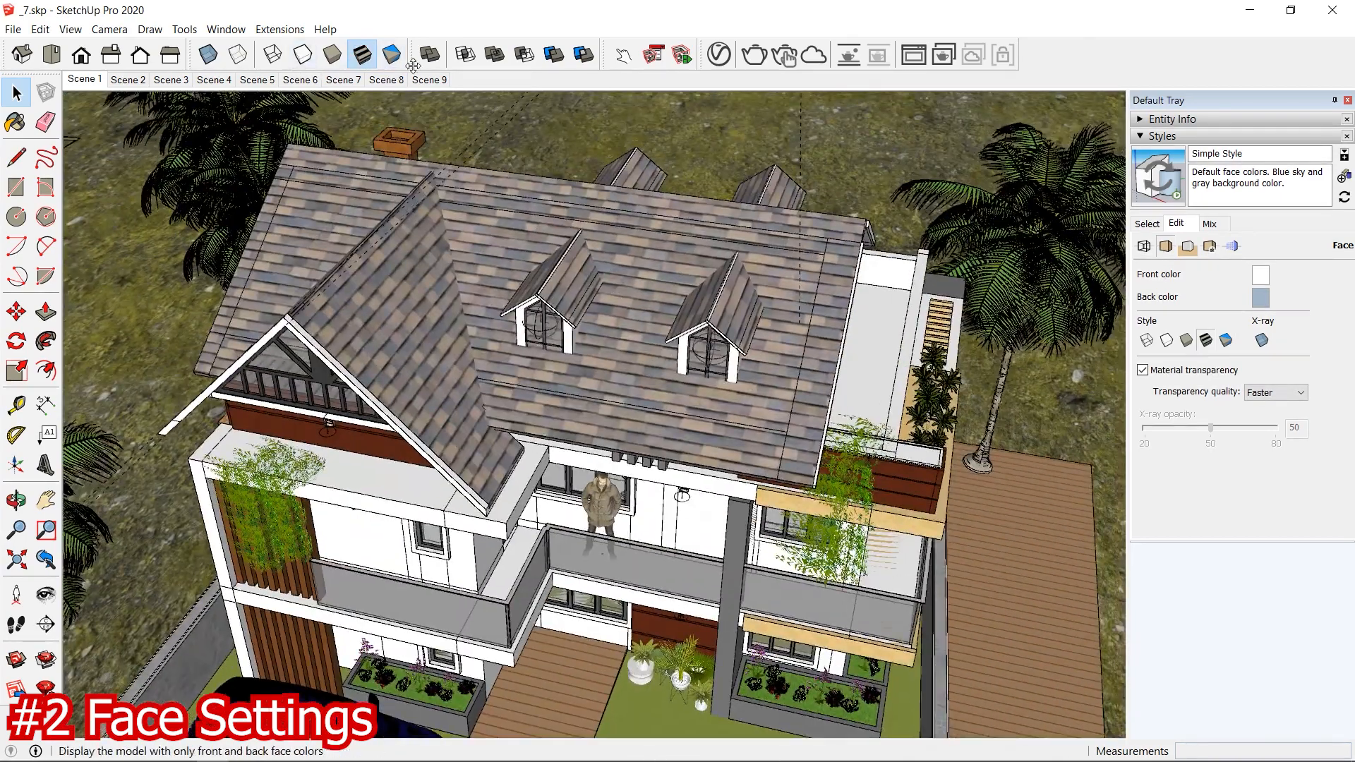
scroll(697, 426, up, 3)
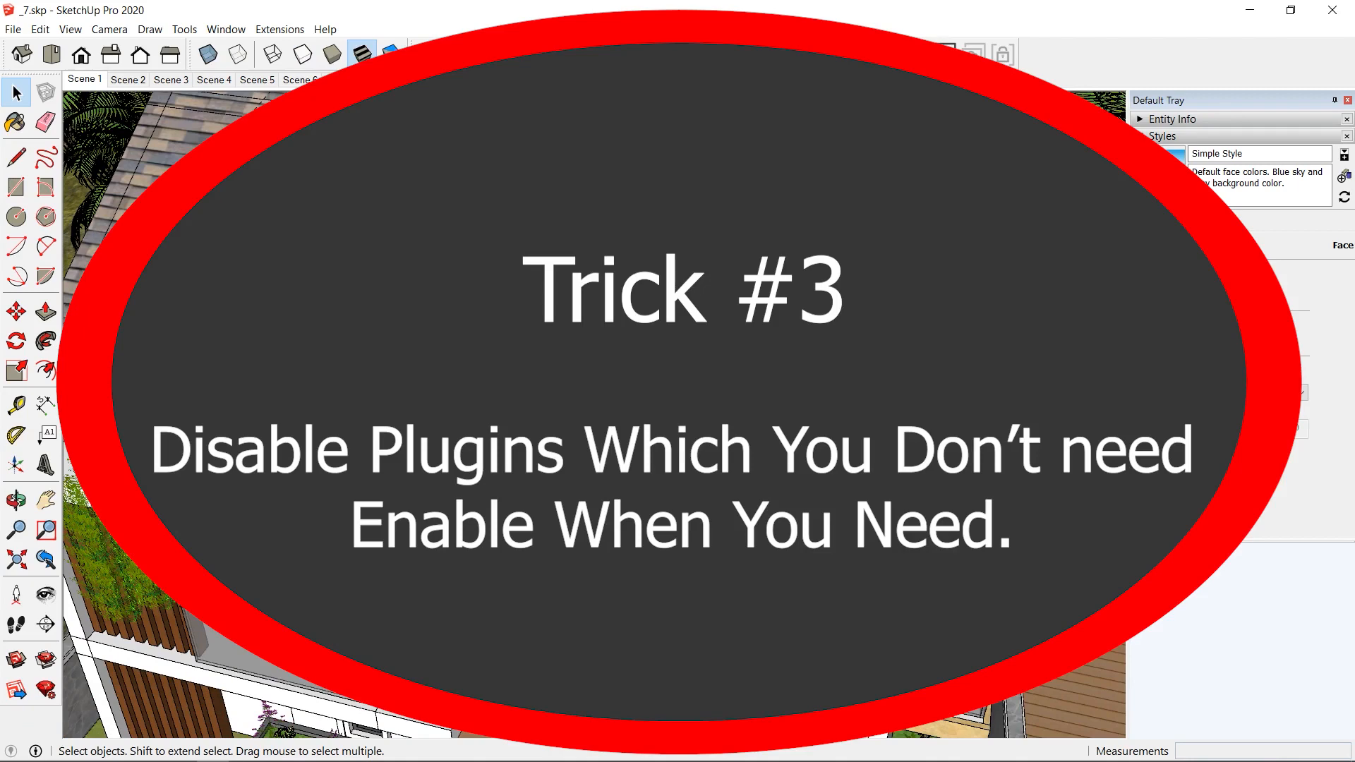
Step: Disable the 2Dtools extension in the Extension Manager, apply the change and close the manager
click(276, 32)
mouse_move(245, 31)
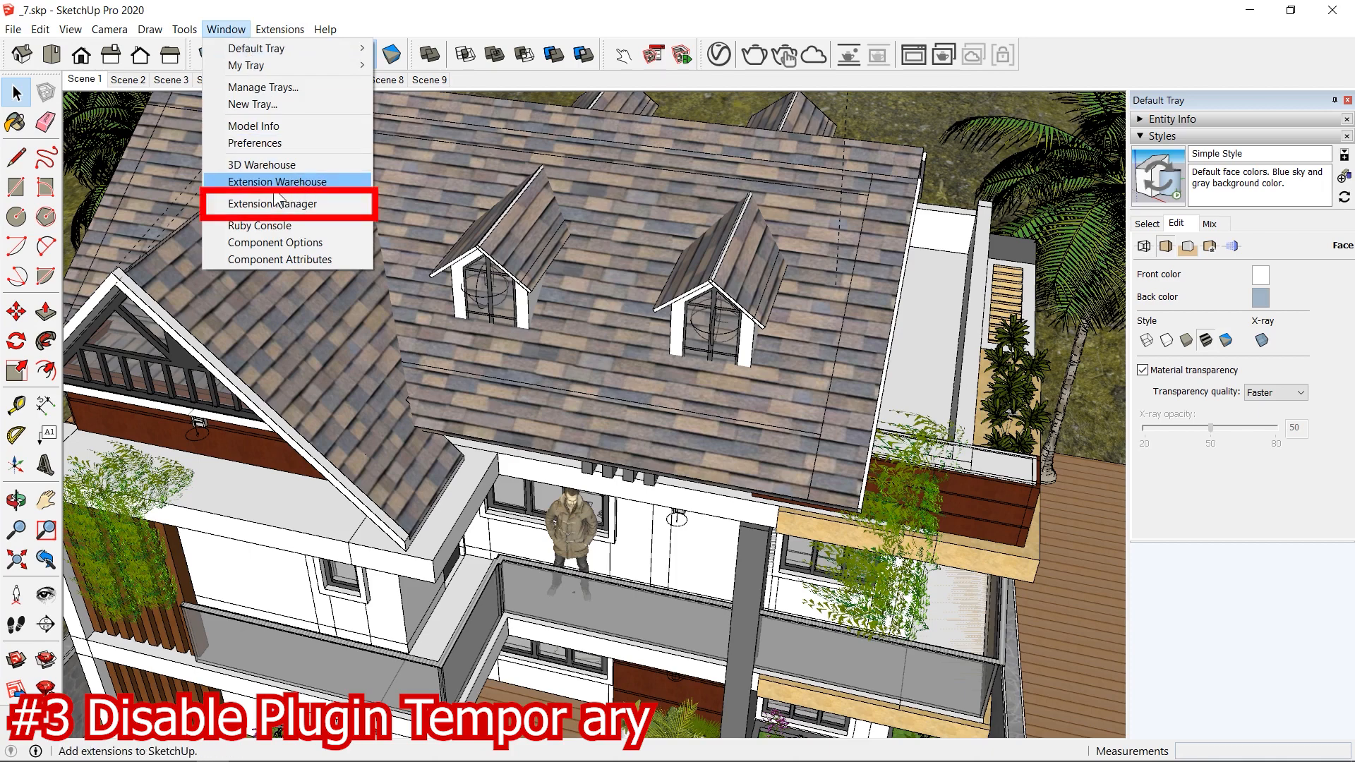
click(305, 206)
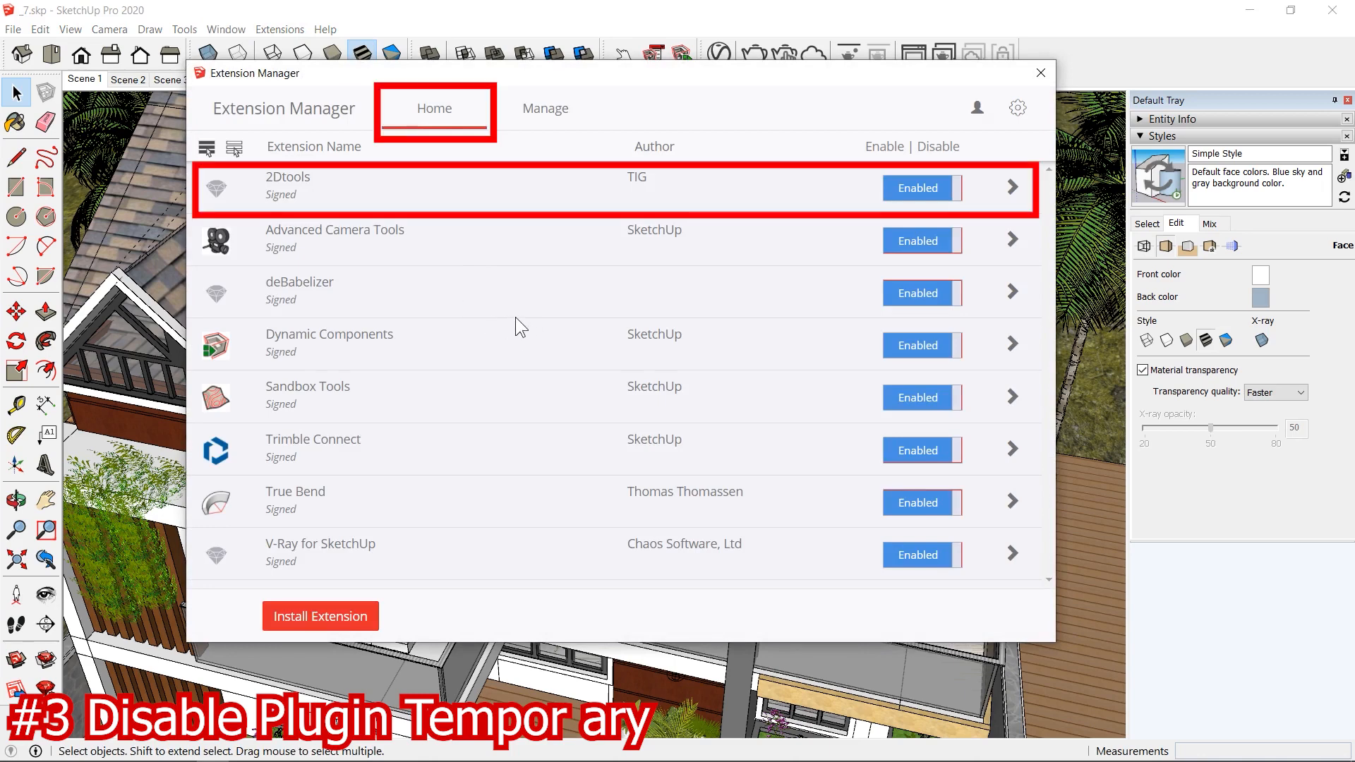
click(937, 192)
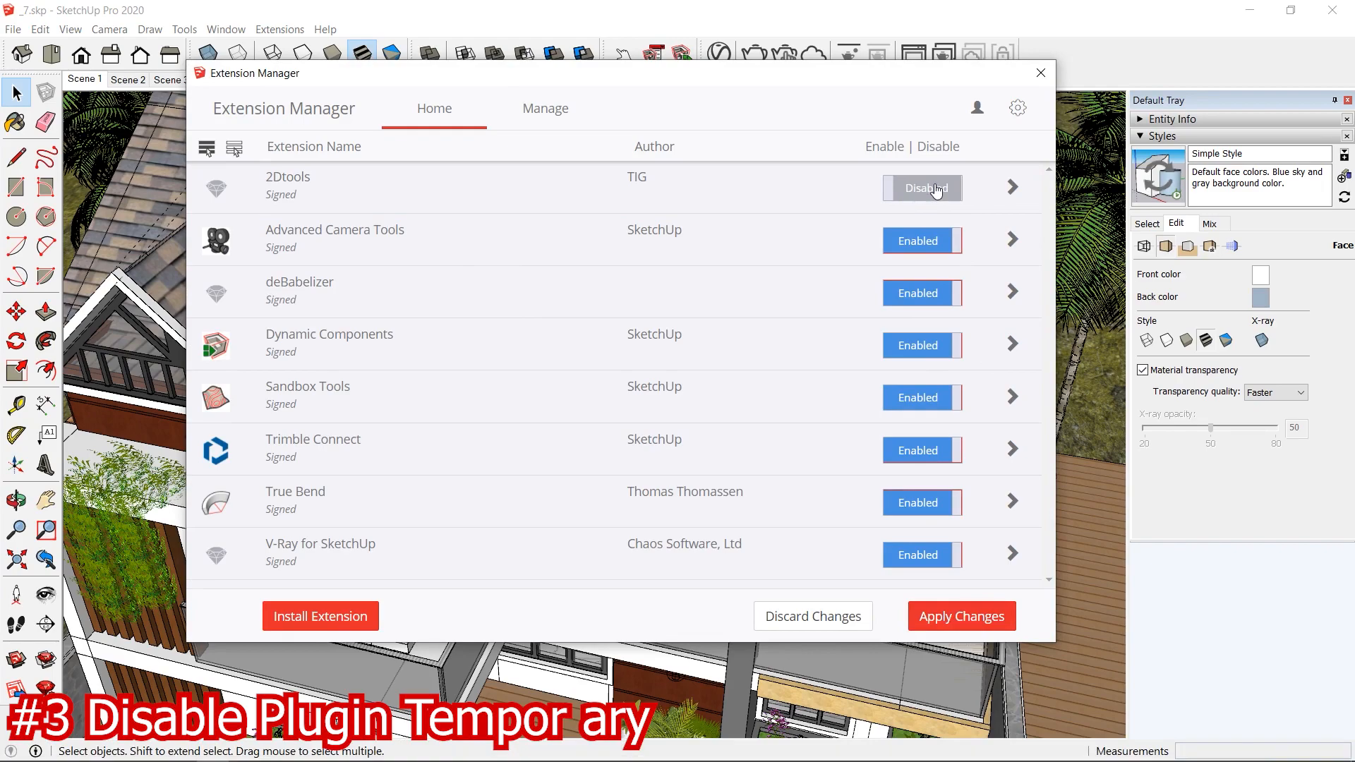
click(974, 625)
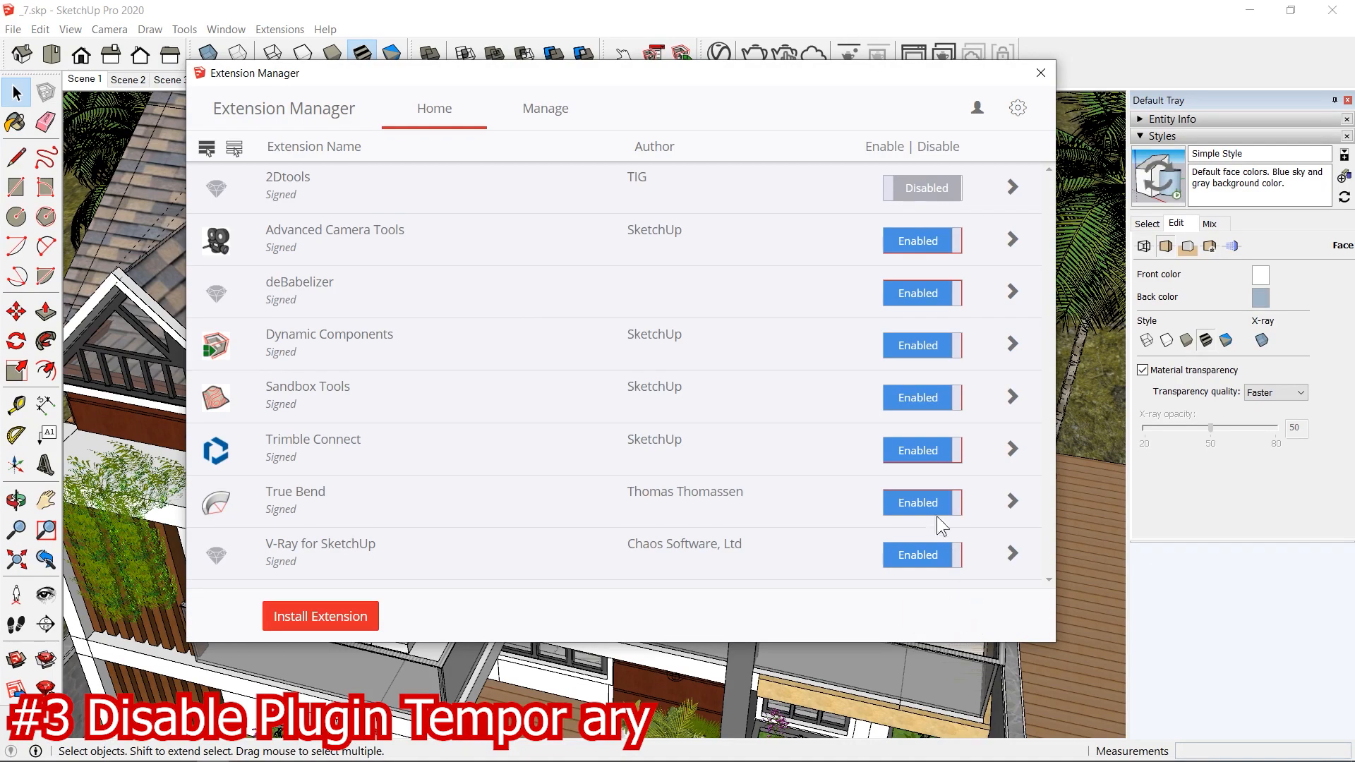
click(1041, 72)
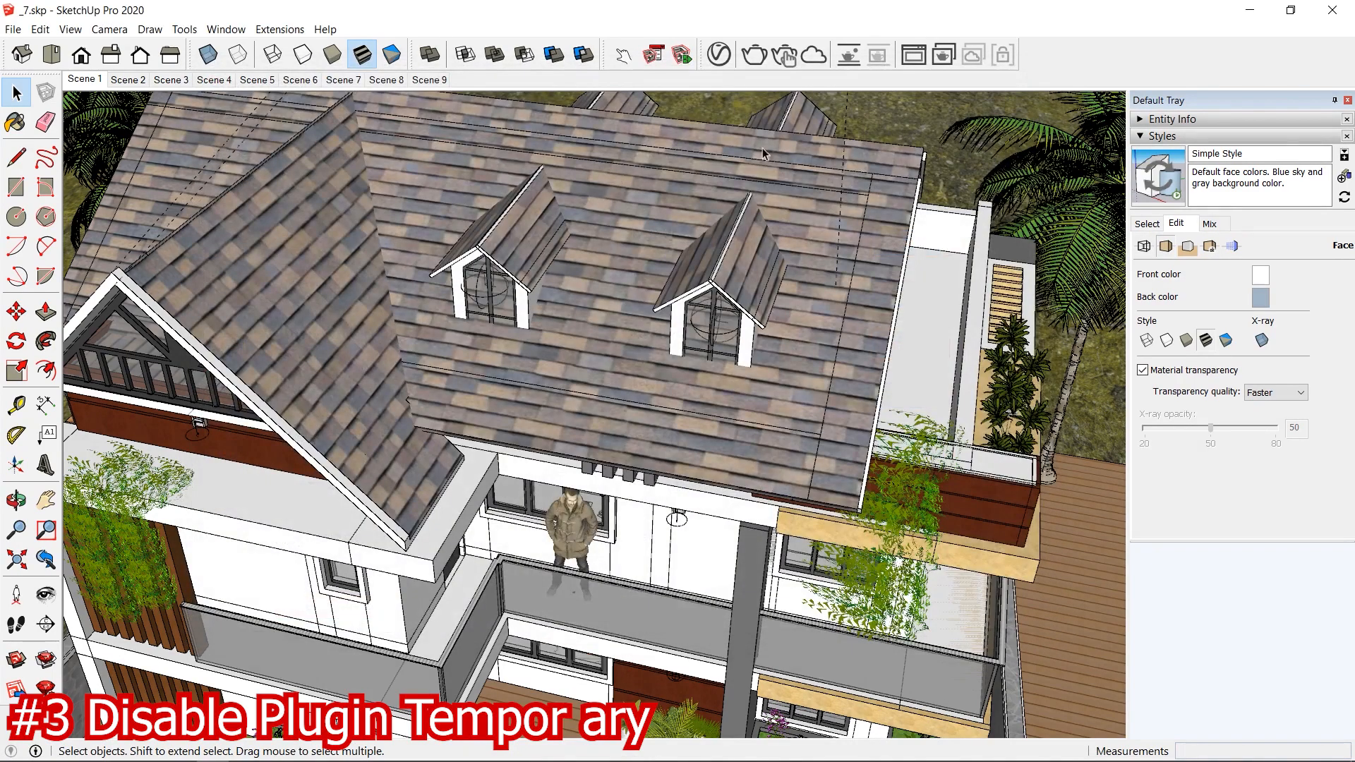
Step: Add the Fog settings to the Default Tray and collapse the Styles settings
scroll(695, 206, down, 5)
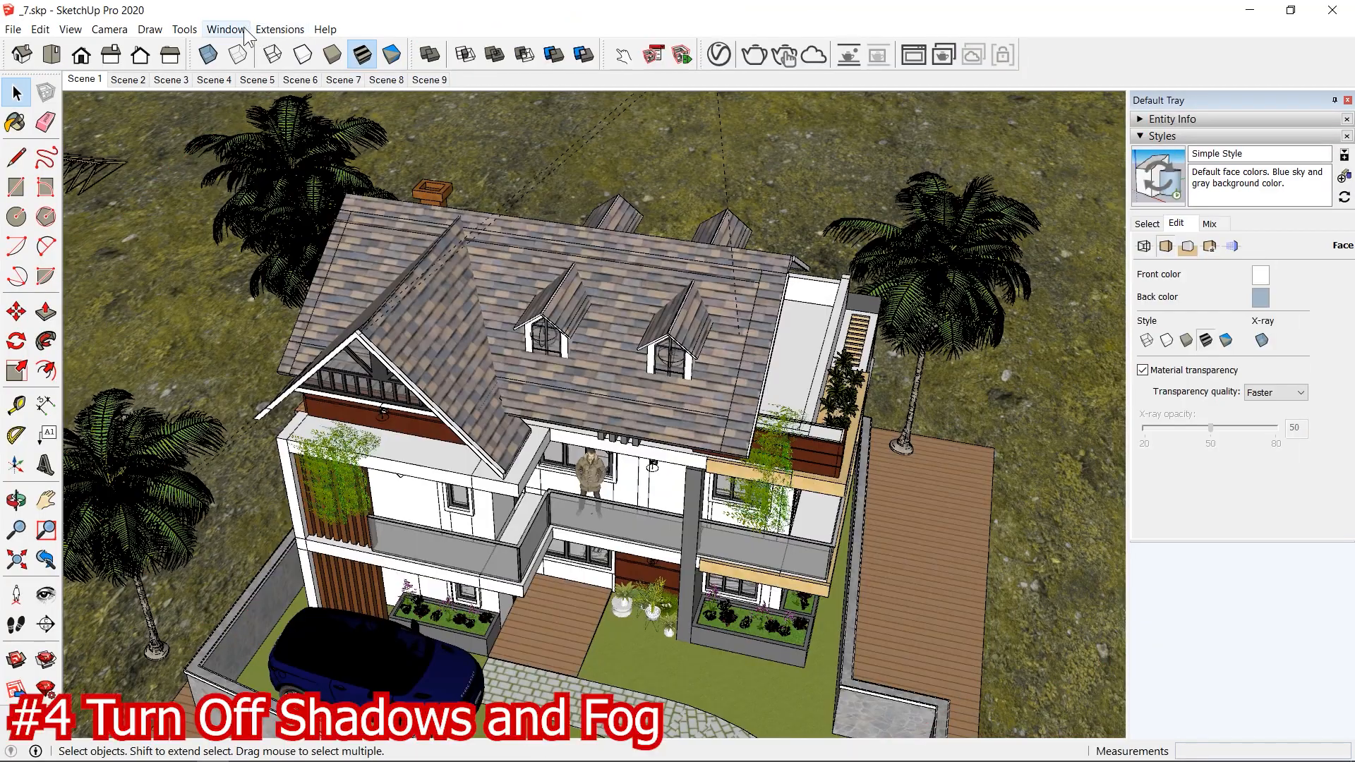
click(226, 29)
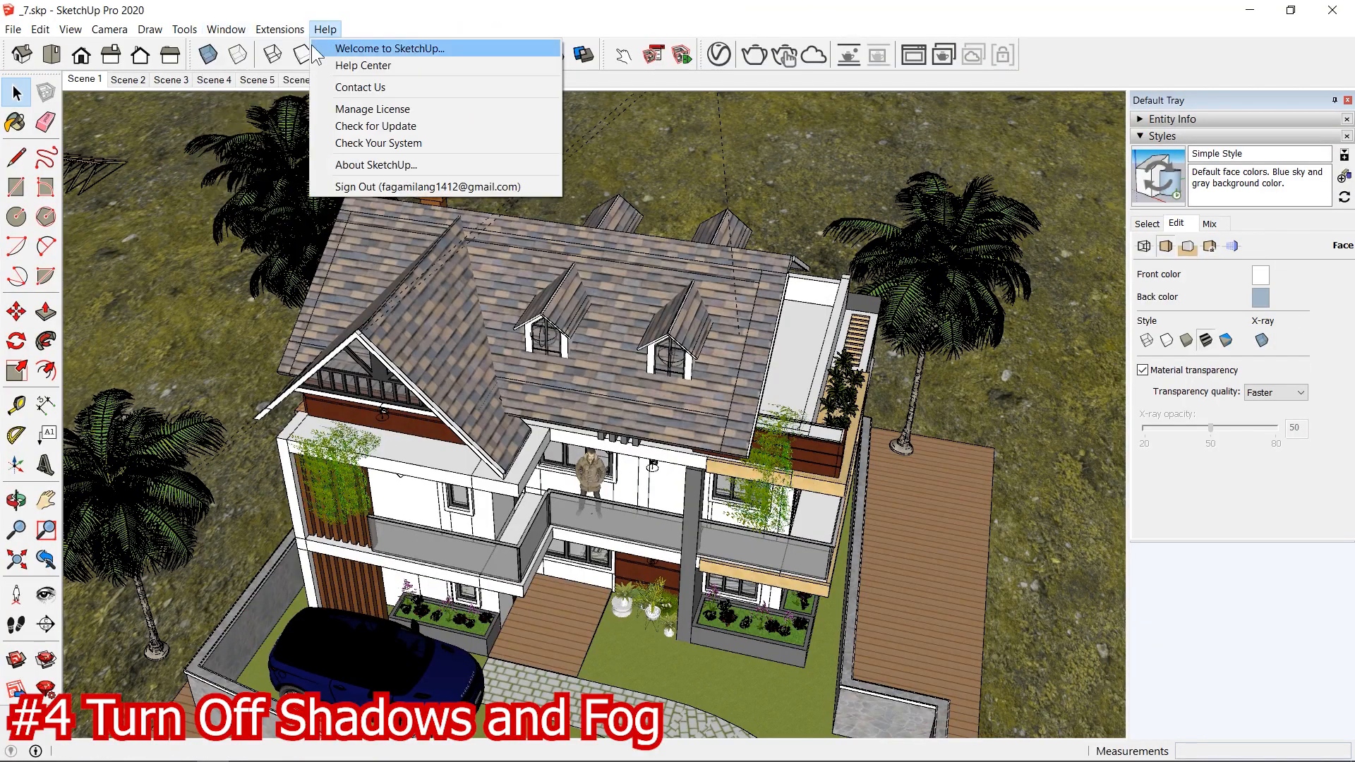
mouse_move(261, 49)
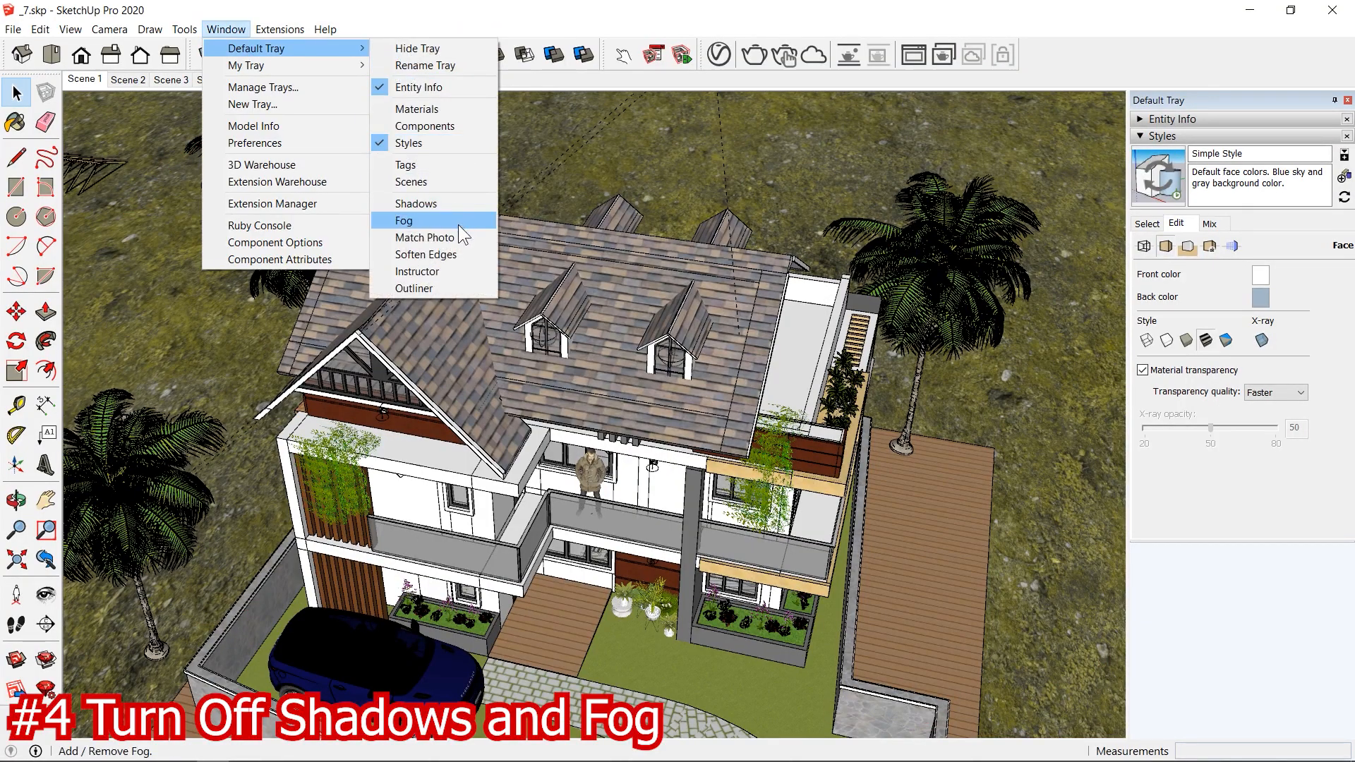
click(415, 221)
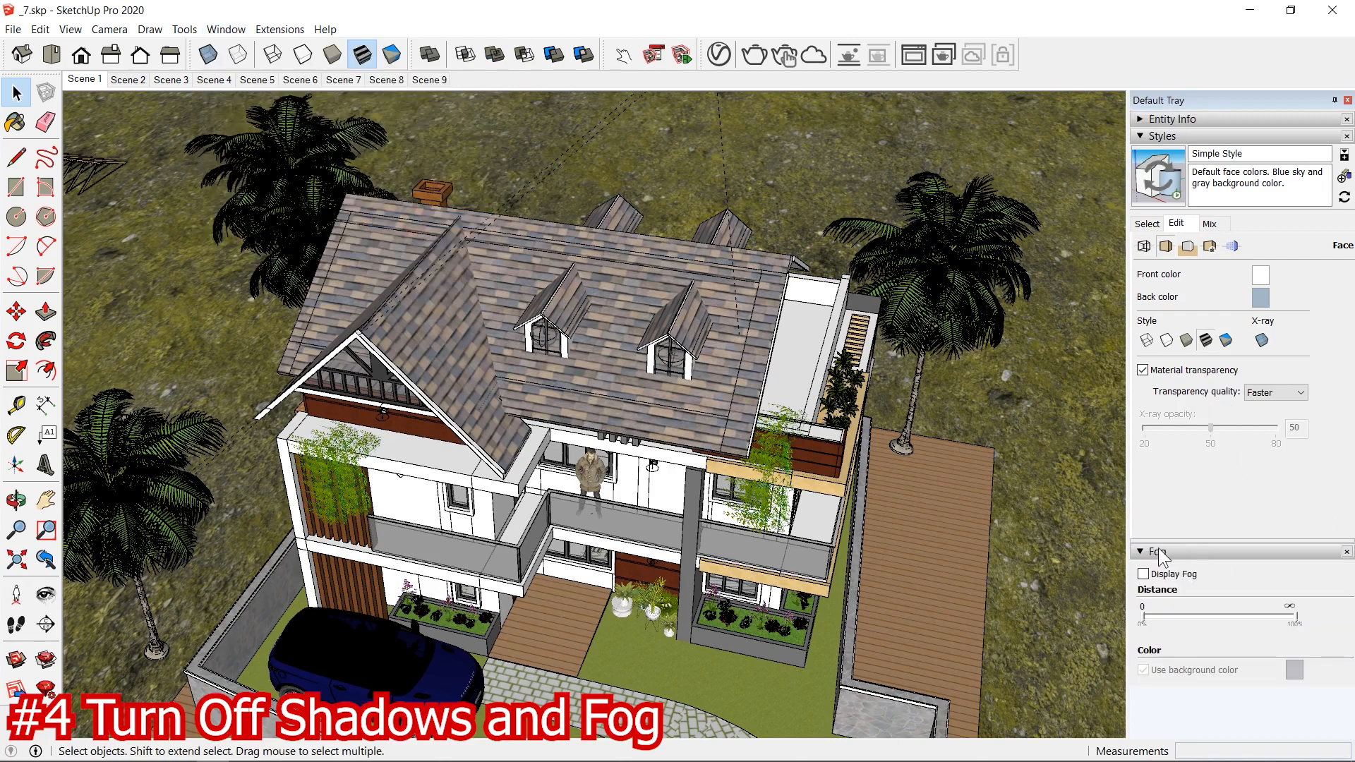
click(1143, 137)
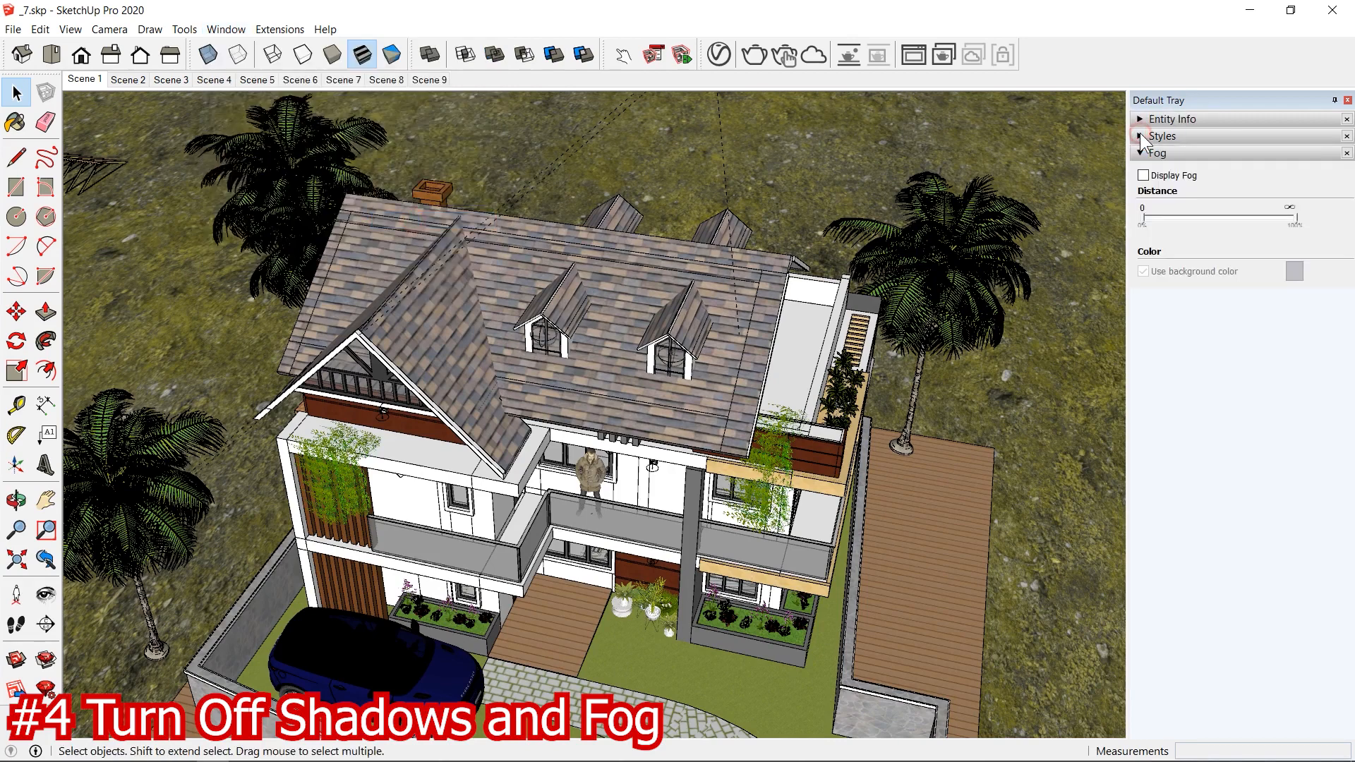
Step: Turn on Display Fog for the model and examine its effect on the house at different distances
click(1145, 177)
scroll(563, 379, down, 3)
scroll(558, 397, up, 3)
mouse_move(556, 396)
middle_down()
mouse_move(525, 332)
mouse_move(533, 254)
mouse_move(575, 415)
middle_up()
scroll(532, 255, down, 2)
scroll(534, 258, up, 2)
scroll(575, 414, up, 2)
scroll(575, 414, up, 2)
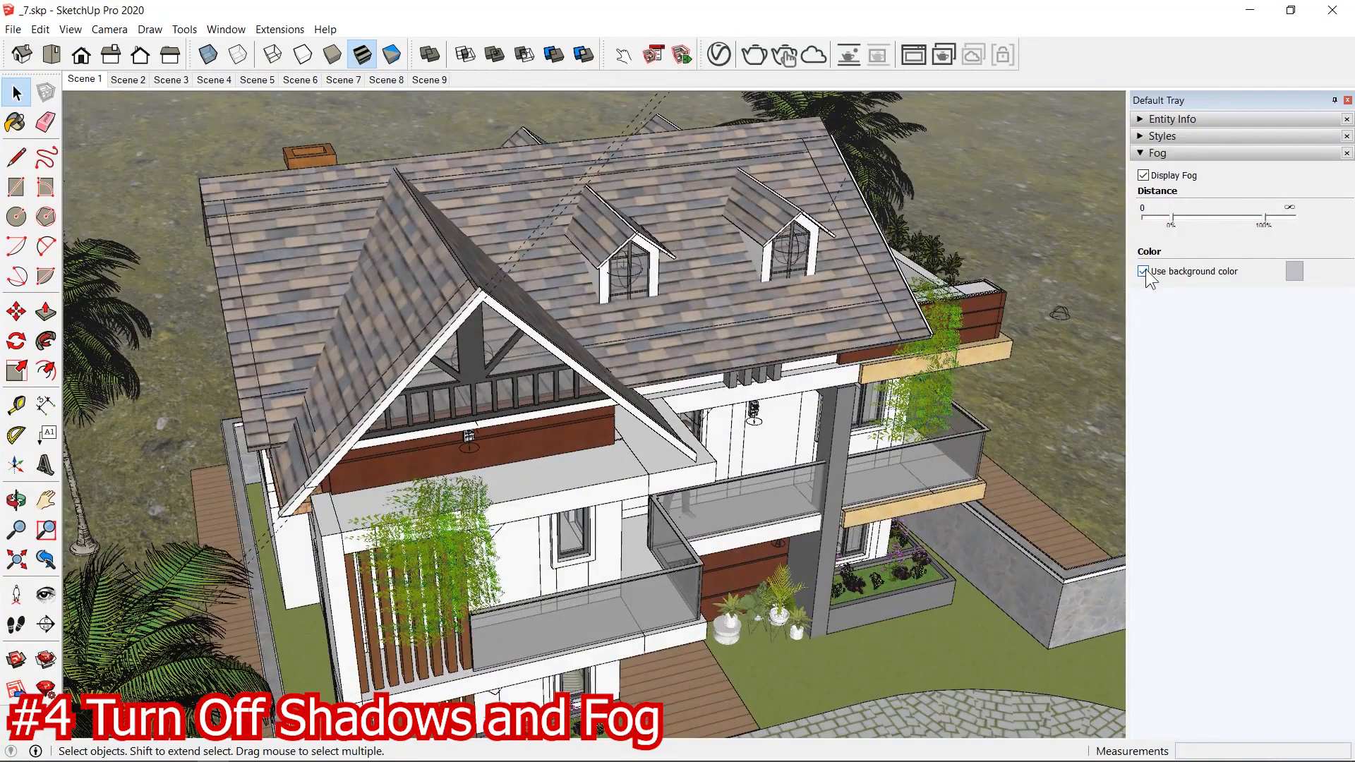
Step: Turn off Display Fog for the model
click(1143, 273)
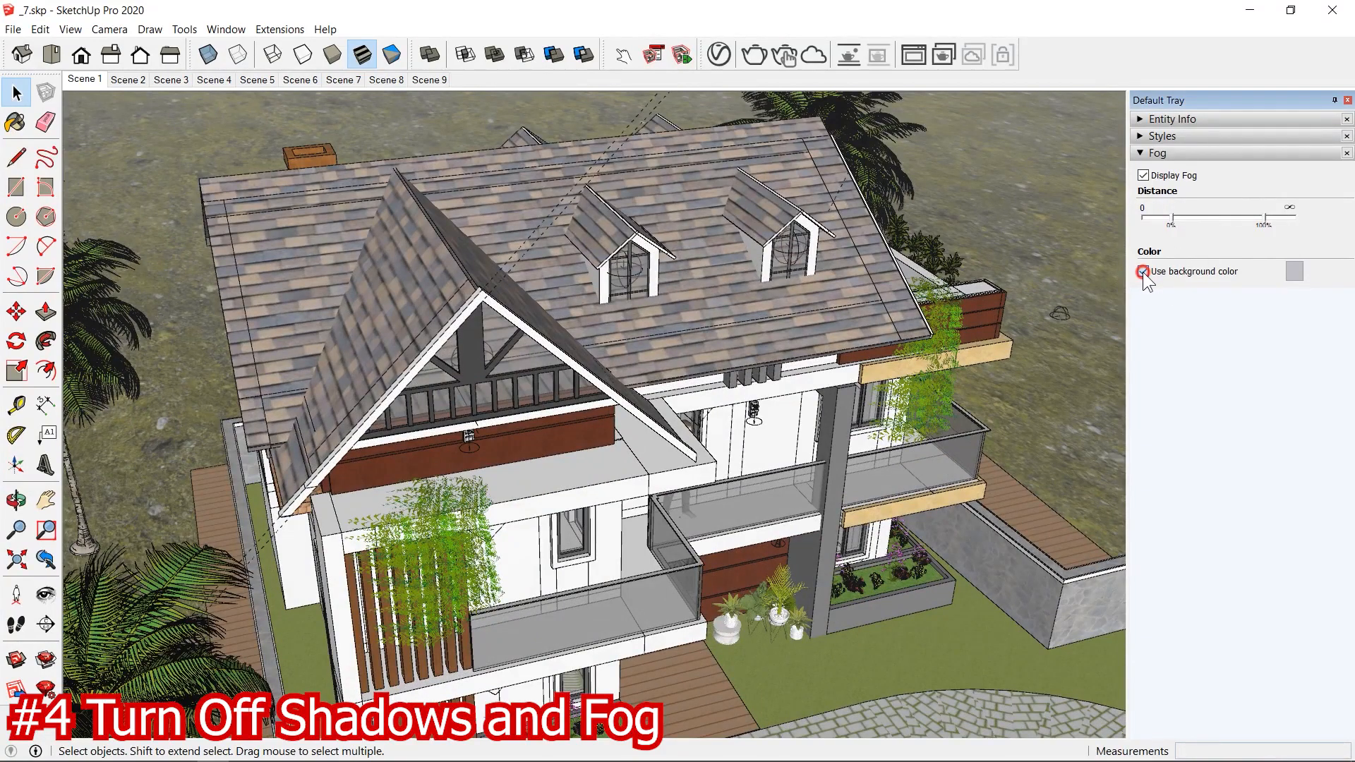
click(1143, 175)
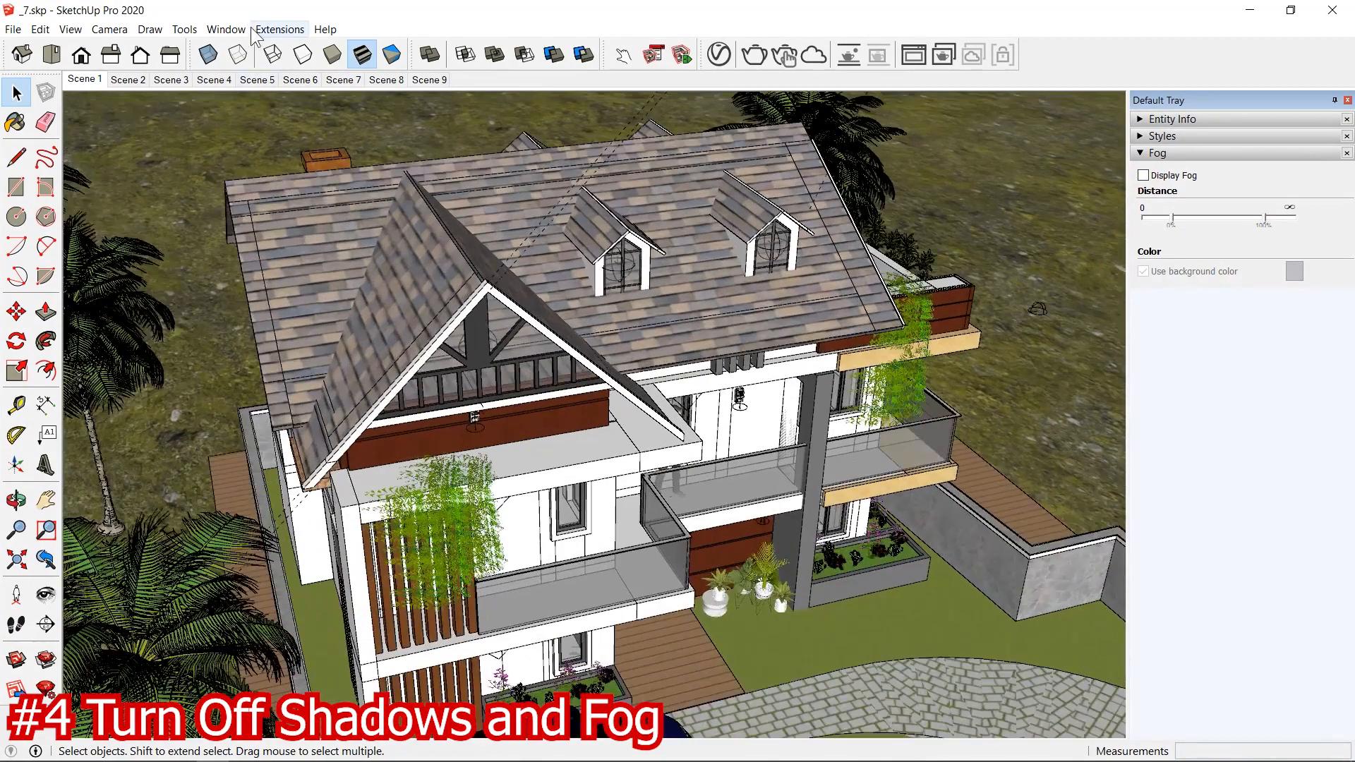
Step: Add the Shadows settings to the Default Tray
click(227, 29)
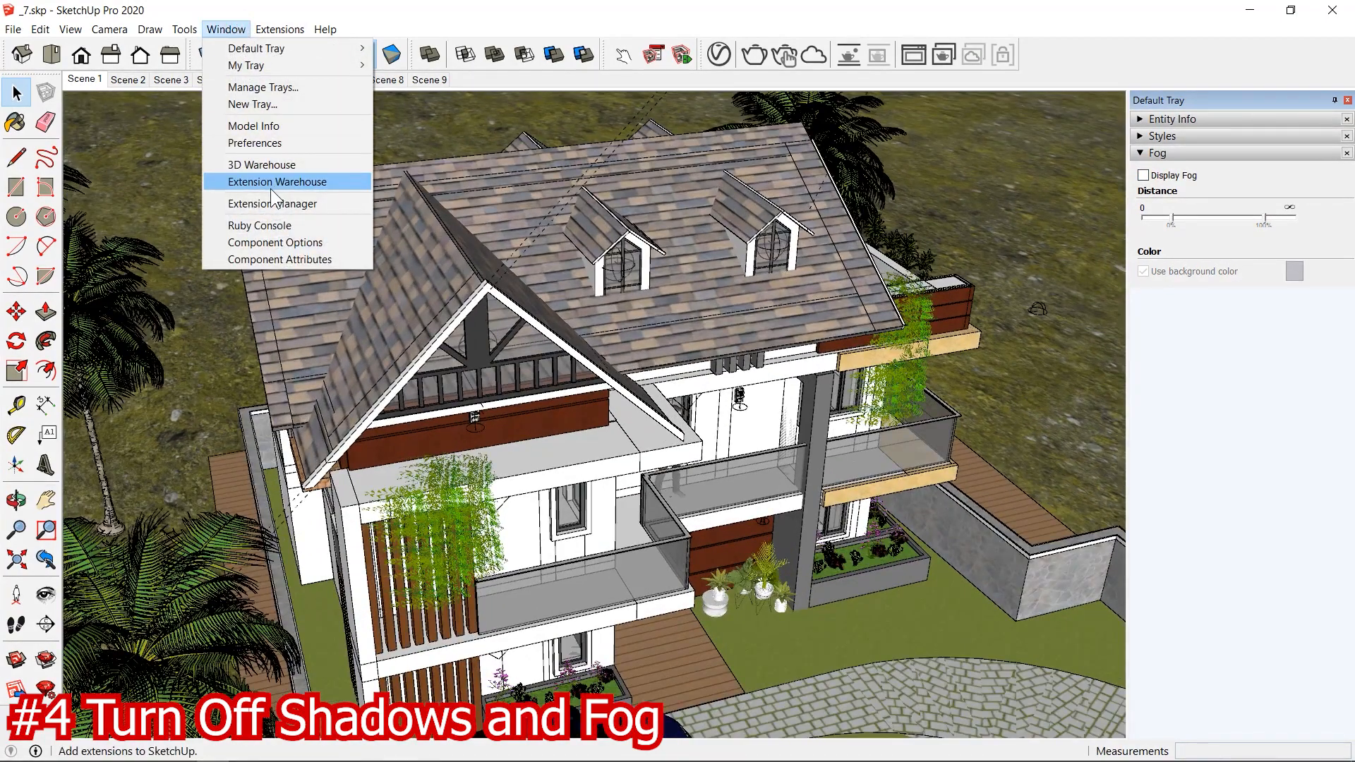
mouse_move(251, 54)
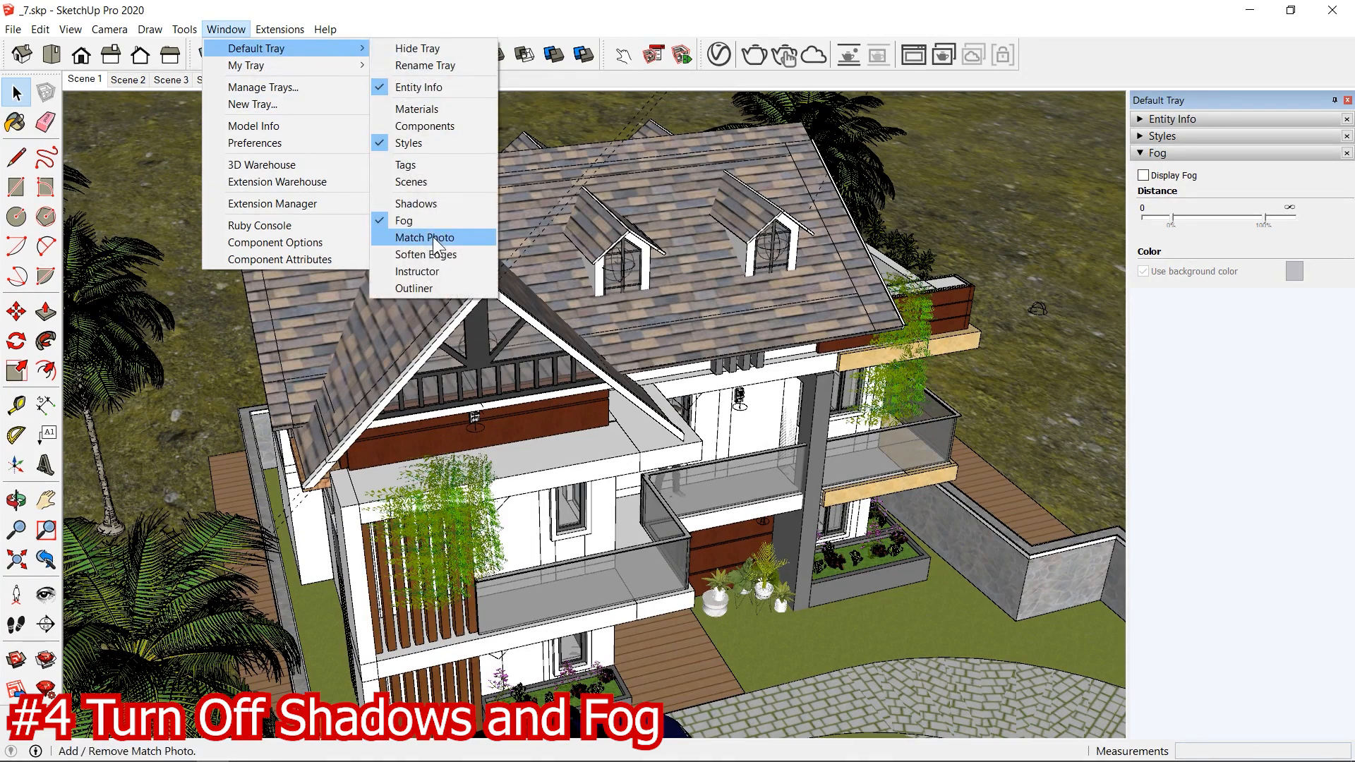
click(410, 201)
click(409, 202)
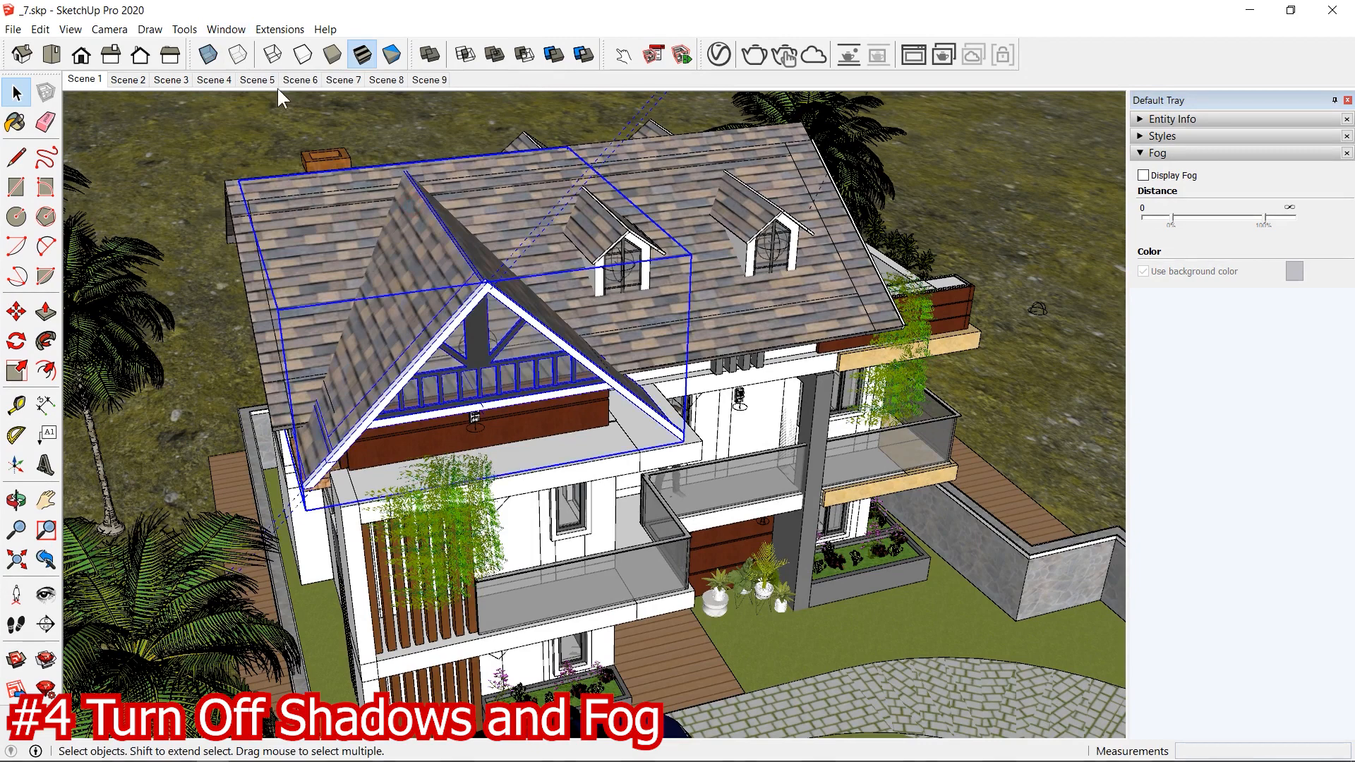
click(226, 29)
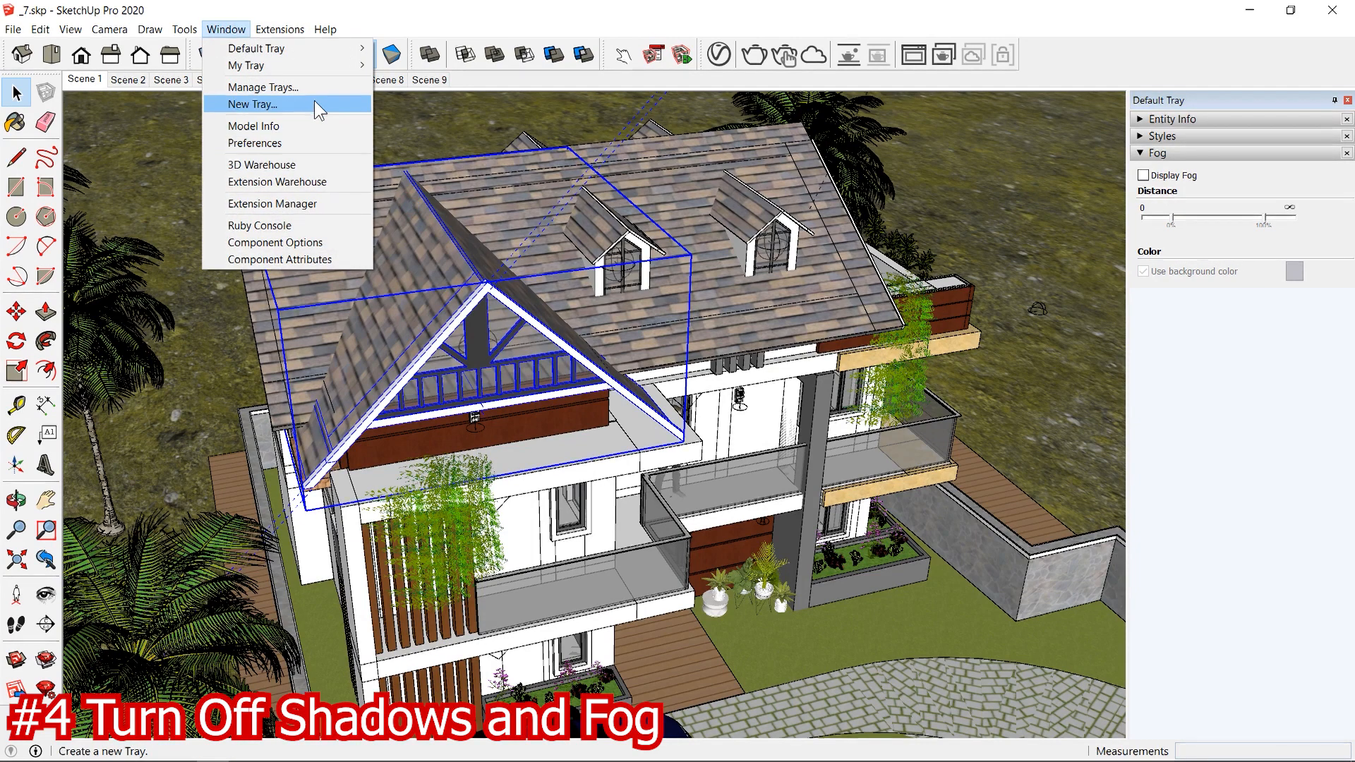
mouse_move(325, 30)
mouse_move(226, 29)
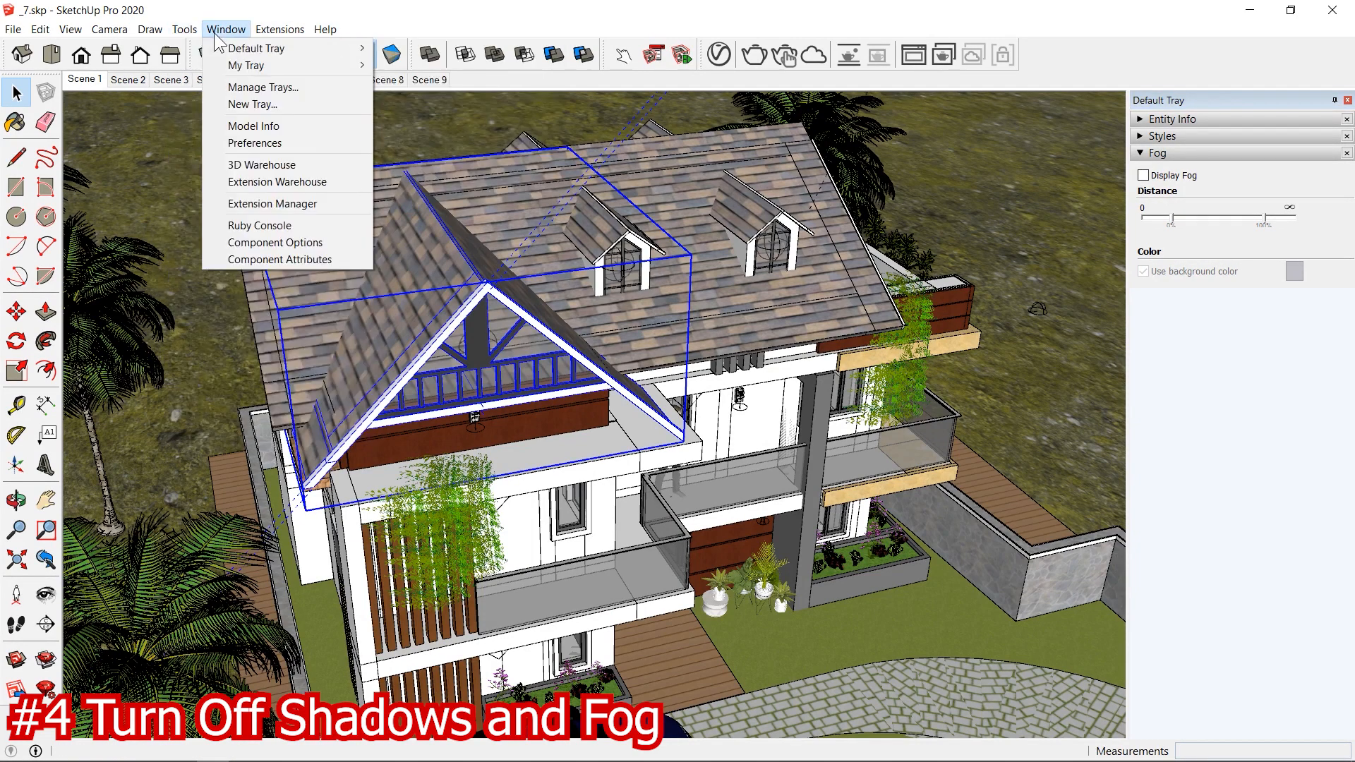
mouse_move(282, 48)
click(455, 204)
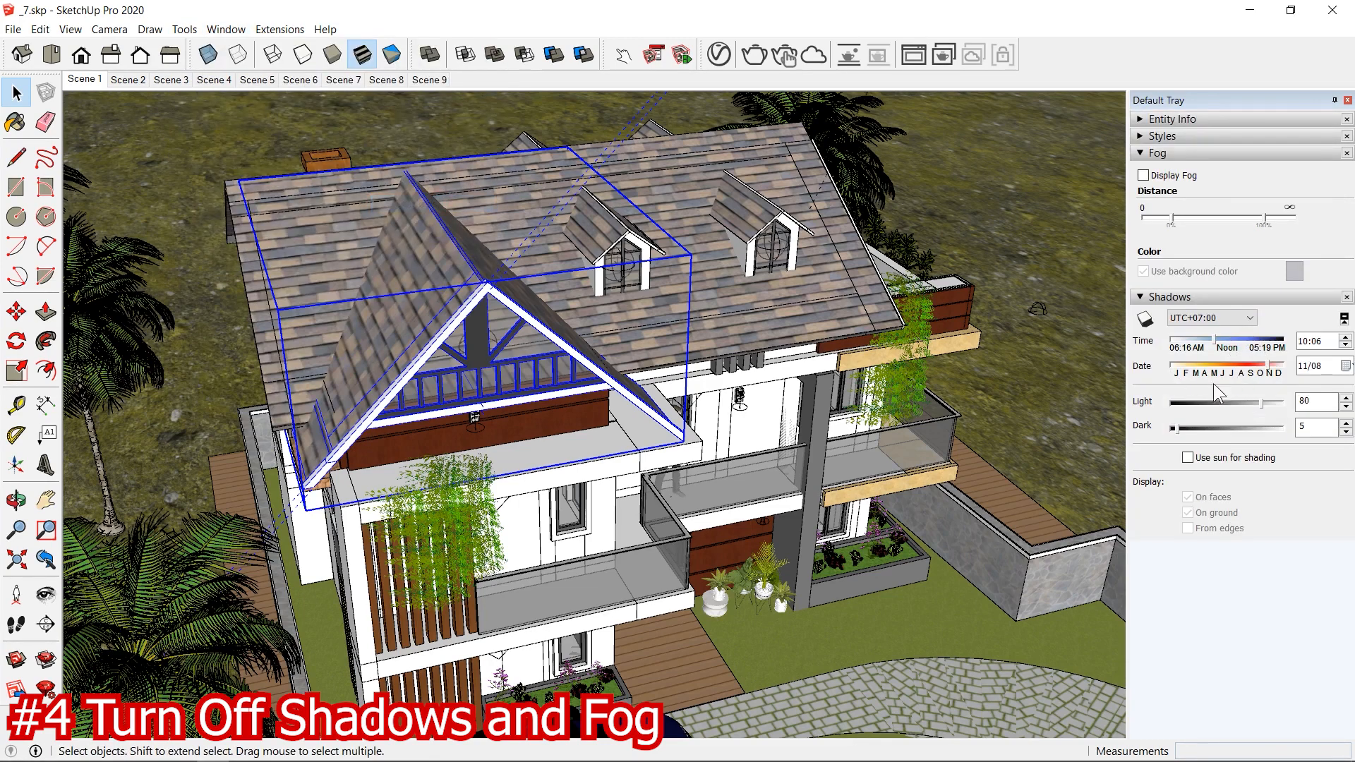
Step: Turn on Use sun for shading and examine its effect on the house from another side
click(1188, 457)
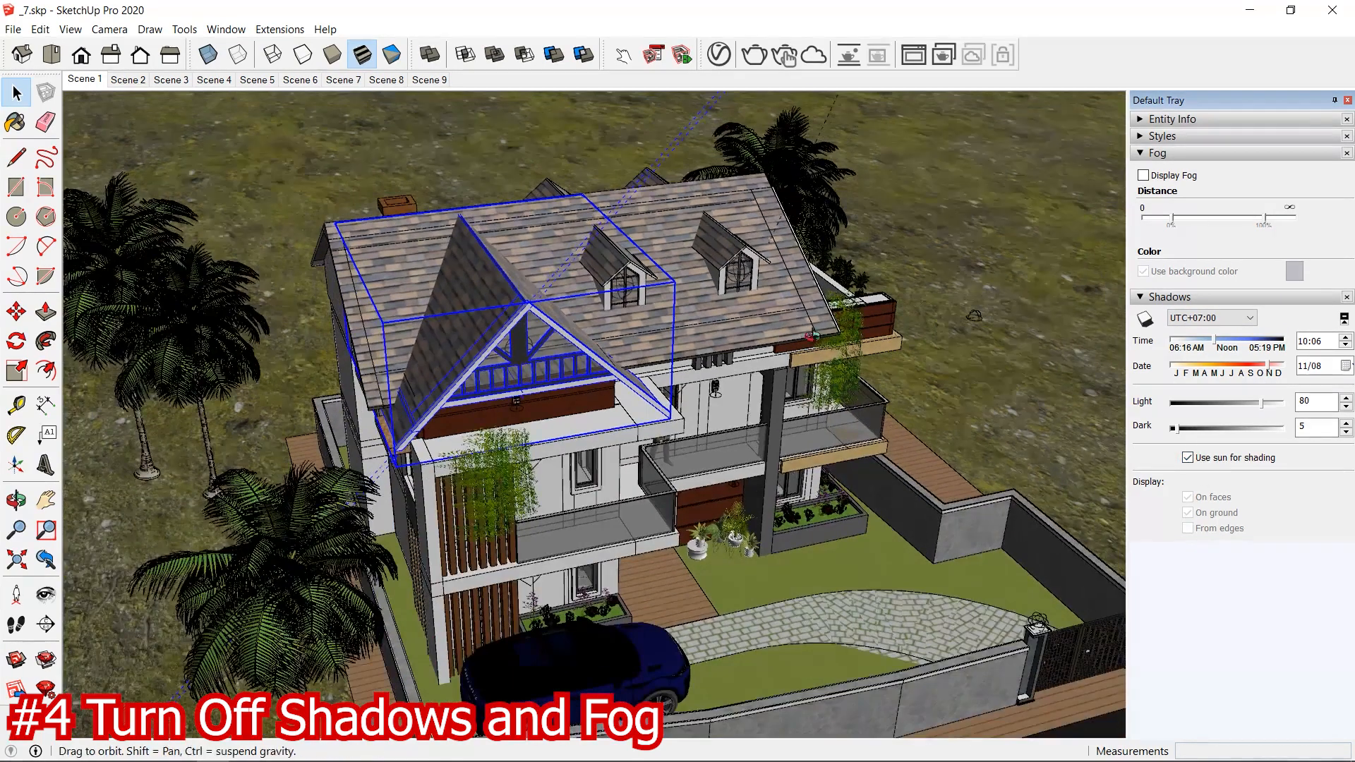
middle_drag(811, 336, 635, 271)
middle_drag(847, 416, 727, 494)
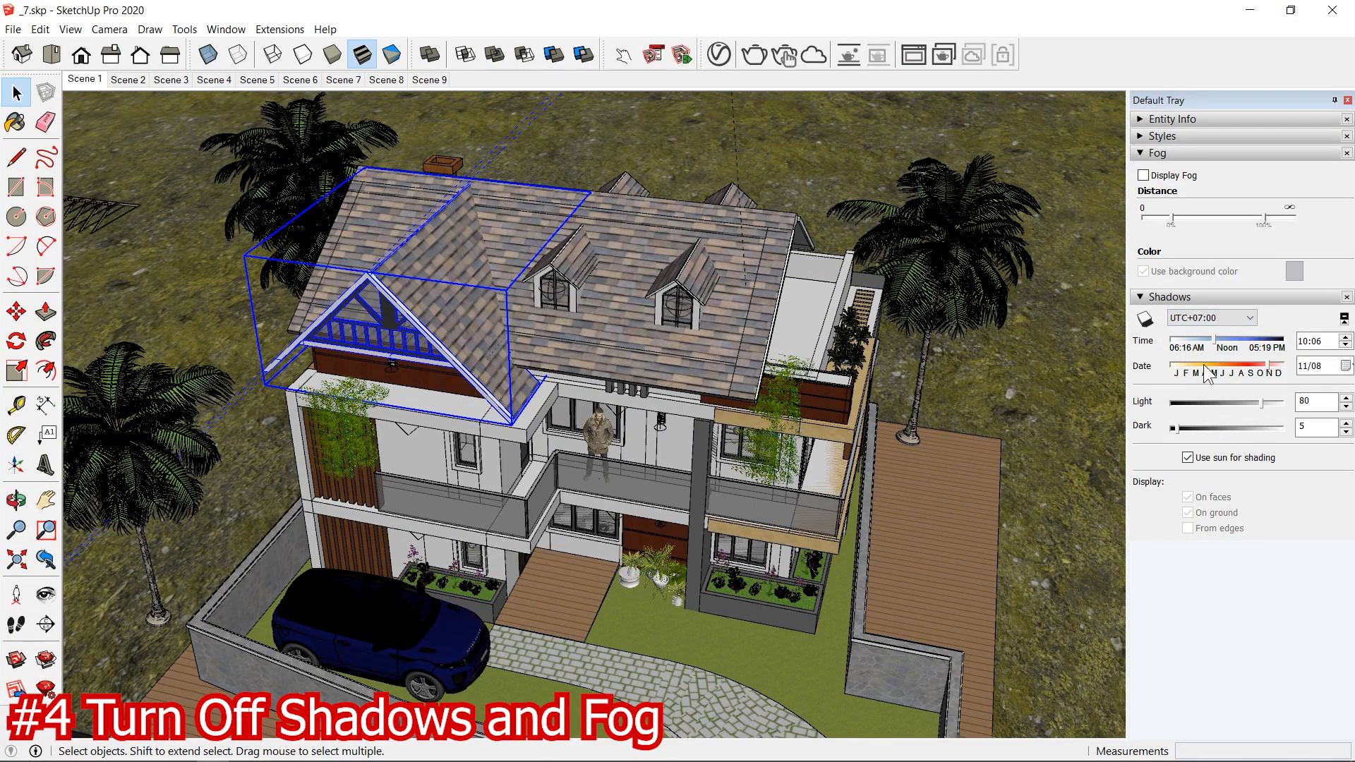
Step: Switch Use sun for shading off and on repeatedly to compare the house shading, ending with it on in a closer view
click(1188, 457)
click(1188, 457)
click(1189, 458)
click(1189, 458)
click(1189, 457)
click(1188, 458)
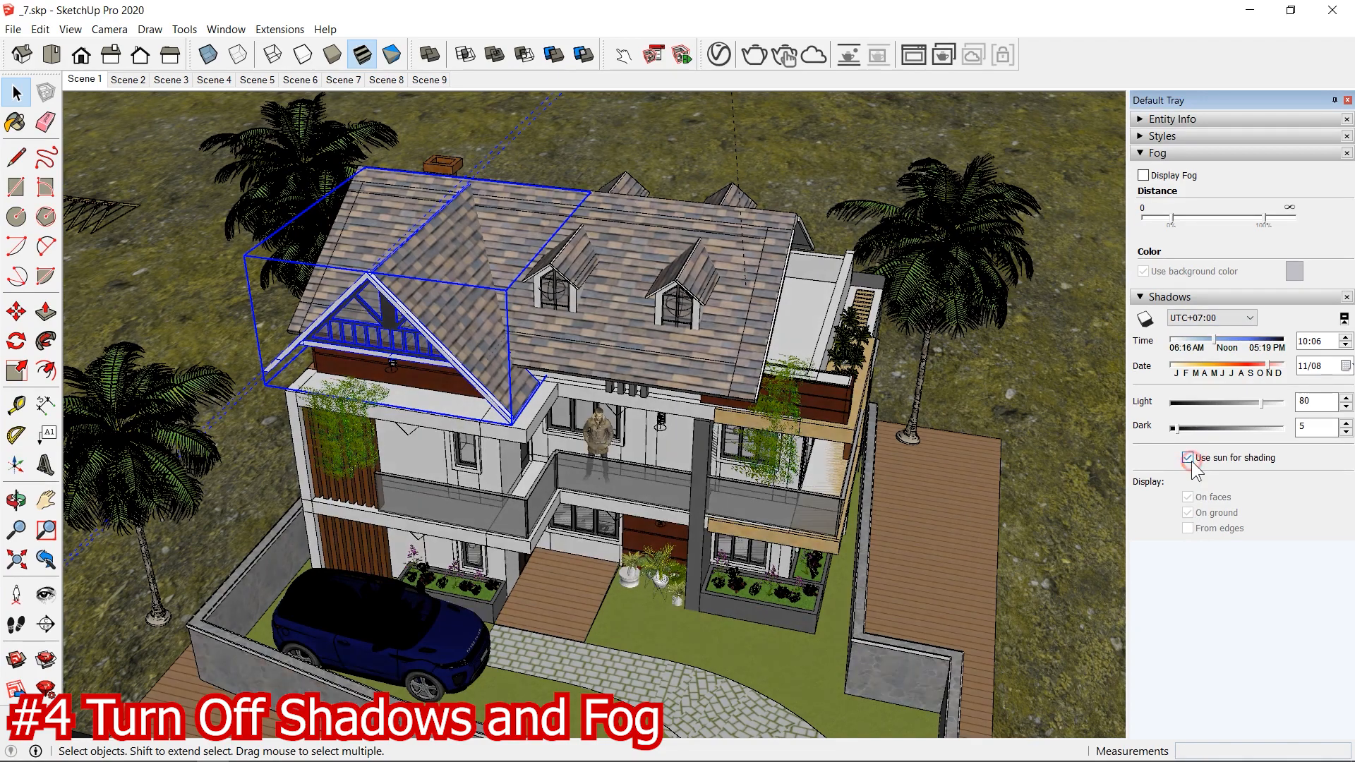
click(1188, 457)
click(1188, 457)
scroll(509, 477, up, 5)
mouse_move(510, 476)
middle_down()
mouse_move(751, 281)
mouse_move(910, 212)
mouse_move(504, 406)
middle_up()
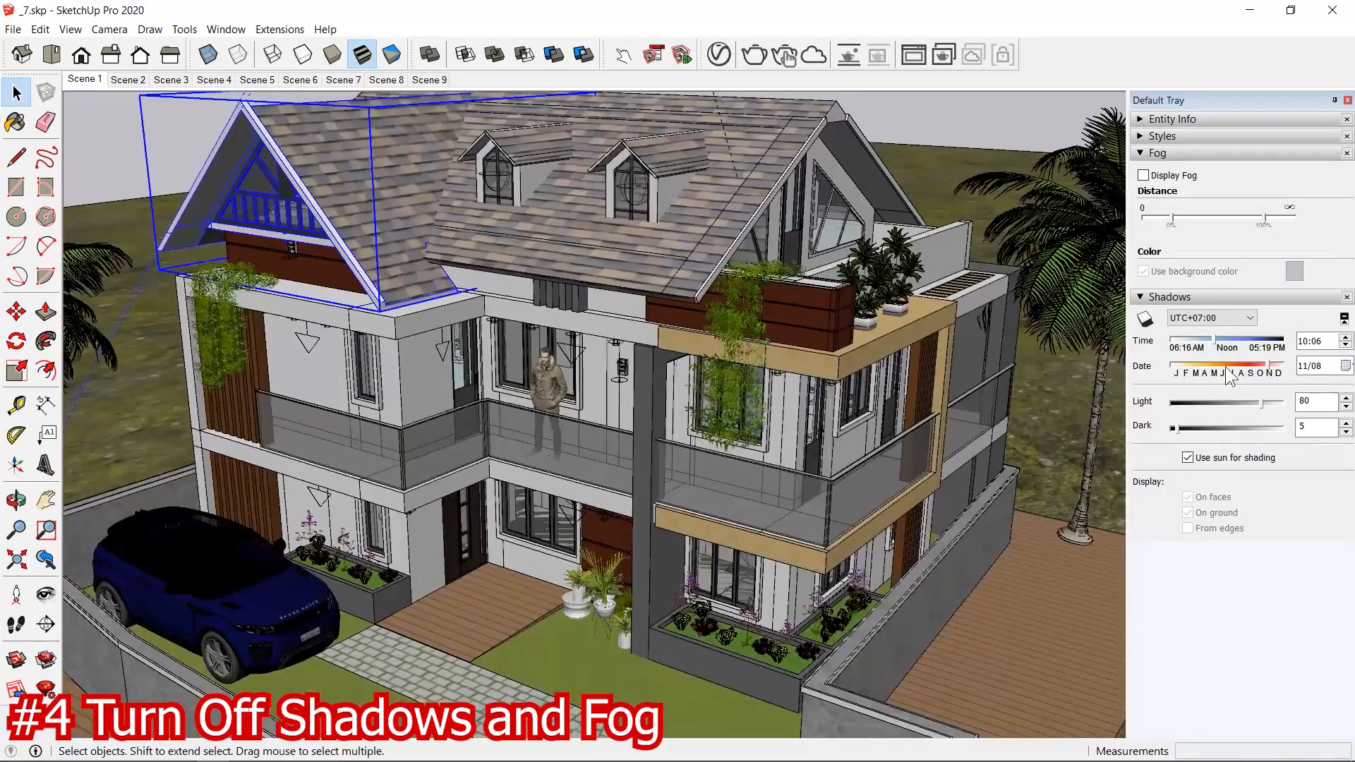
Step: Set the shadow Light to 100 and Dark to 8, and turn off Use sun for shading
mouse_move(1250, 406)
mouse_down()
mouse_move(1191, 401)
mouse_move(1274, 410)
mouse_move(1265, 418)
mouse_move(1292, 408)
mouse_up()
mouse_move(1184, 429)
mouse_down()
mouse_move(1270, 434)
mouse_move(1180, 428)
mouse_up()
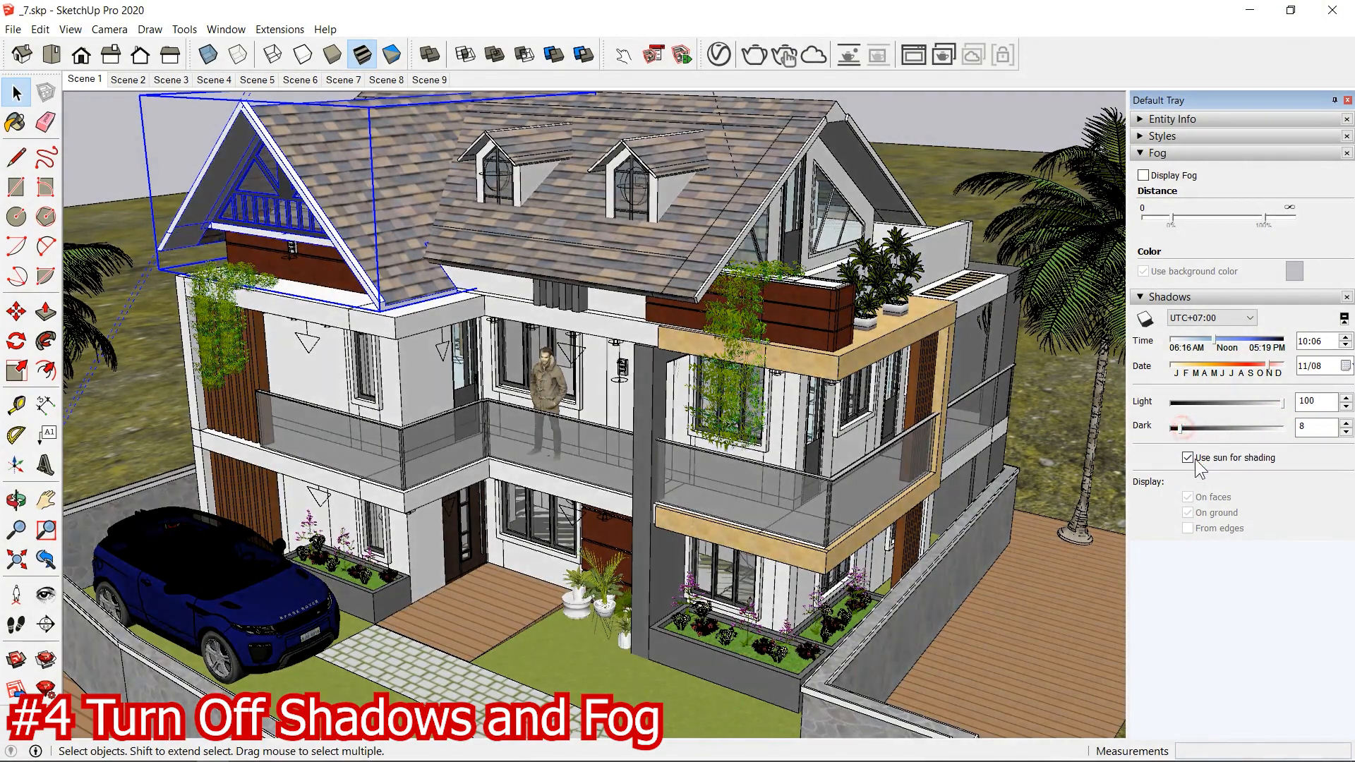
click(1186, 457)
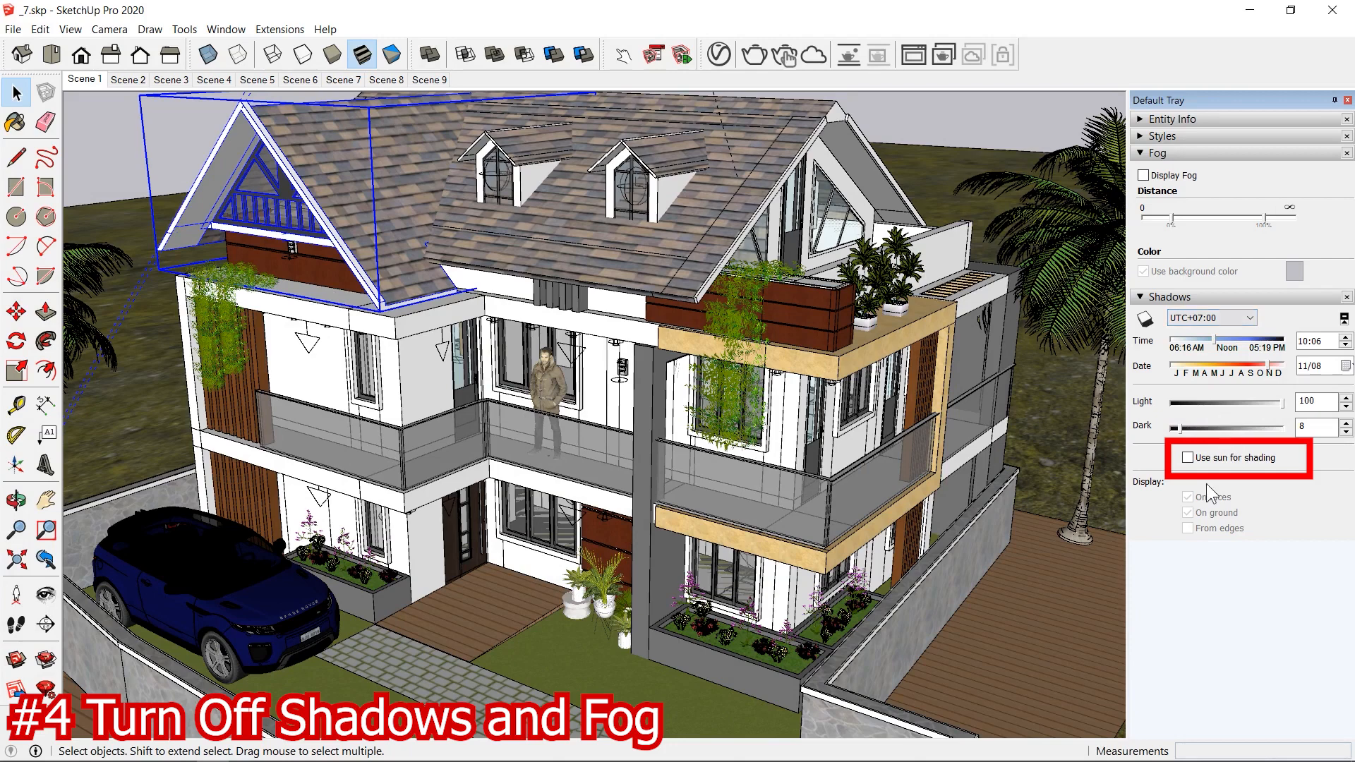
Step: Turn on Shadows, examine the house and the parked car from several angles, and turn on Fog as well
click(60, 31)
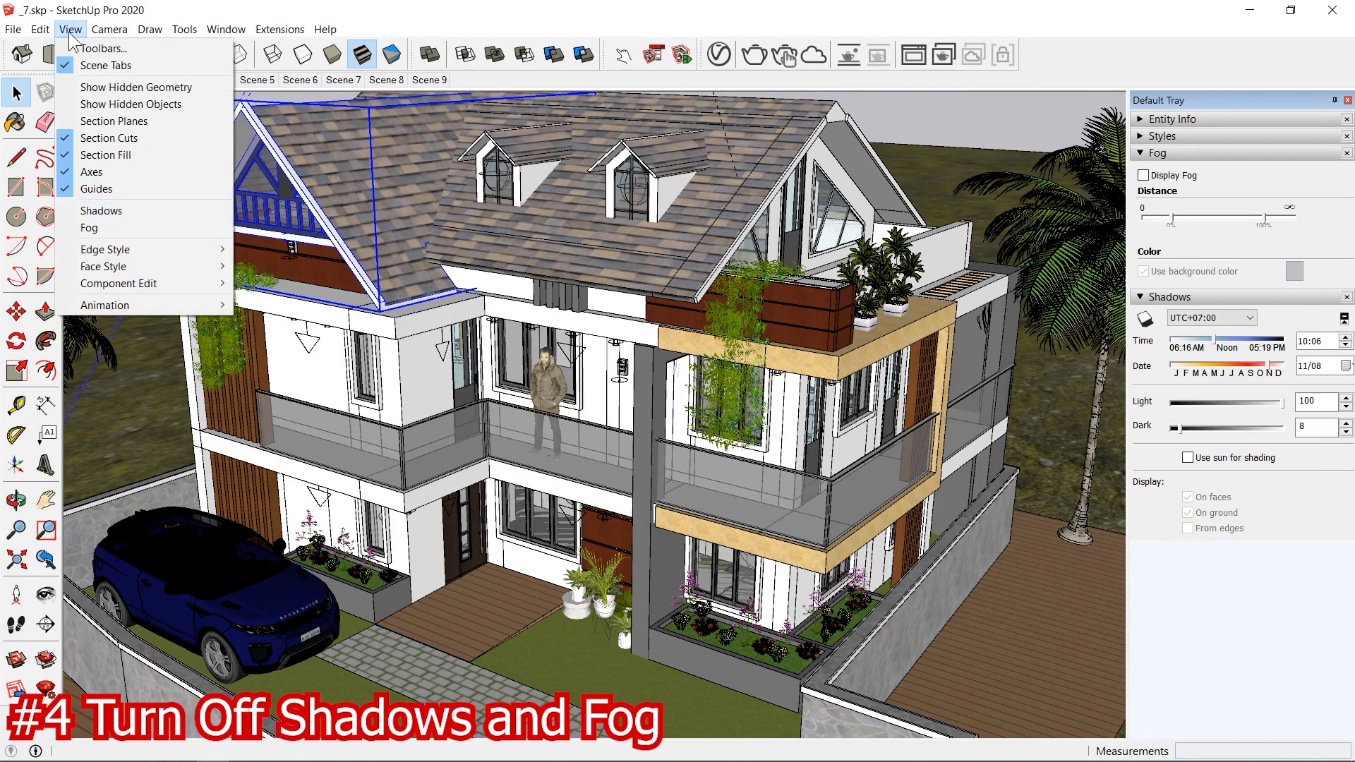
click(92, 212)
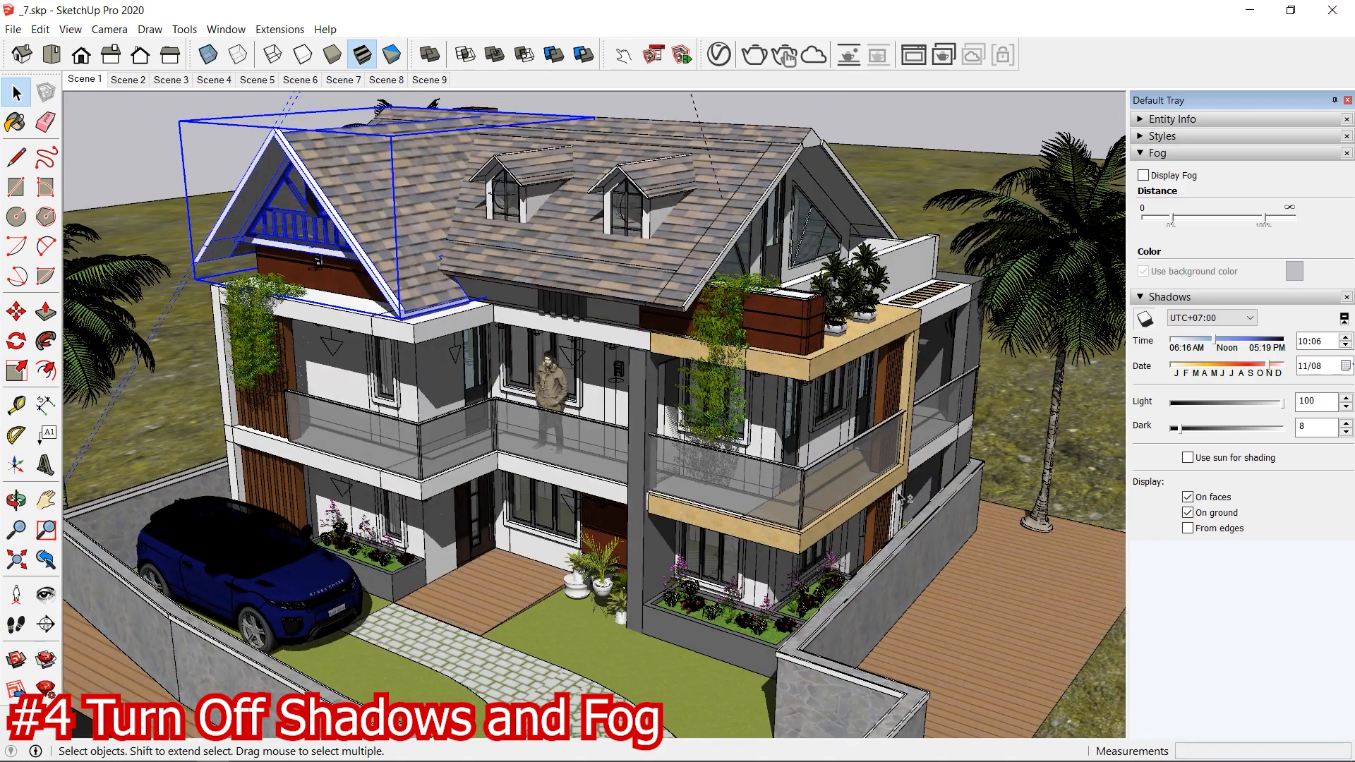
shift+middle_drag(905, 498, 794, 388)
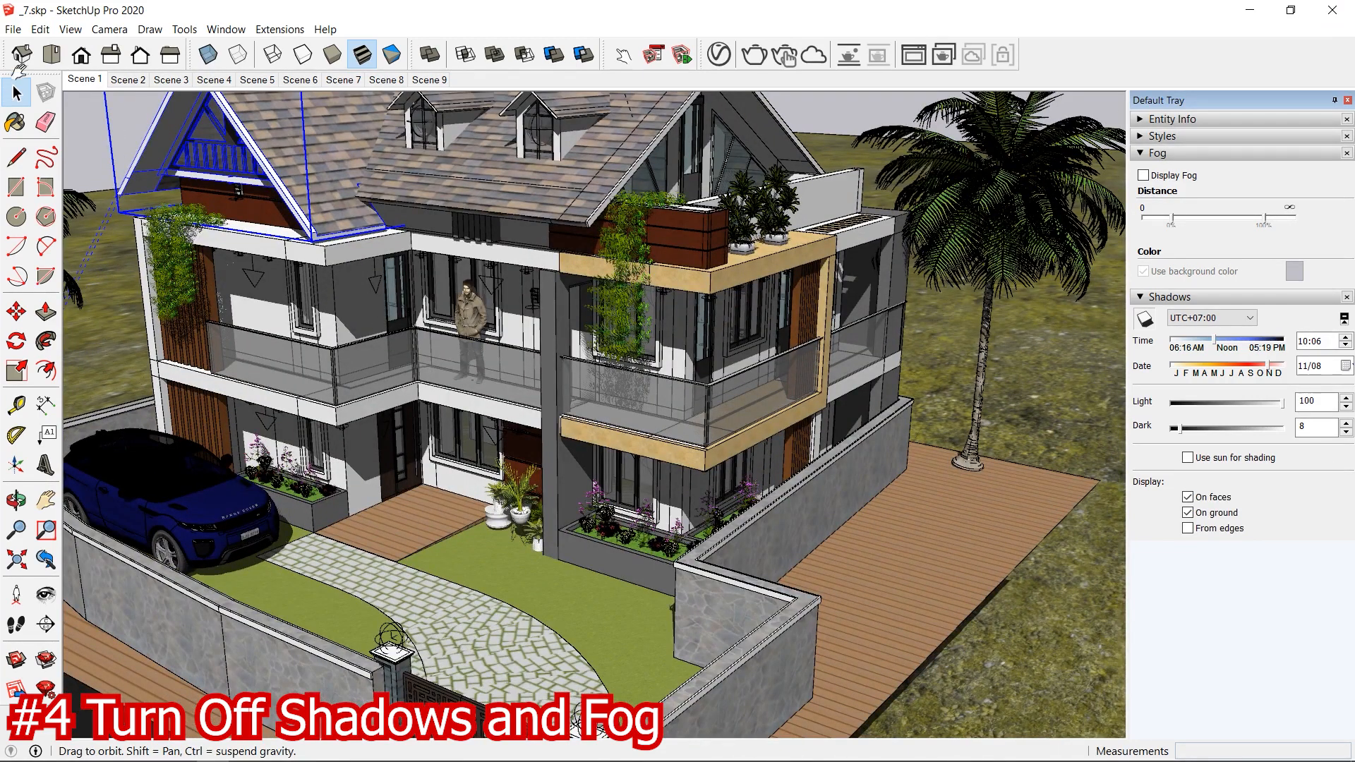
shift+middle_drag(794, 388, 787, 379)
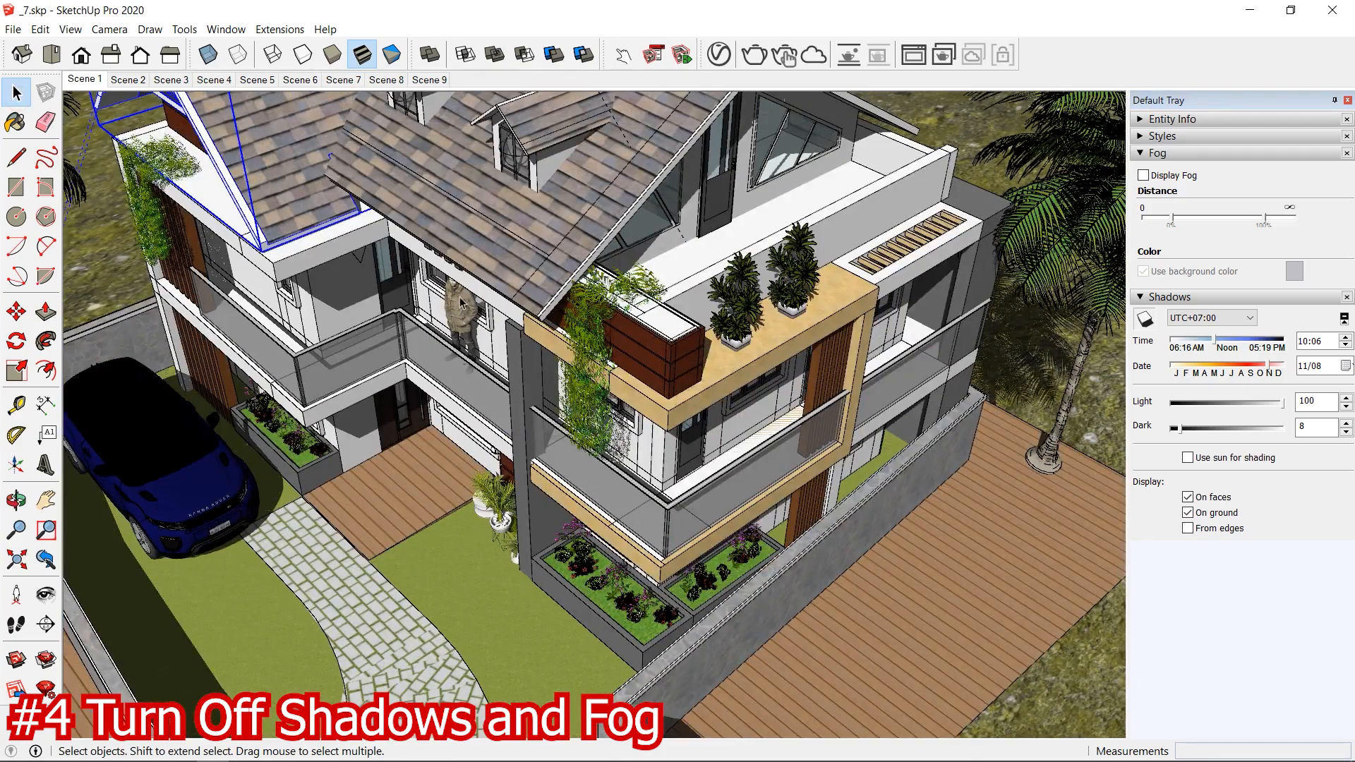
middle_drag(460, 304, 166, 558)
shift+middle_drag(568, 219, 942, 141)
scroll(639, 435, up, 3)
middle_drag(581, 404, 468, 520)
click(65, 33)
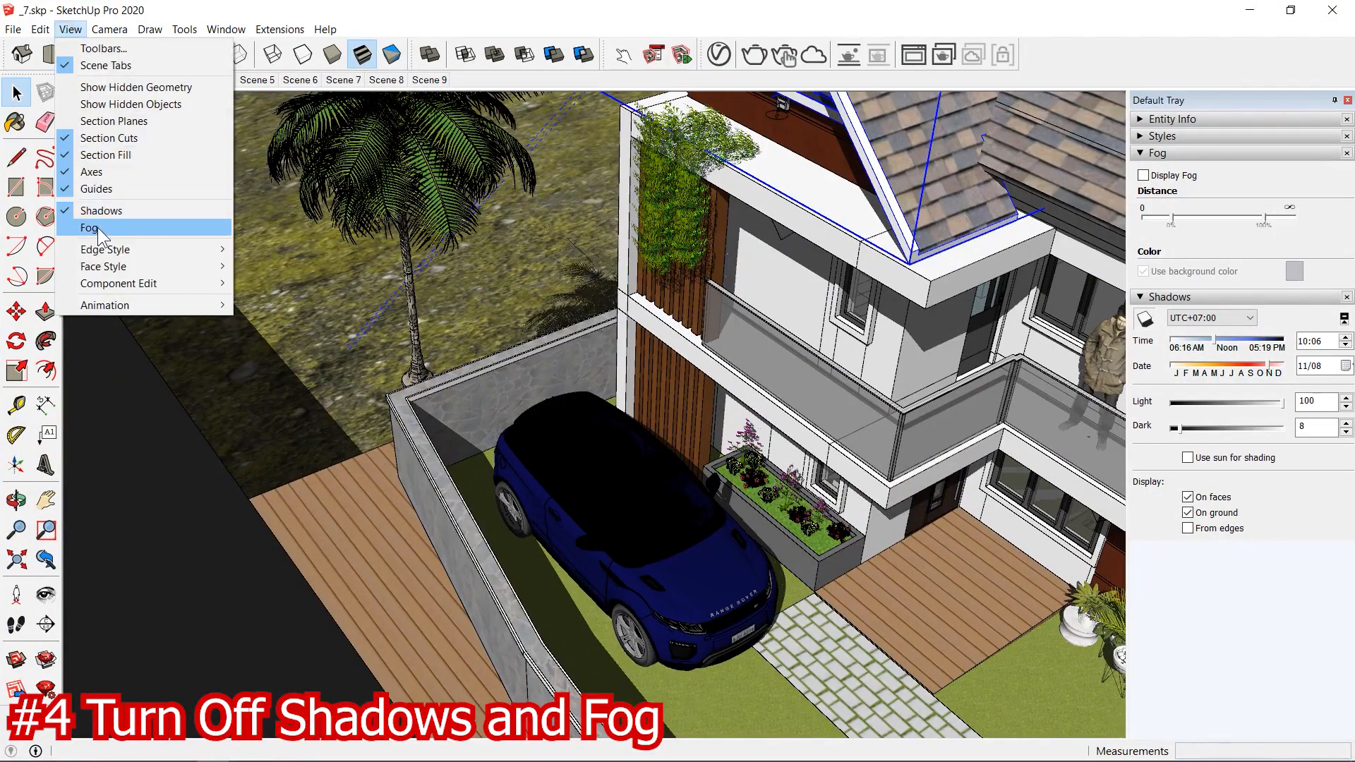
click(101, 228)
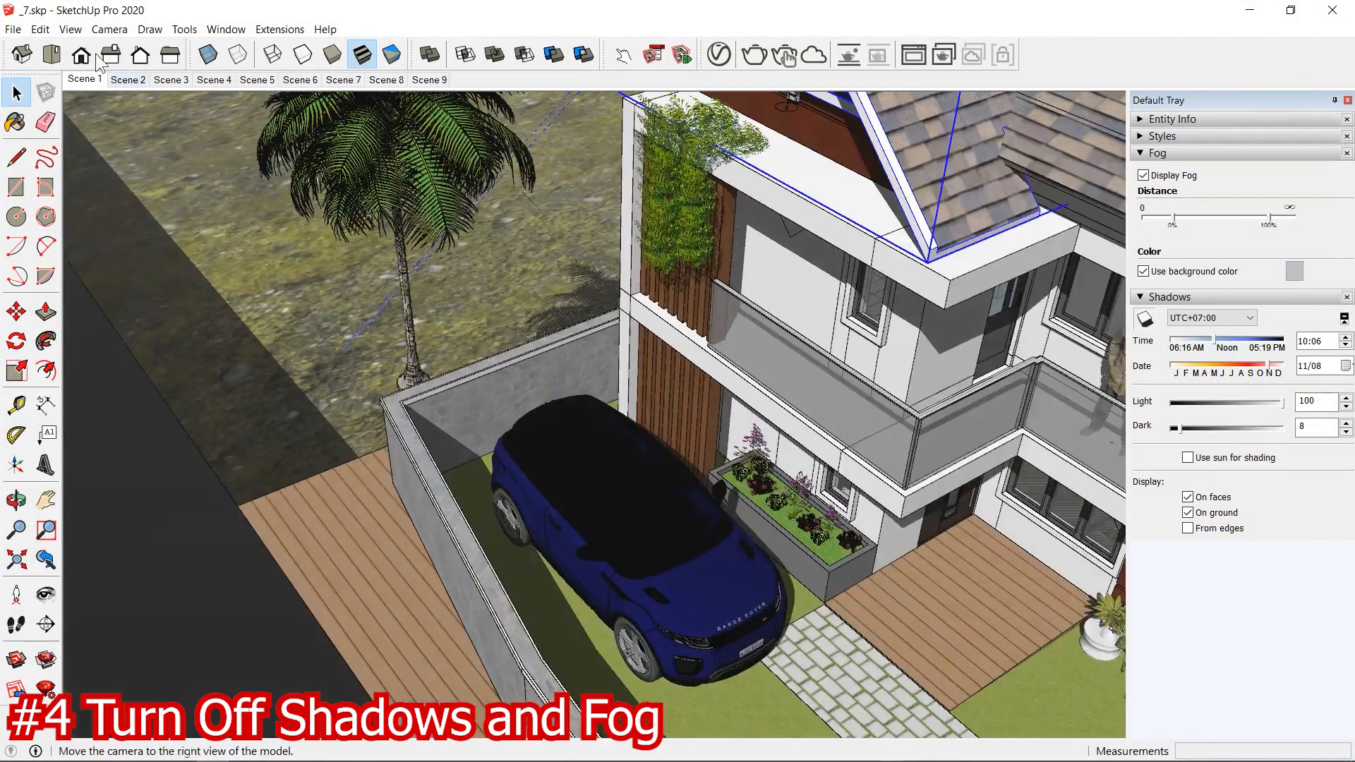
Step: Turn off both Shadows and Fog for the model
click(67, 32)
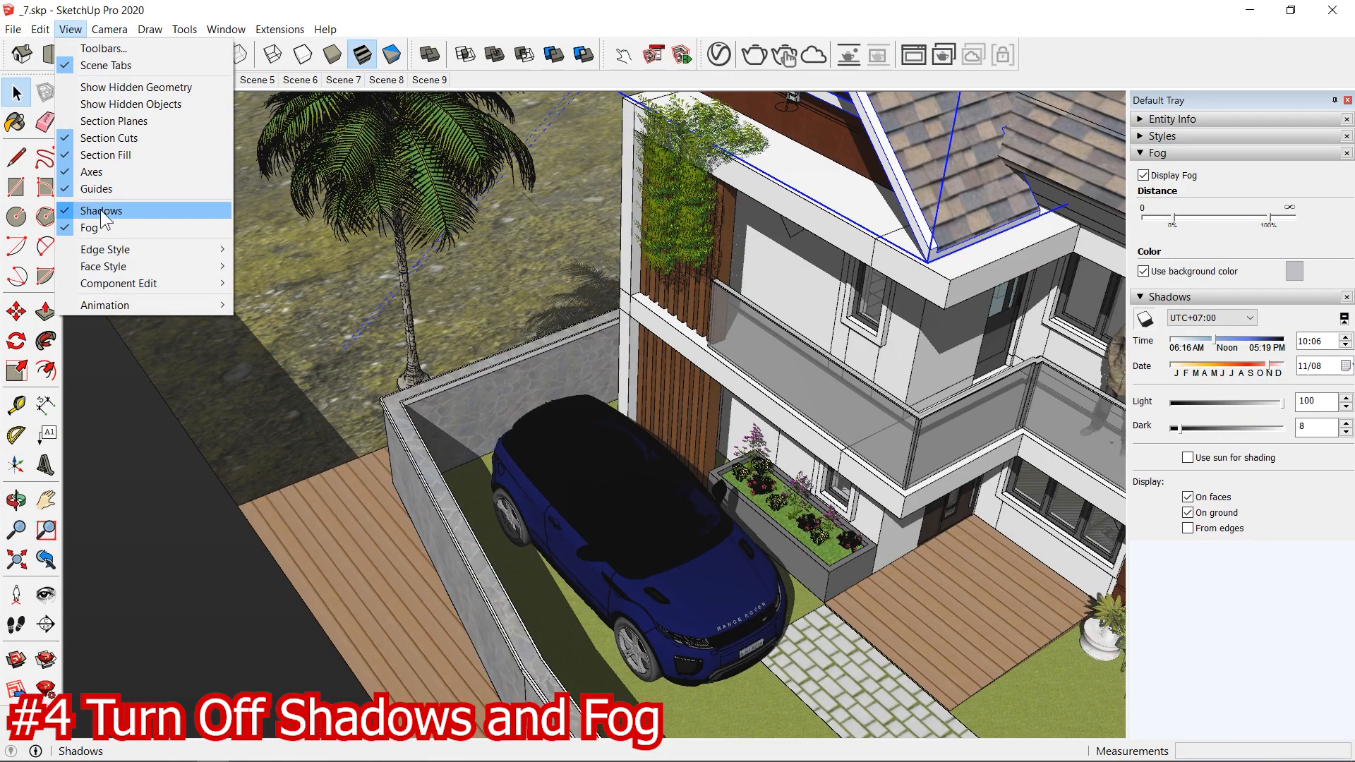
click(101, 210)
click(70, 29)
click(99, 224)
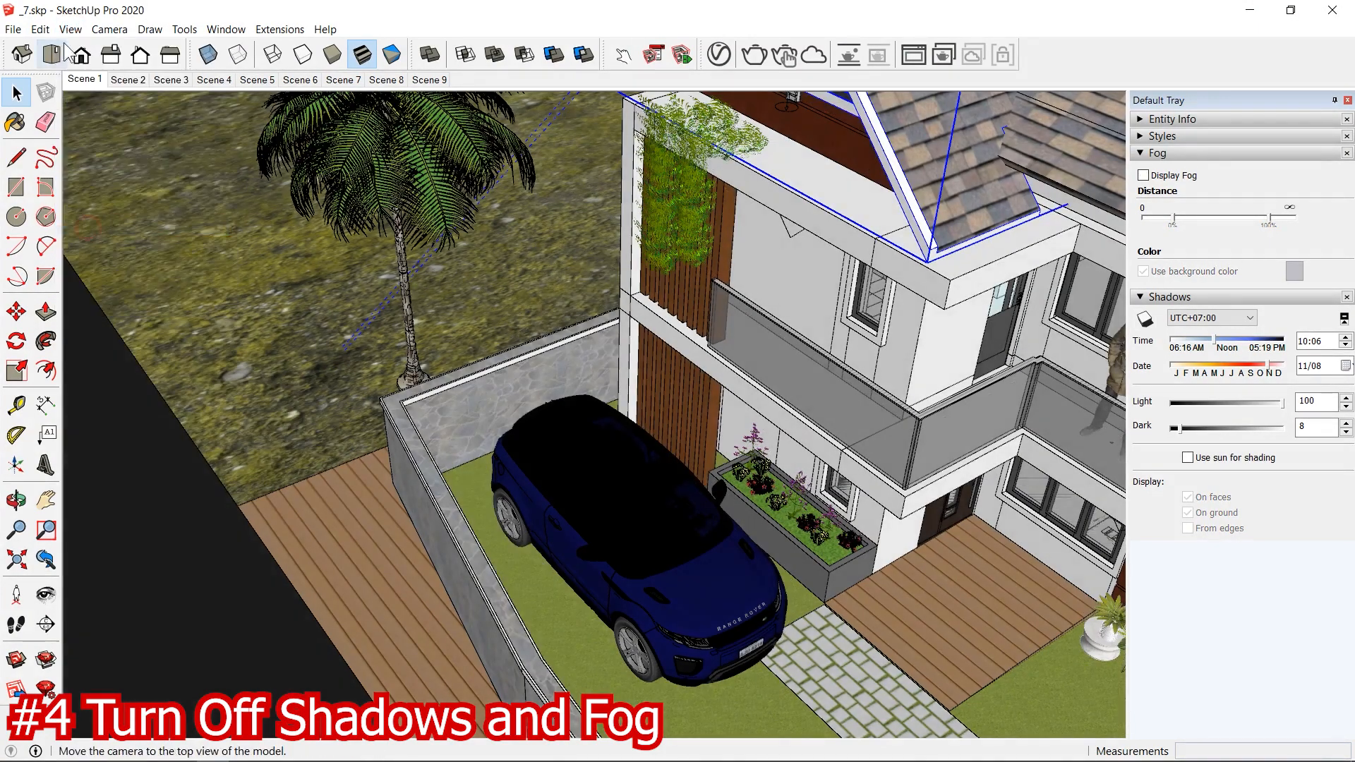
Step: Turn on Show Hidden Geometry and examine the dense edges on the man standing on the balcony
scroll(549, 381, down, 2)
mouse_move(1001, 292)
middle_down()
mouse_move(649, 294)
mouse_move(638, 331)
middle_up()
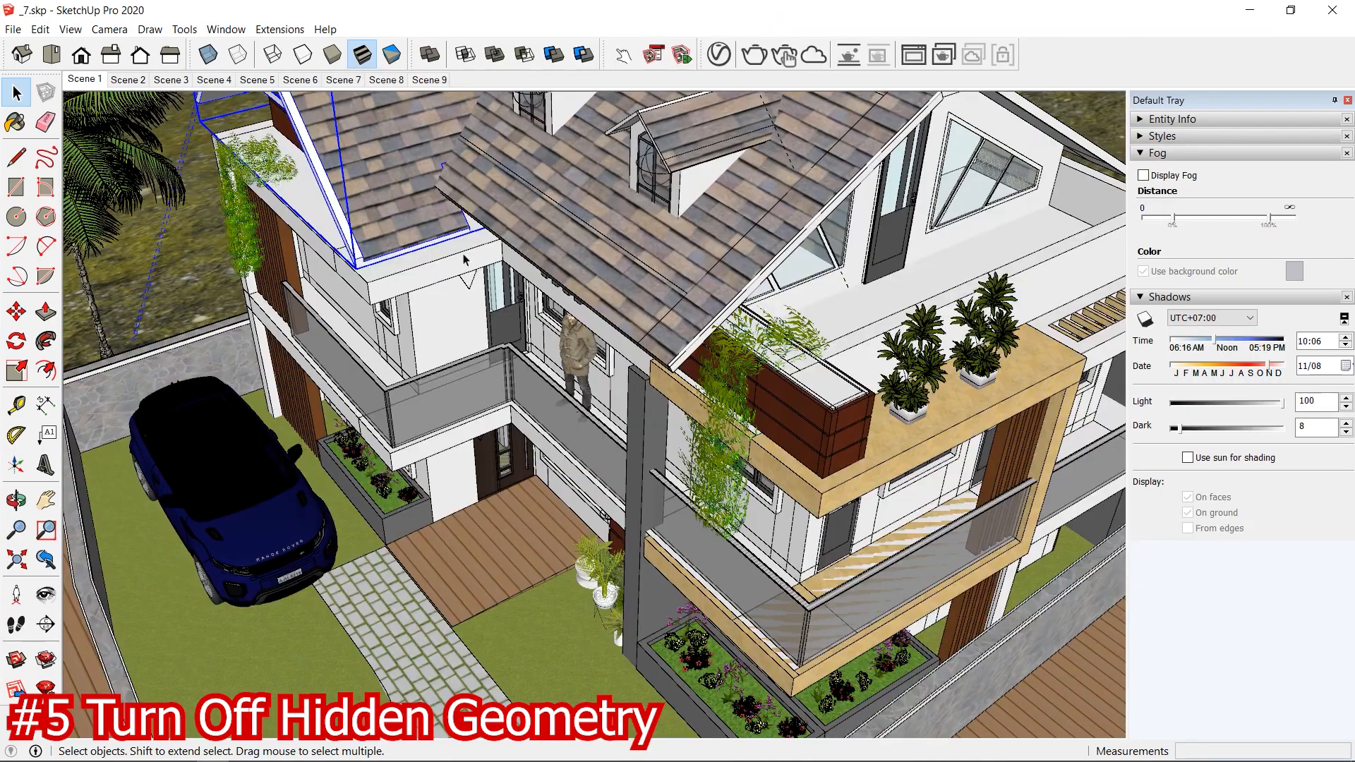
scroll(526, 263, up, 2)
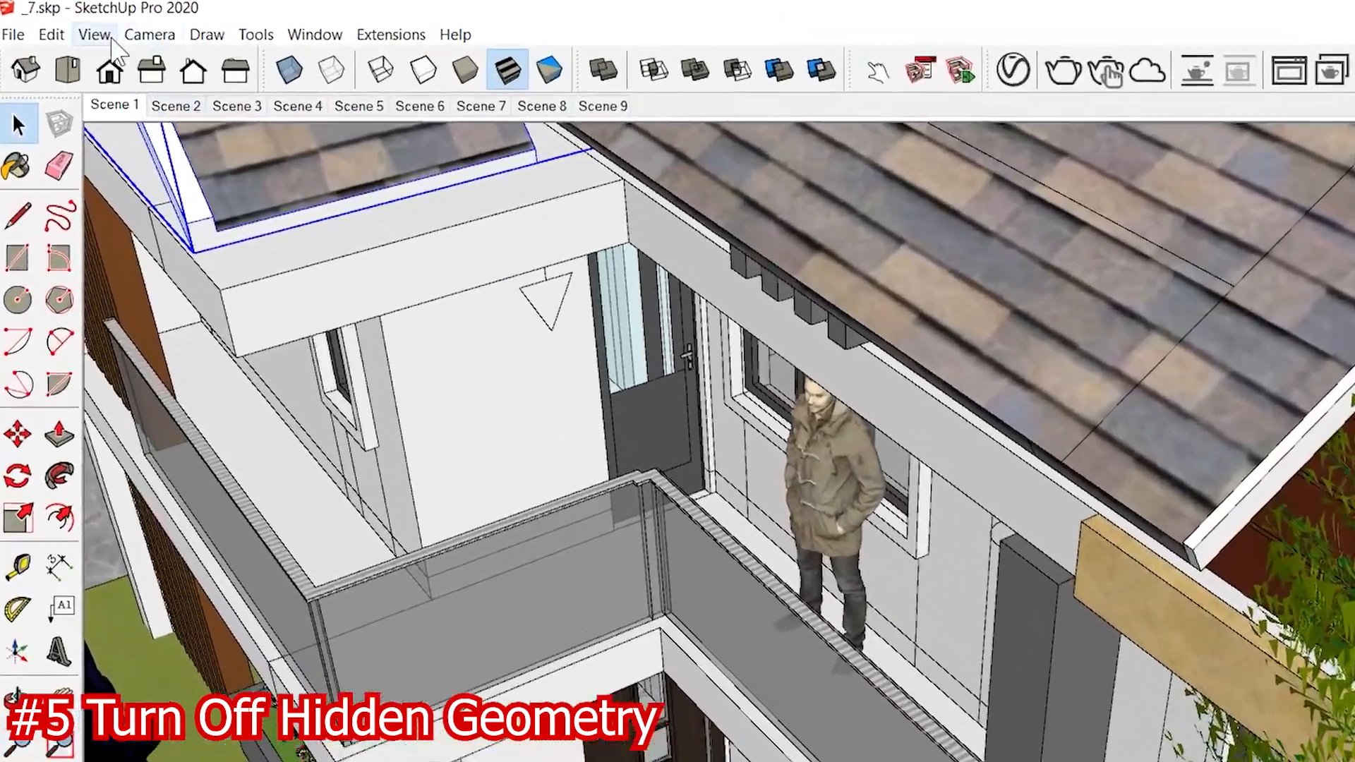
click(70, 29)
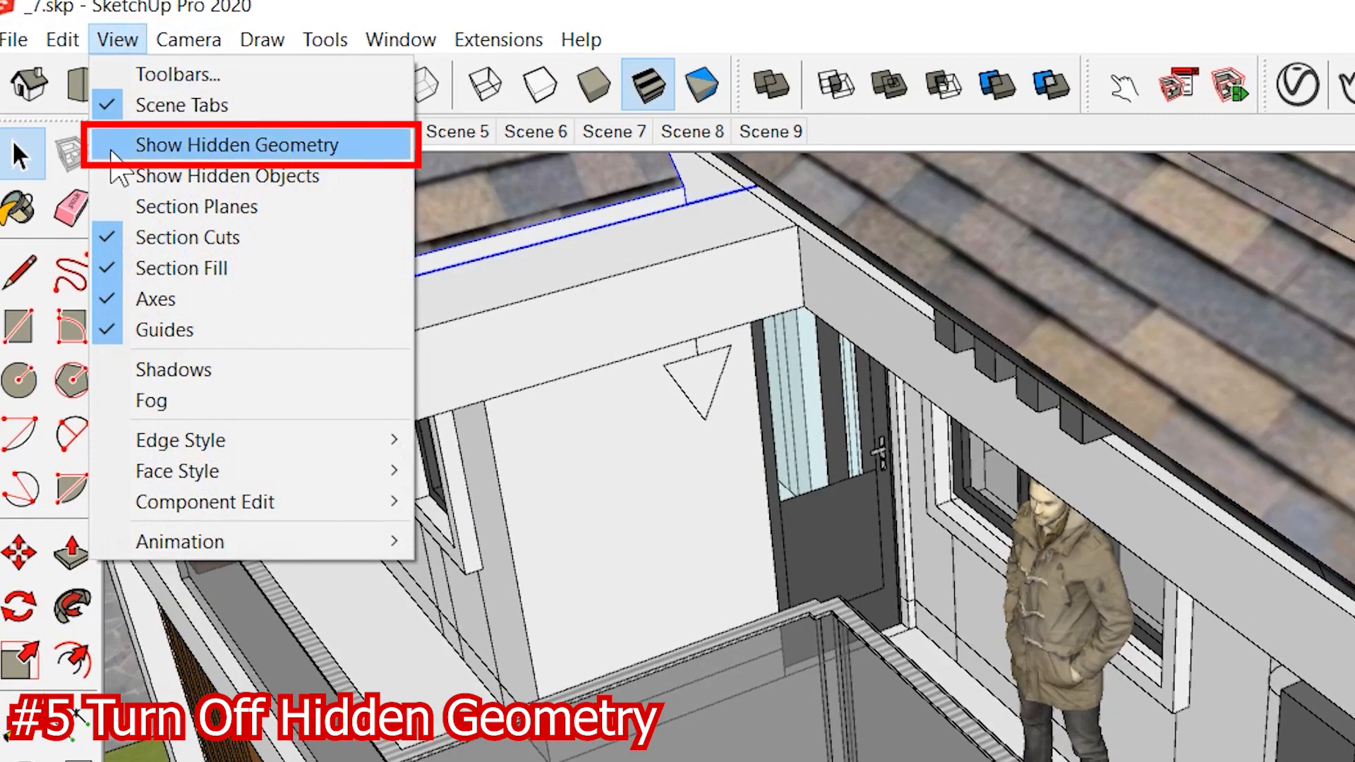
click(113, 148)
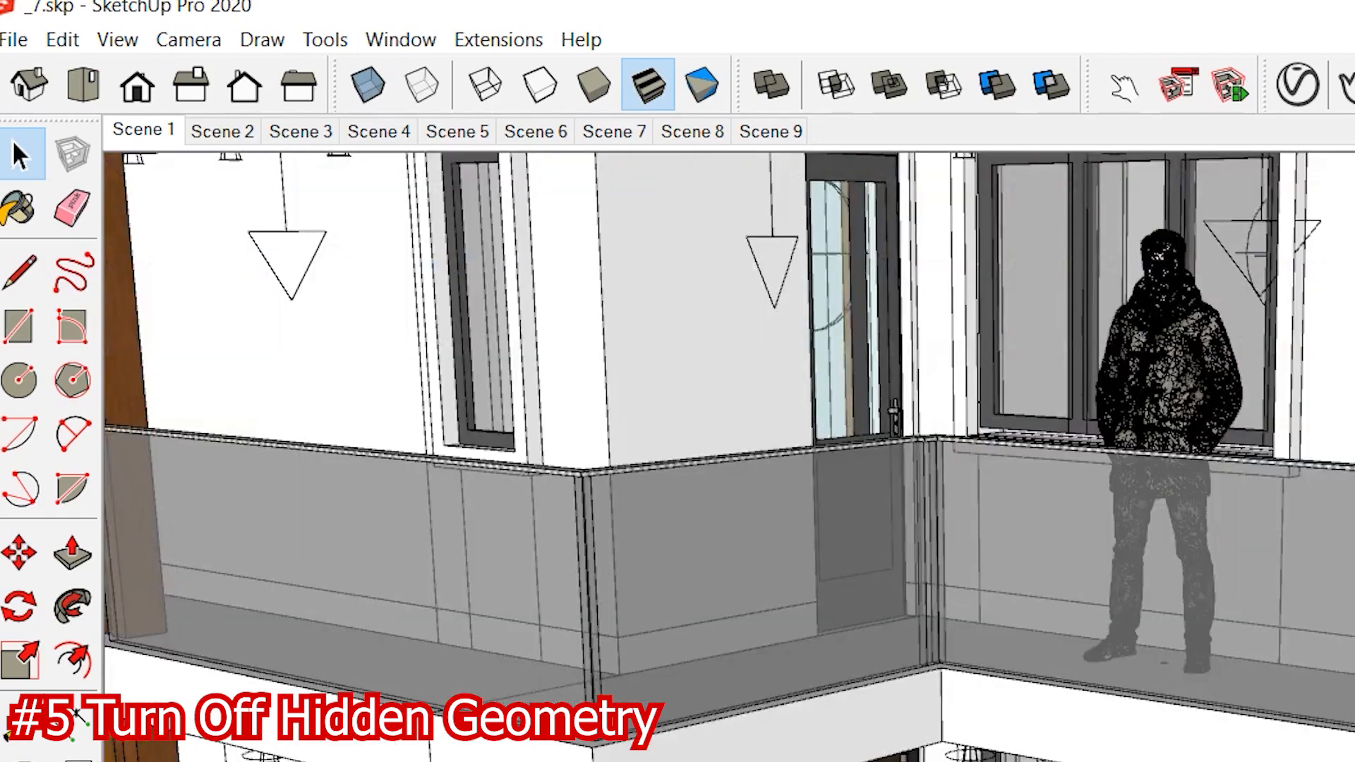
scroll(726, 452, up, 3)
scroll(1270, 621, down, 3)
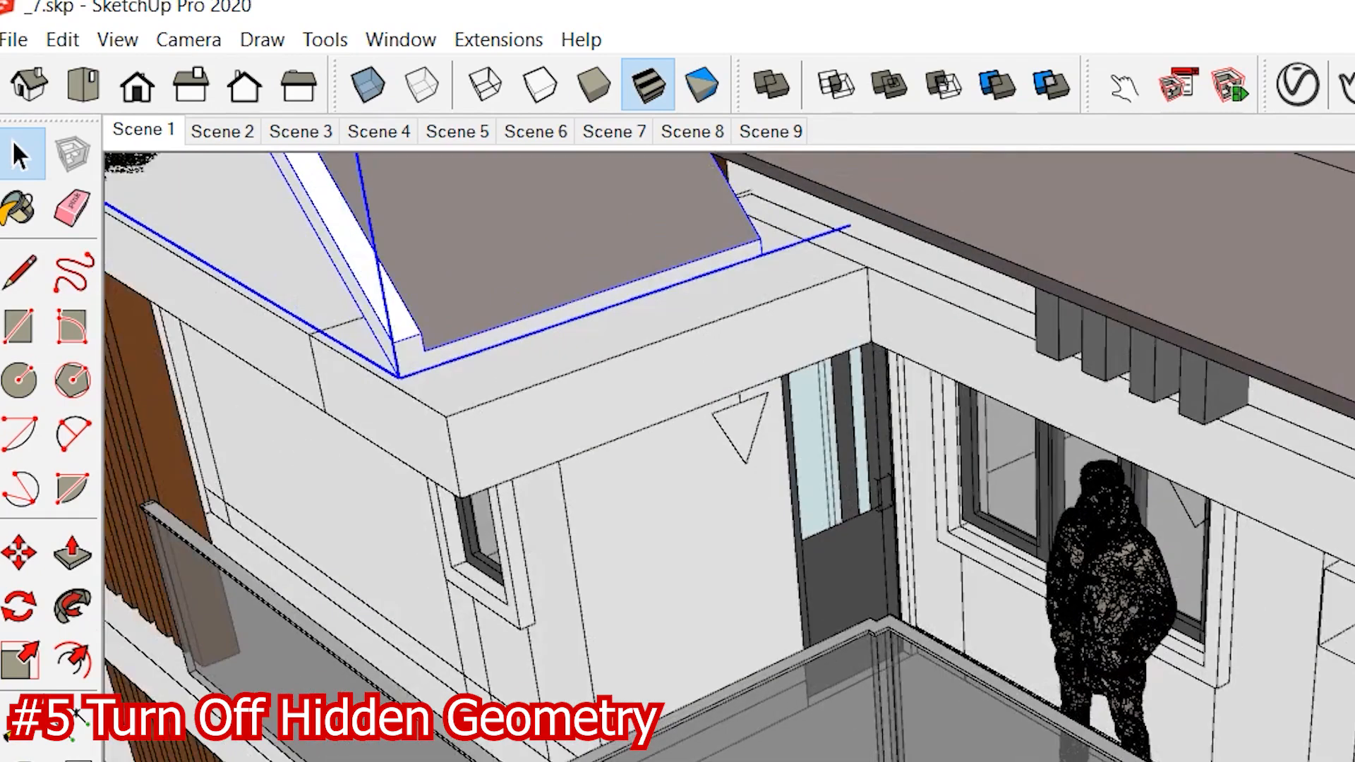
middle_drag(1164, 628, 804, 563)
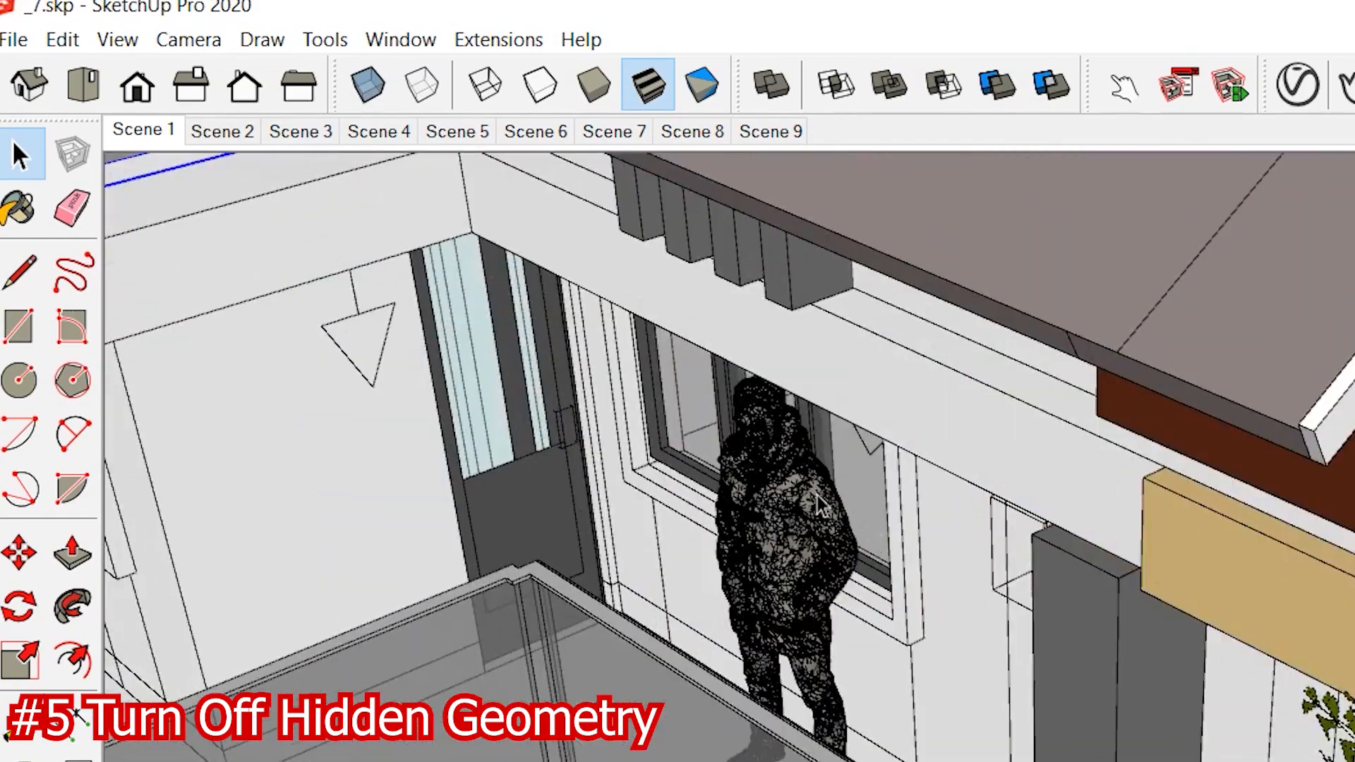
scroll(734, 487, up, 3)
scroll(734, 487, up, 8)
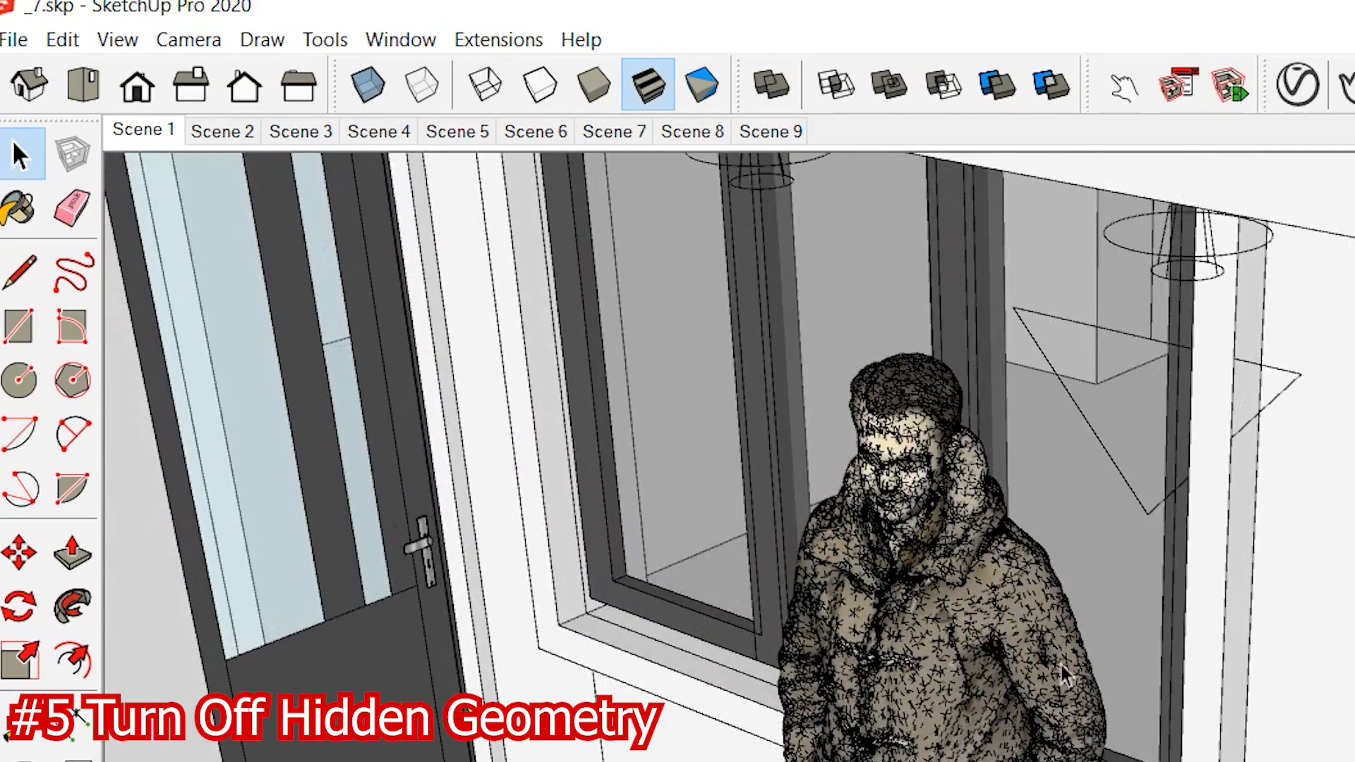
Step: Turn off Show Hidden Geometry for the model
click(117, 40)
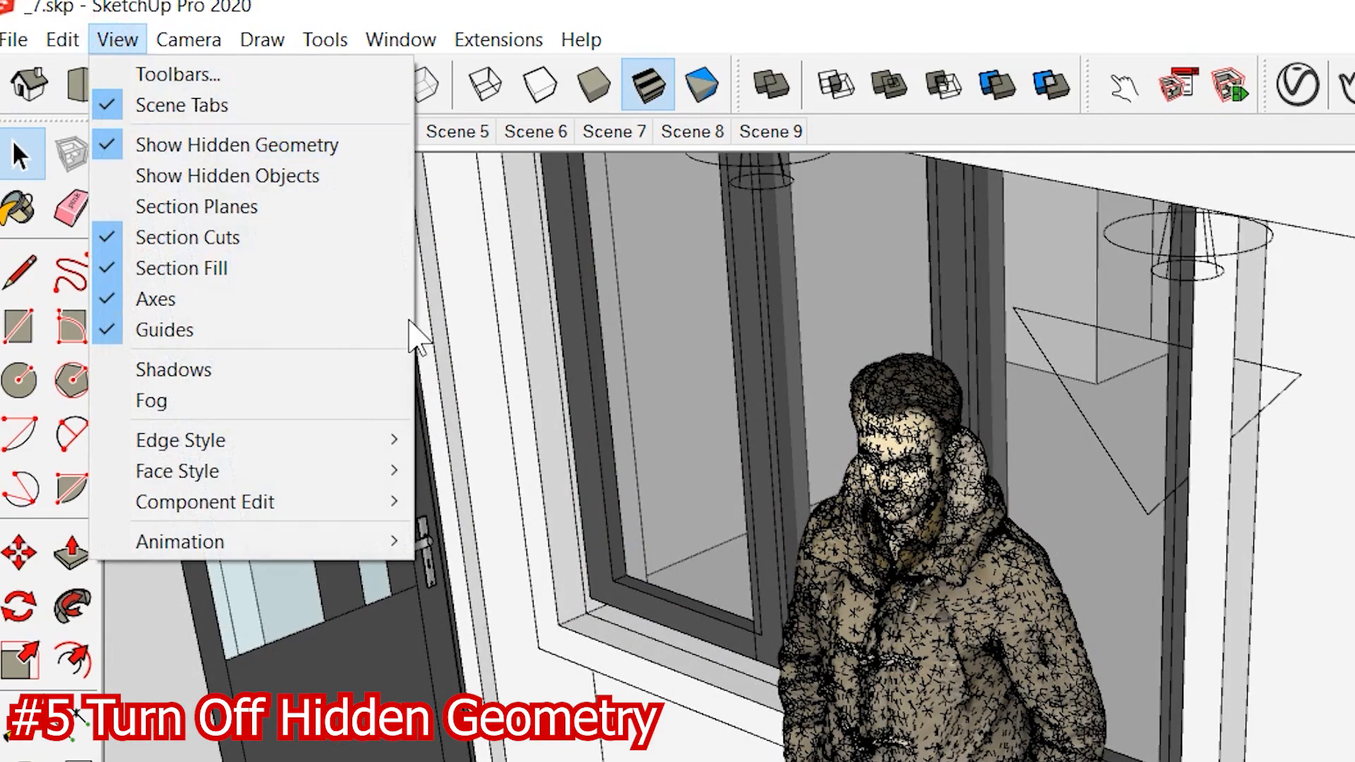
click(168, 149)
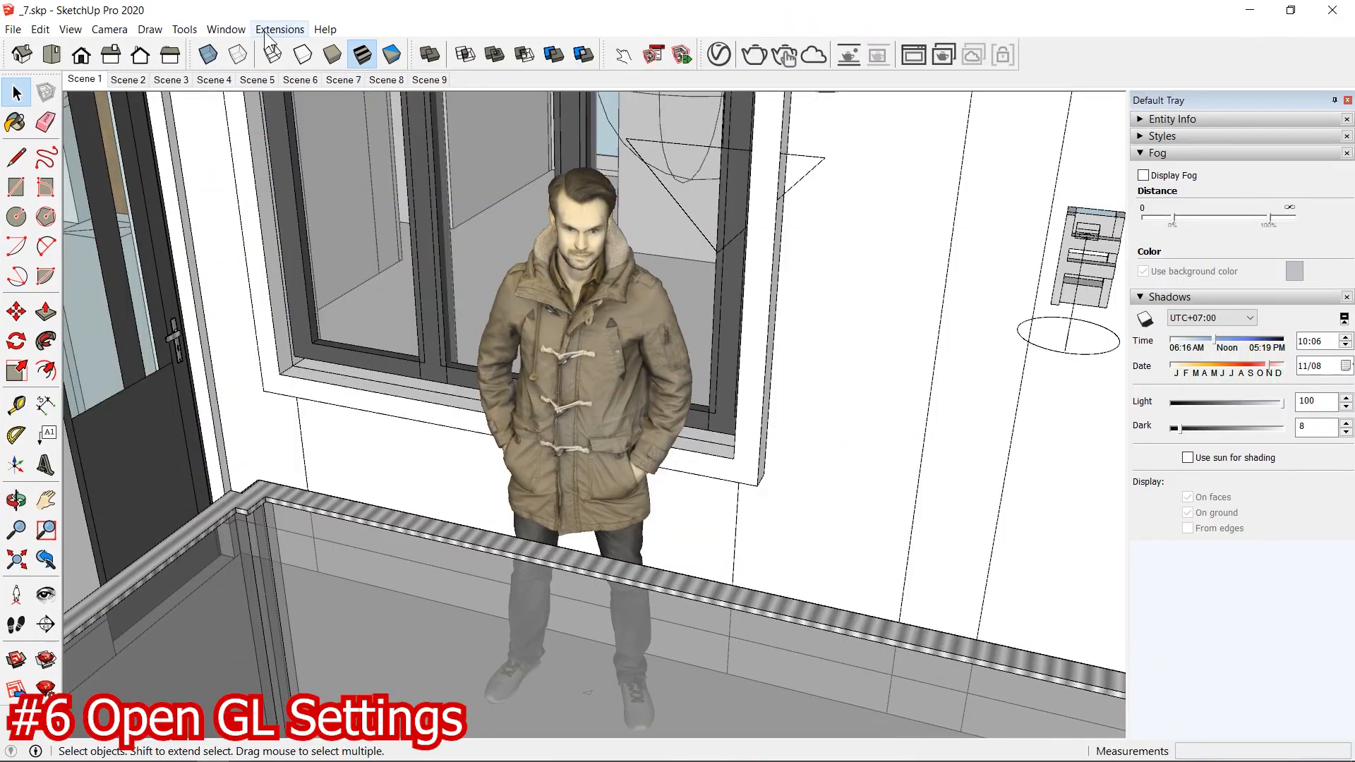
Step: In the OpenGL preferences, try 4x multisample anti-aliasing and set it back to 2x
click(226, 29)
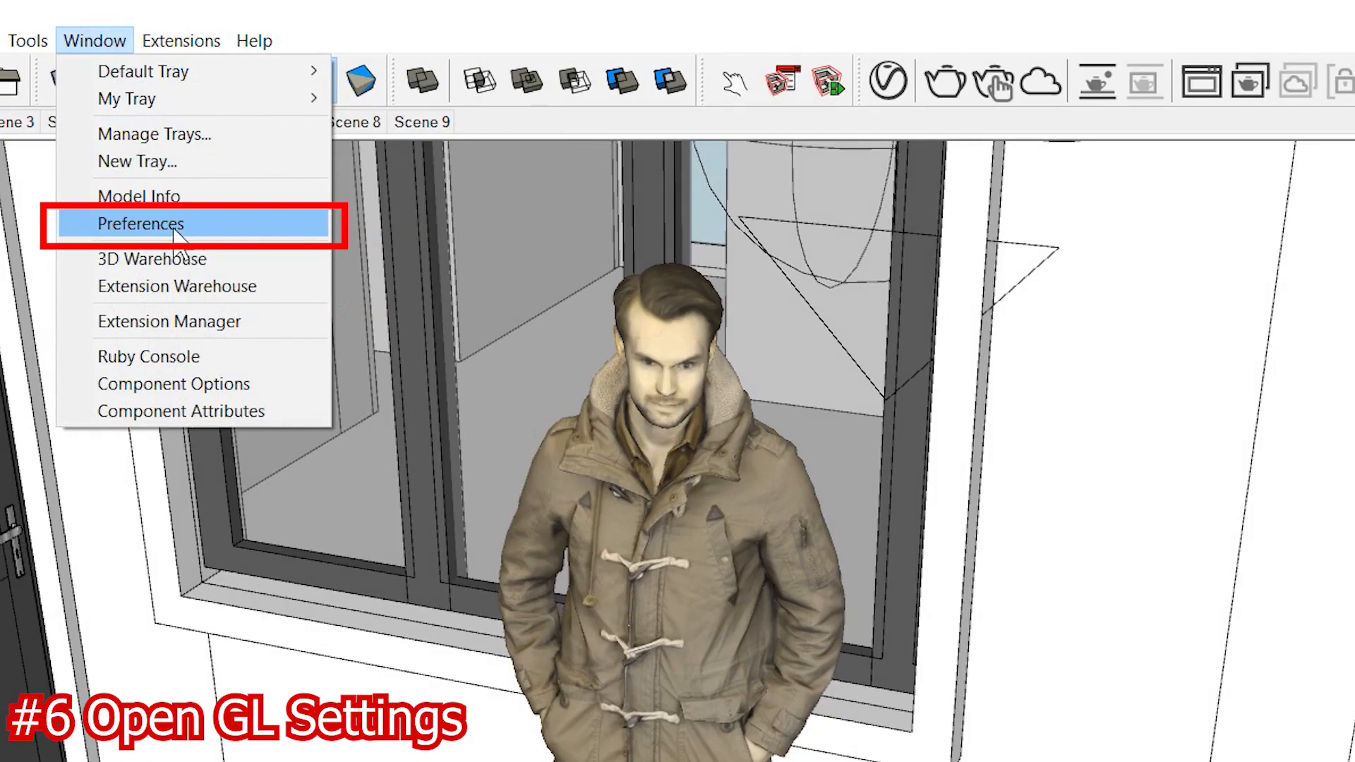
click(197, 224)
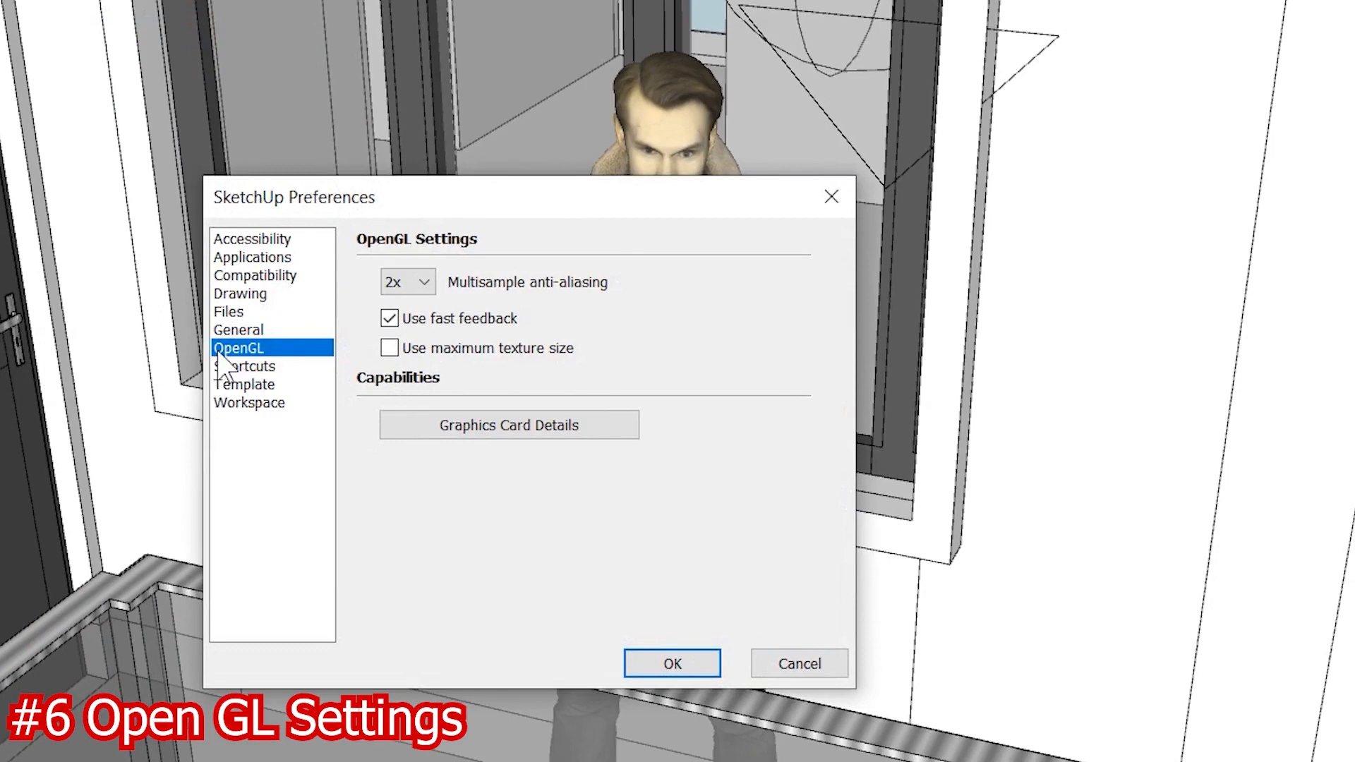
click(415, 282)
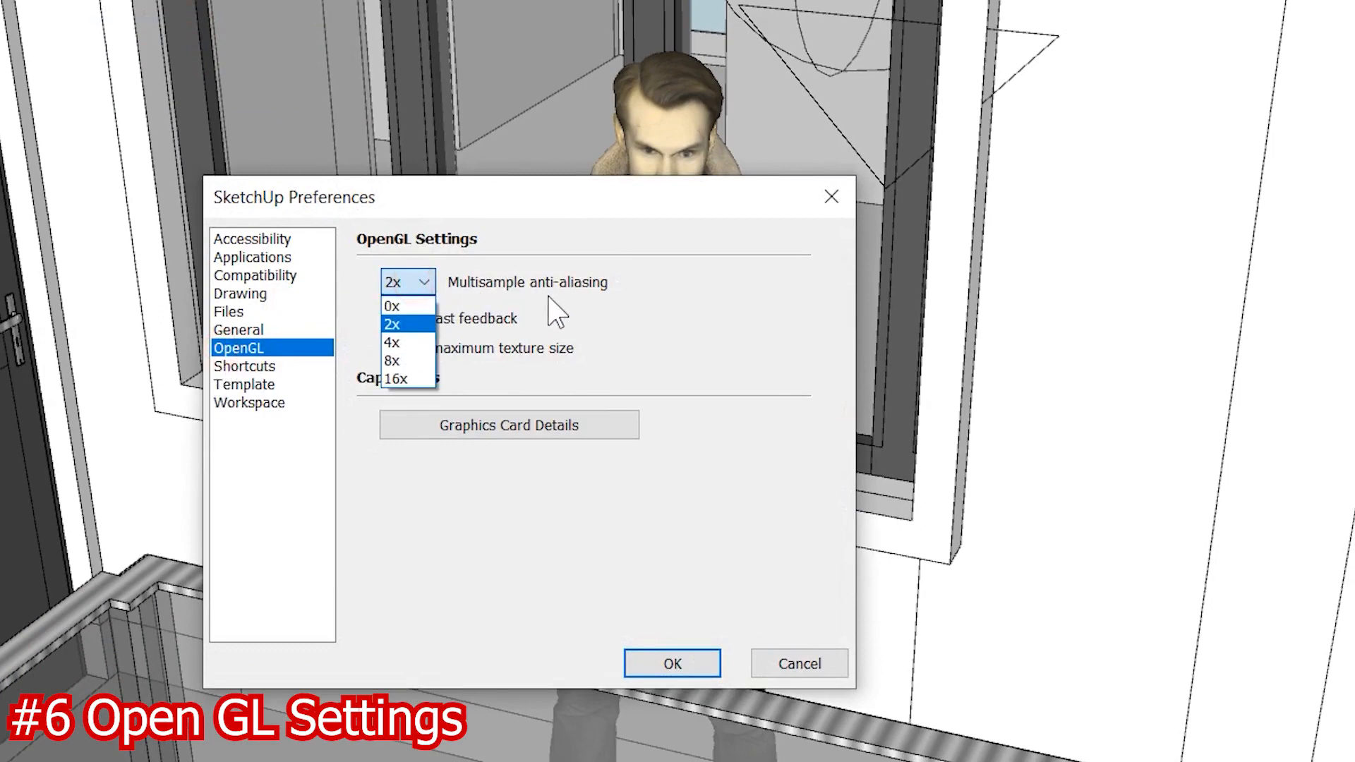
click(400, 323)
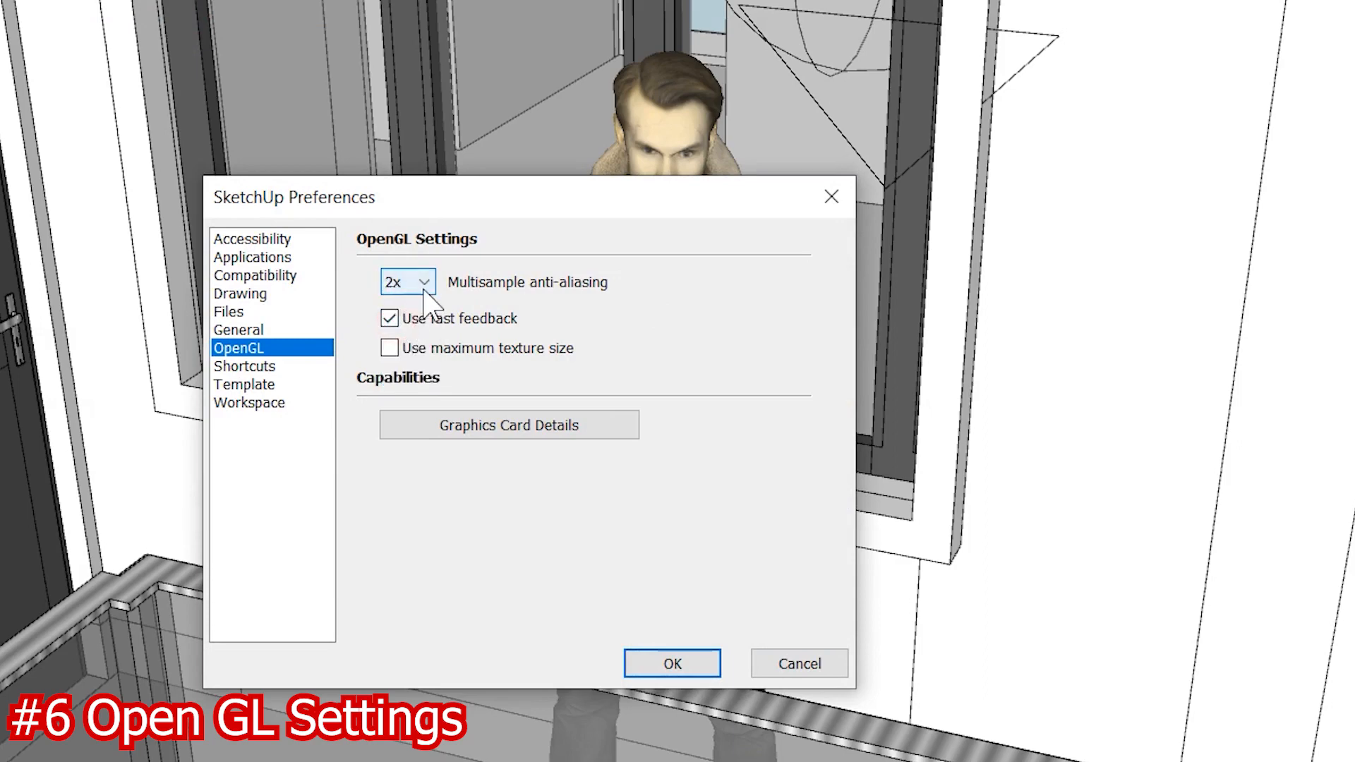
click(416, 282)
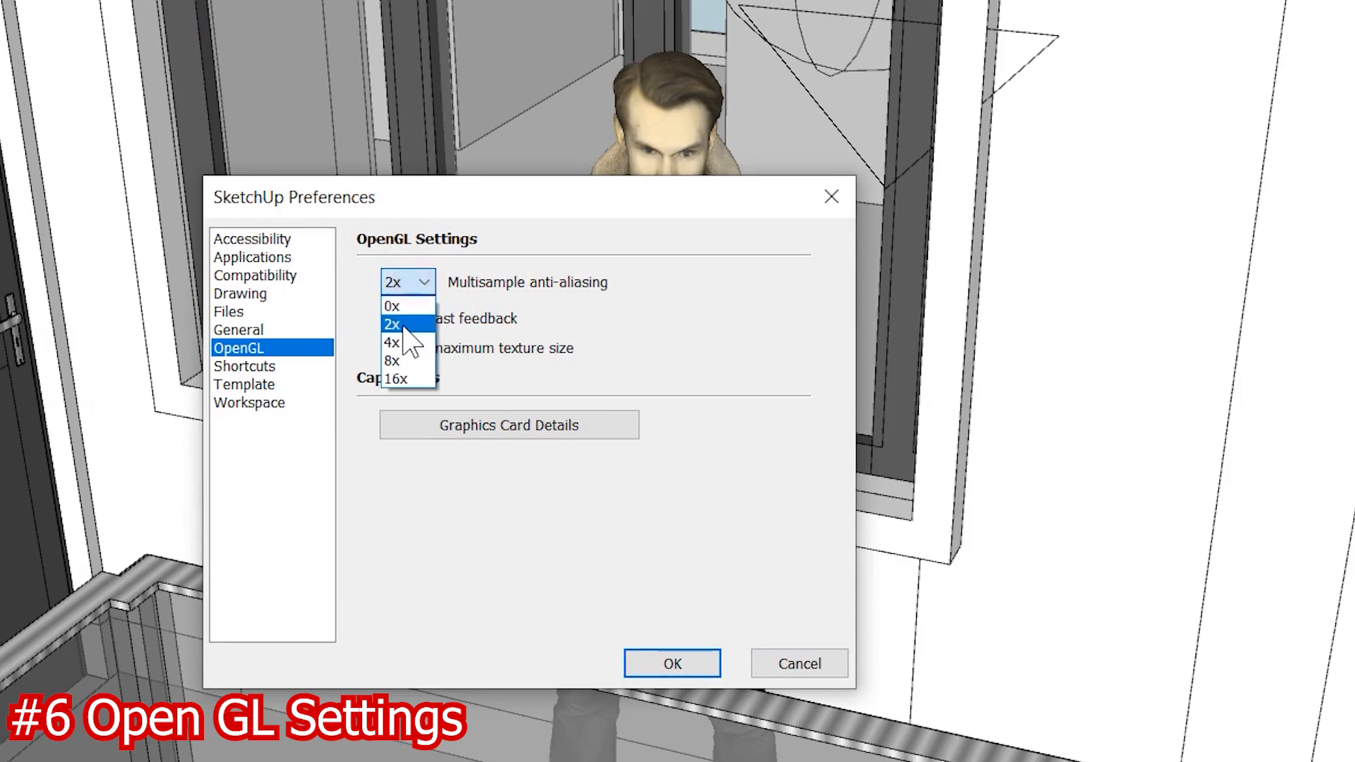
click(403, 342)
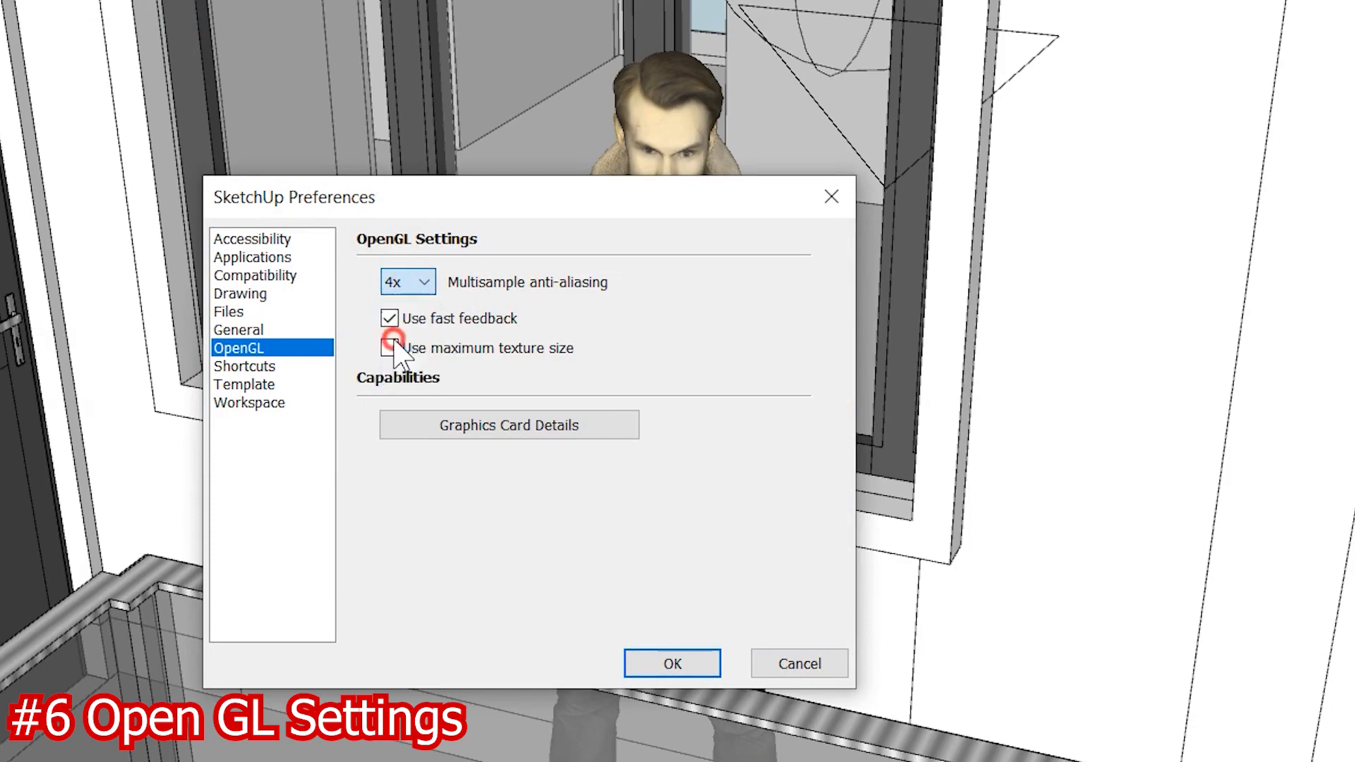
click(415, 281)
click(393, 324)
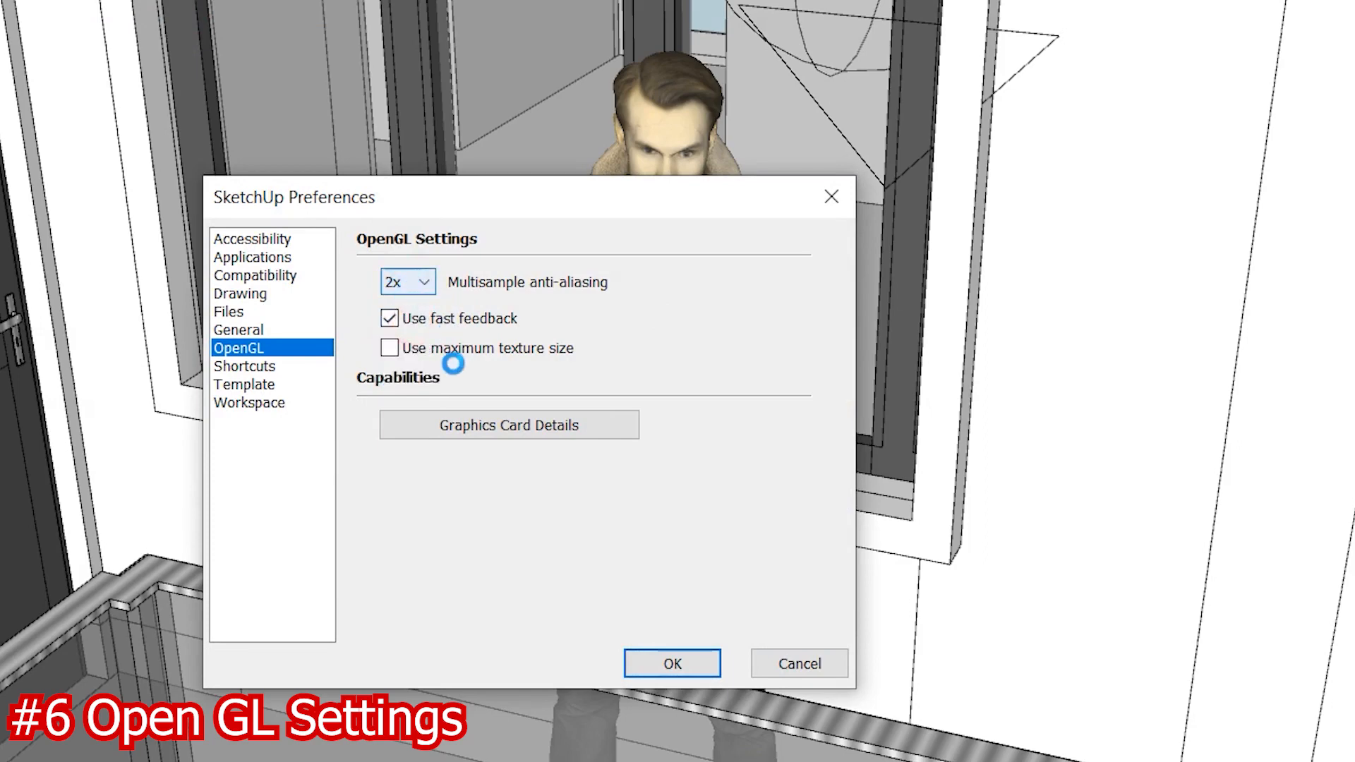
Step: Toggle Use fast feedback off and on again, leave Use maximum texture size off, and apply the OpenGL preferences
click(392, 320)
click(386, 322)
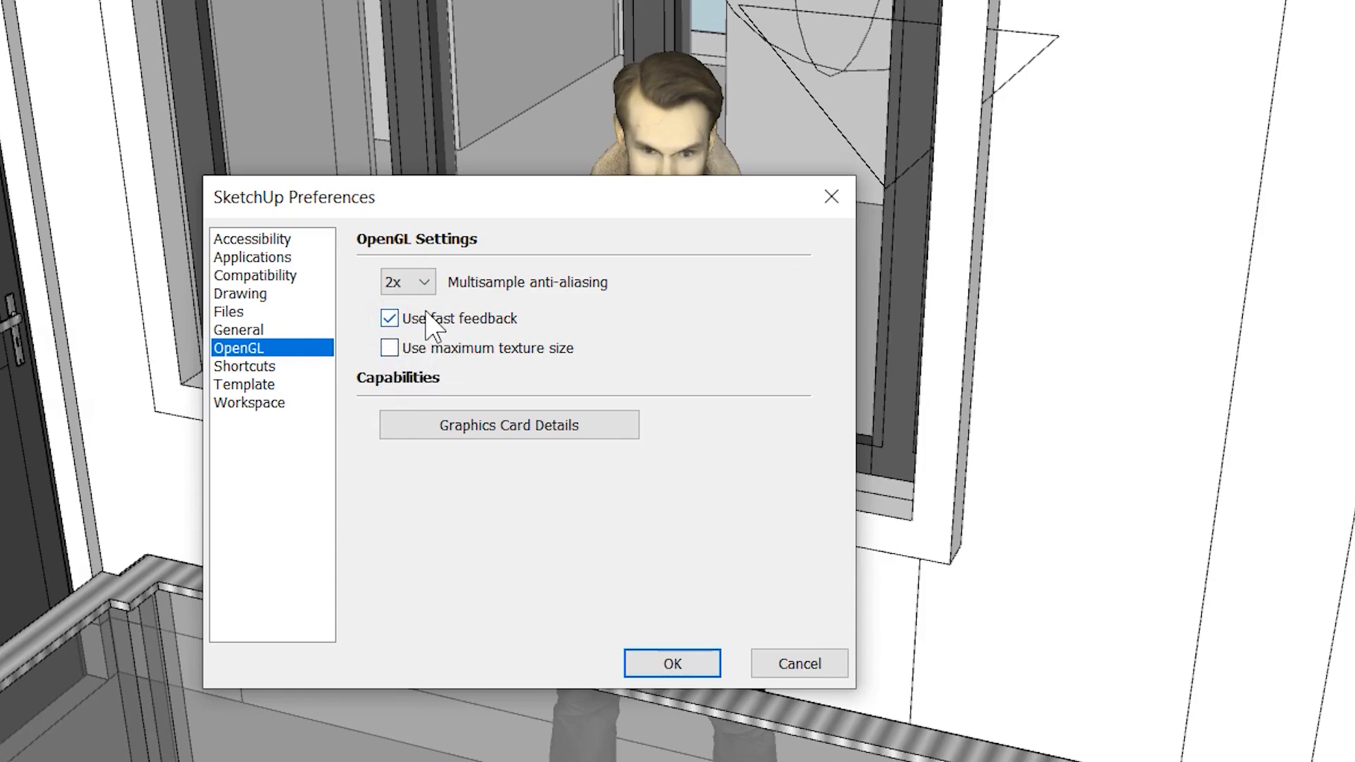
drag(510, 188, 486, 148)
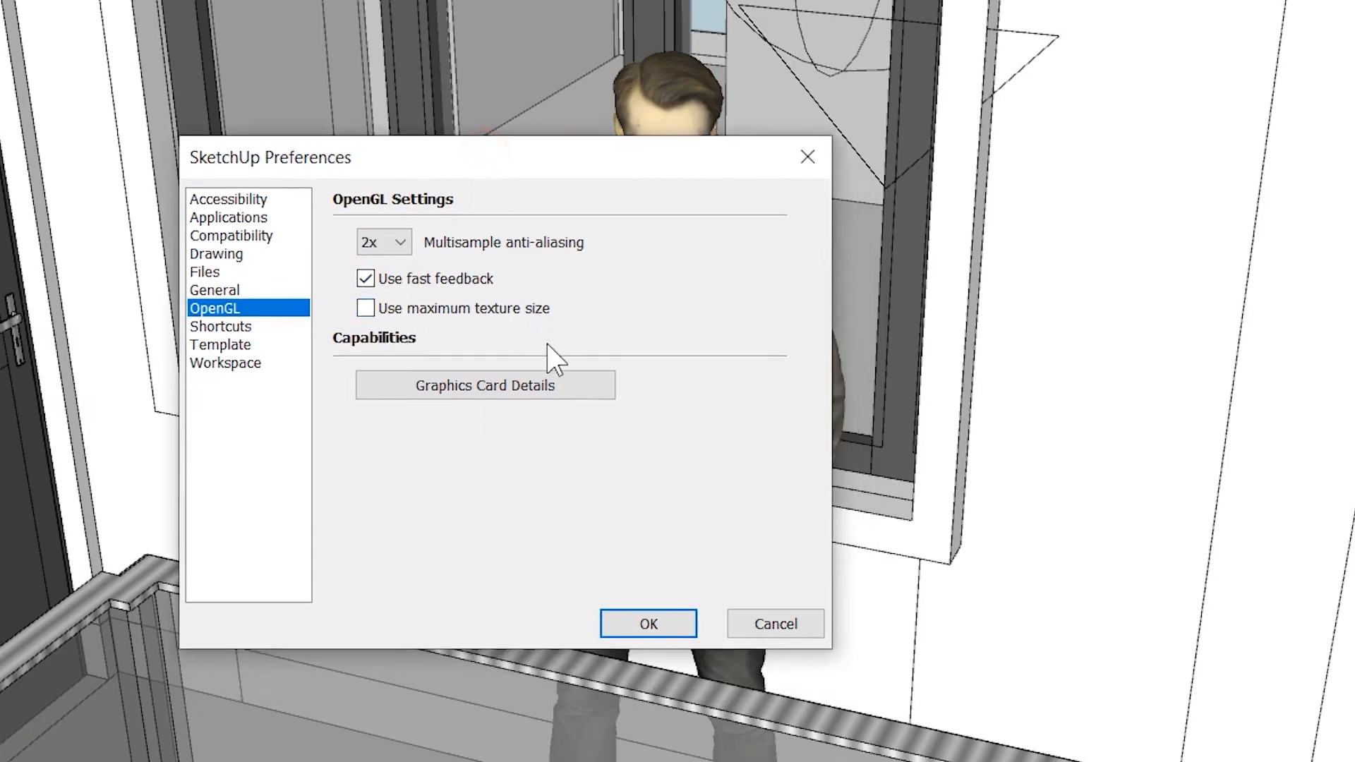
click(655, 629)
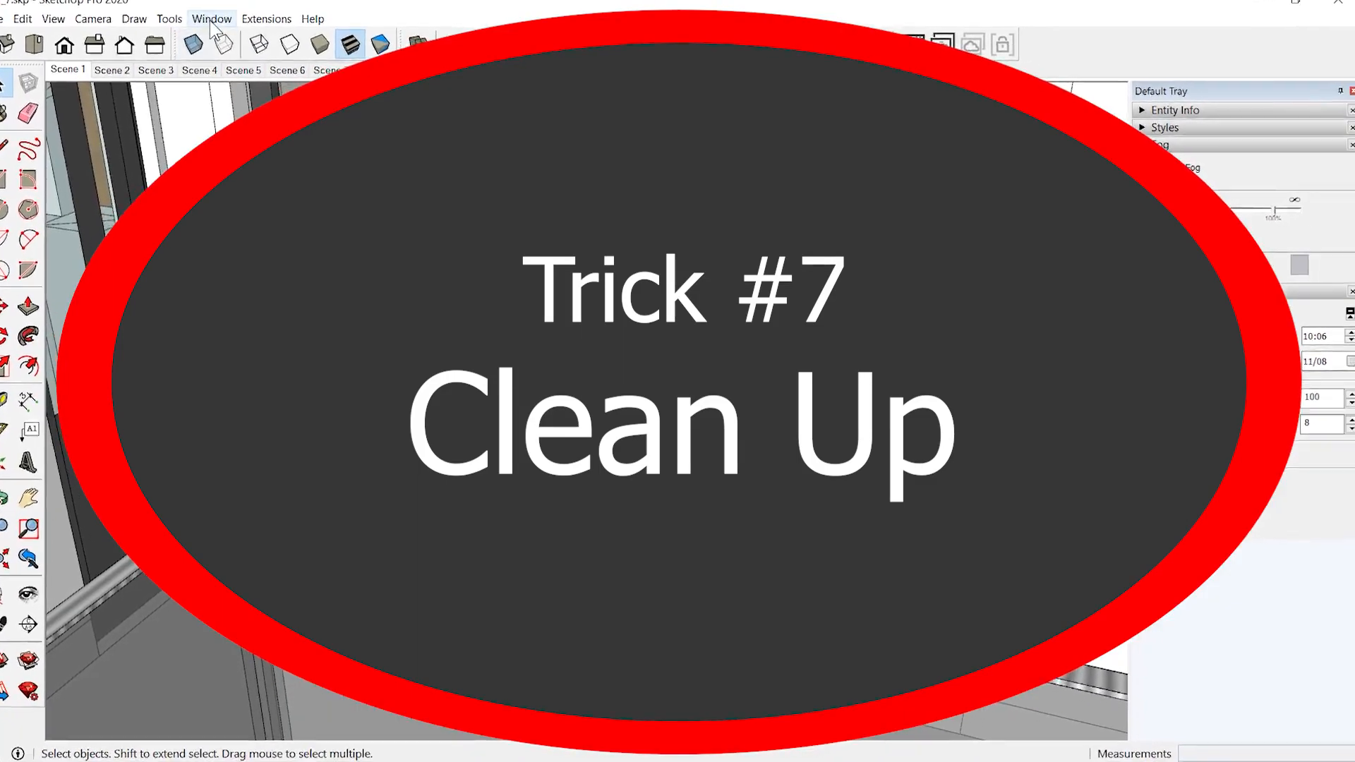
Step: Review the entire model's statistics in Model Info and purge its unused items
click(212, 21)
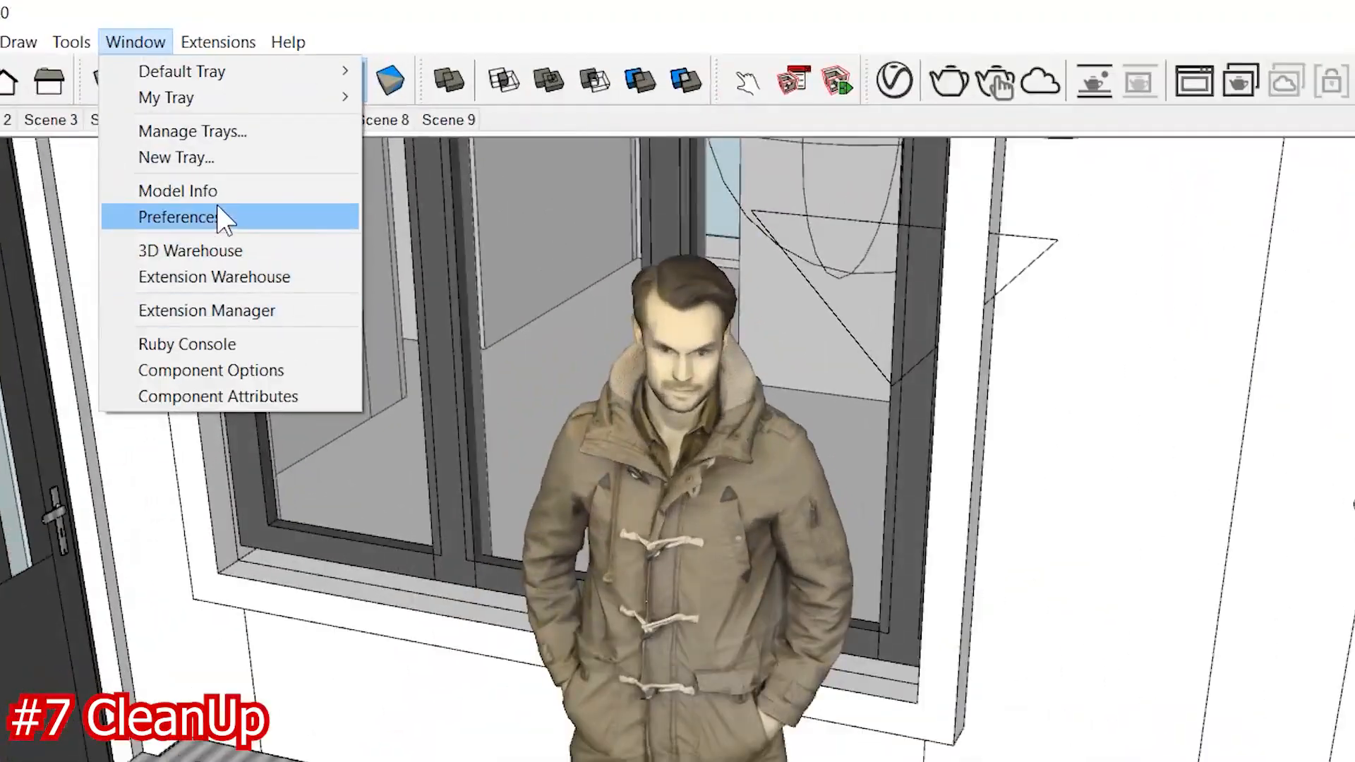
click(227, 191)
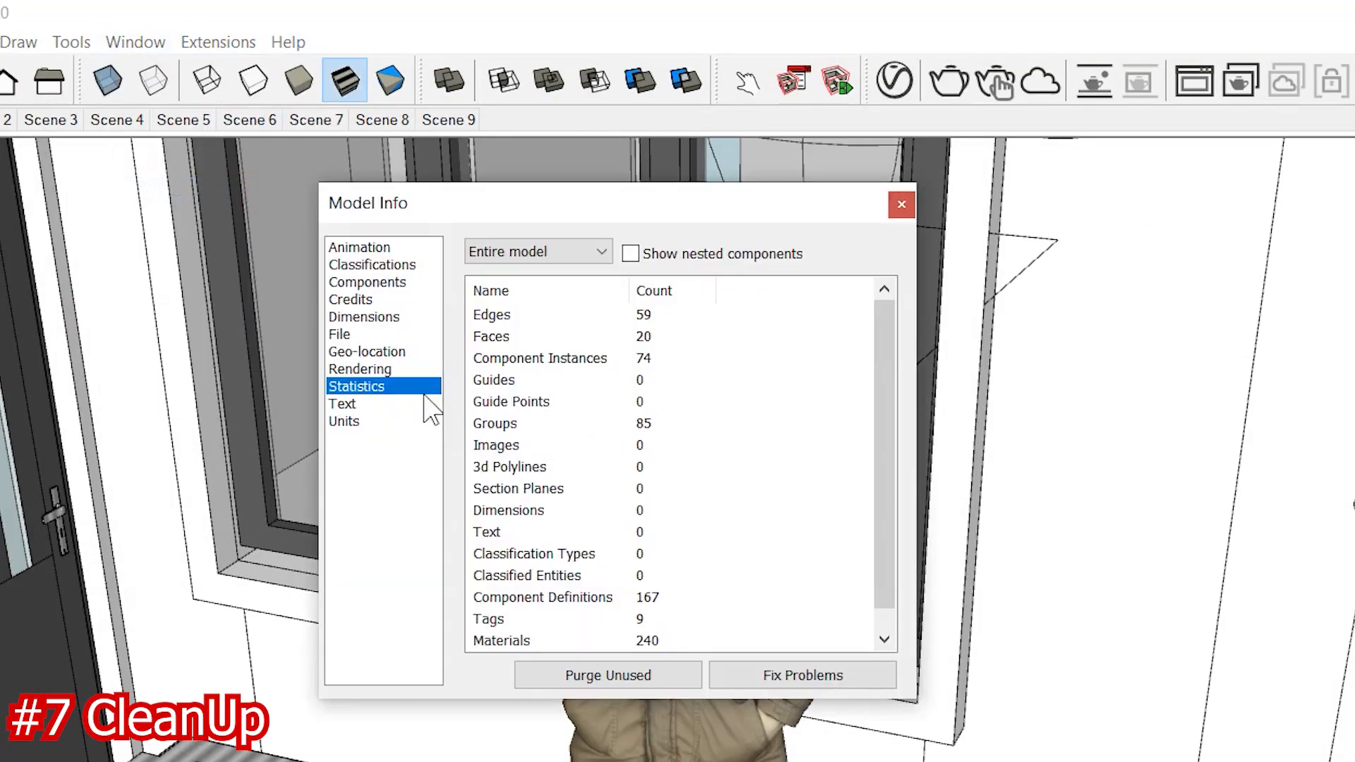
click(374, 369)
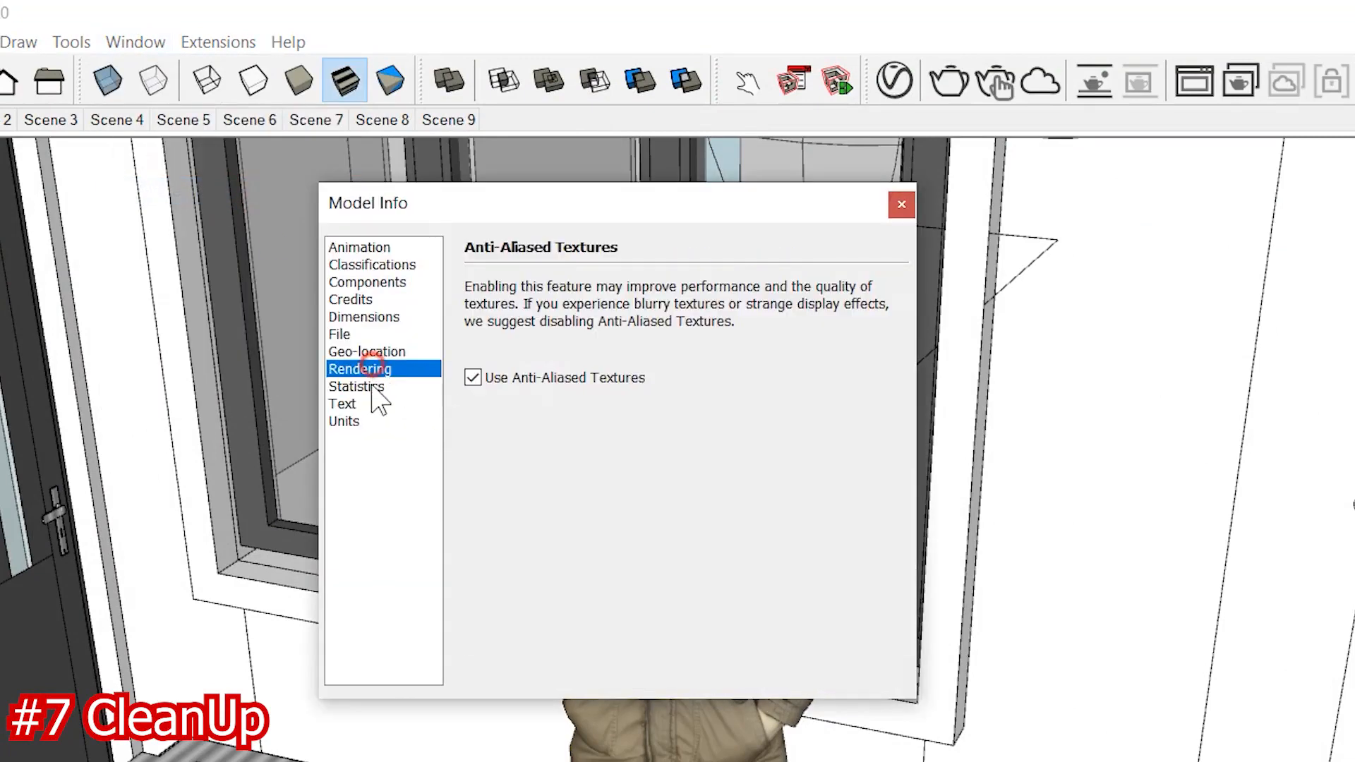
click(359, 388)
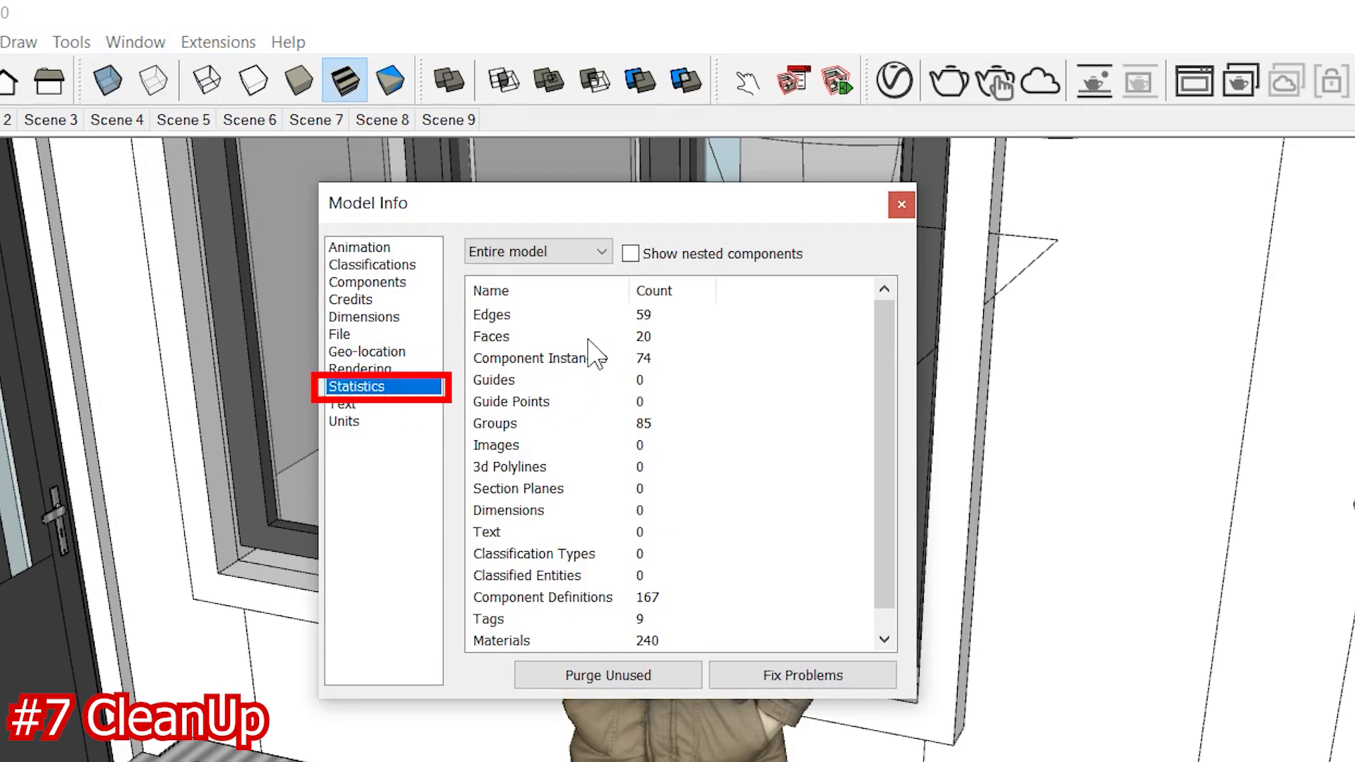
scroll(604, 363, down, 1)
scroll(664, 554, up, 1)
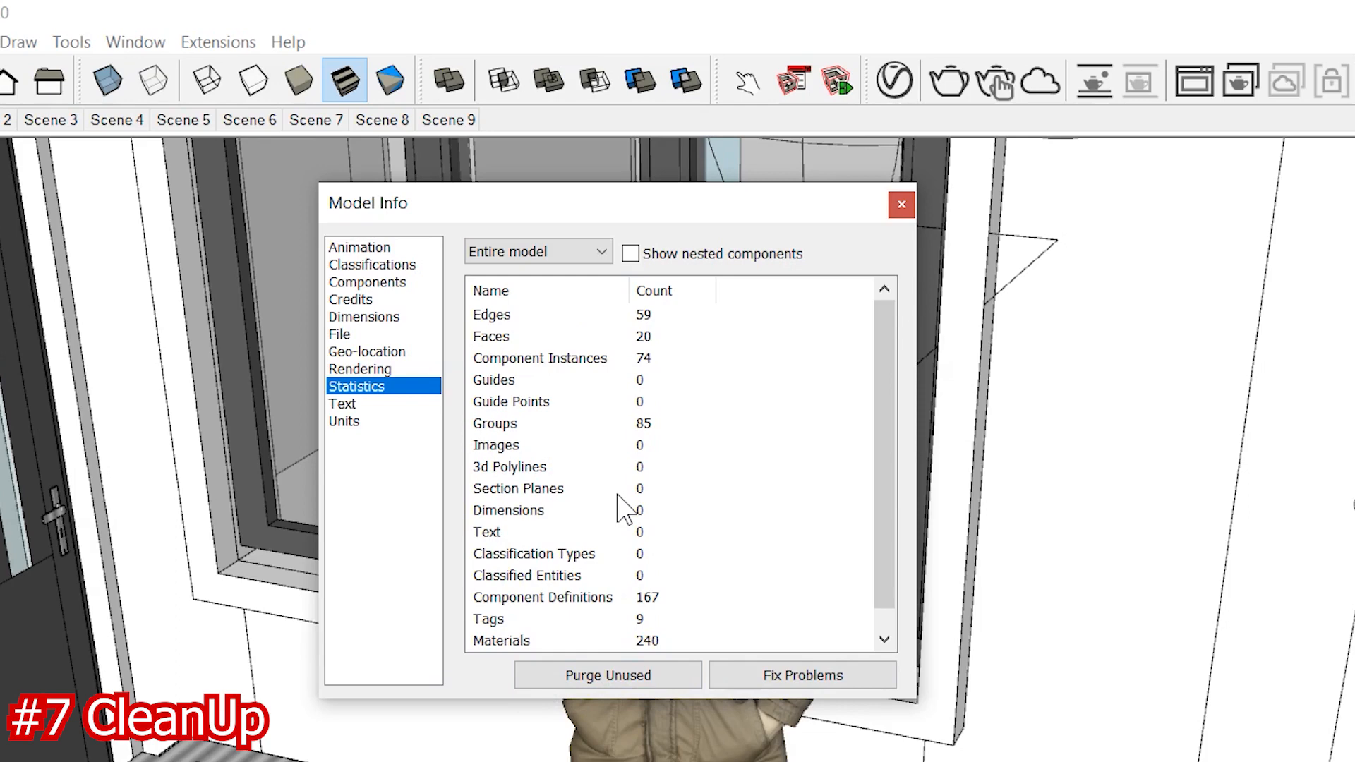
click(621, 678)
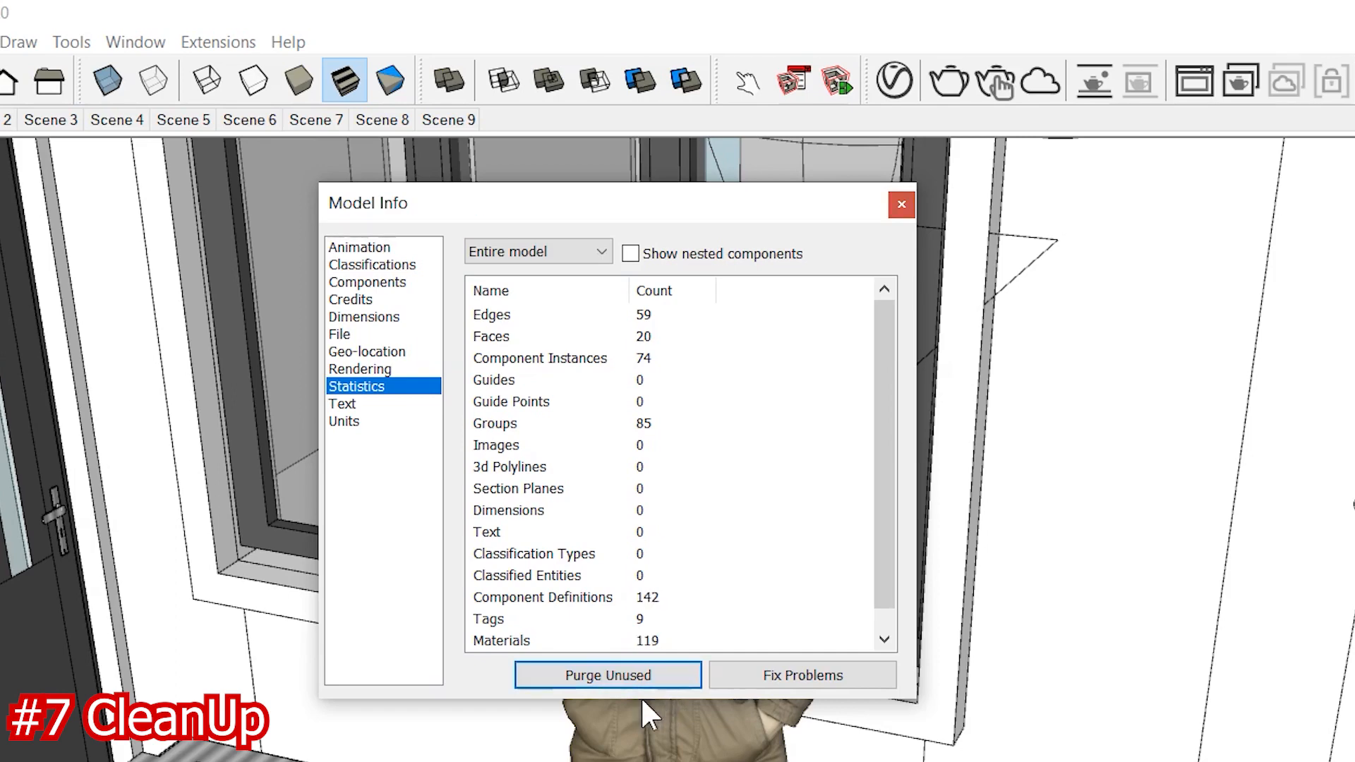
Step: Run Fix Problems on the model, dismiss the validity check results and close Model Info
click(754, 678)
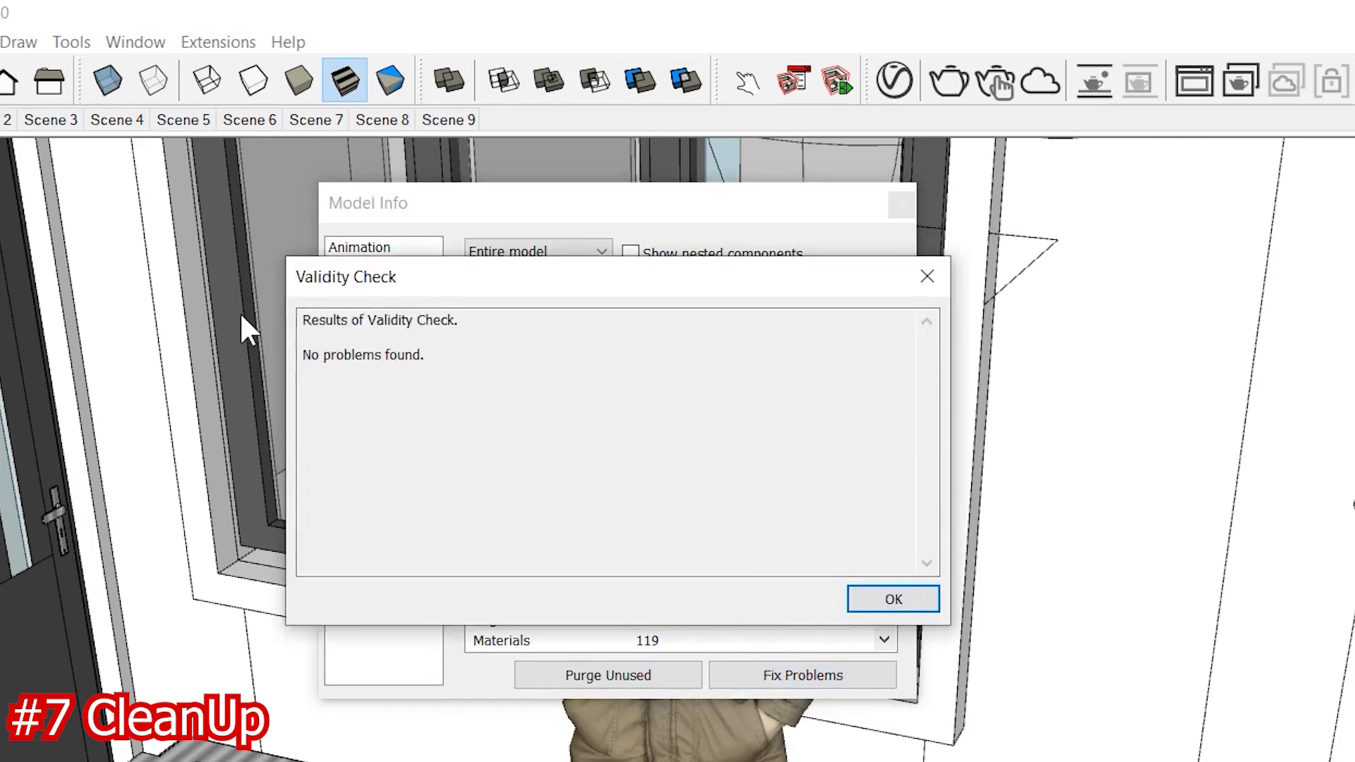
click(920, 599)
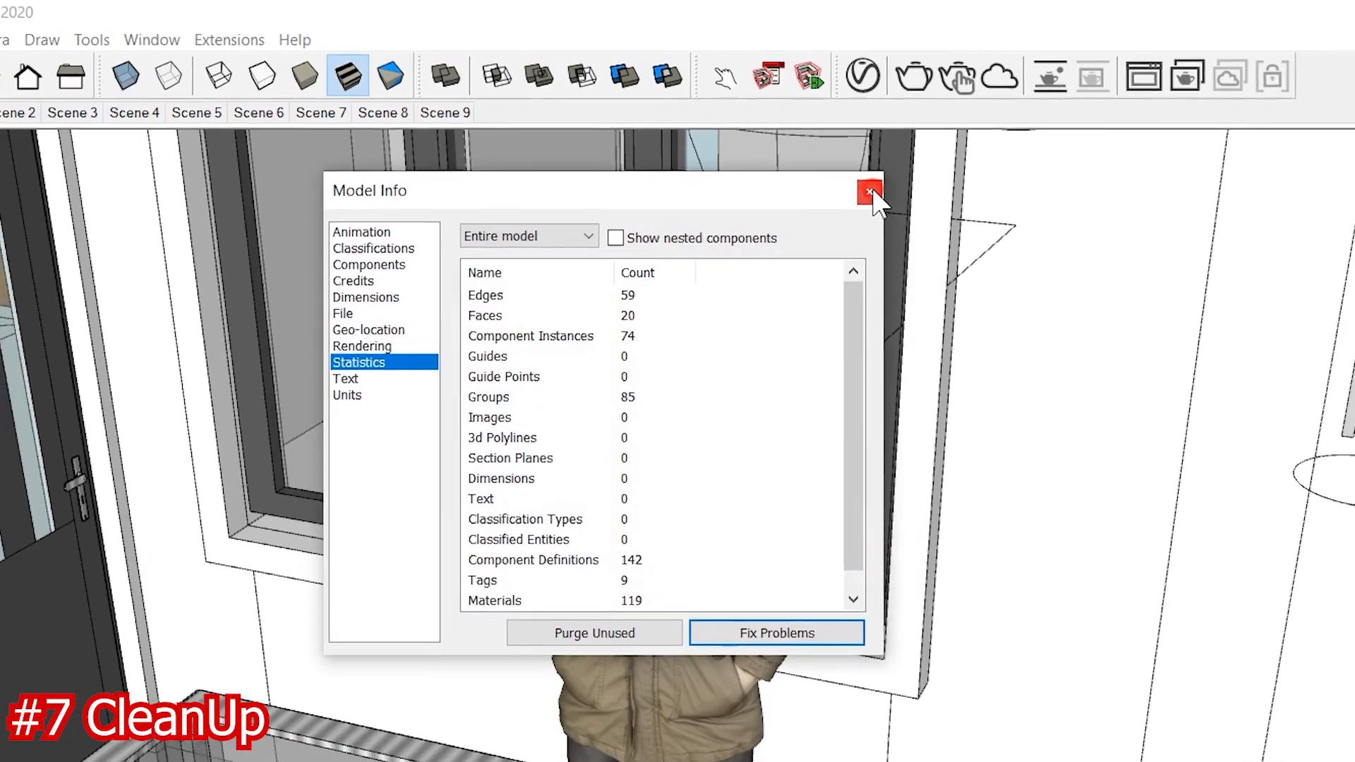
click(901, 204)
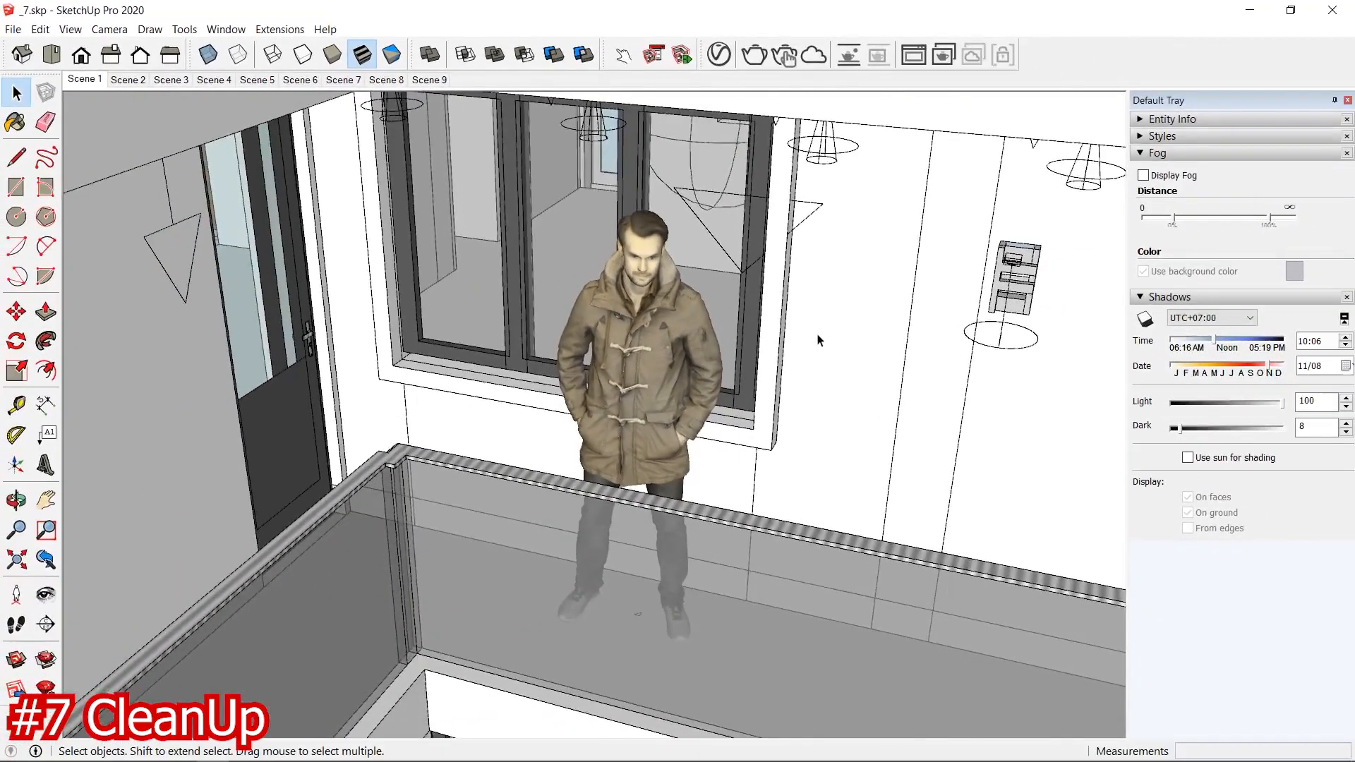
scroll(938, 440, down, 10)
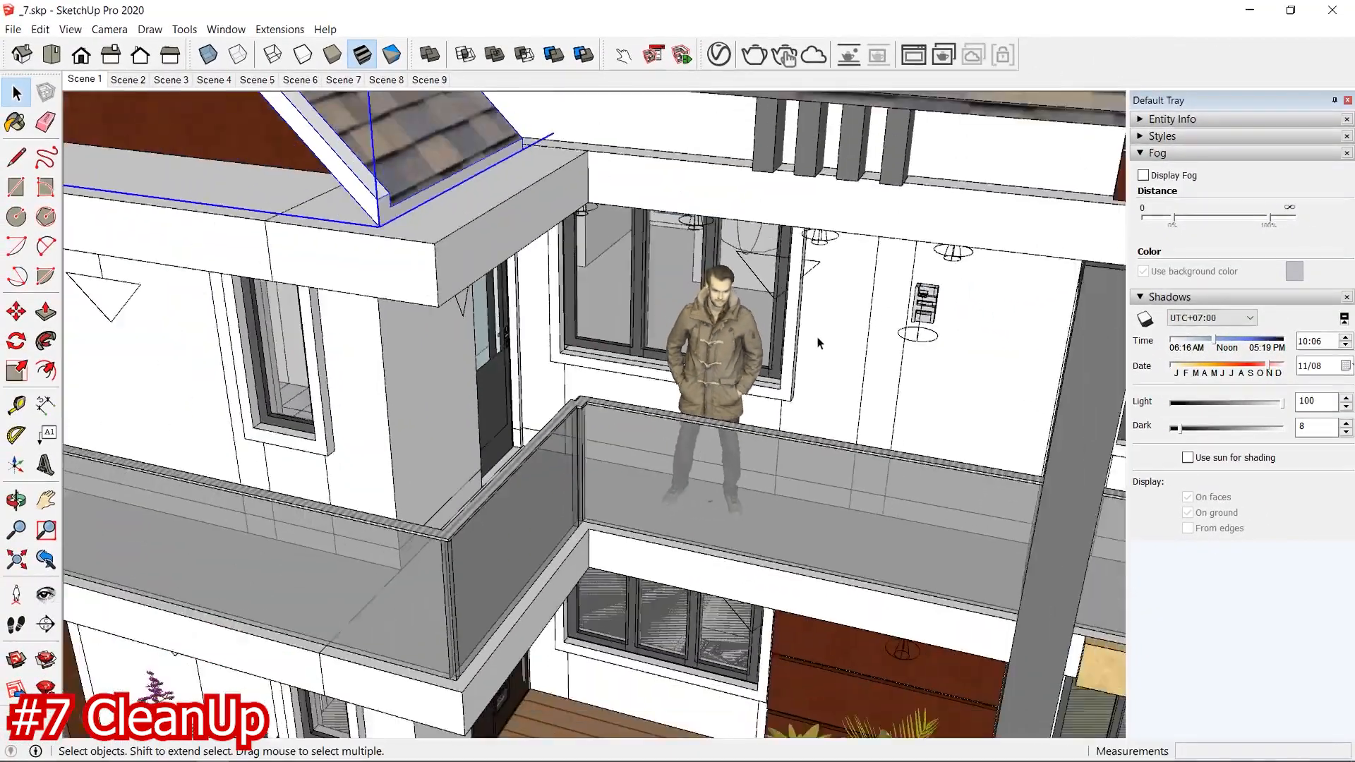
scroll(818, 344, down, 2)
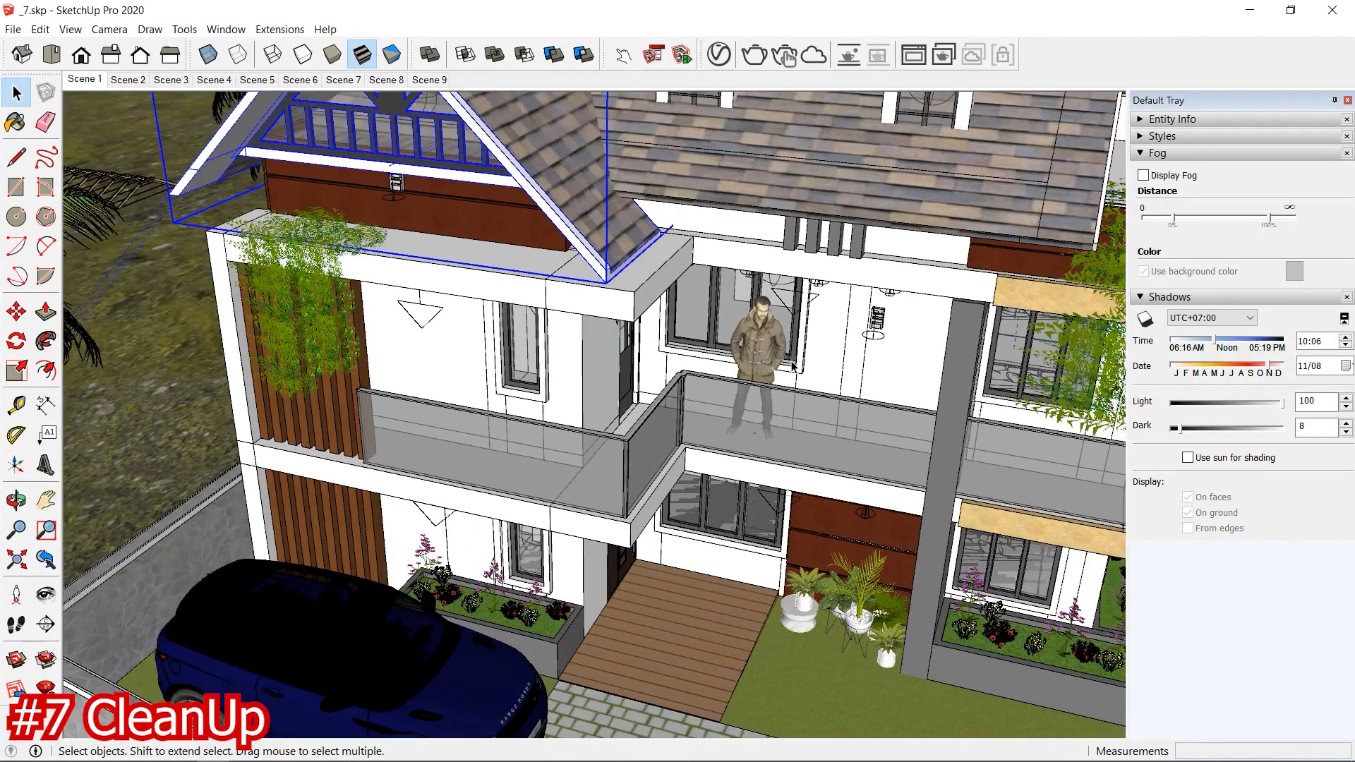
scroll(793, 365, down, 1)
scroll(793, 365, up, 3)
scroll(793, 364, down, 1)
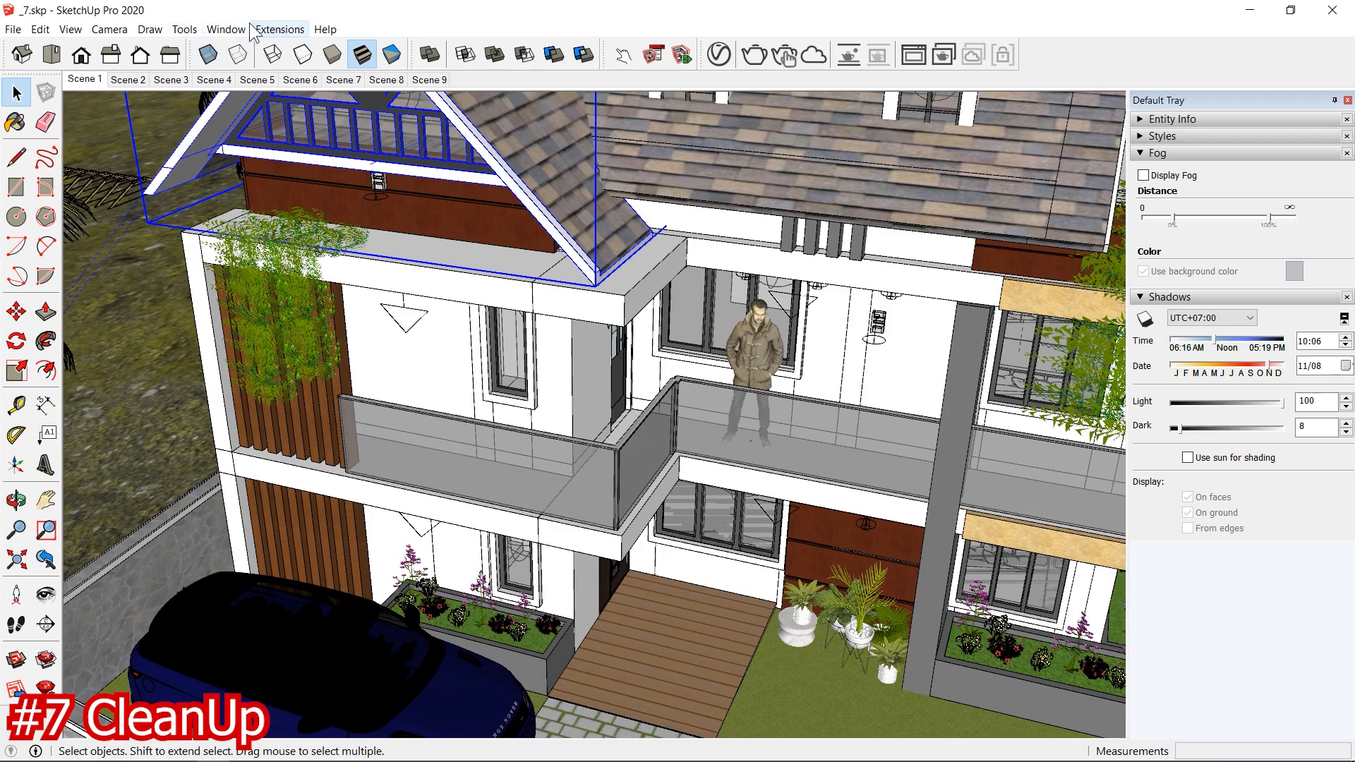
Step: Open the Extension Warehouse and move its window higher over the model
click(227, 31)
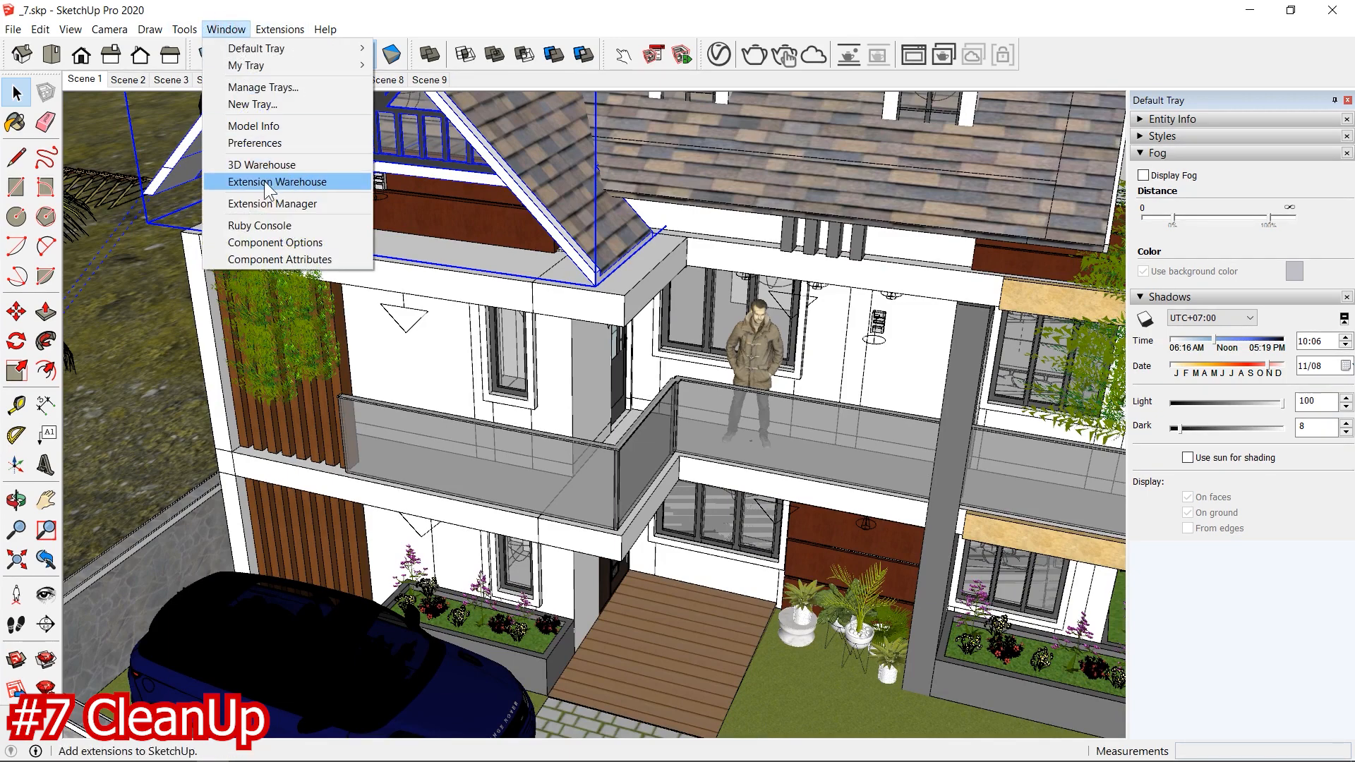
click(334, 182)
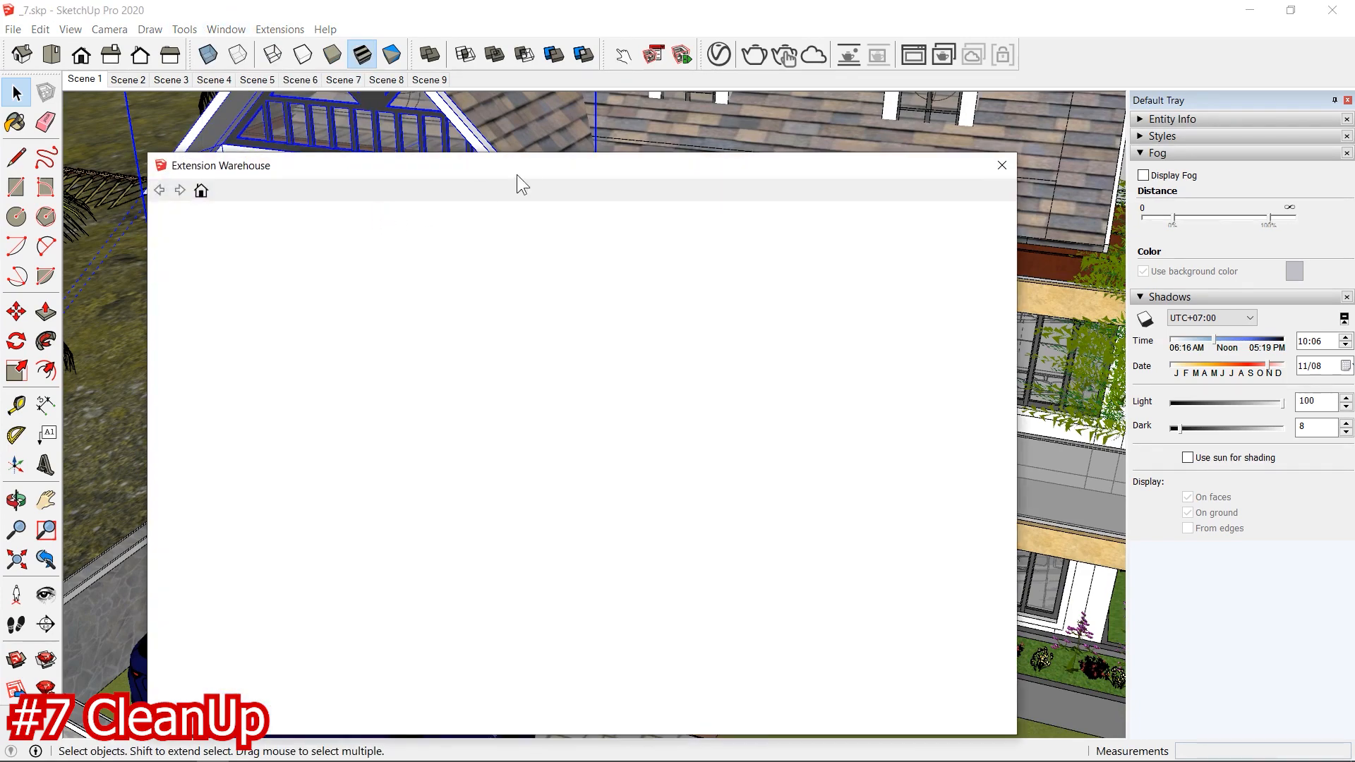
drag(517, 175, 514, 115)
Step: Switch to Microsoft Edge, open extensions.sketchup.com in a new tab and browse the featured and top extensions
click(51, 750)
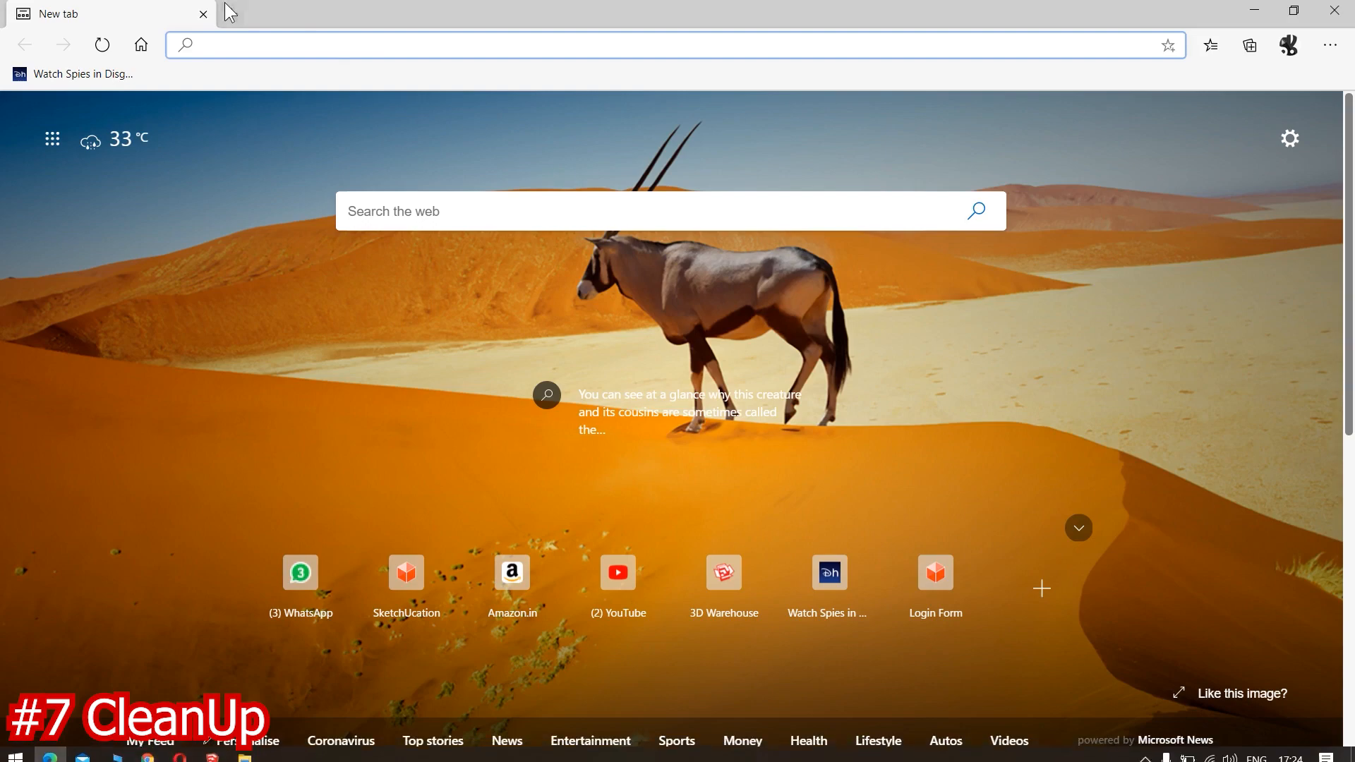
click(232, 13)
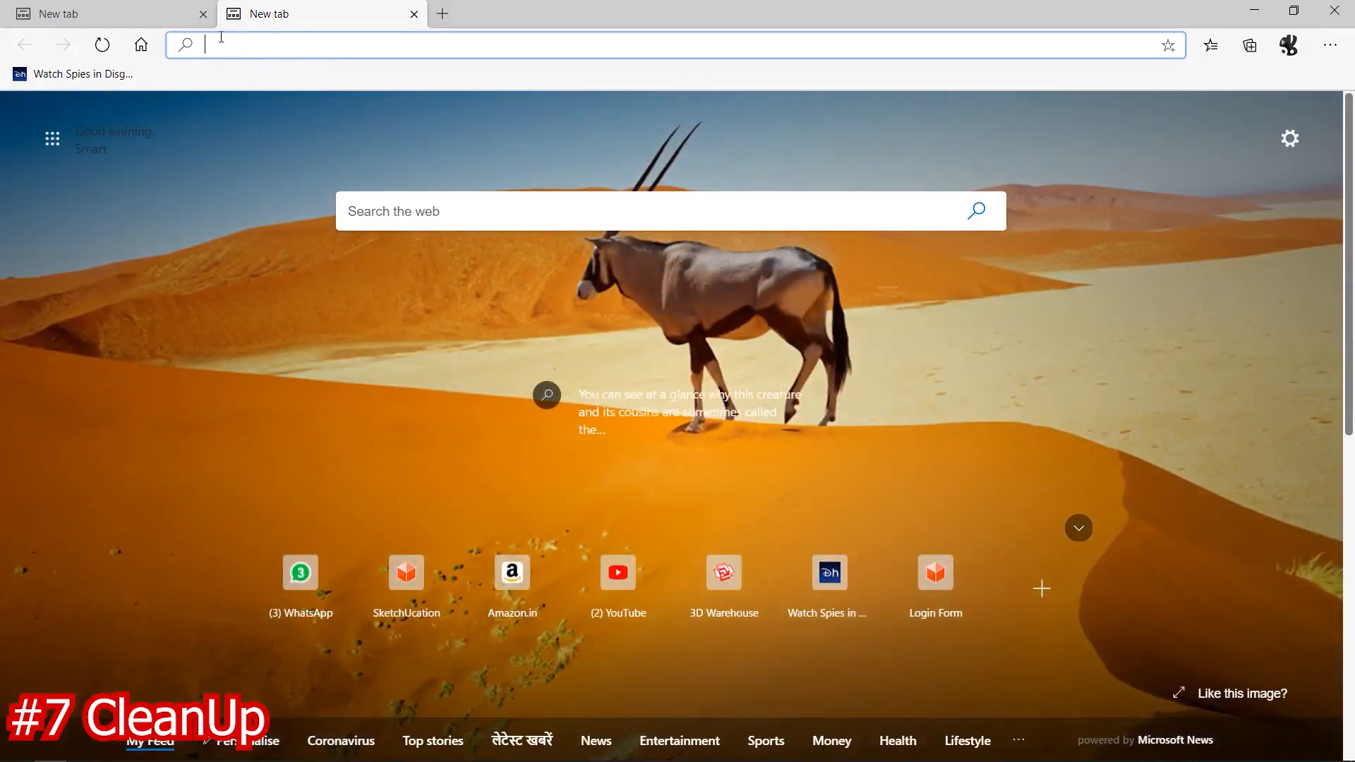
text(extensions.sketchup.com)
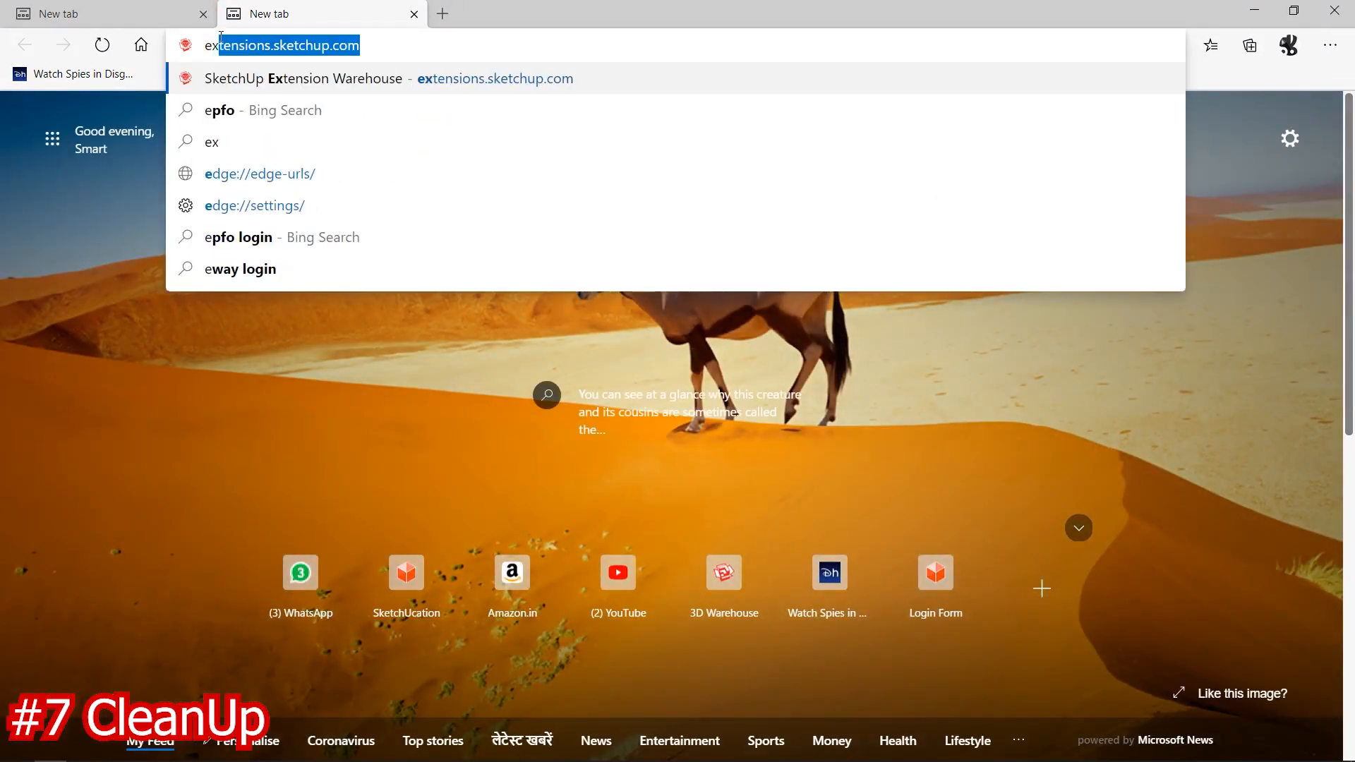
click(346, 70)
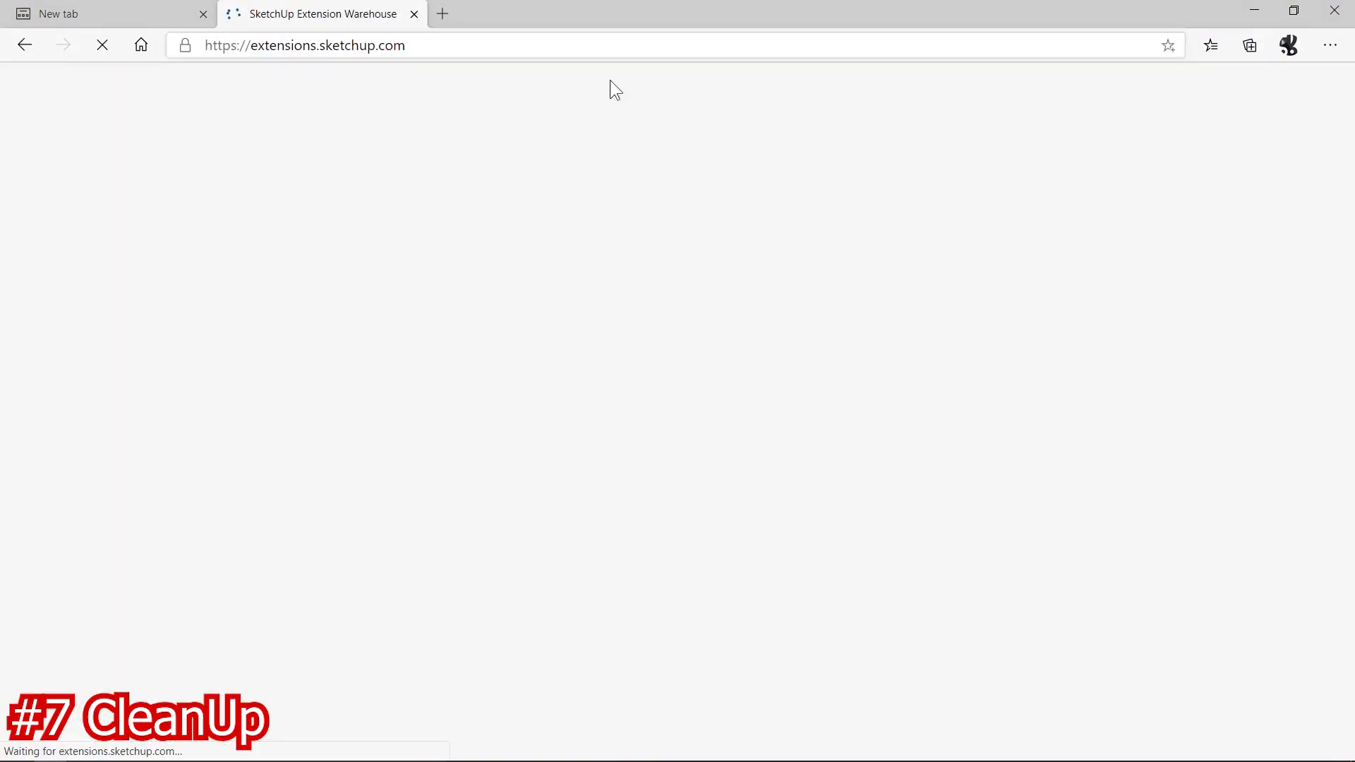
scroll(459, 127, down, 7)
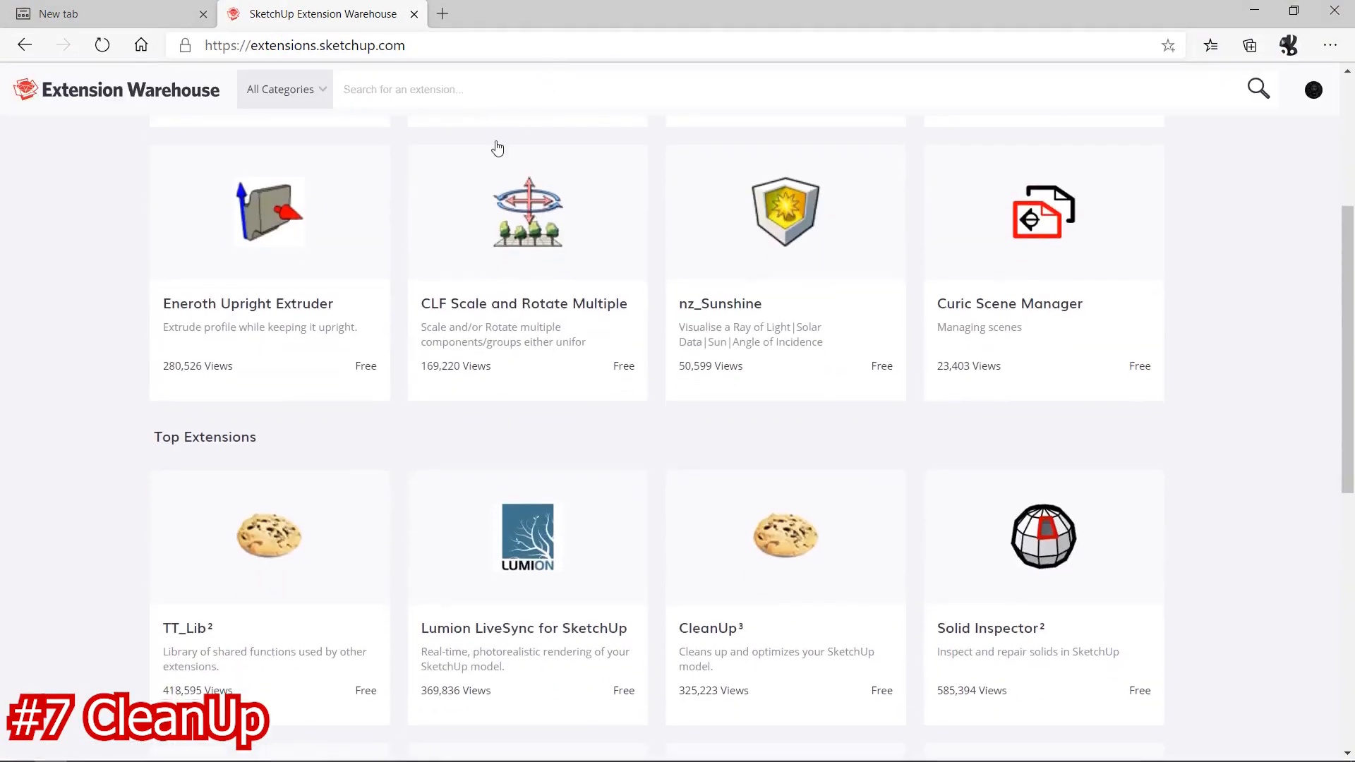
scroll(532, 398, up, 2)
scroll(531, 397, up, 2)
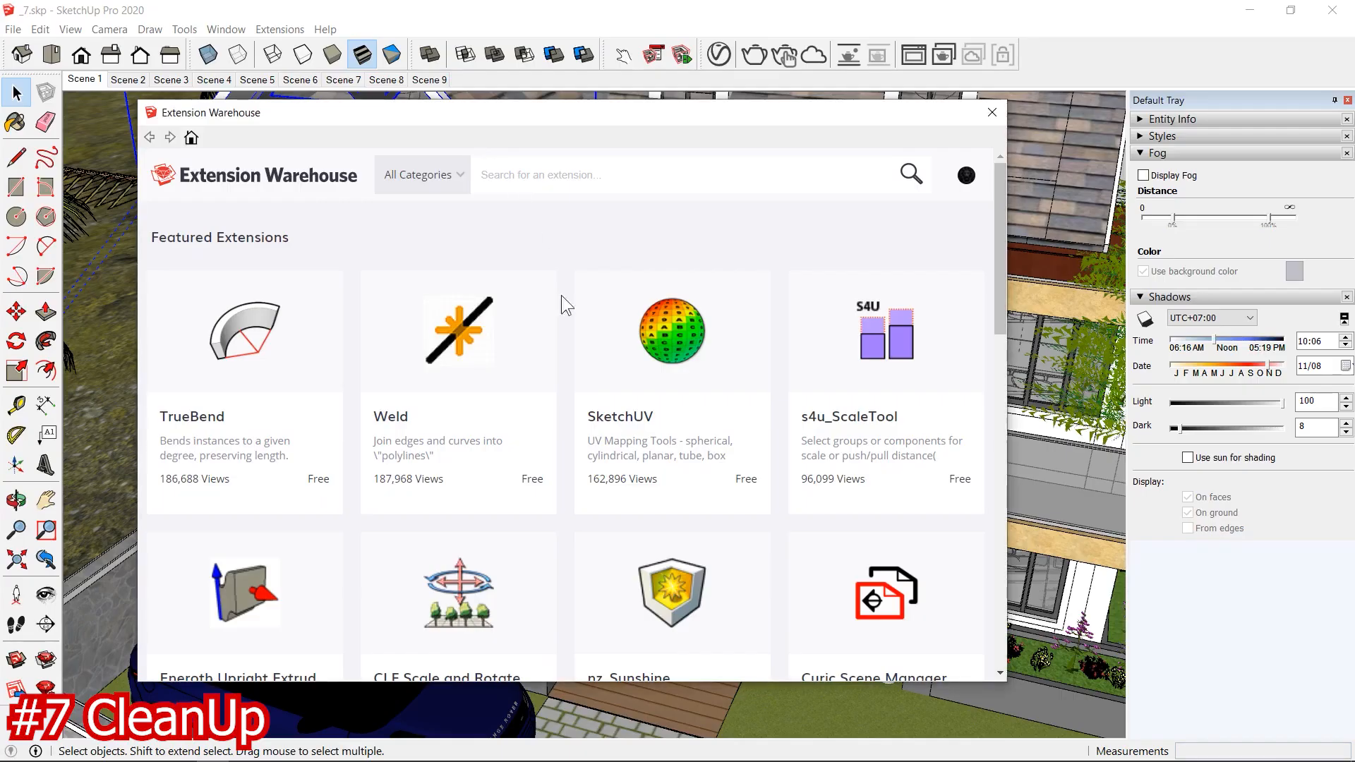
Step: Back in SketchUp's Extension Warehouse, search for "cleanup3" and open the CleanUp³ extension page
click(497, 175)
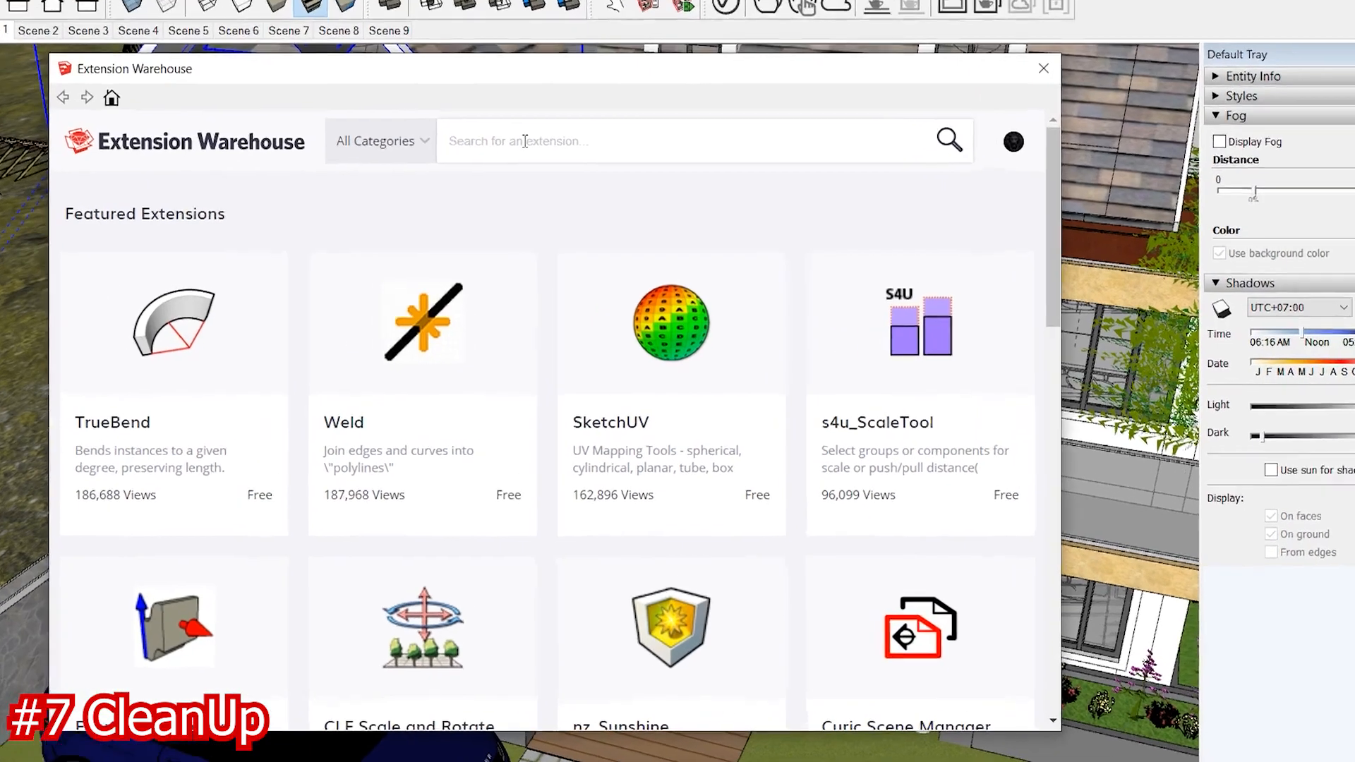
text(clean)
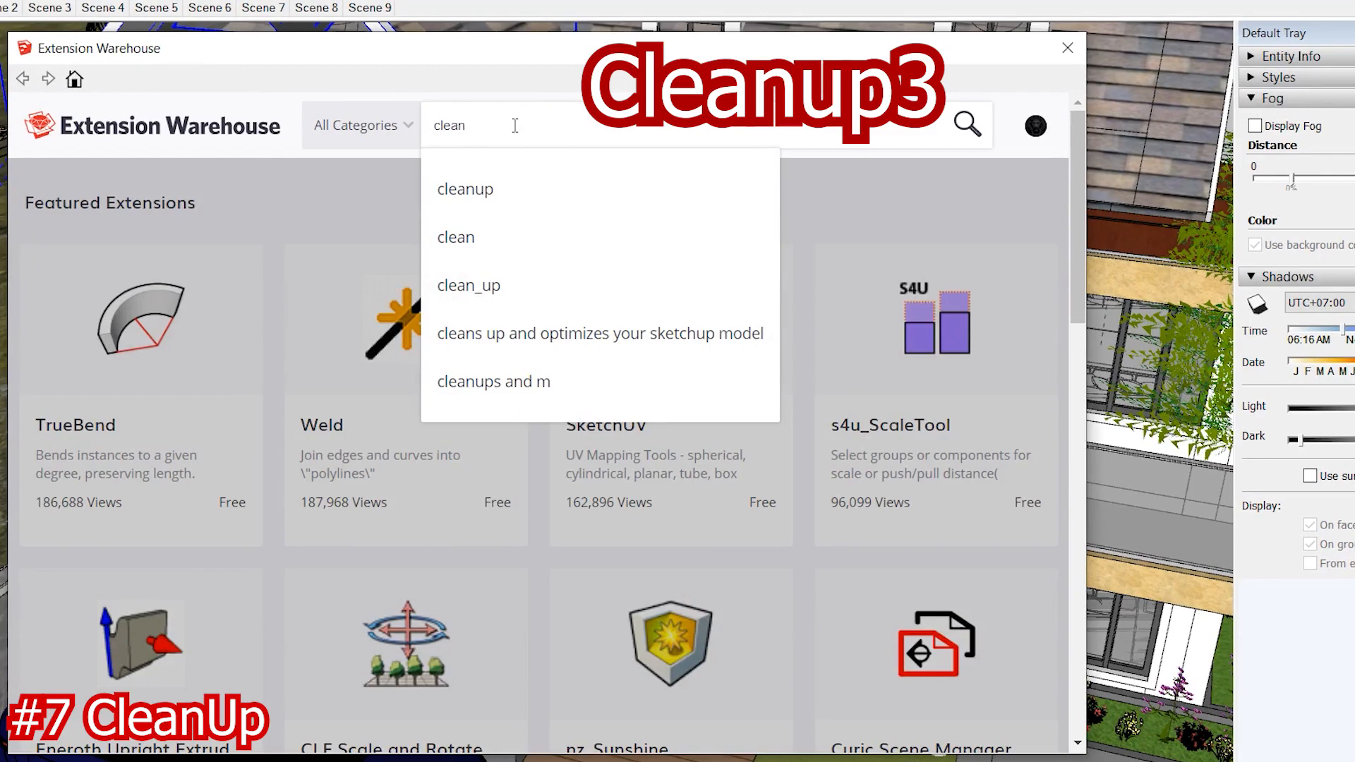
text(up3)
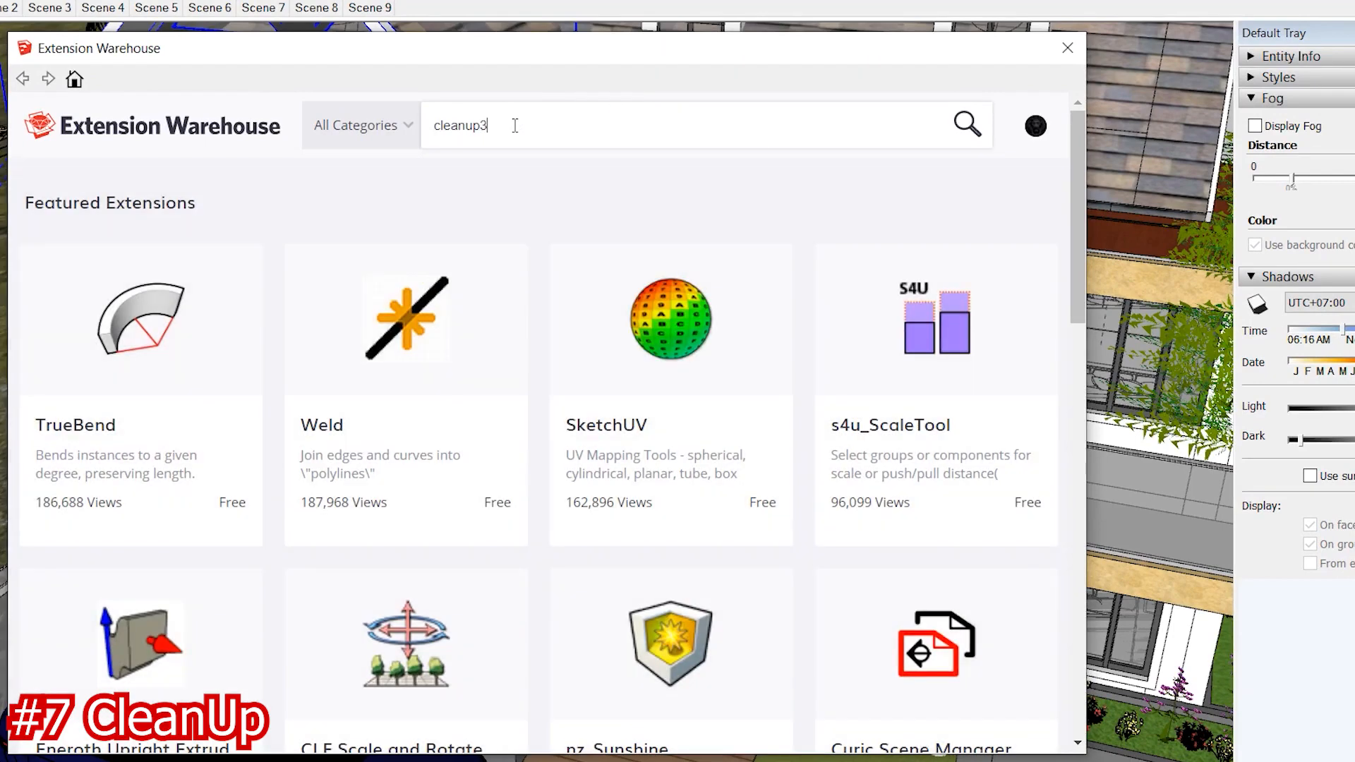
key(Return)
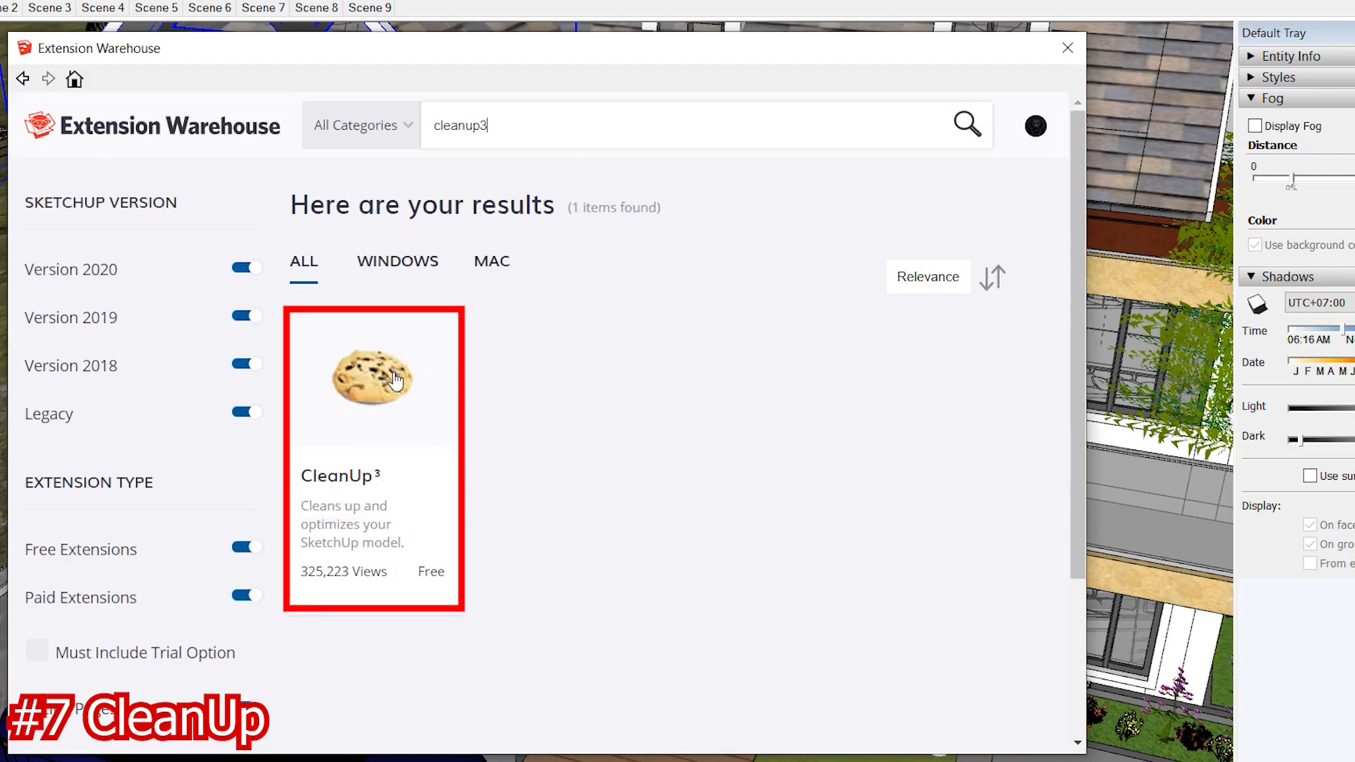
click(401, 402)
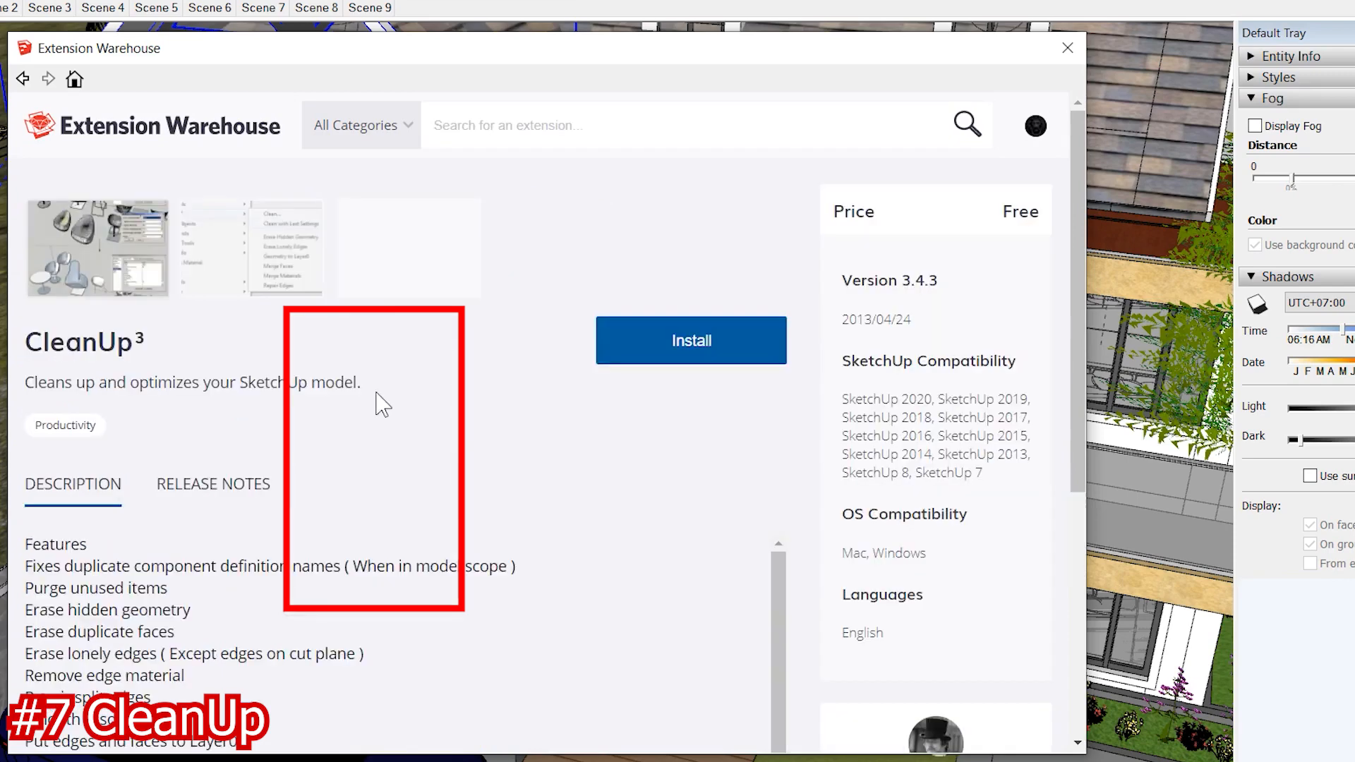
Step: Look over the CleanUp³ extension page, install the extension with permission to access the filesystem, and dismiss the installation message
scroll(409, 402, down, 2)
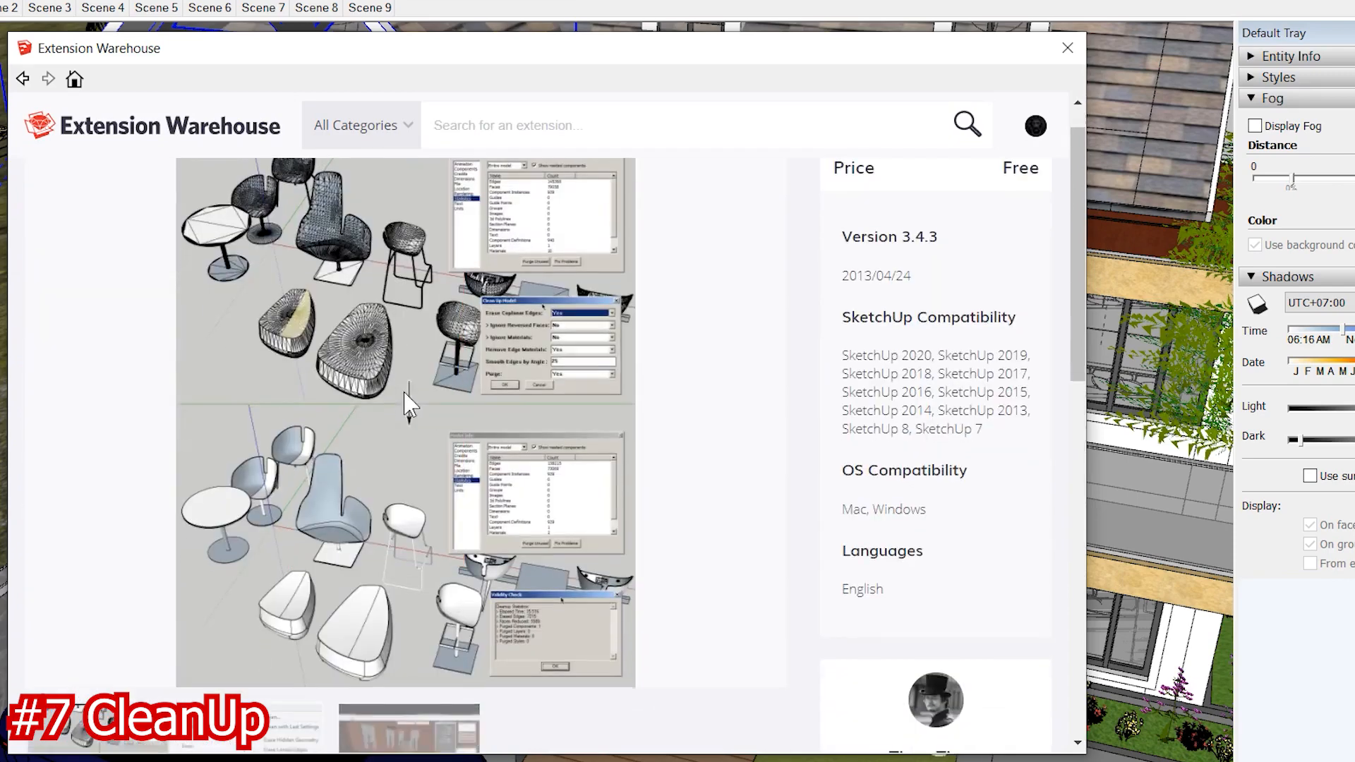
scroll(438, 409, up, 2)
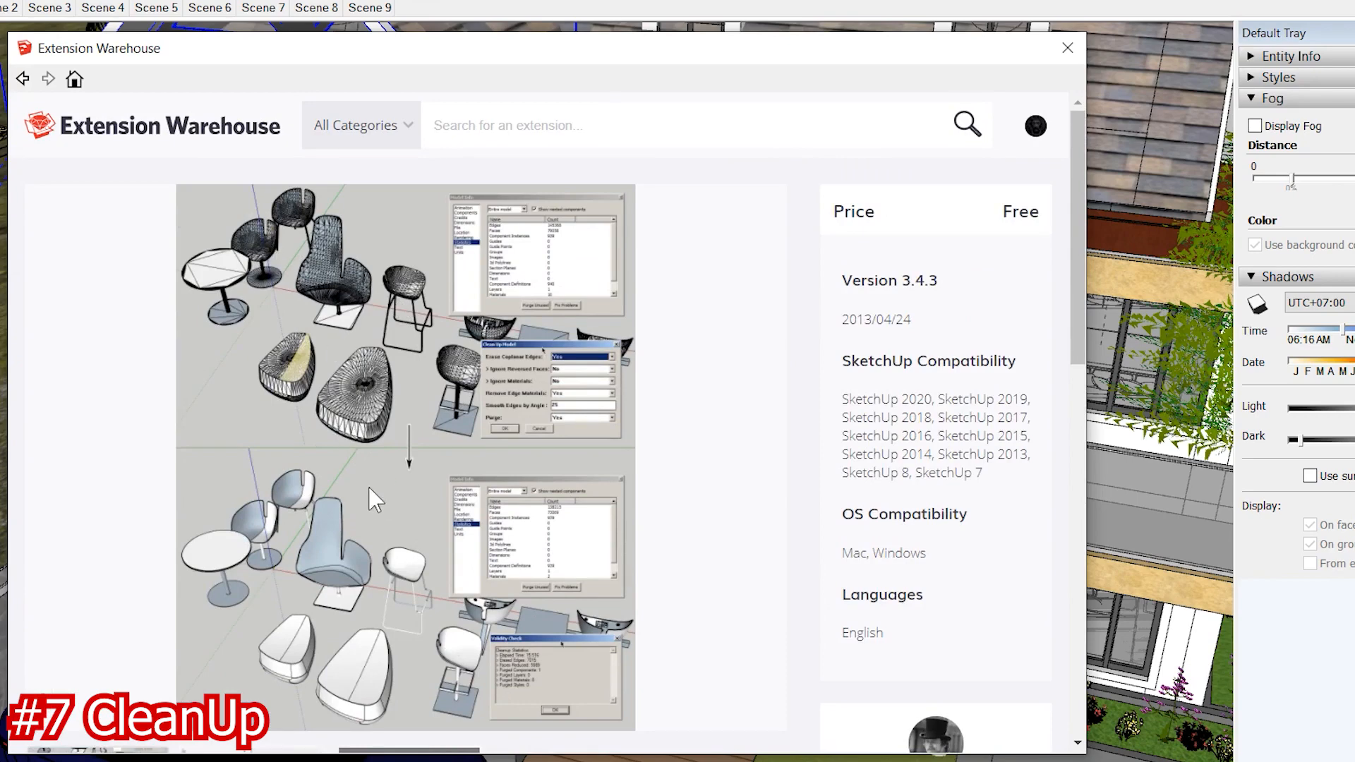
scroll(377, 504, down, 3)
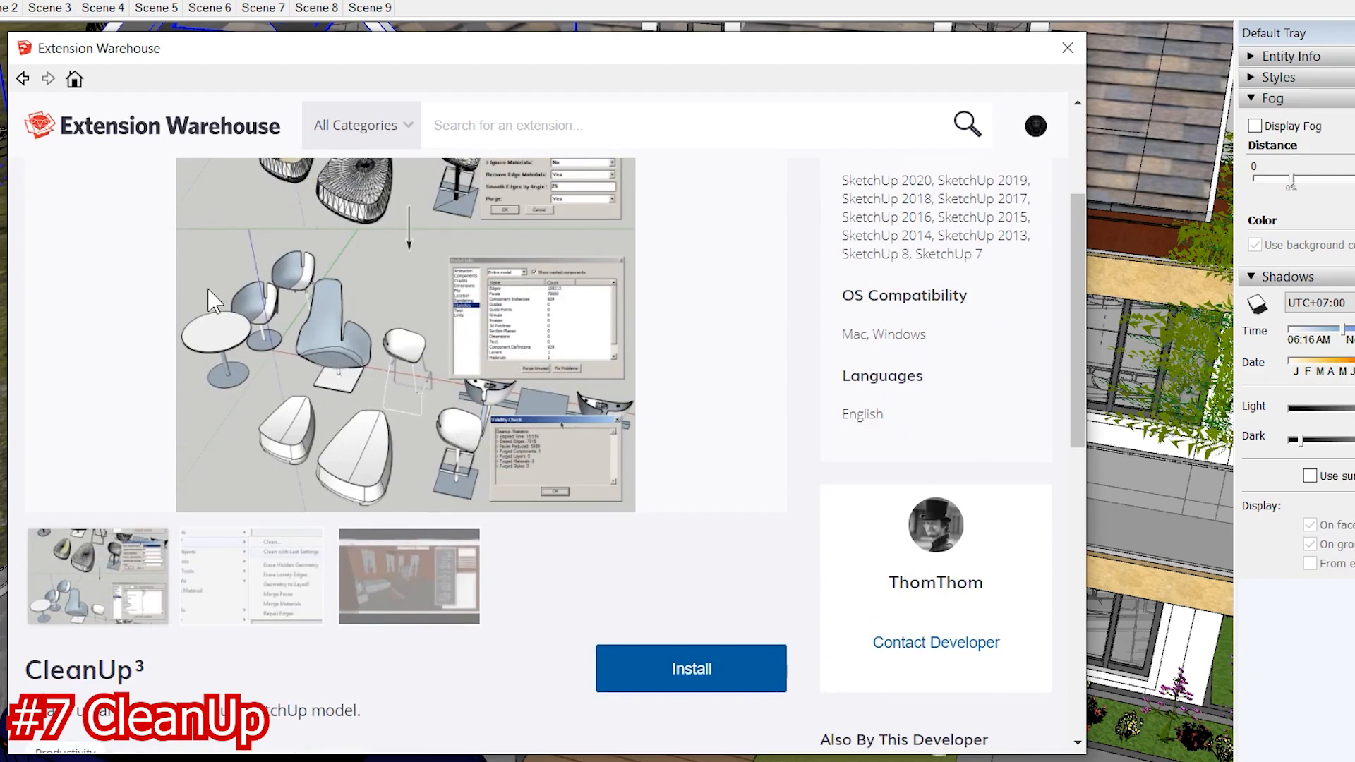
scroll(496, 471, down, 1)
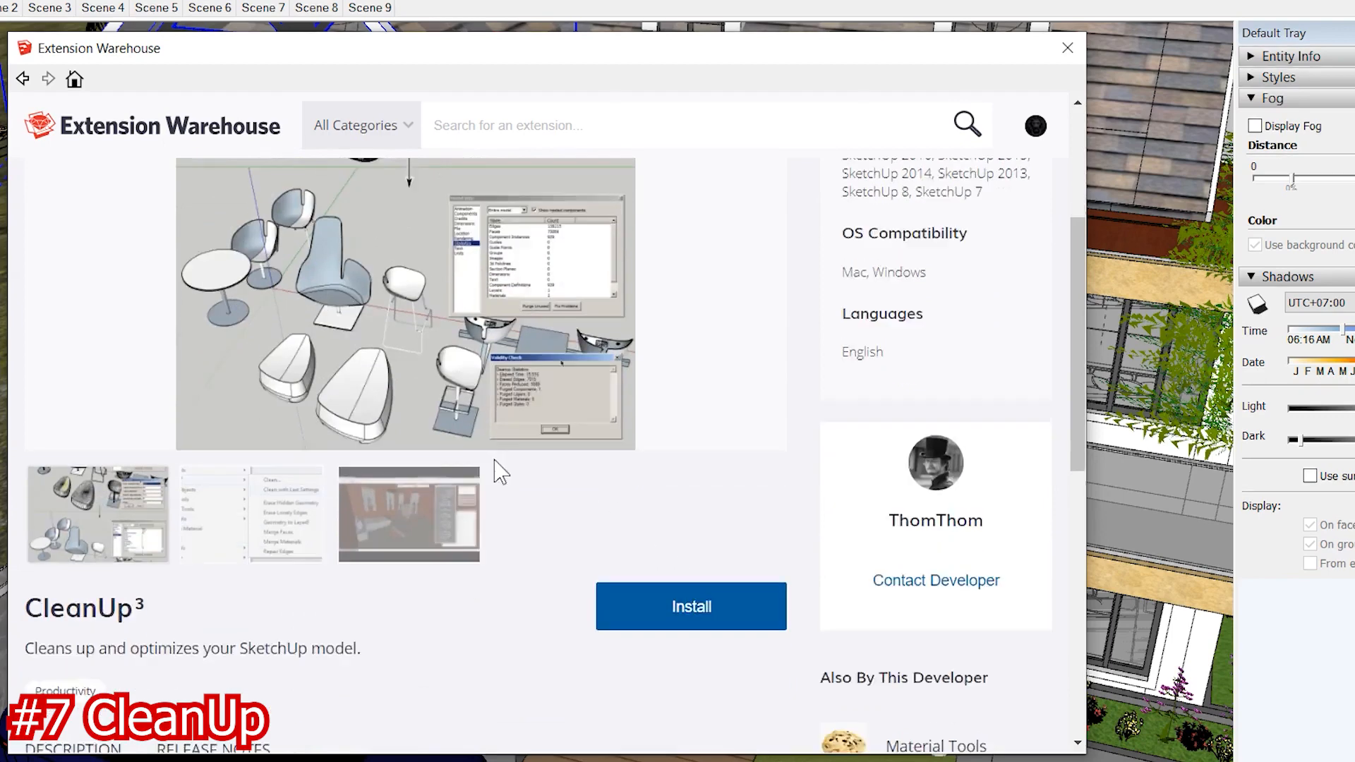
scroll(496, 470, down, 4)
scroll(593, 346, up, 2)
click(680, 462)
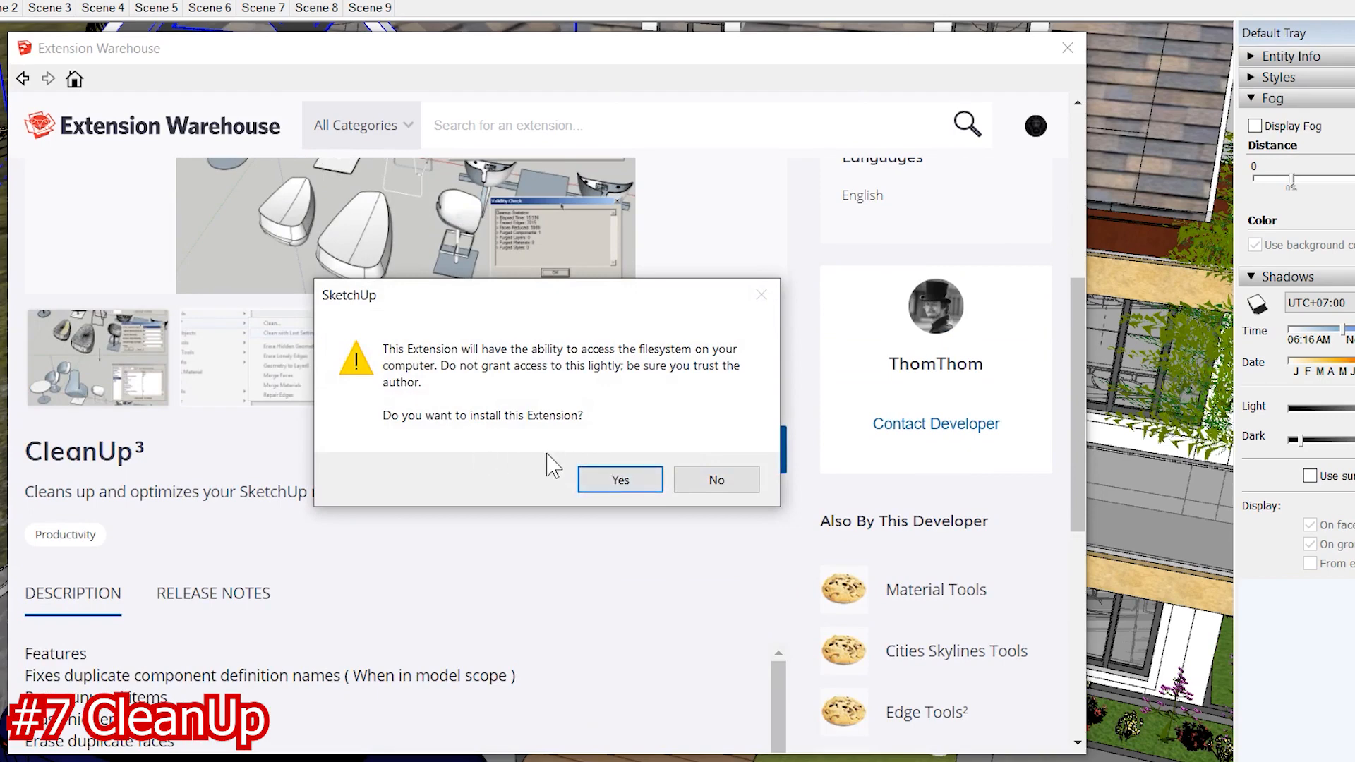
click(622, 482)
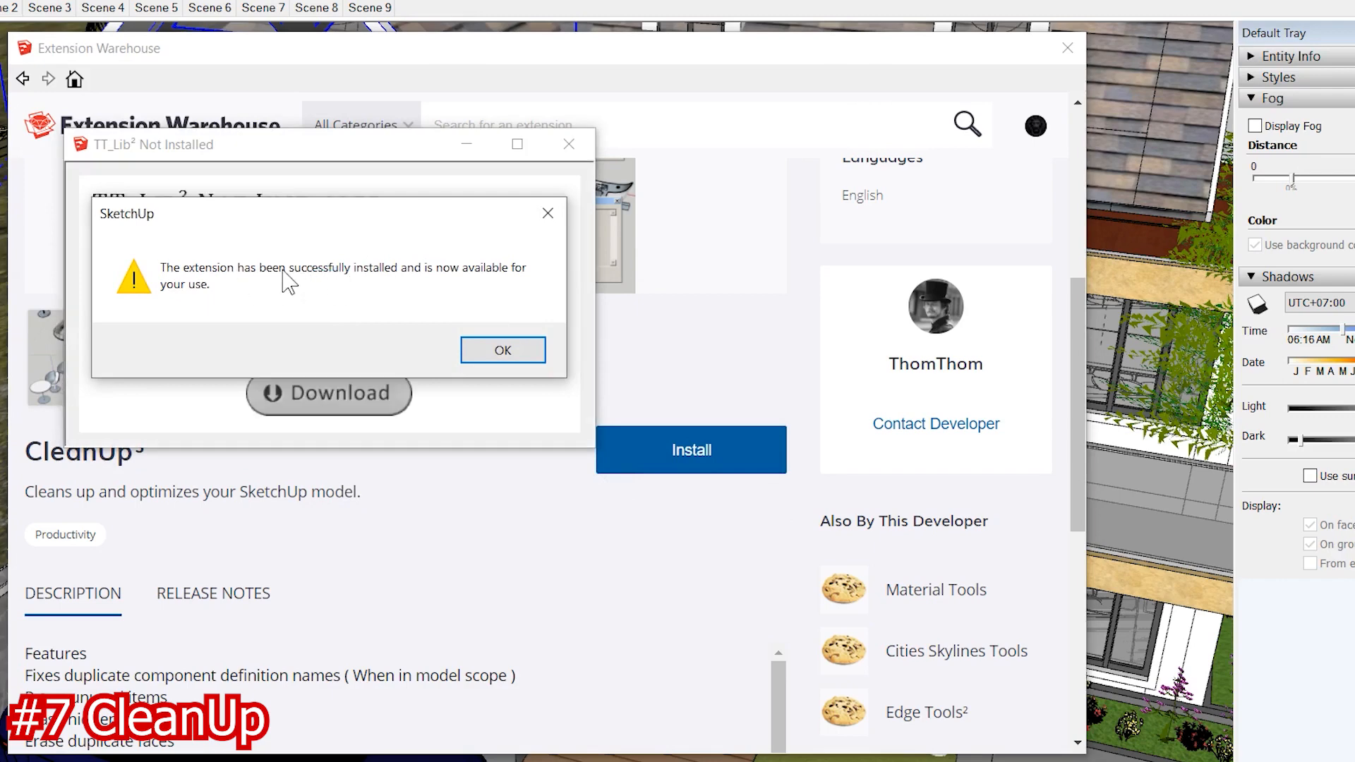
click(501, 353)
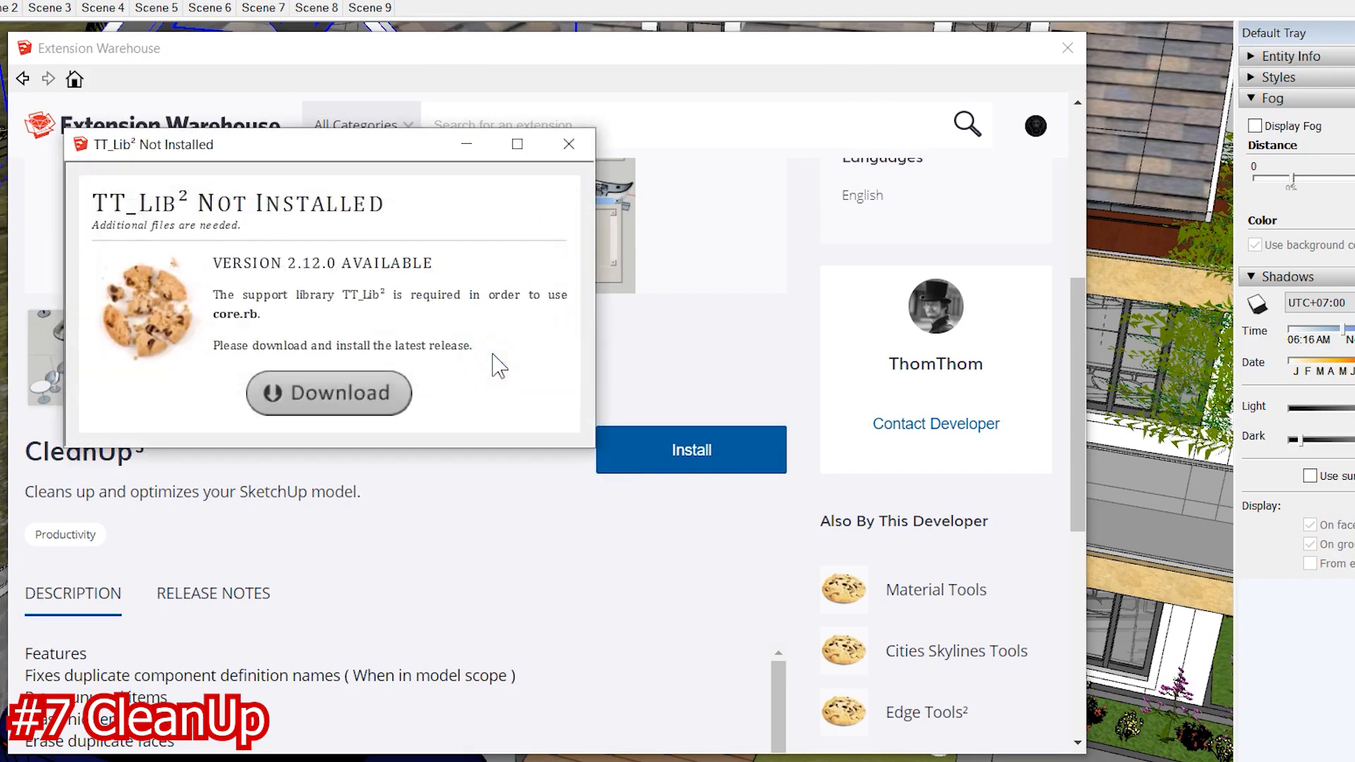
Step: Get the required TT_Lib² support library from the missing-library notice, install it, and close the Extension Warehouse and the notice
drag(293, 153, 613, 261)
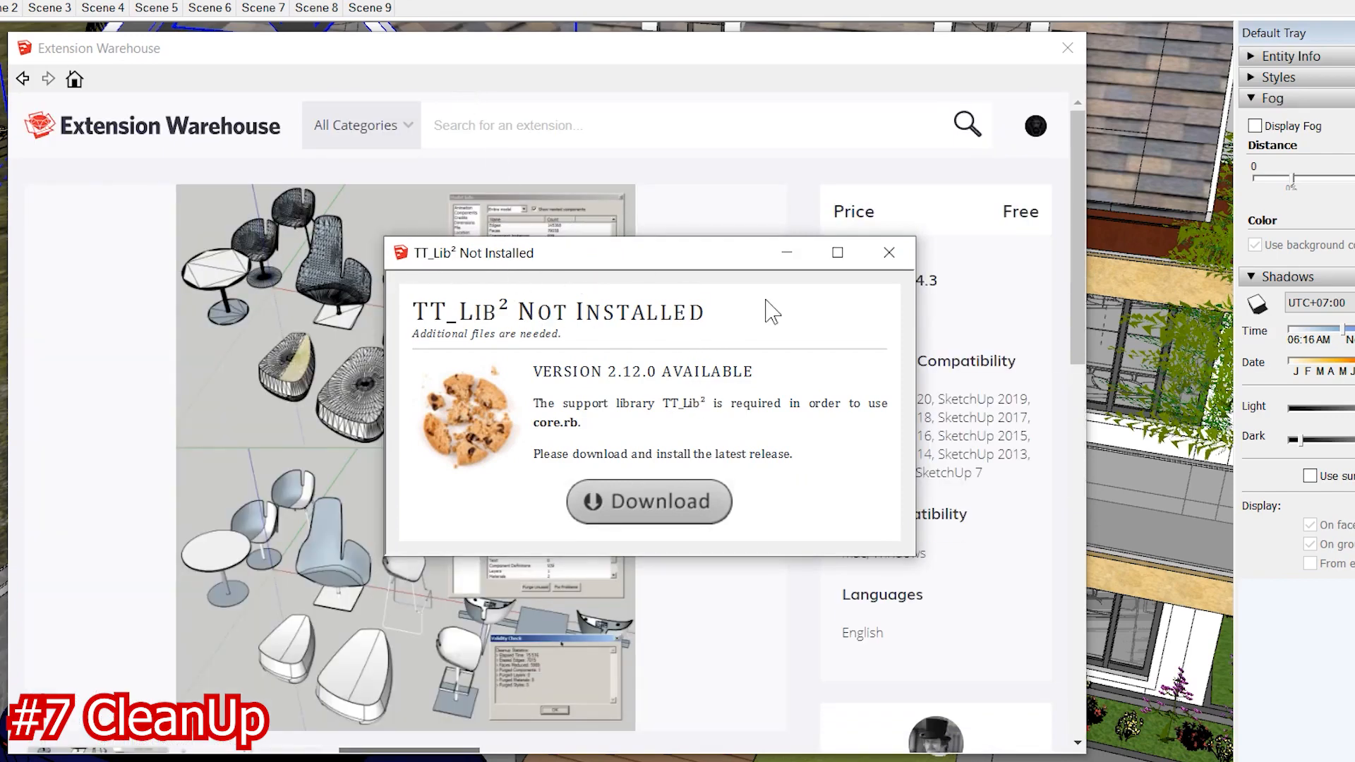
click(652, 509)
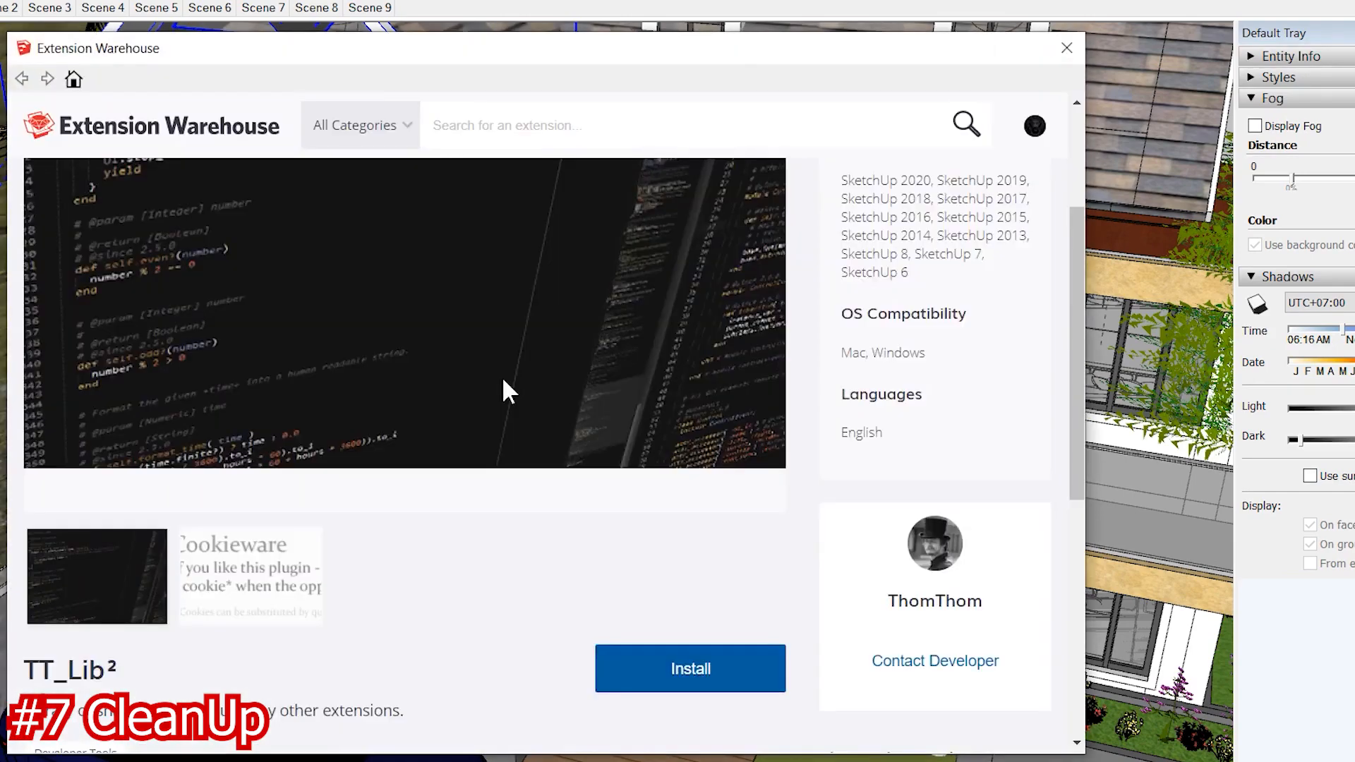
scroll(506, 390, down, 3)
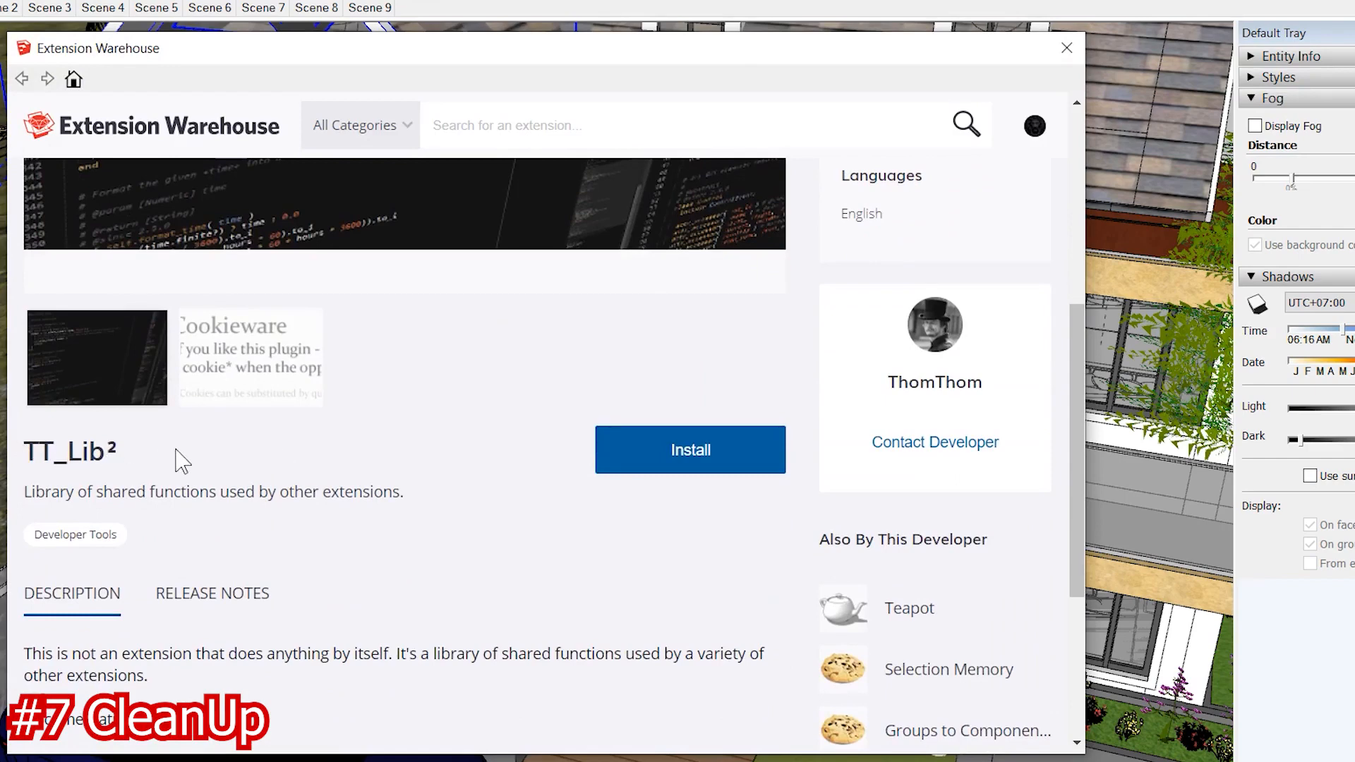
scroll(514, 357, up, 3)
scroll(638, 460, down, 3)
click(698, 454)
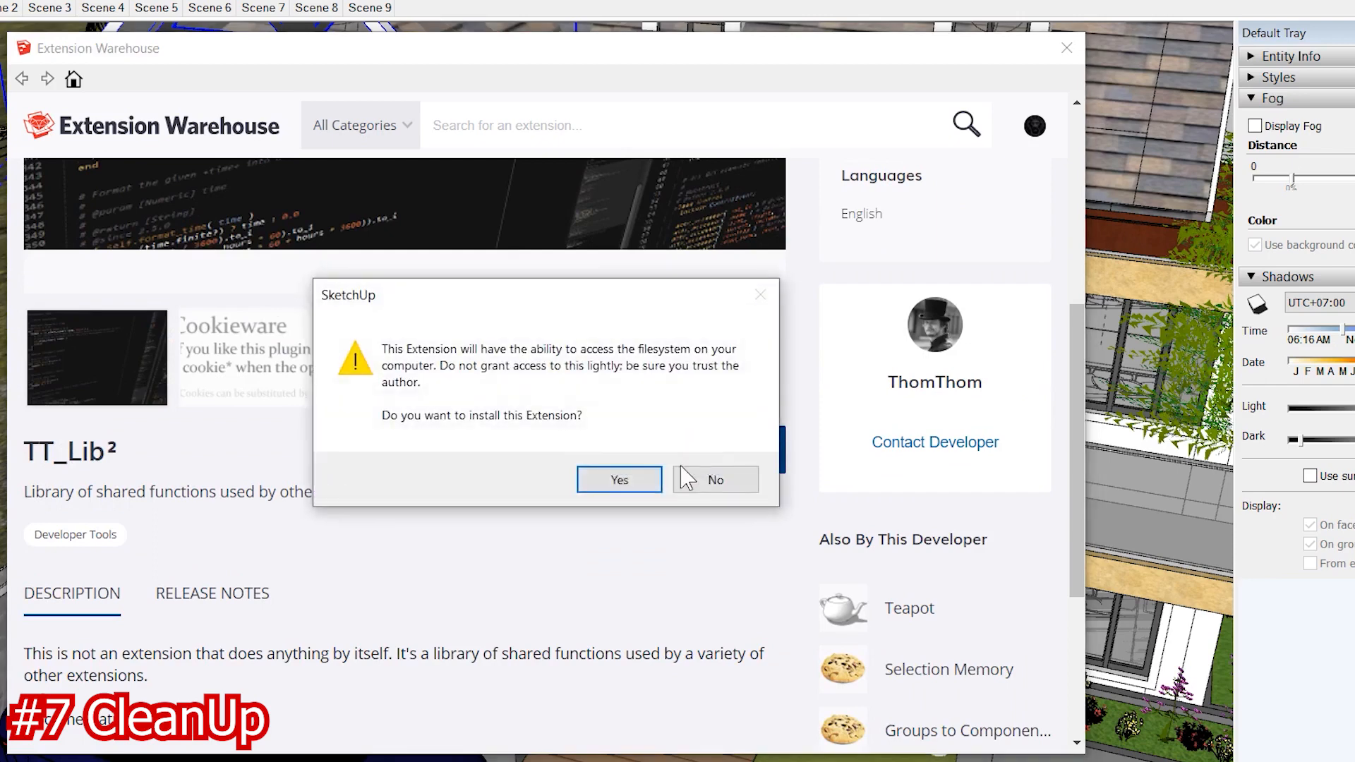
click(615, 480)
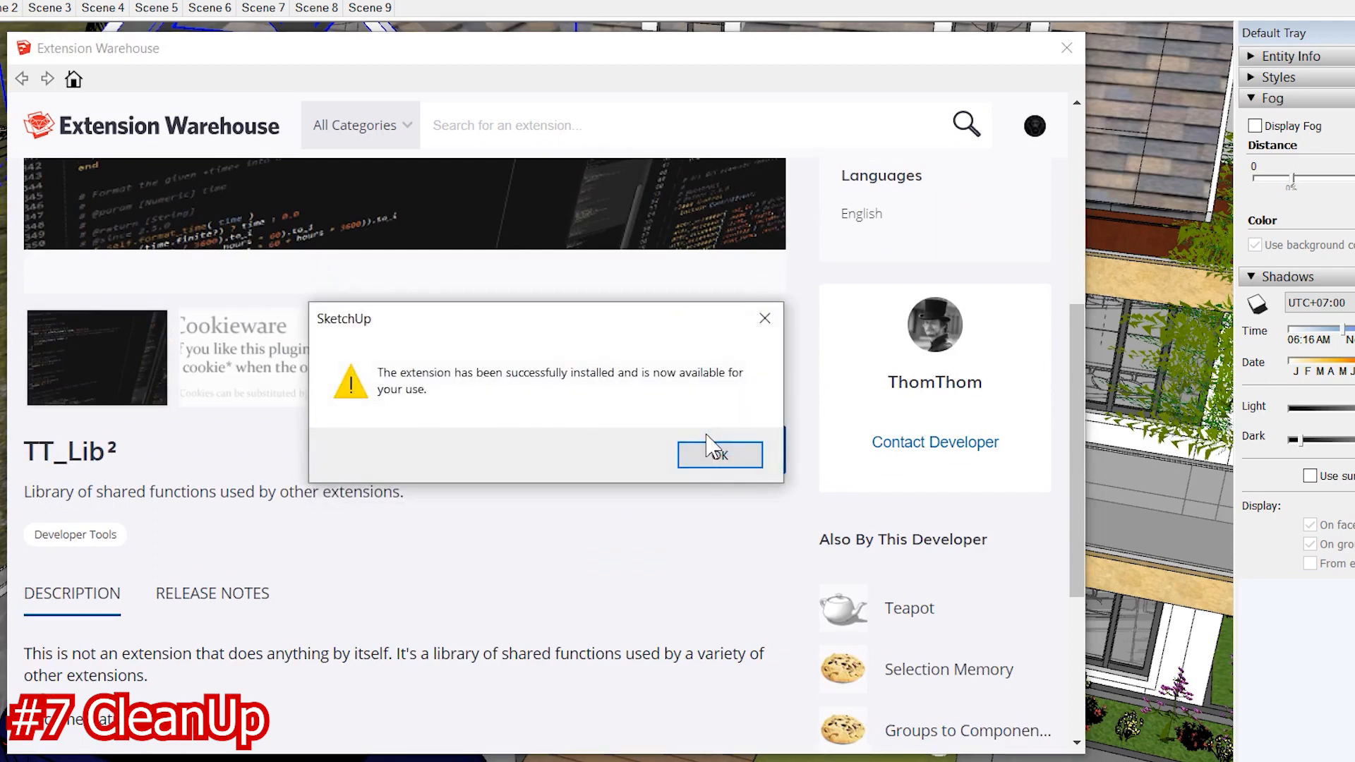
click(707, 457)
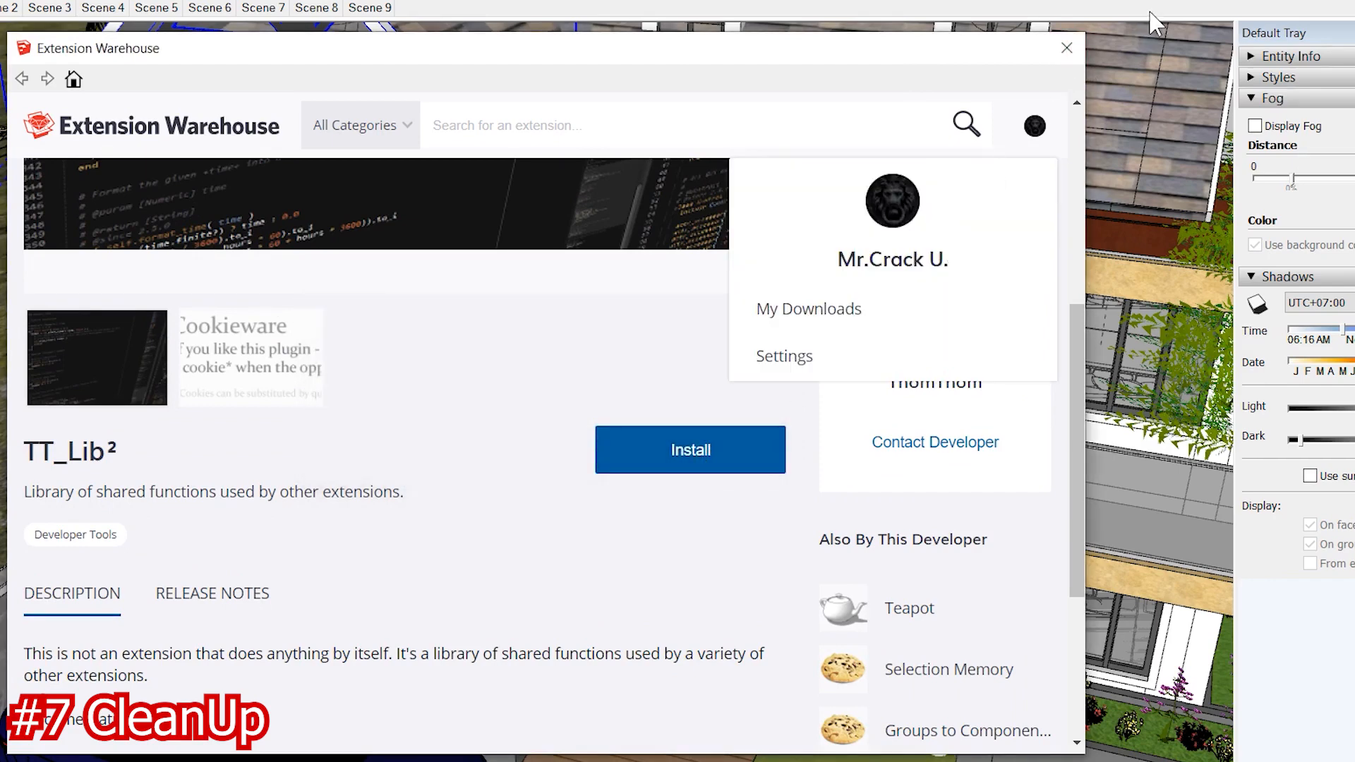
click(1057, 61)
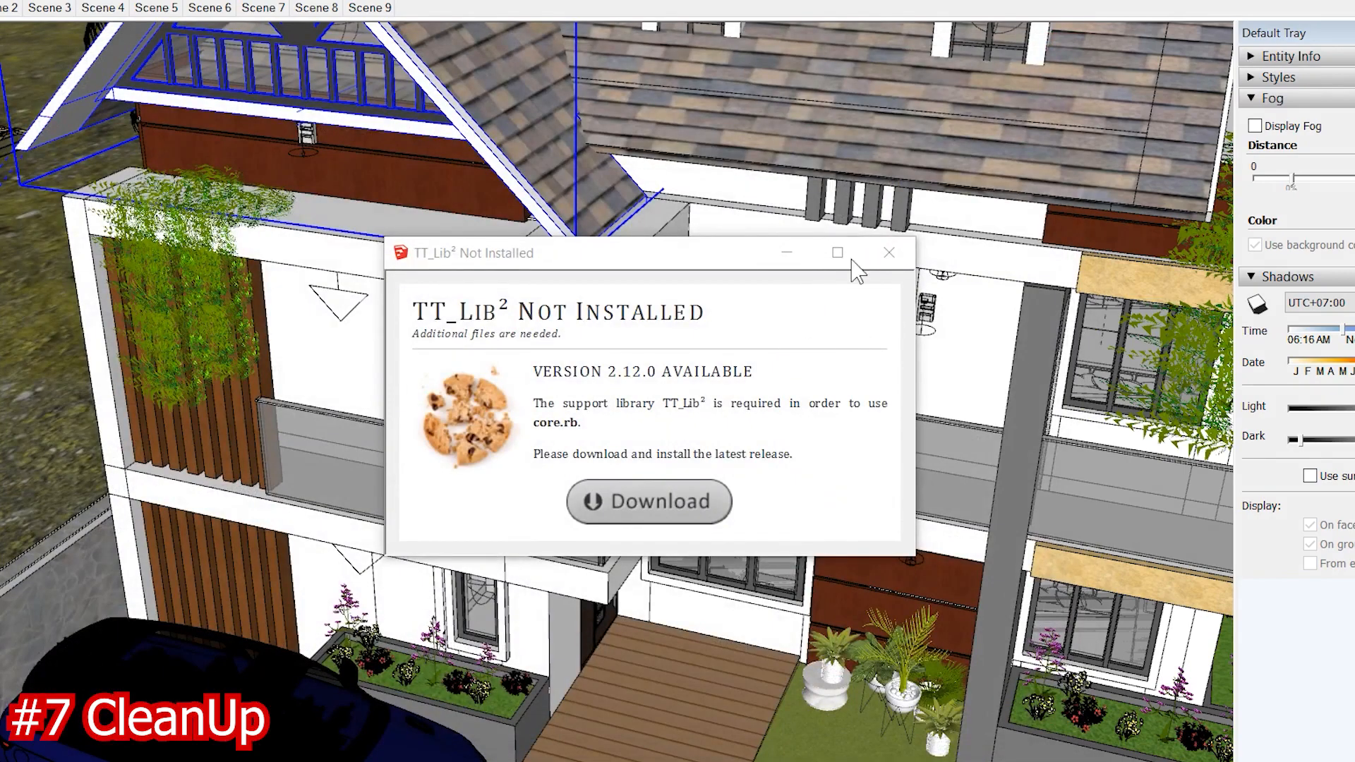
click(890, 253)
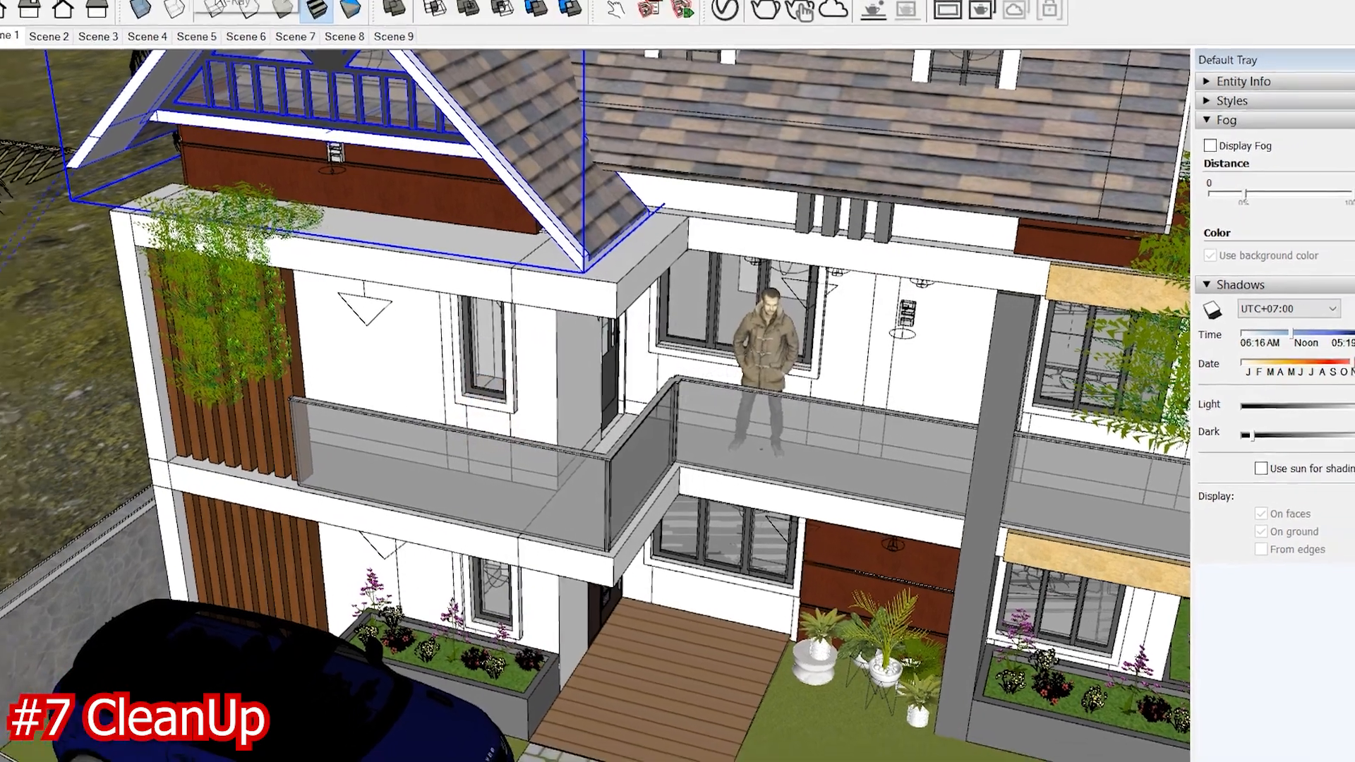
Step: Check the loaded extensions for CleanUp³, and close SketchUp, saving the changes to _7.skp
click(269, 23)
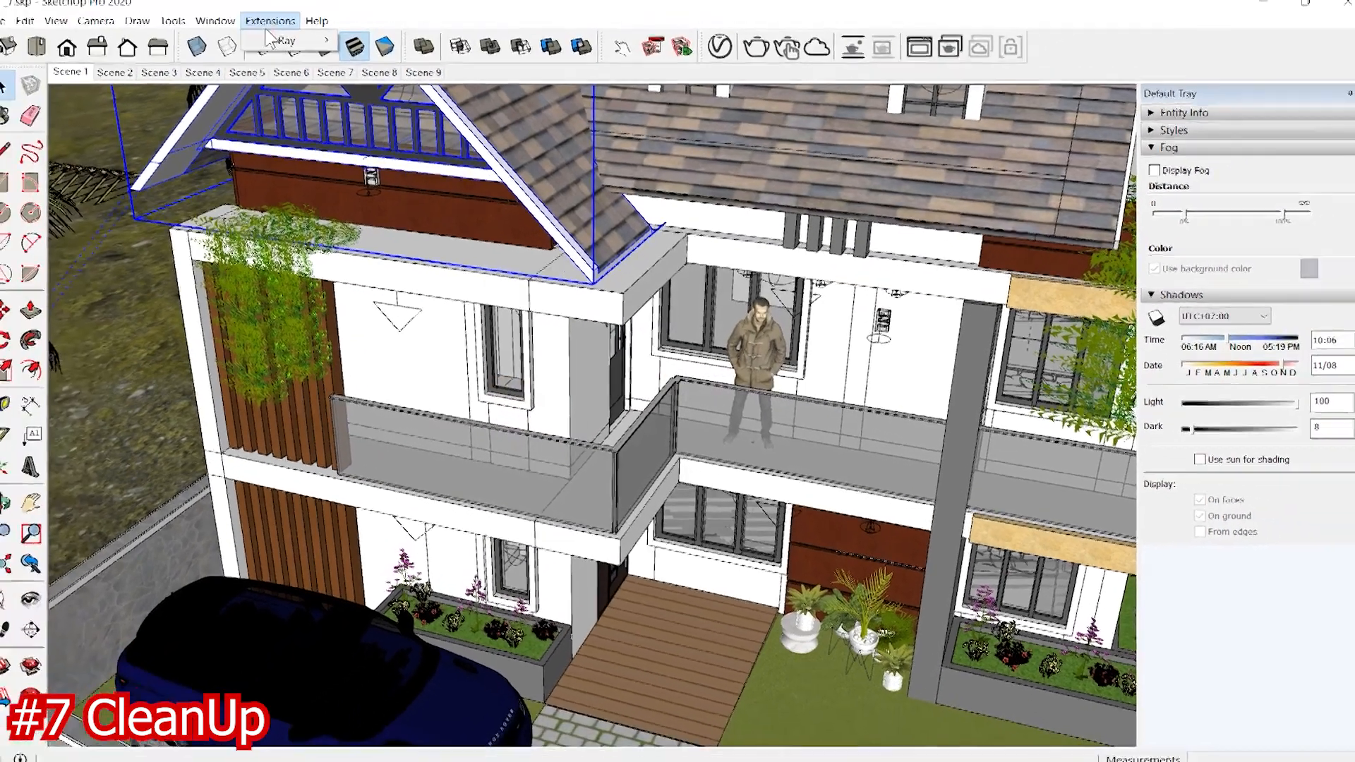
mouse_move(282, 52)
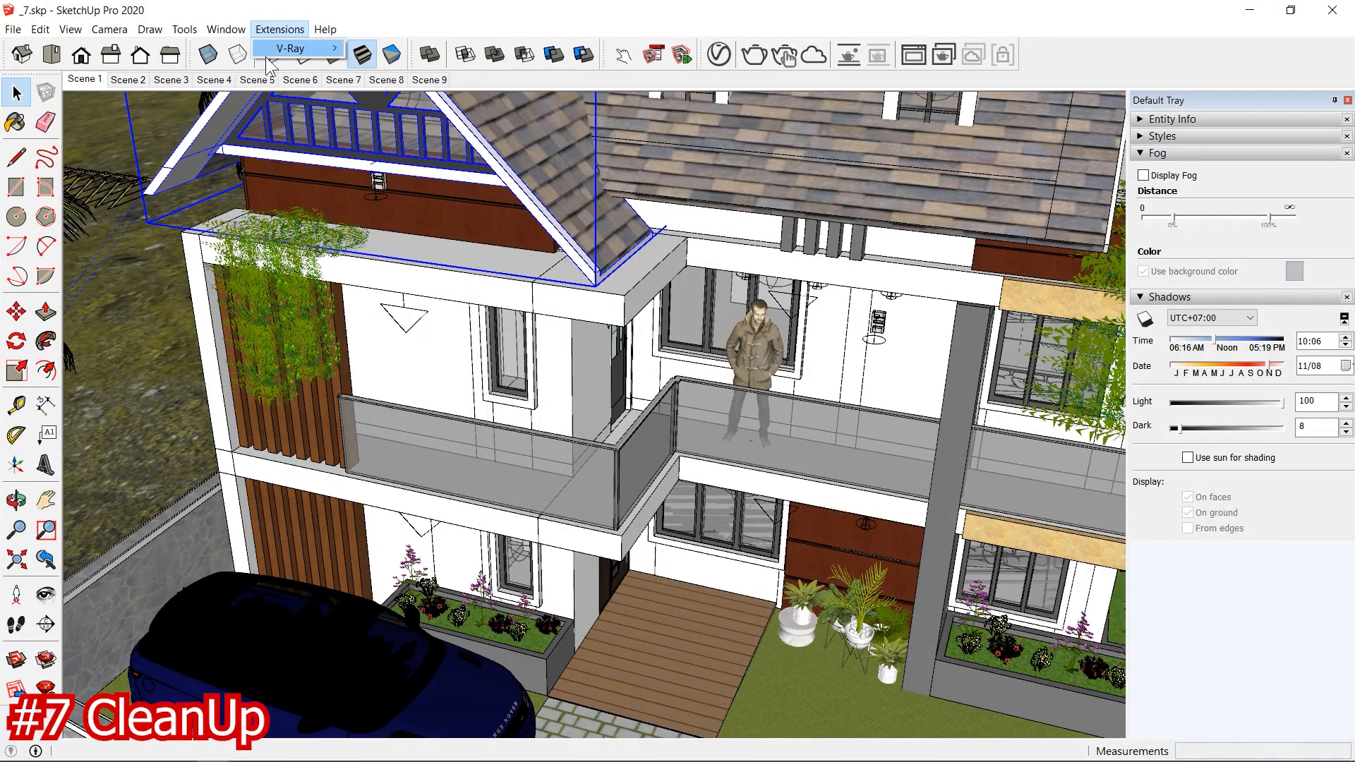
click(679, 10)
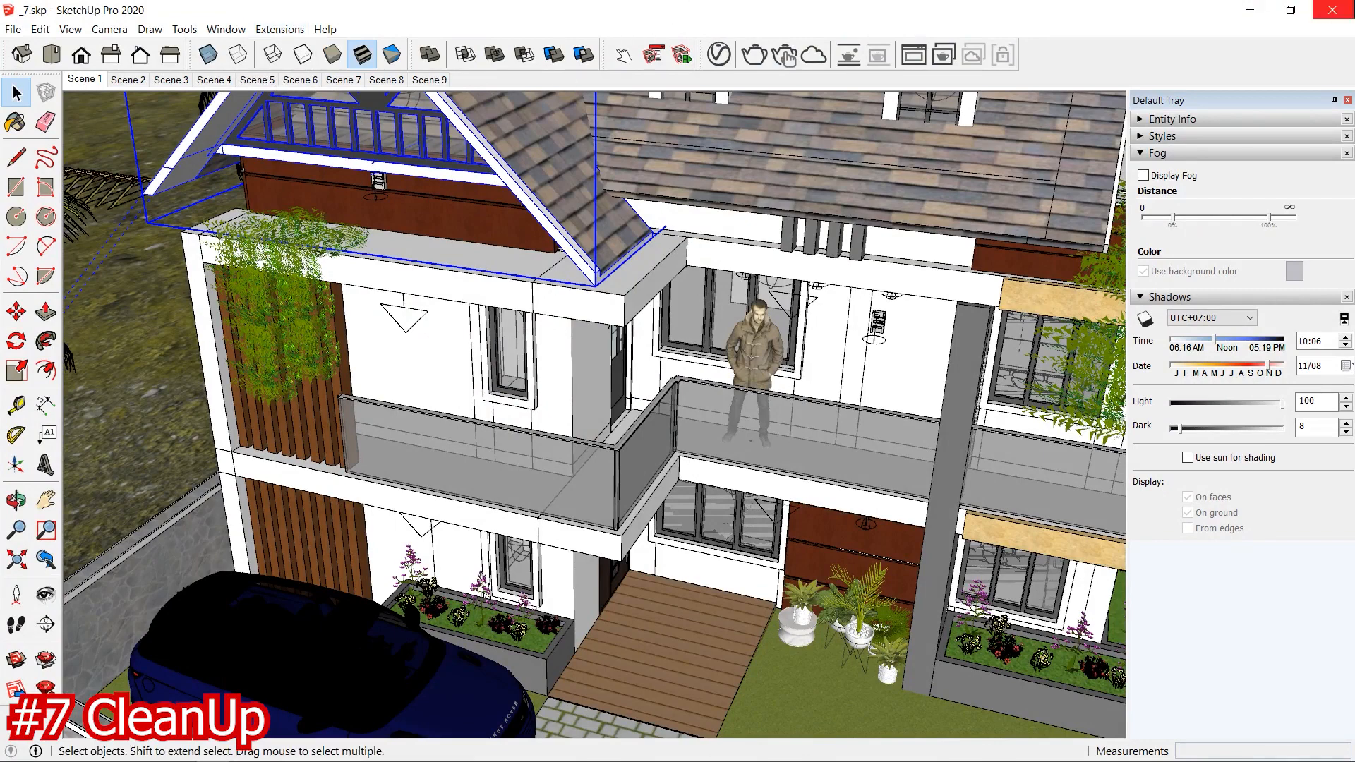
click(1339, 11)
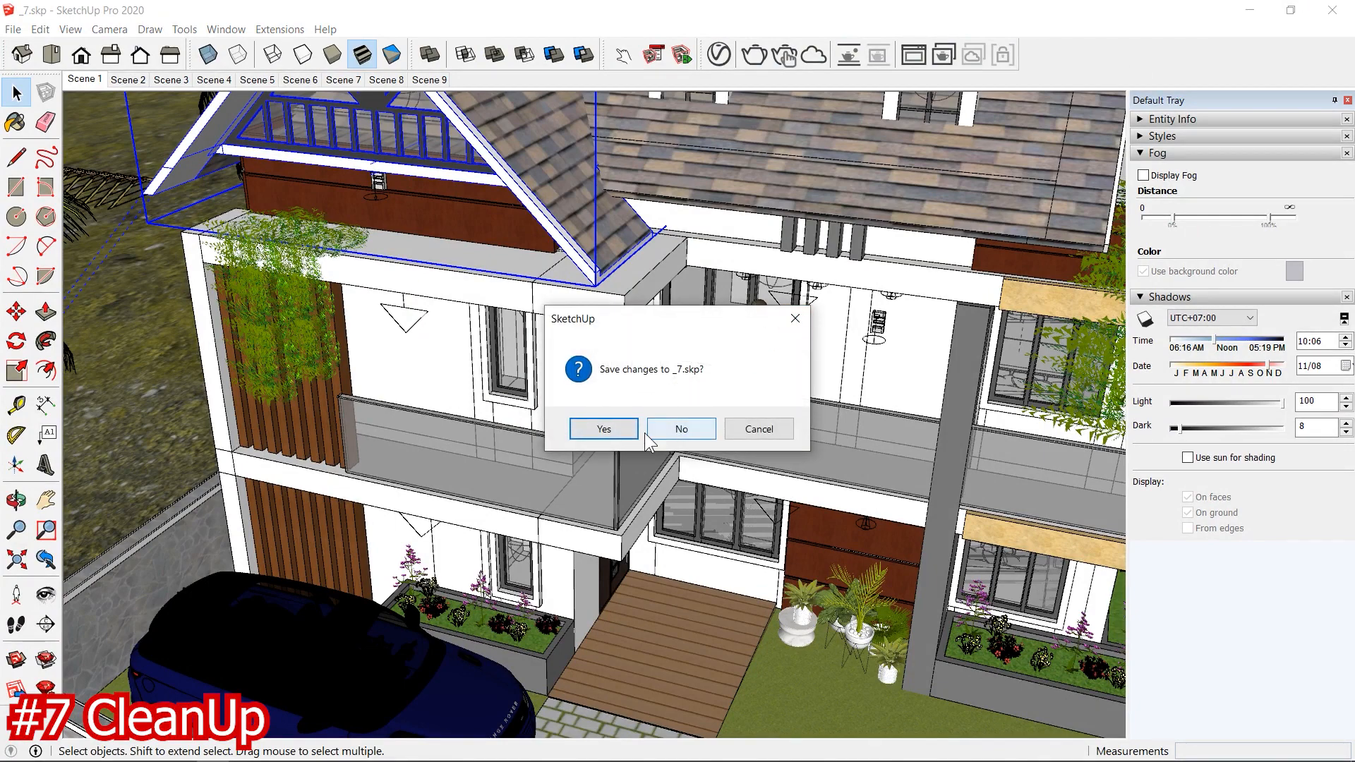
click(598, 430)
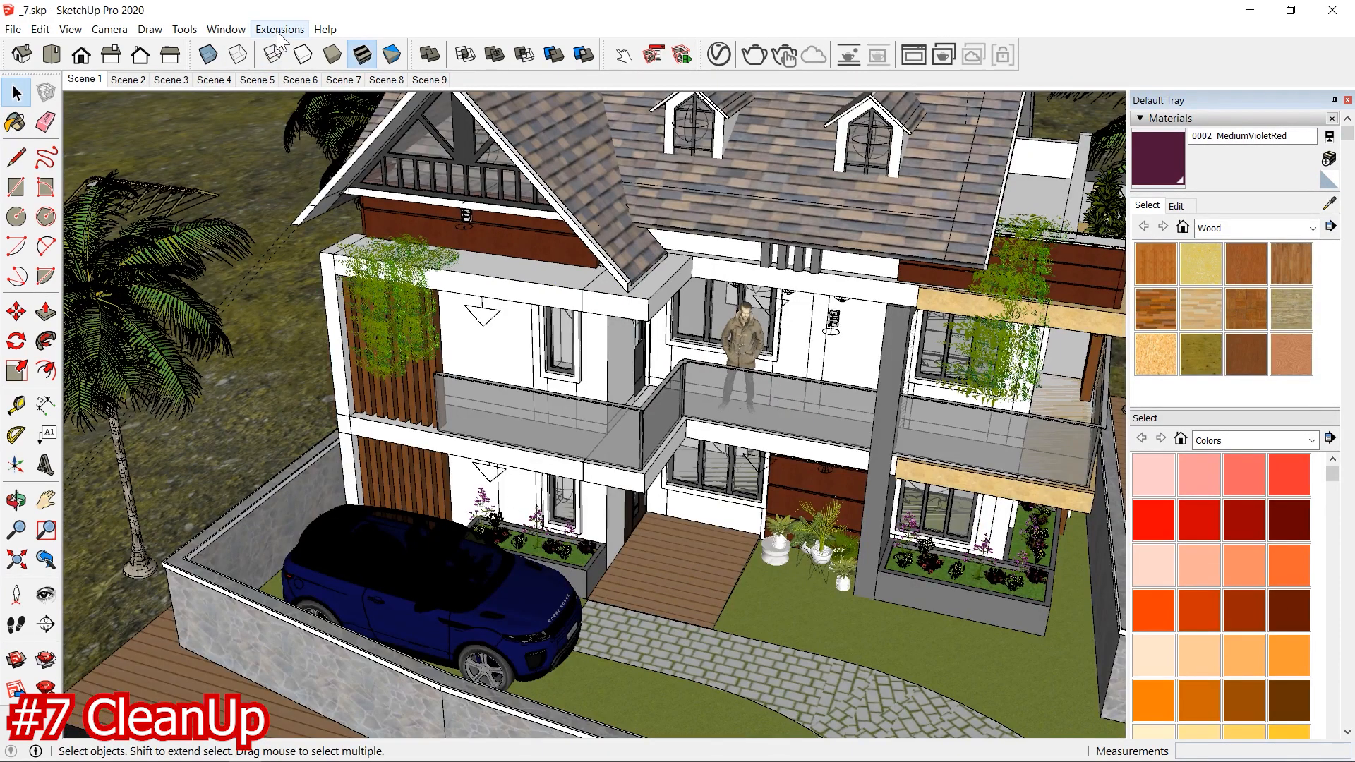
Step: Enable the CleanUp³ extension in the Extension Manager, apply the change and close the manager
click(279, 31)
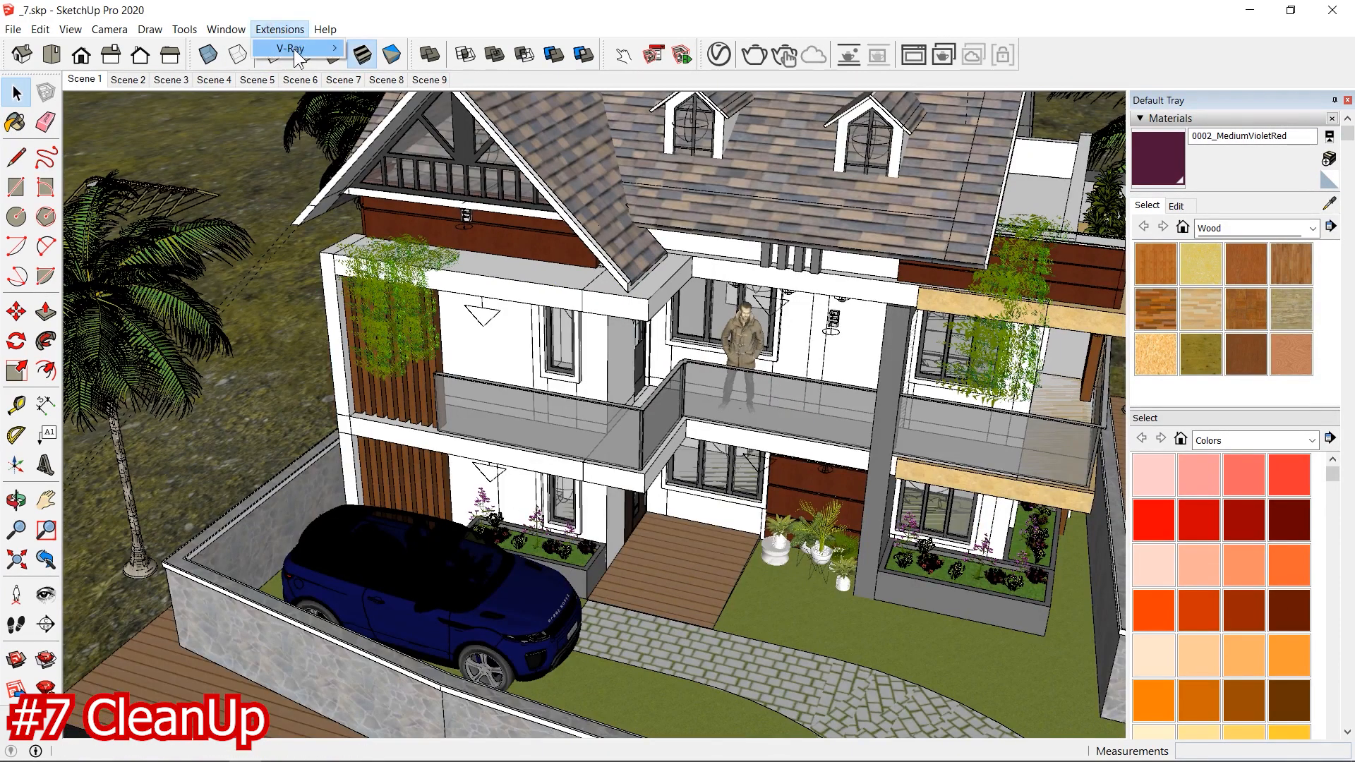
mouse_move(283, 57)
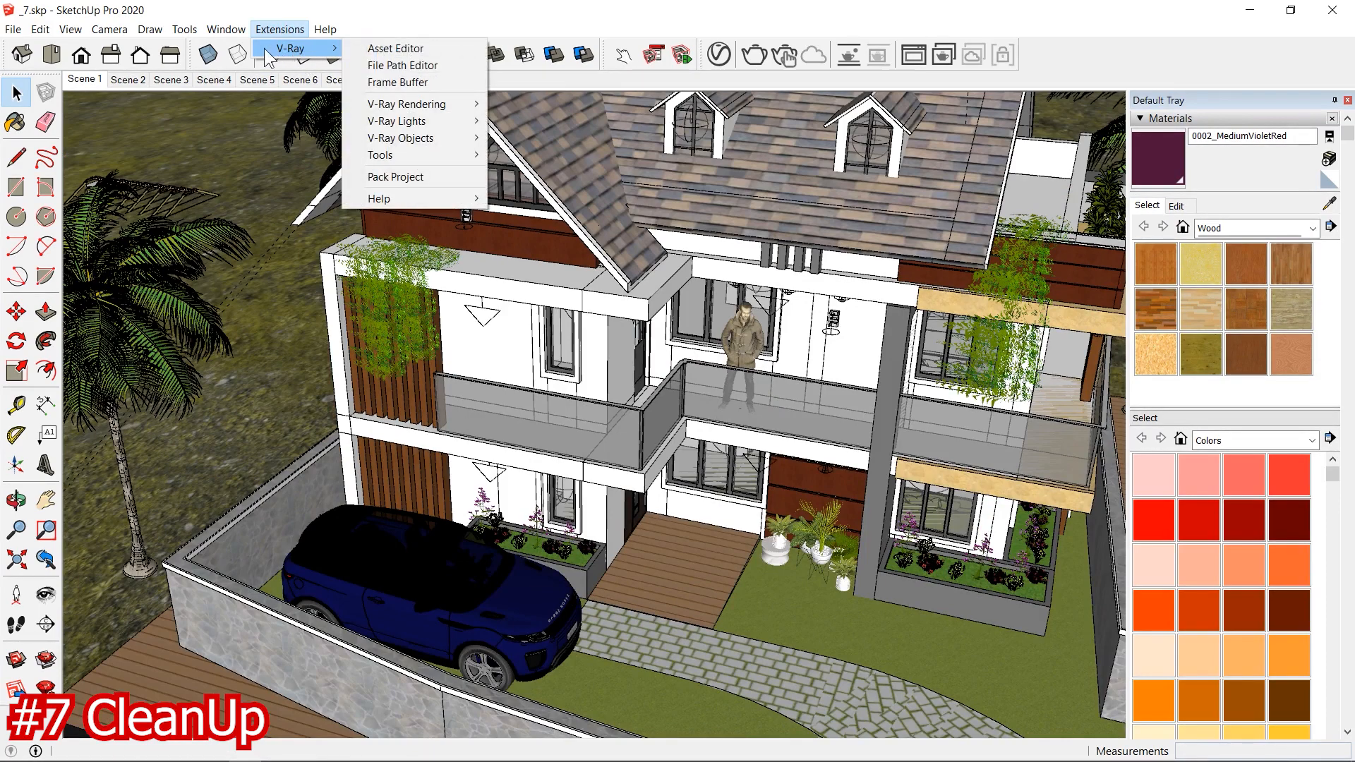
mouse_move(222, 30)
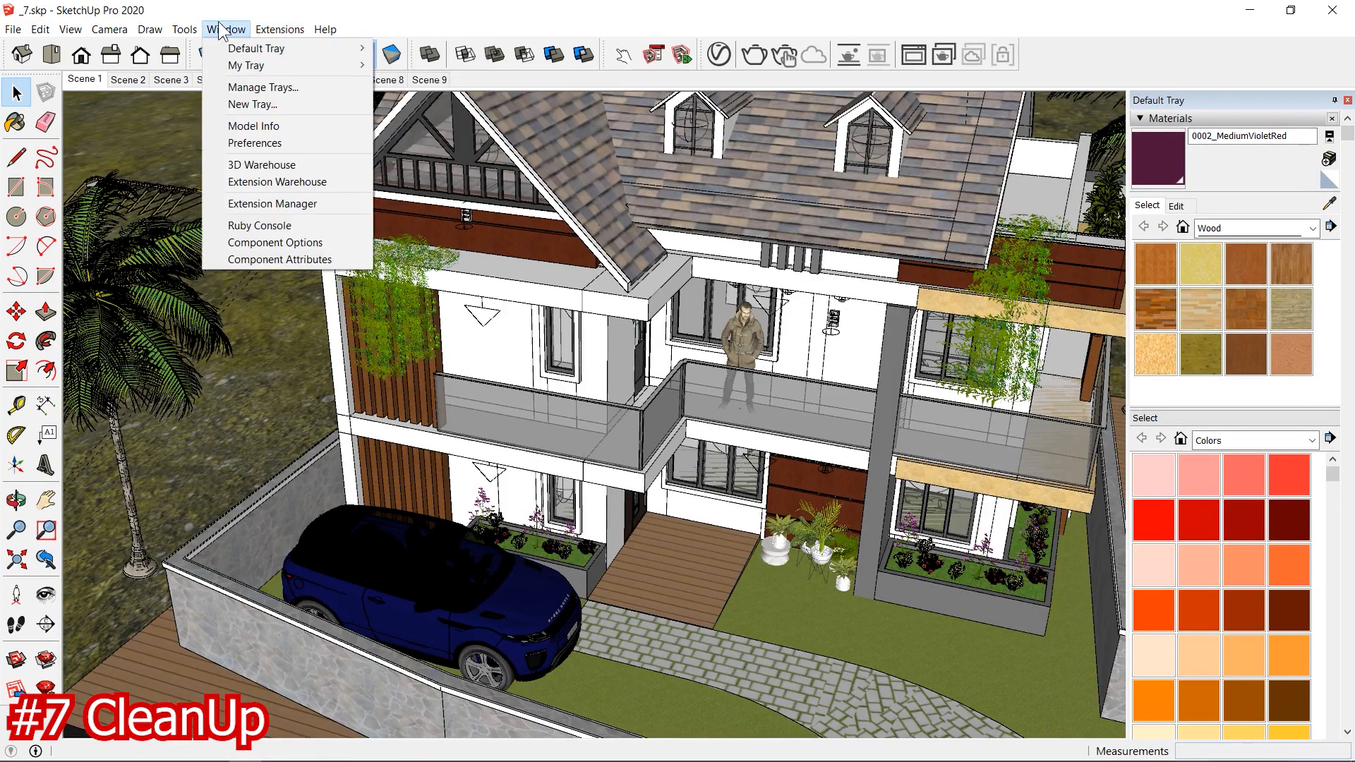
click(303, 204)
scroll(629, 358, down, 2)
scroll(629, 358, up, 2)
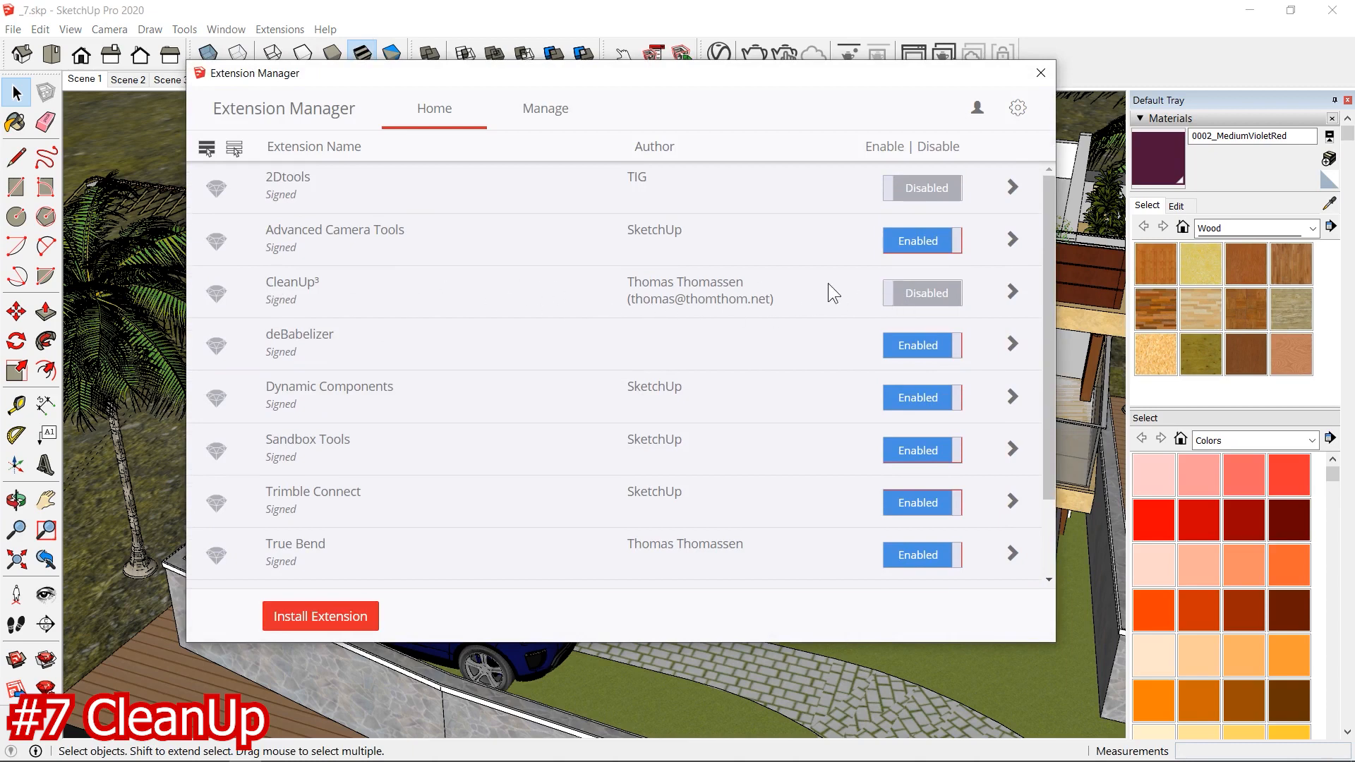
click(902, 295)
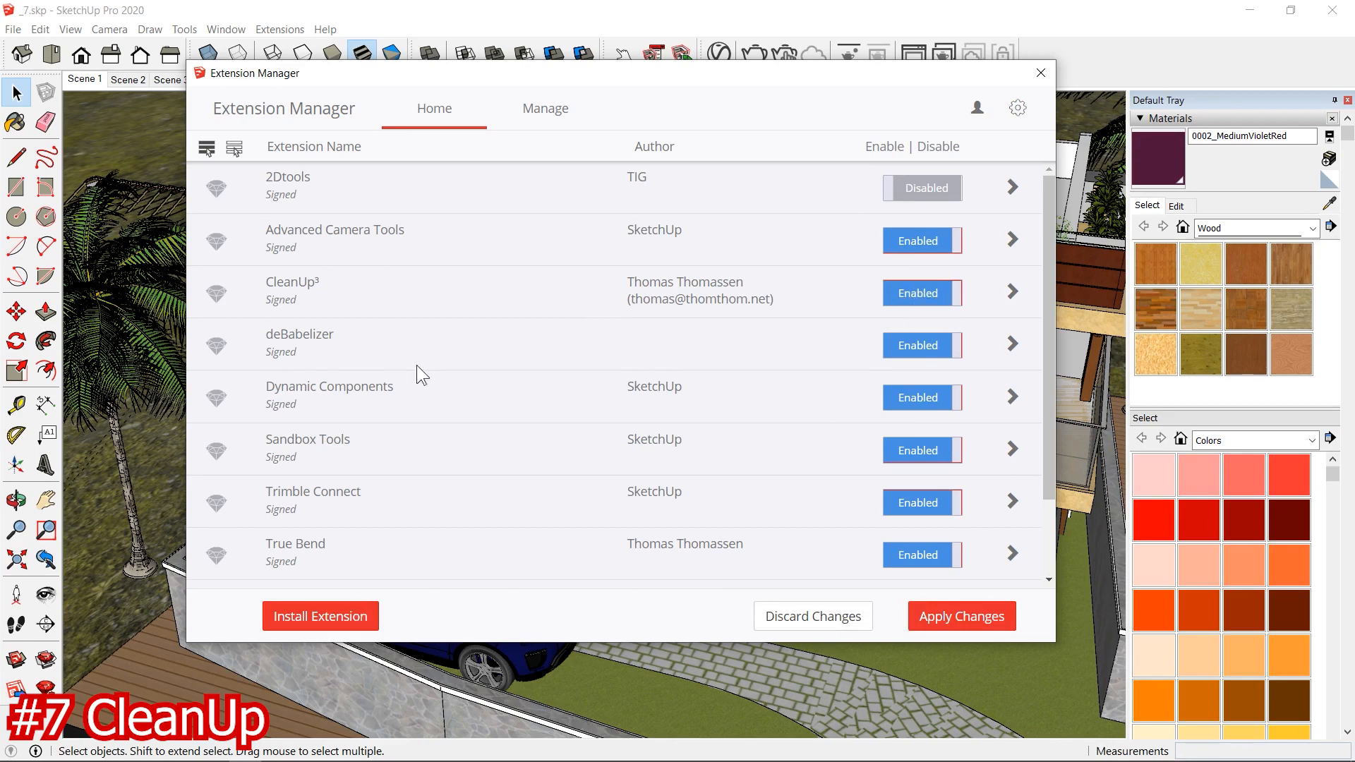
click(925, 621)
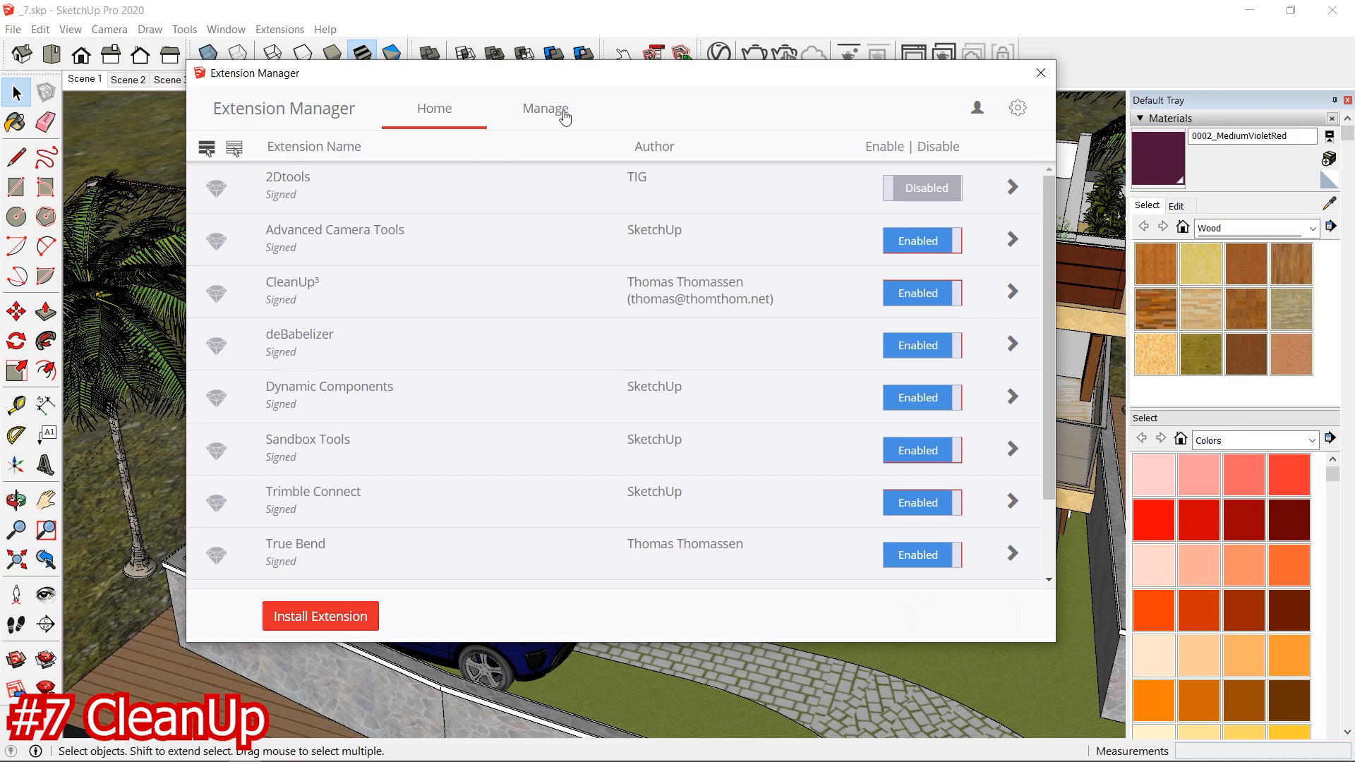
click(1041, 72)
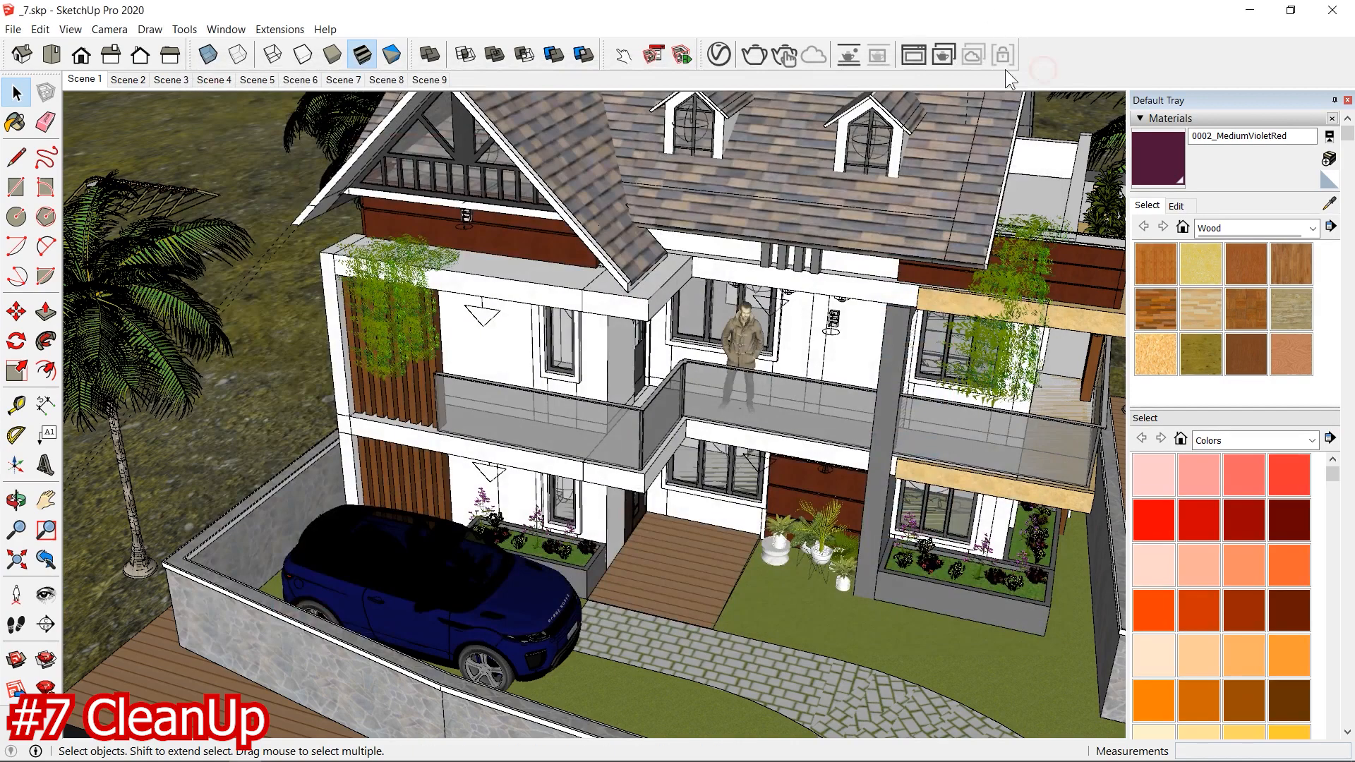
Step: Run CleanUp³'s Clean on the selected edge of the box with Selected scope, Purge Unused and Merge Coplanar Faces enabled, and dismiss both reports
click(280, 29)
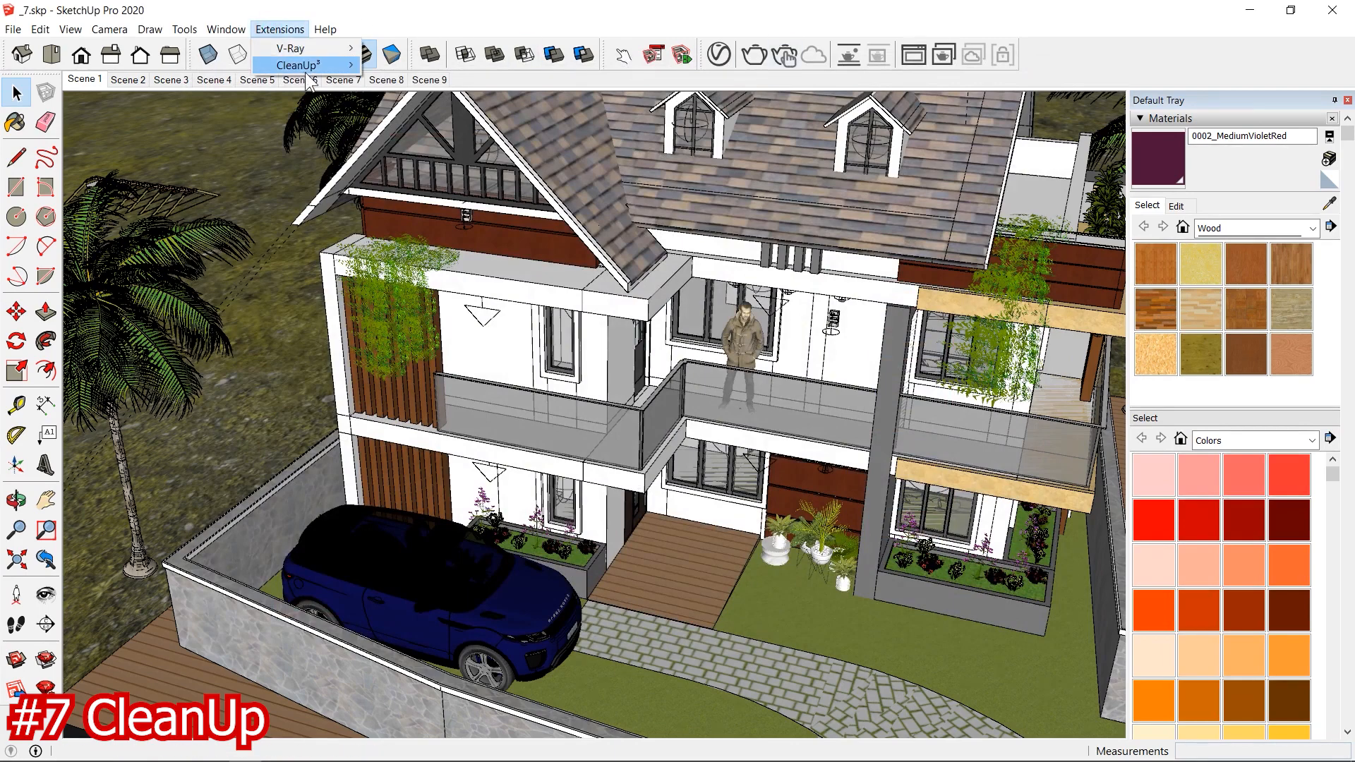
mouse_move(307, 64)
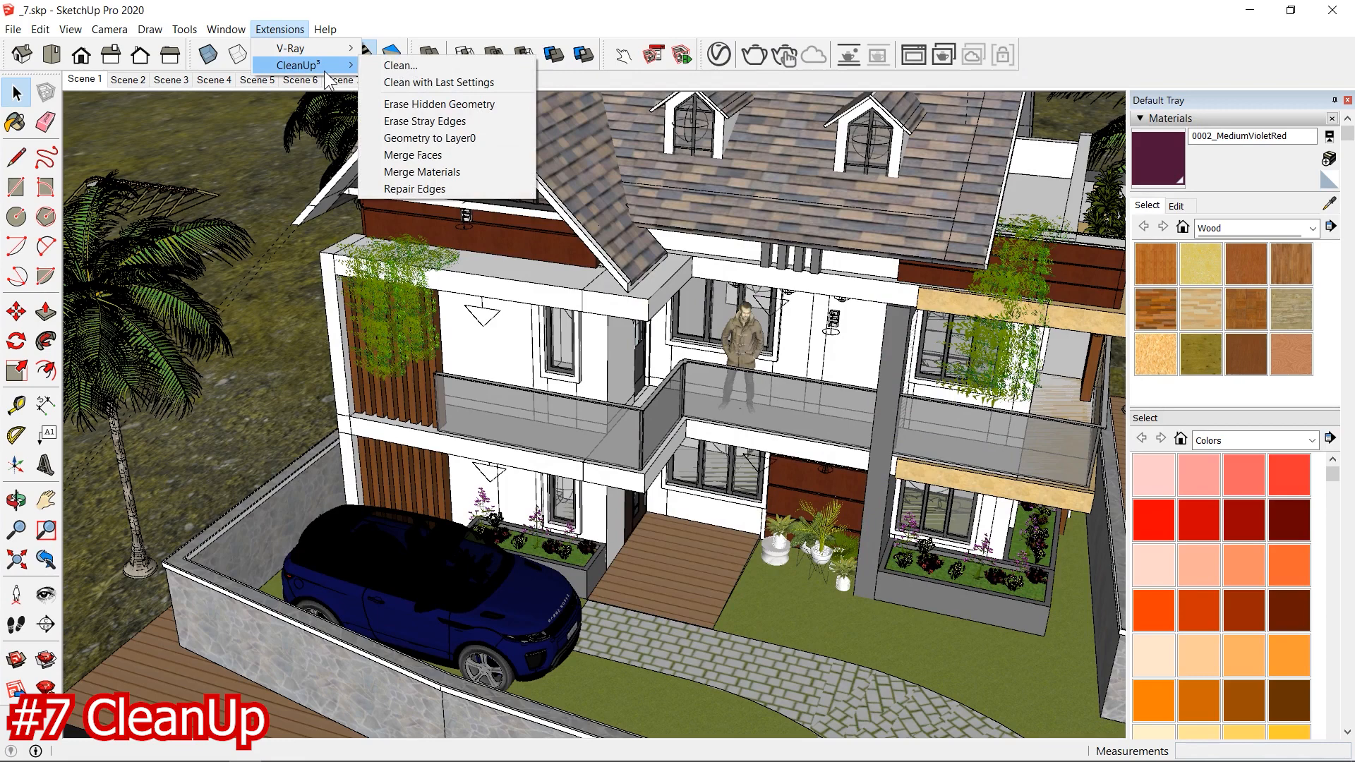
click(423, 65)
drag(448, 27, 290, 74)
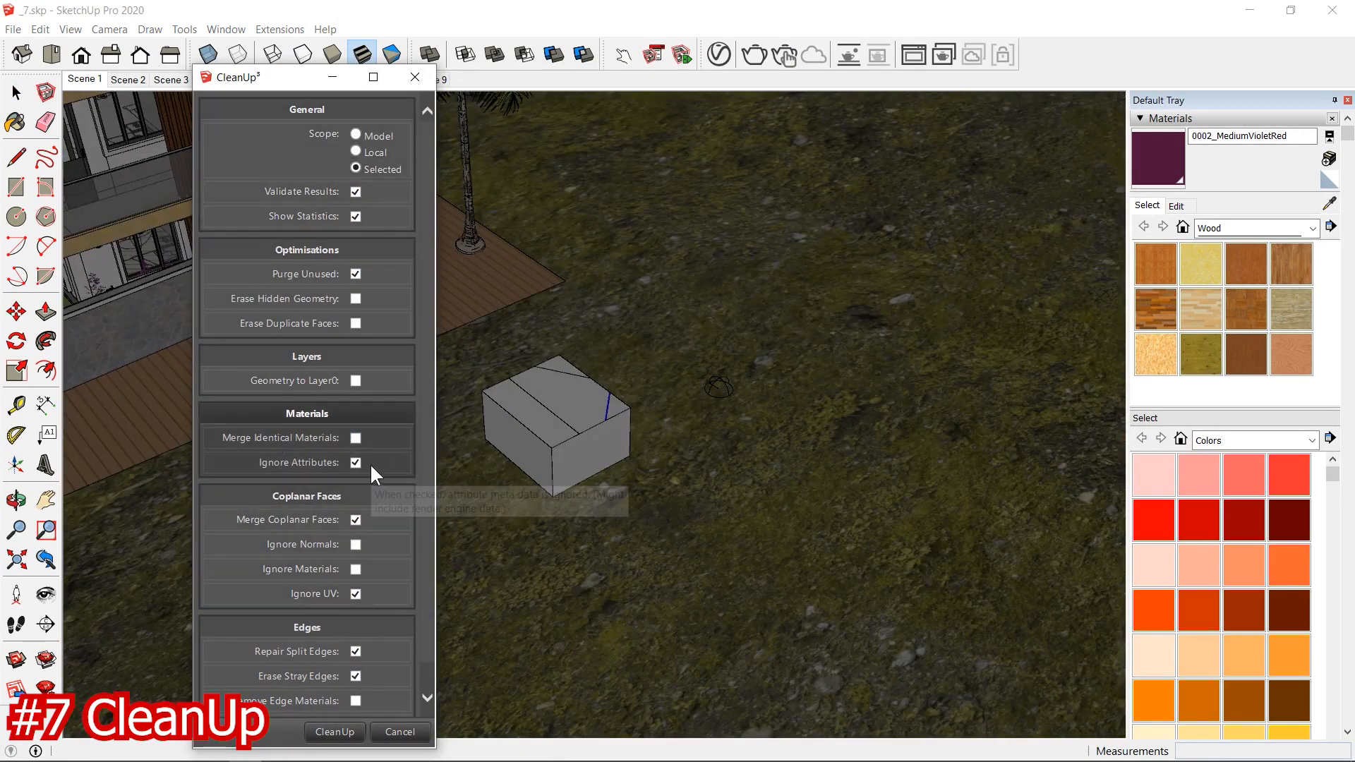
scroll(326, 455, down, 1)
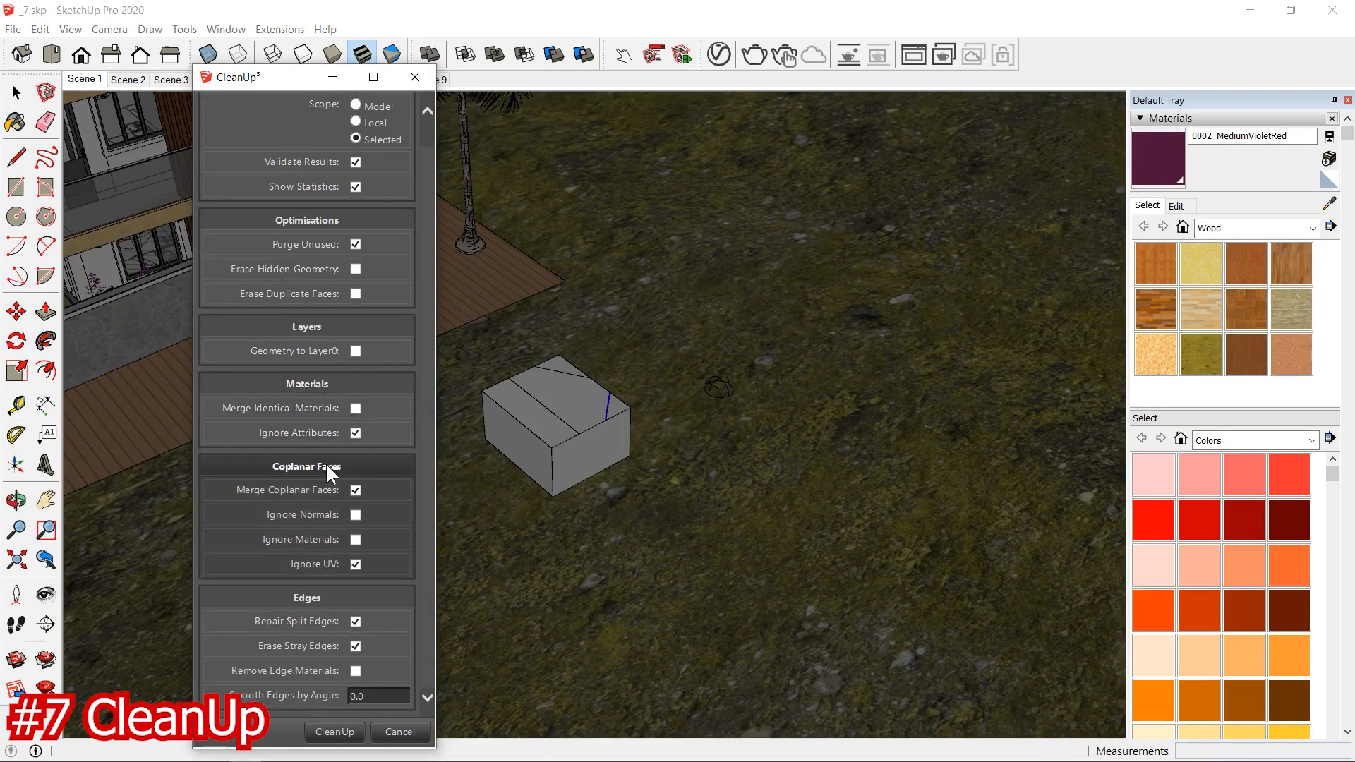
click(330, 734)
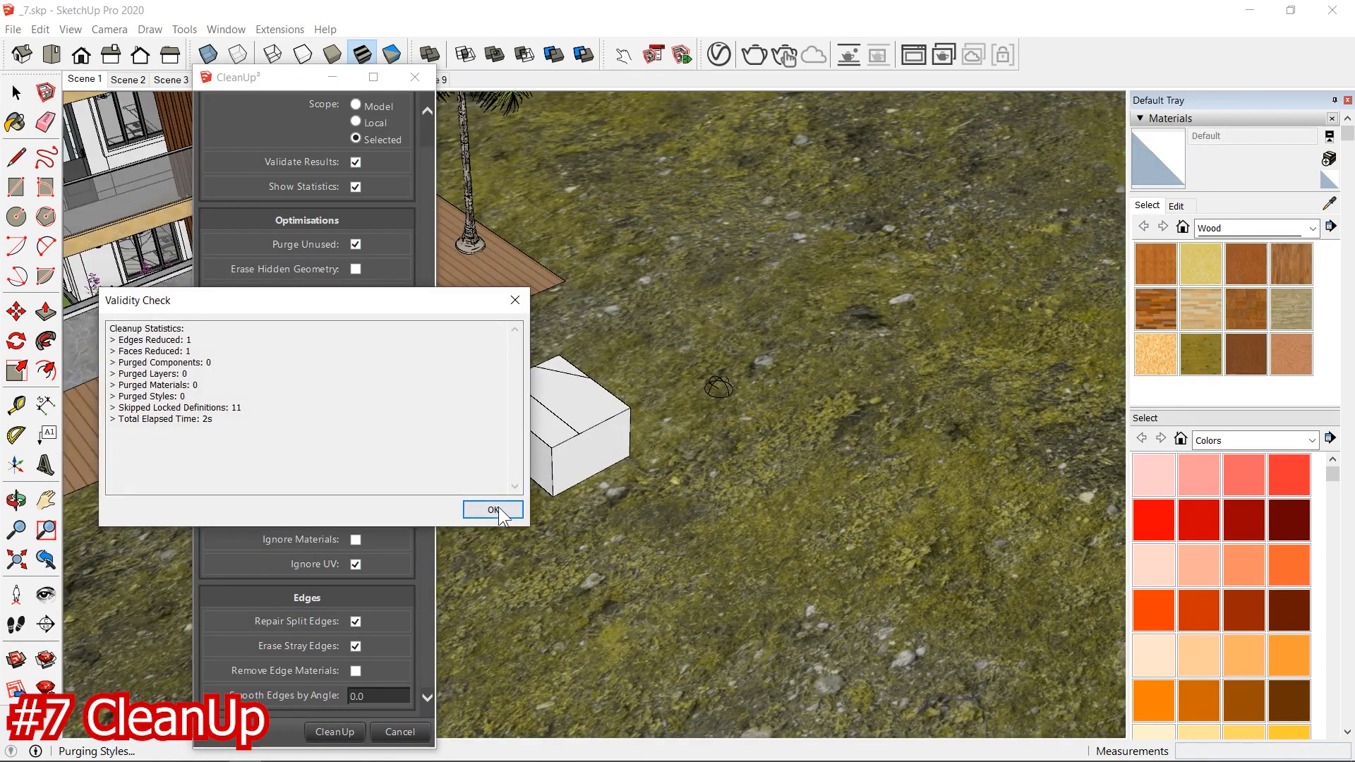
click(494, 510)
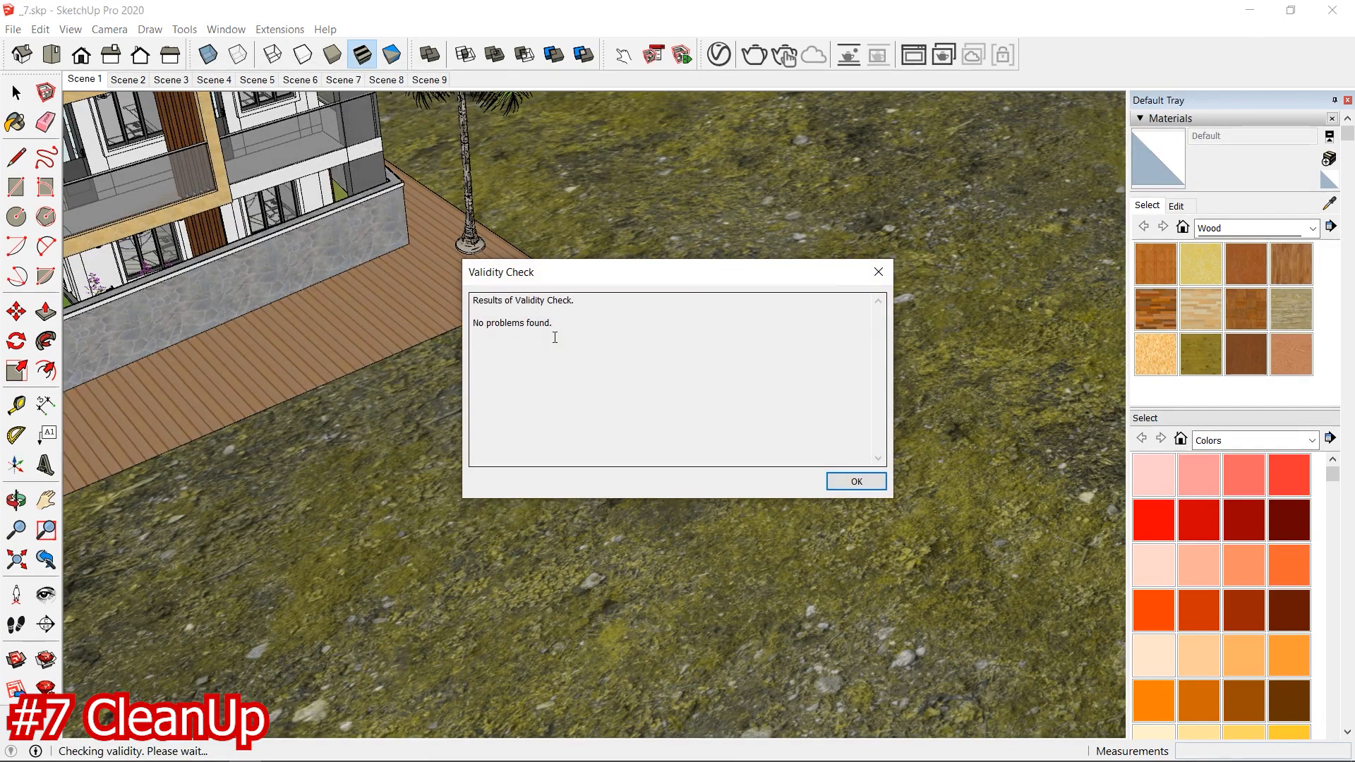
click(855, 482)
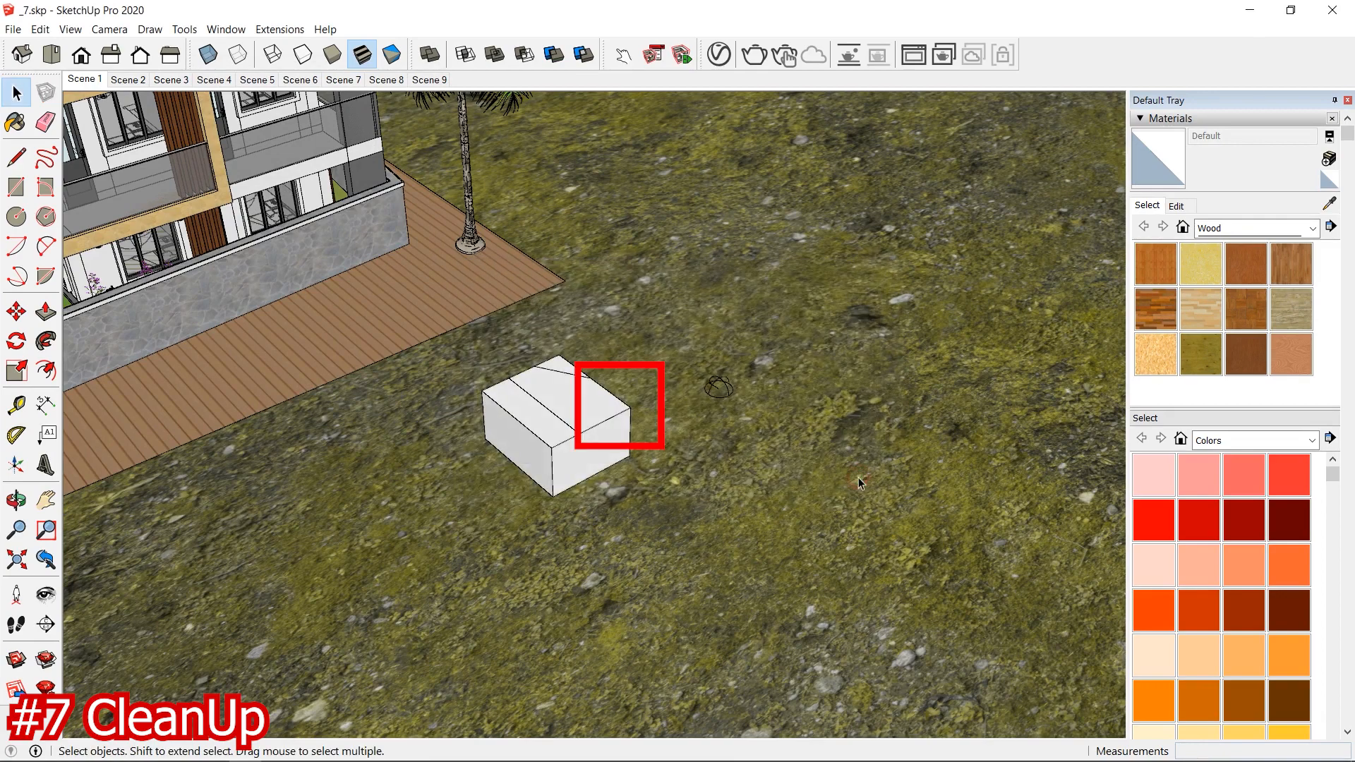
scroll(367, 335, up, 5)
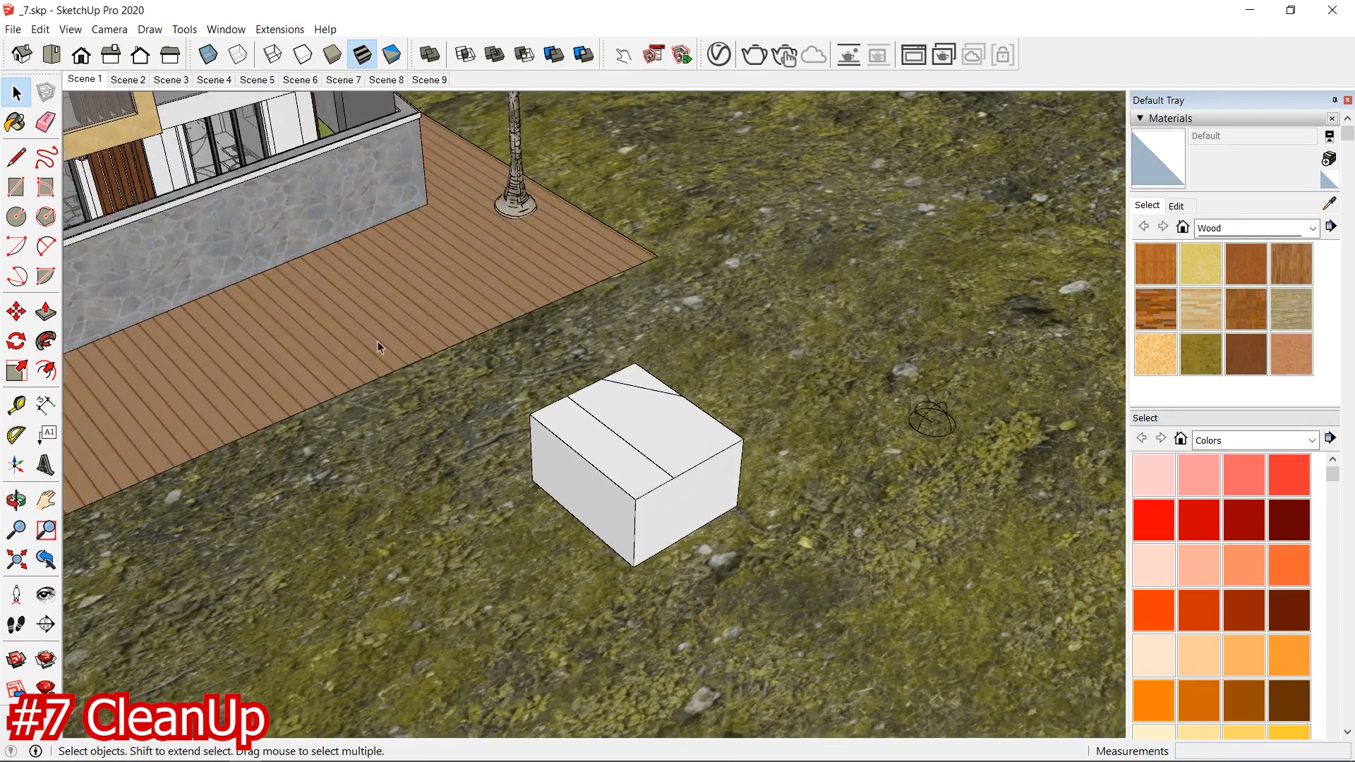
Step: Inspect the test box and the house, and bring up the CleanUp³ commands for the model
mouse_move(717, 447)
middle_down()
mouse_move(729, 477)
mouse_move(678, 391)
middle_up()
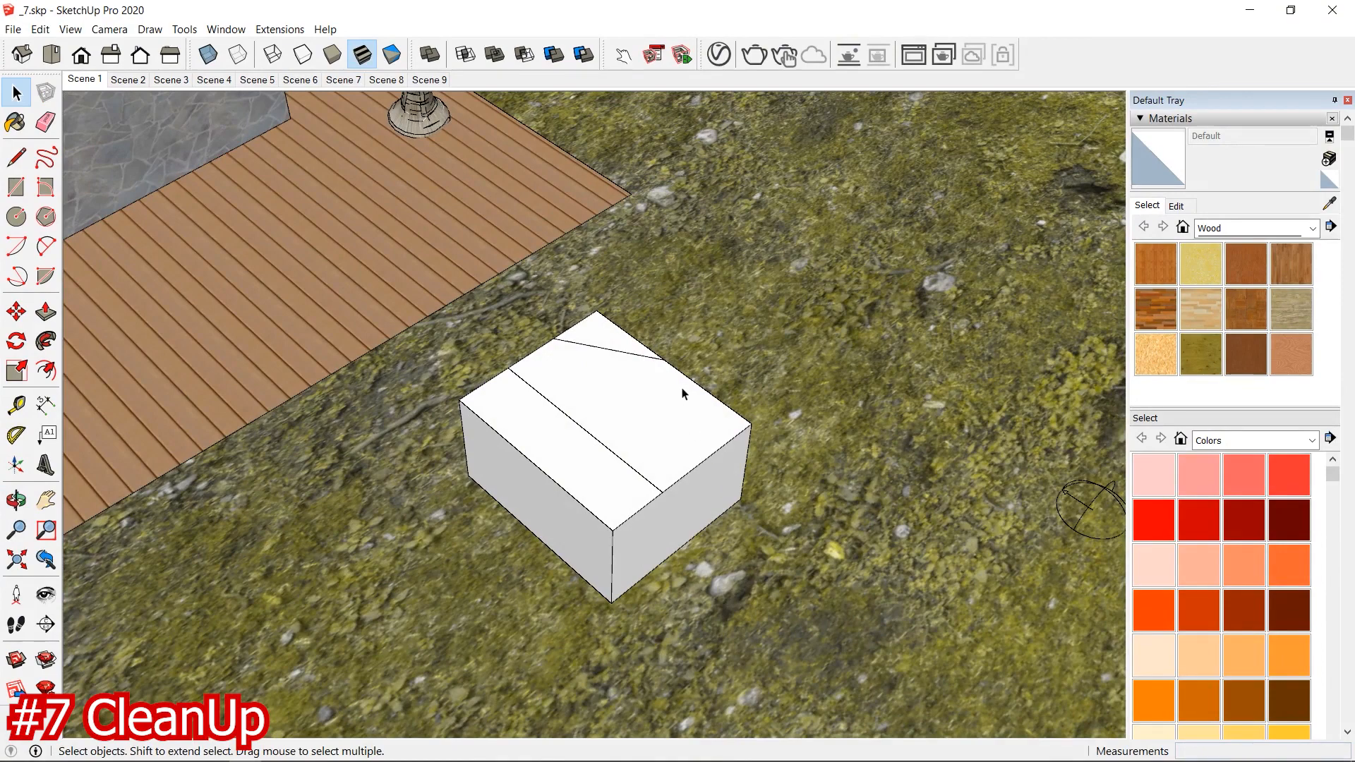
scroll(625, 357, down, 2)
scroll(662, 405, up, 2)
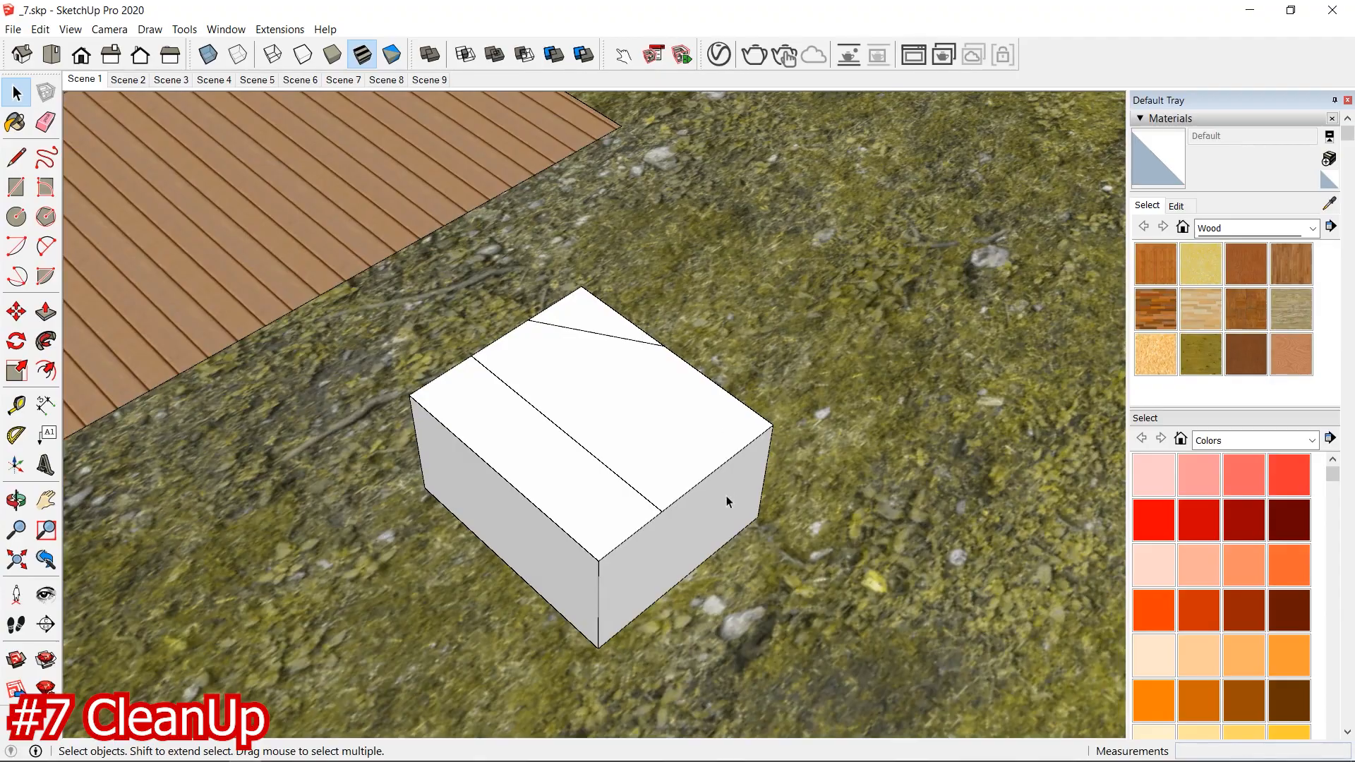
scroll(685, 425, down, 6)
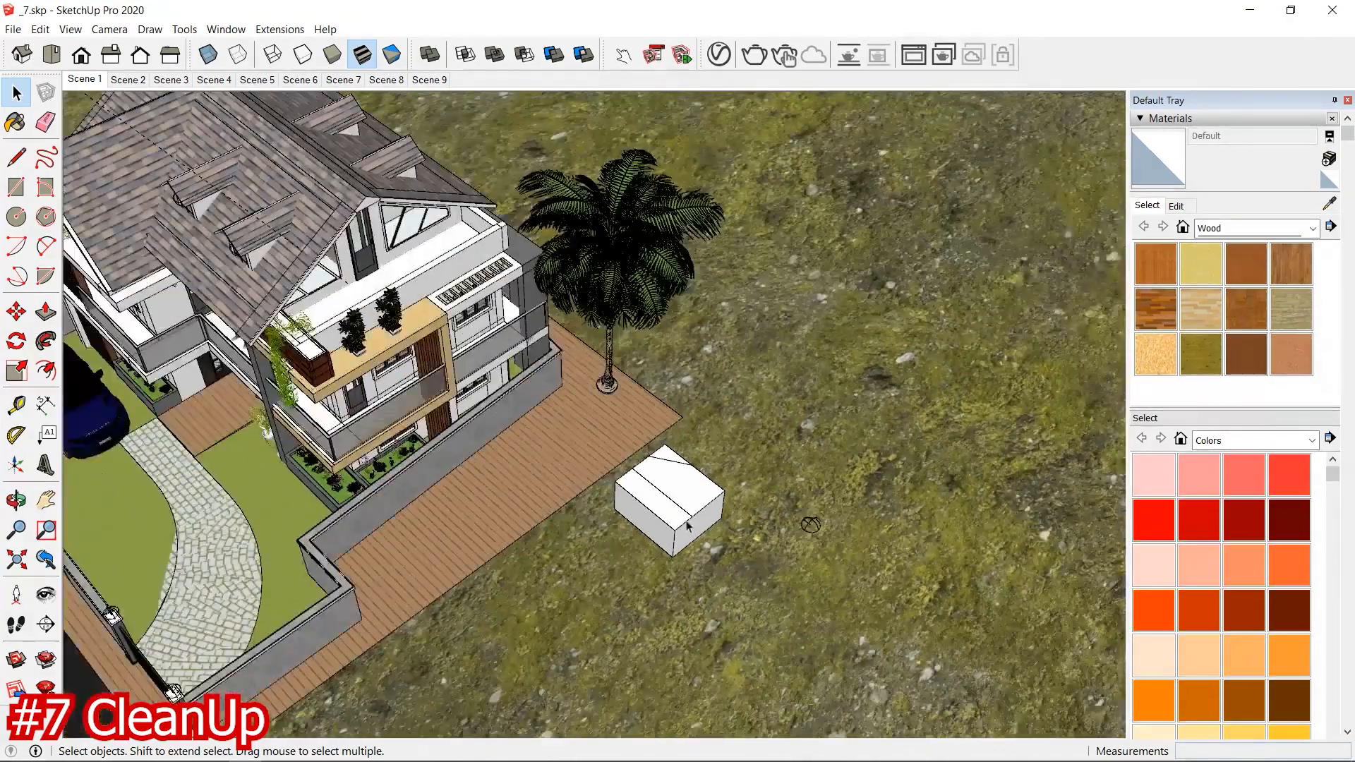
scroll(688, 526, down, 3)
shift+middle_drag(688, 526, 900, 569)
scroll(529, 384, up, 4)
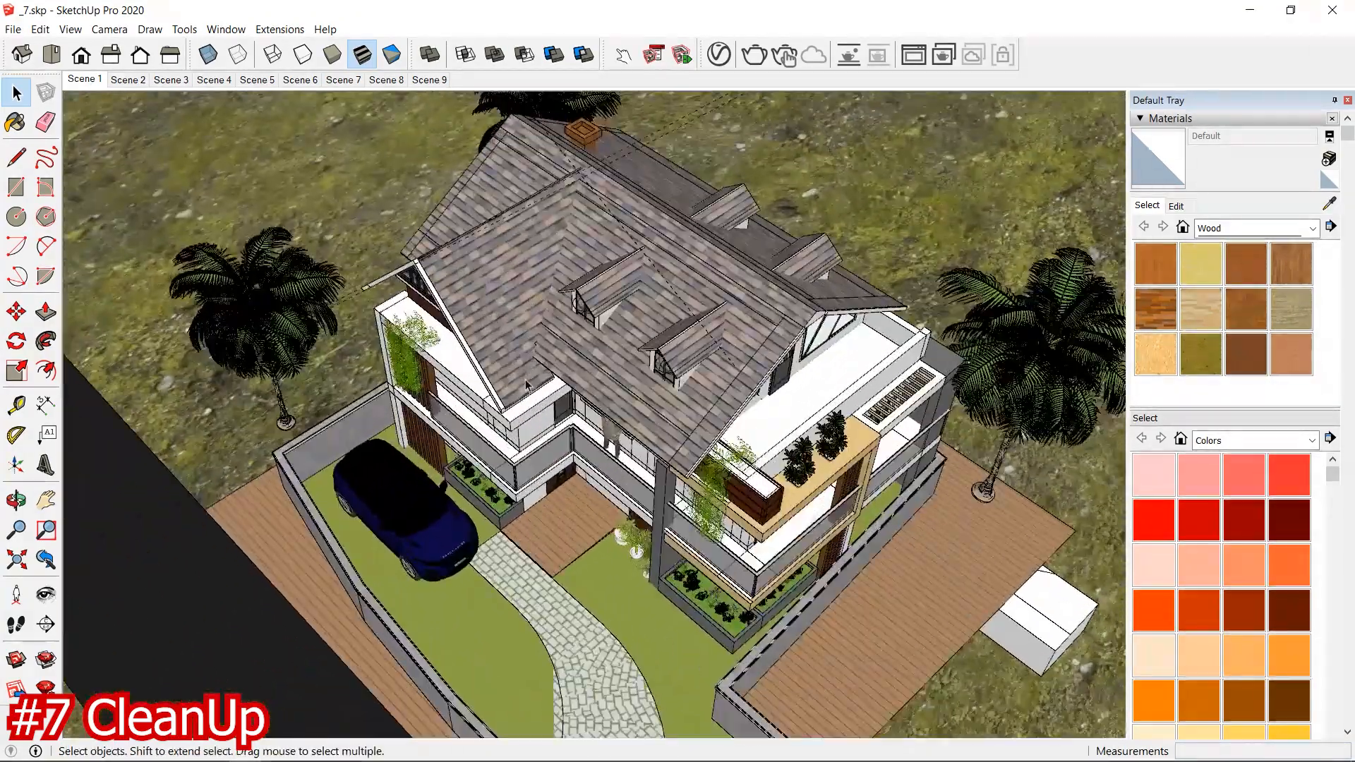
click(300, 28)
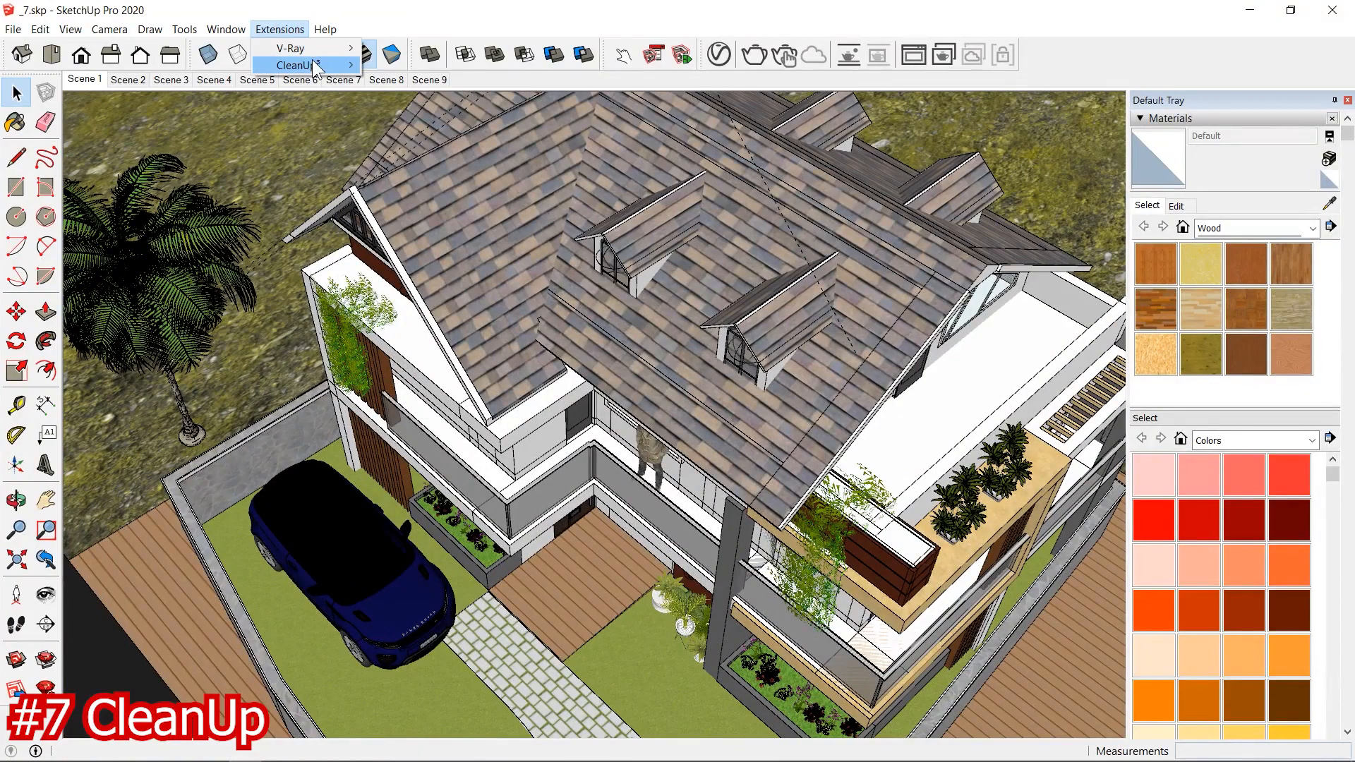
mouse_move(314, 62)
click(401, 65)
Step: Enable Hide Rest Of Model for component editing
middle_drag(705, 395, 677, 364)
scroll(853, 379, up, 3)
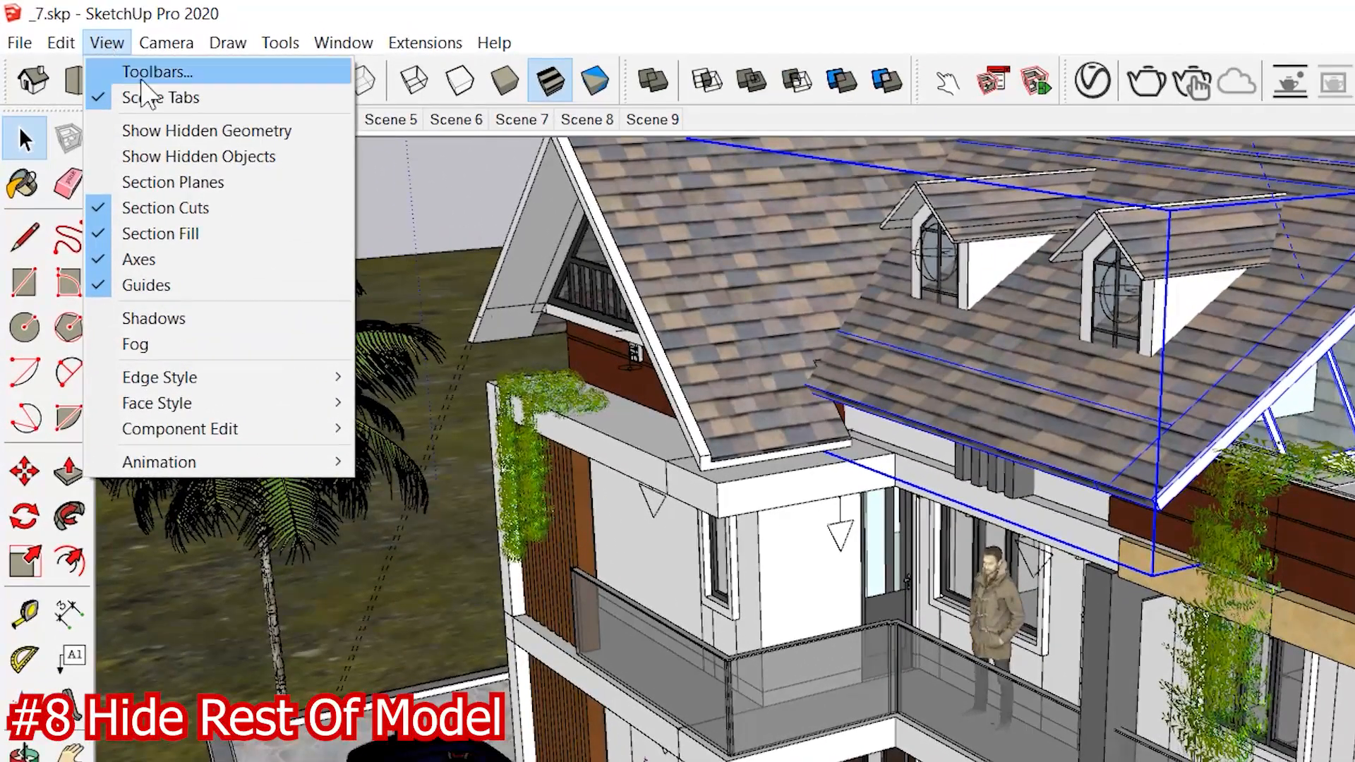
mouse_move(275, 434)
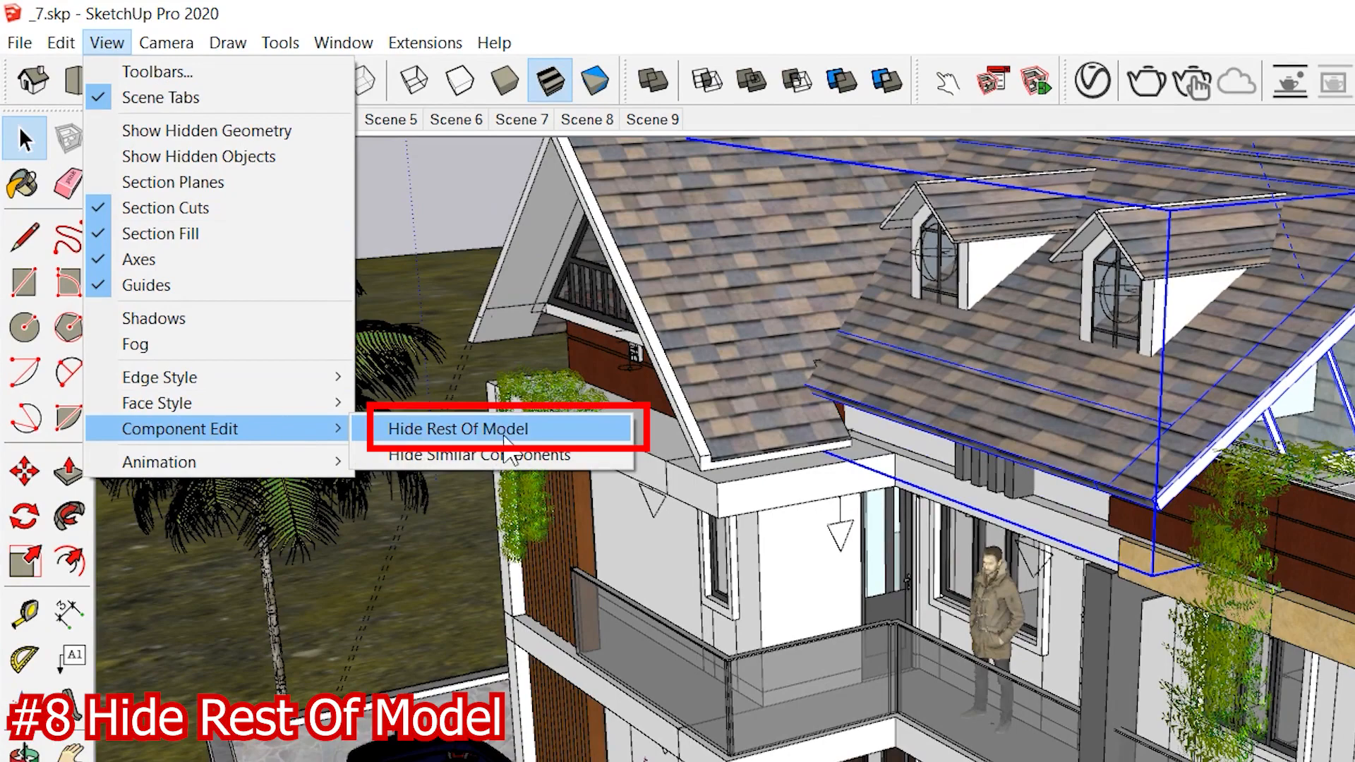
click(542, 431)
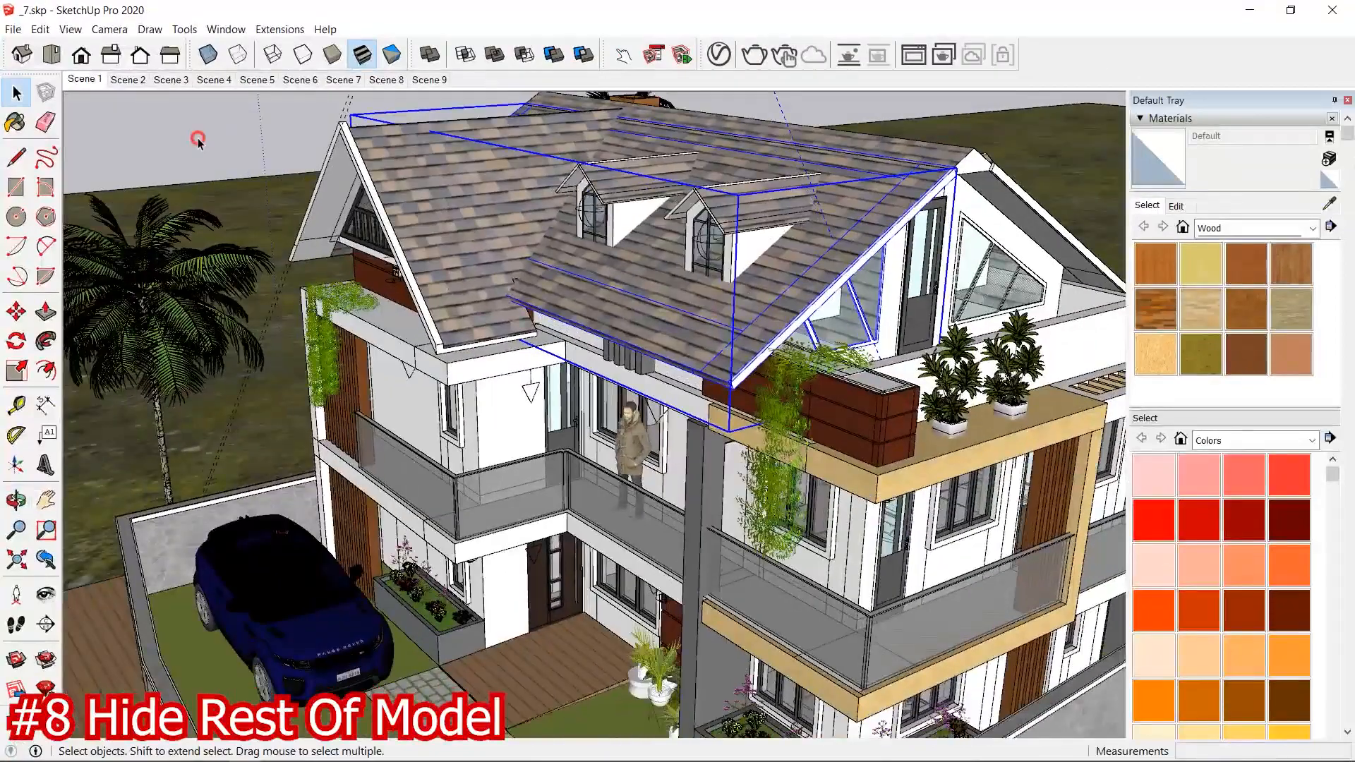
Step: Open the upper-floor wall group behind the balcony for editing and view it from several sides
click(198, 140)
click(526, 421)
mouse_move(478, 400)
middle_down()
mouse_move(487, 421)
mouse_move(459, 423)
mouse_move(472, 397)
middle_up()
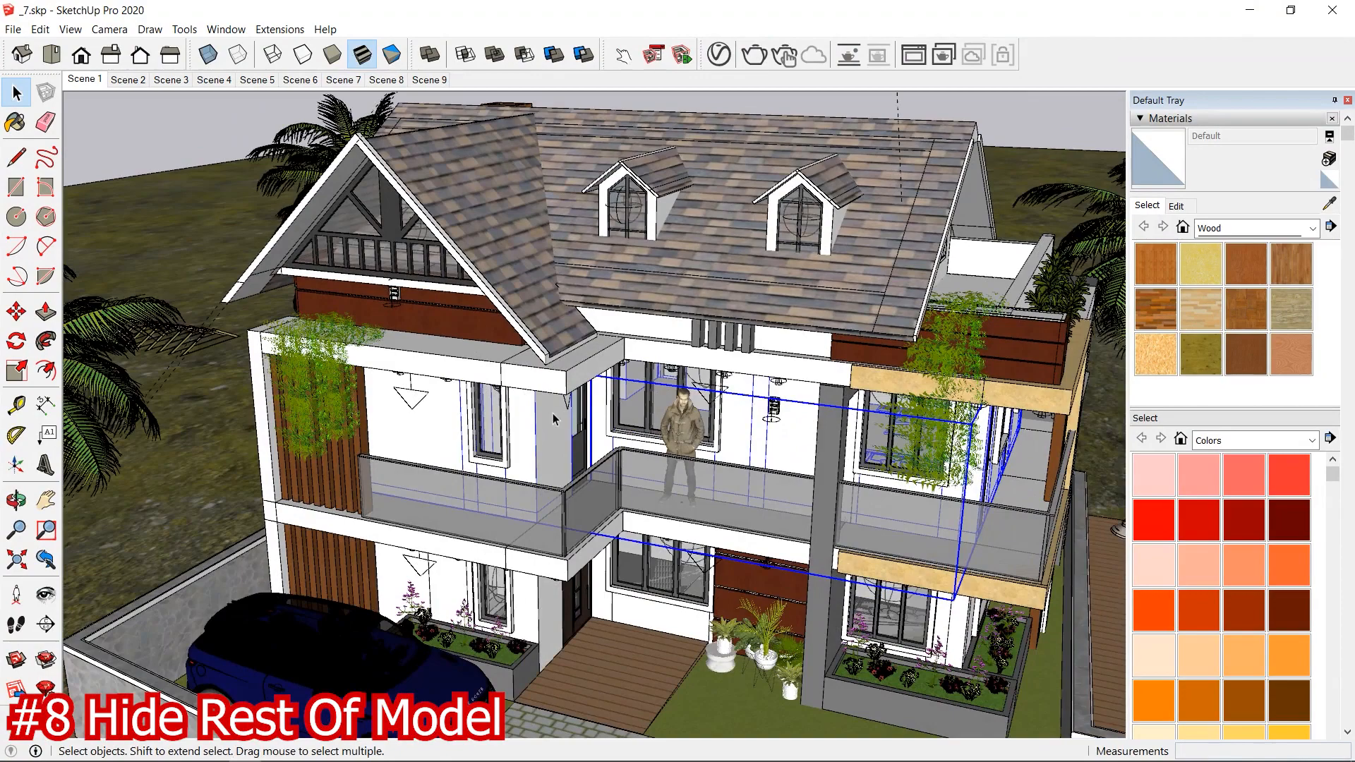
scroll(552, 416, up, 1)
scroll(554, 417, up, 1)
scroll(558, 417, down, 1)
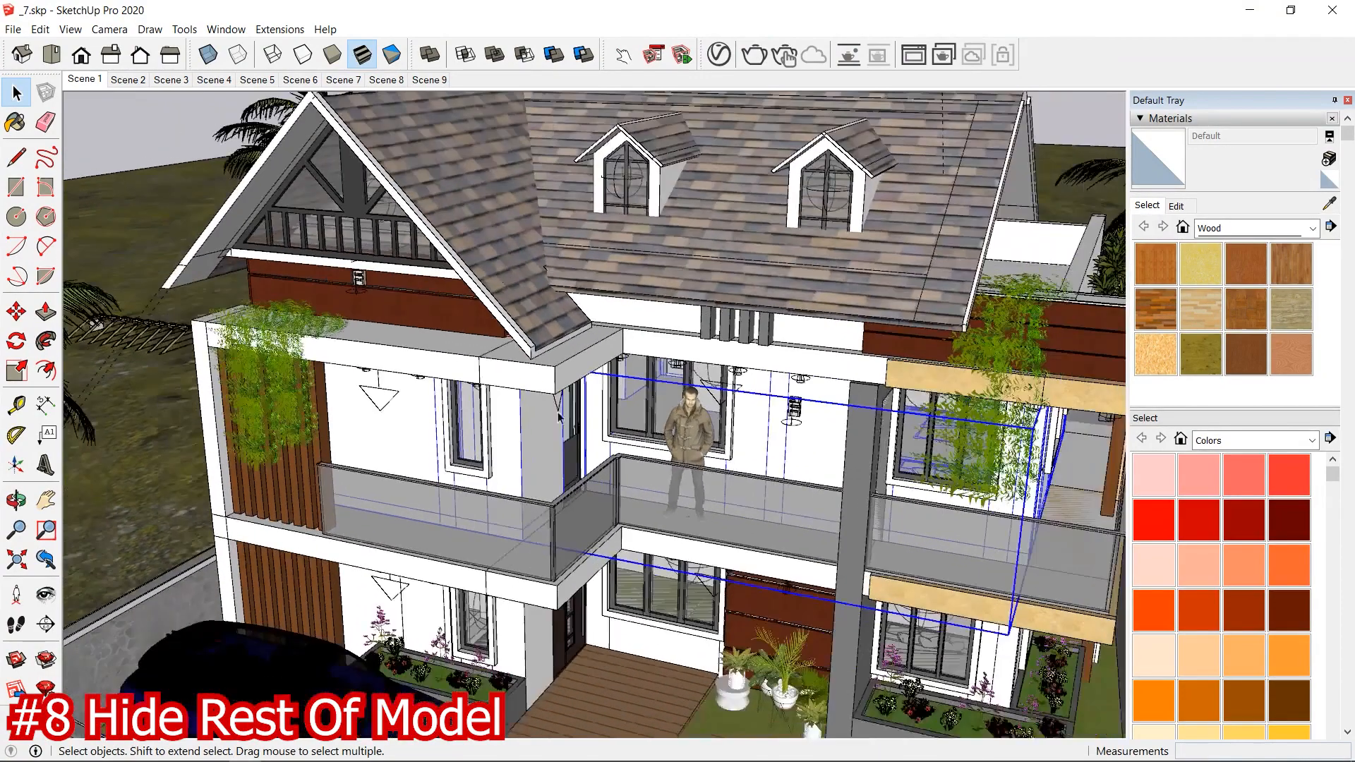
double_click(517, 421)
middle_drag(655, 366, 385, 309)
middle_drag(438, 366, 565, 240)
middle_drag(688, 331, 508, 310)
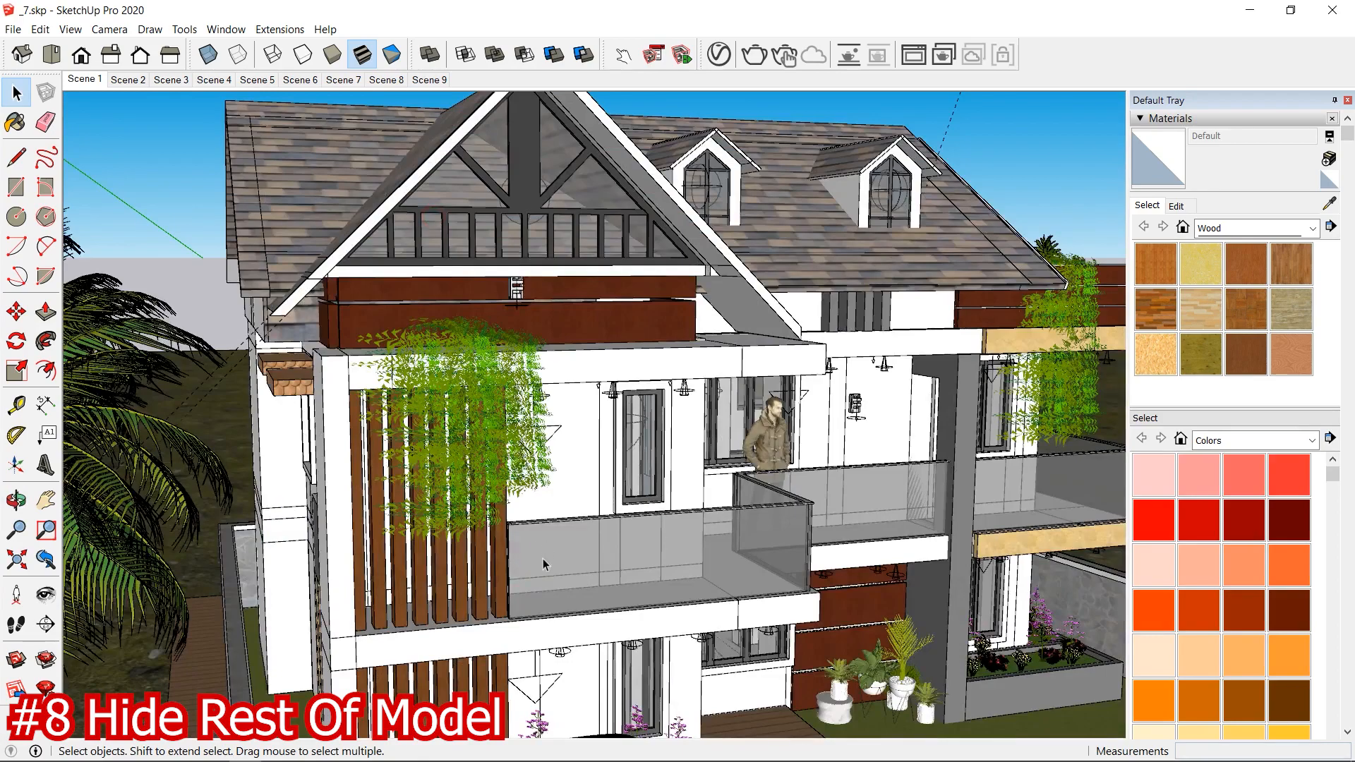
Step: Open the parked car for editing and examine it from a lower angle
scroll(544, 564, down, 2)
shift+middle_drag(543, 564, 575, 411)
click(209, 494)
scroll(562, 423, up, 4)
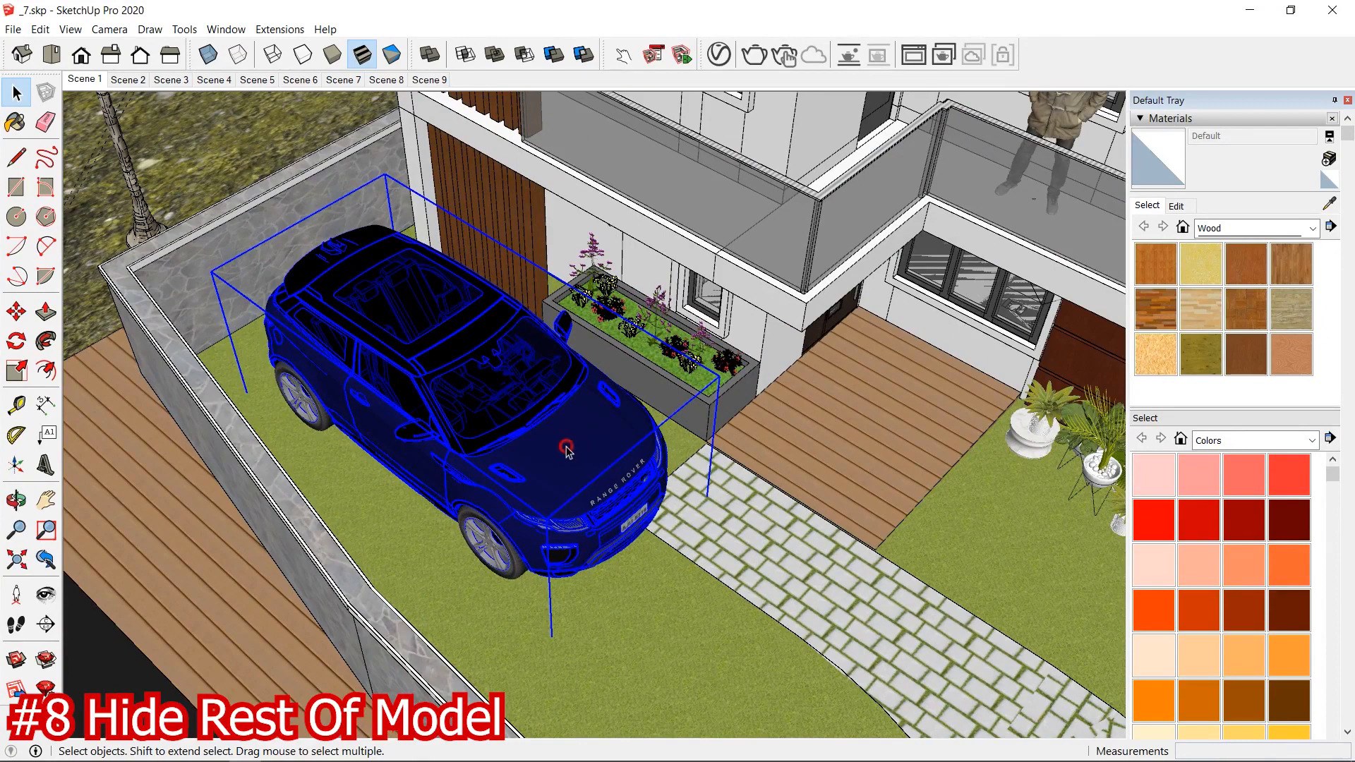
double_click(567, 450)
middle_drag(566, 450, 632, 327)
scroll(607, 332, up, 3)
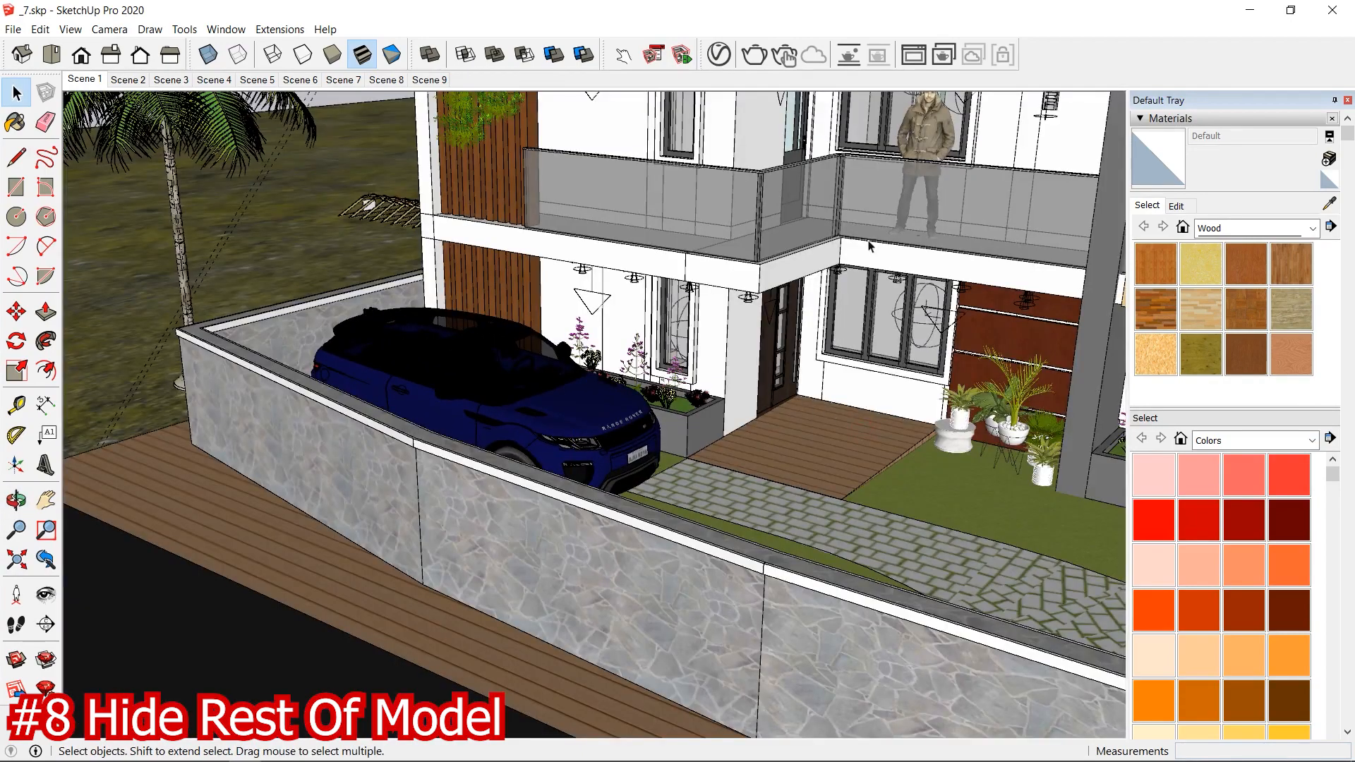
Step: Open the main sloped roof group for editing
middle_drag(869, 246, 628, 248)
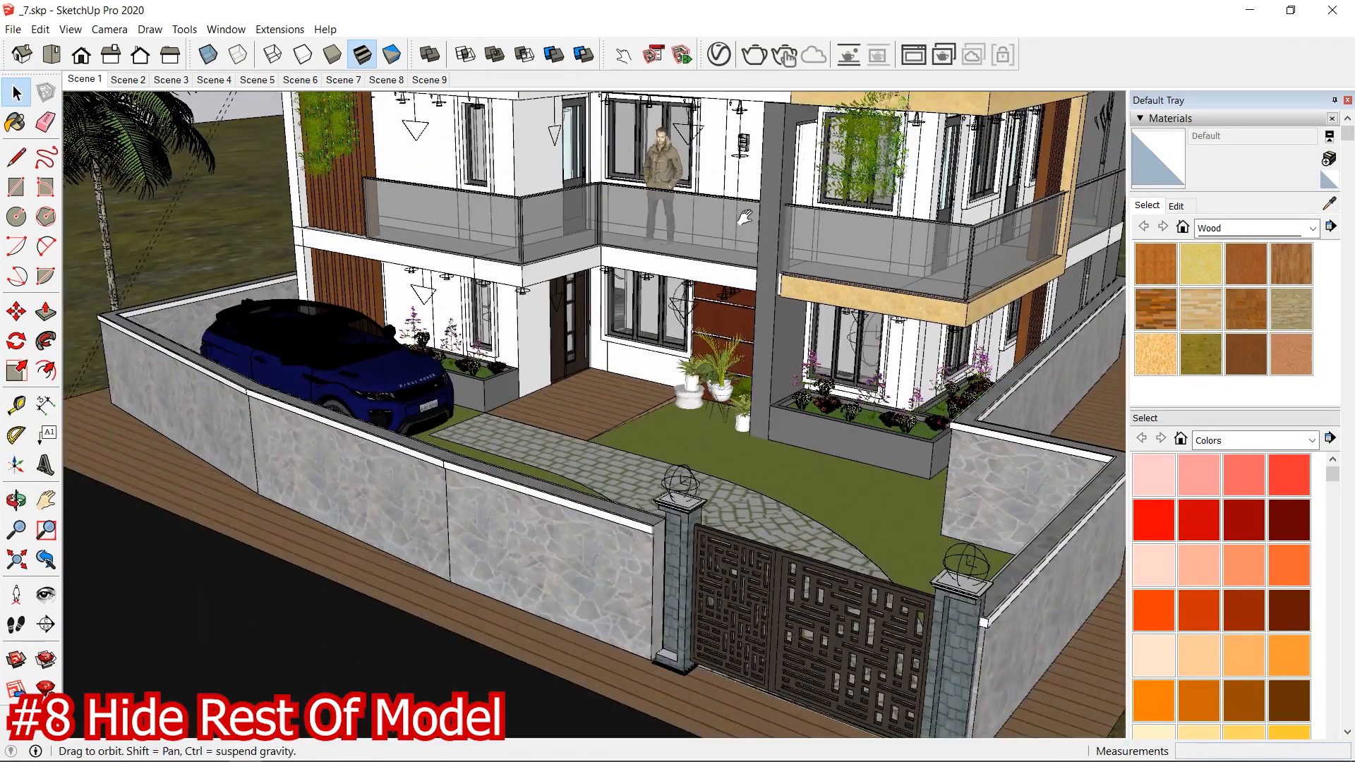
middle_drag(621, 296, 586, 424)
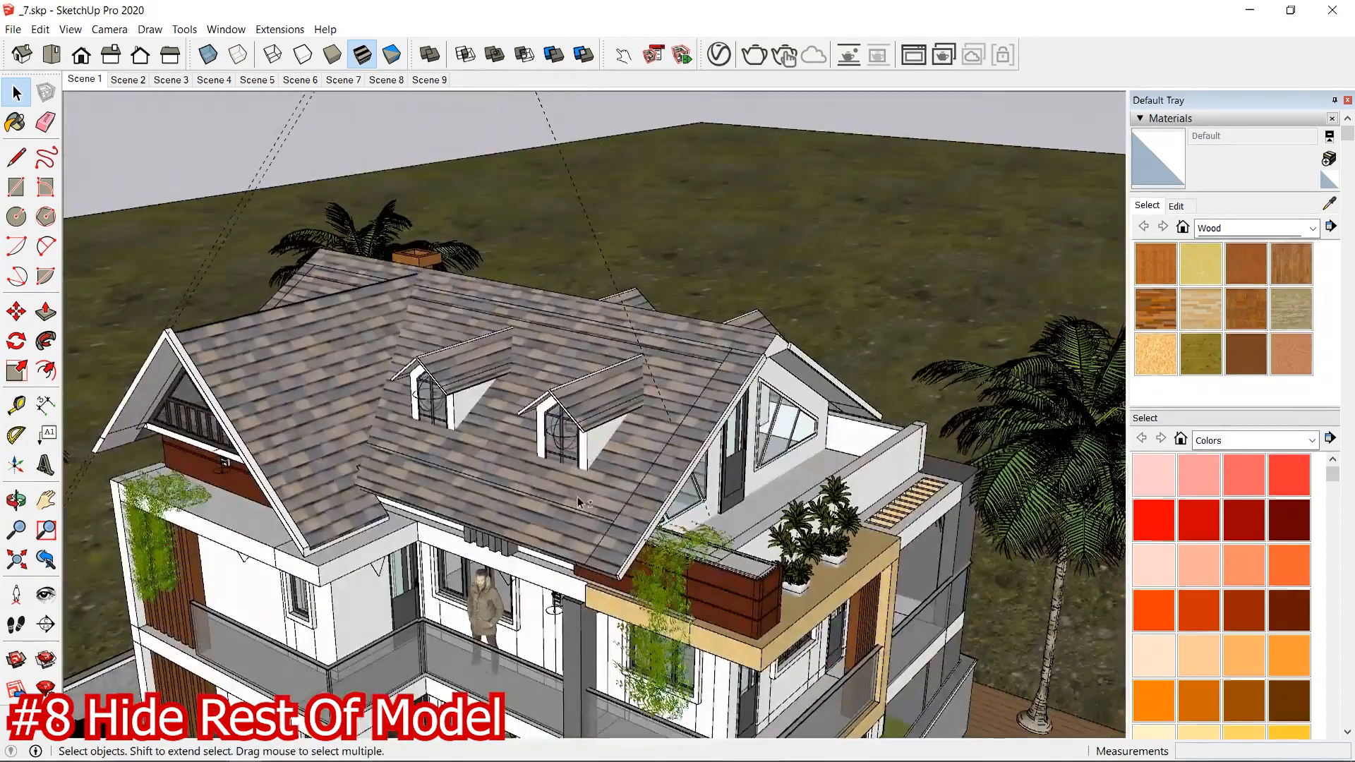
click(581, 432)
double_click(646, 422)
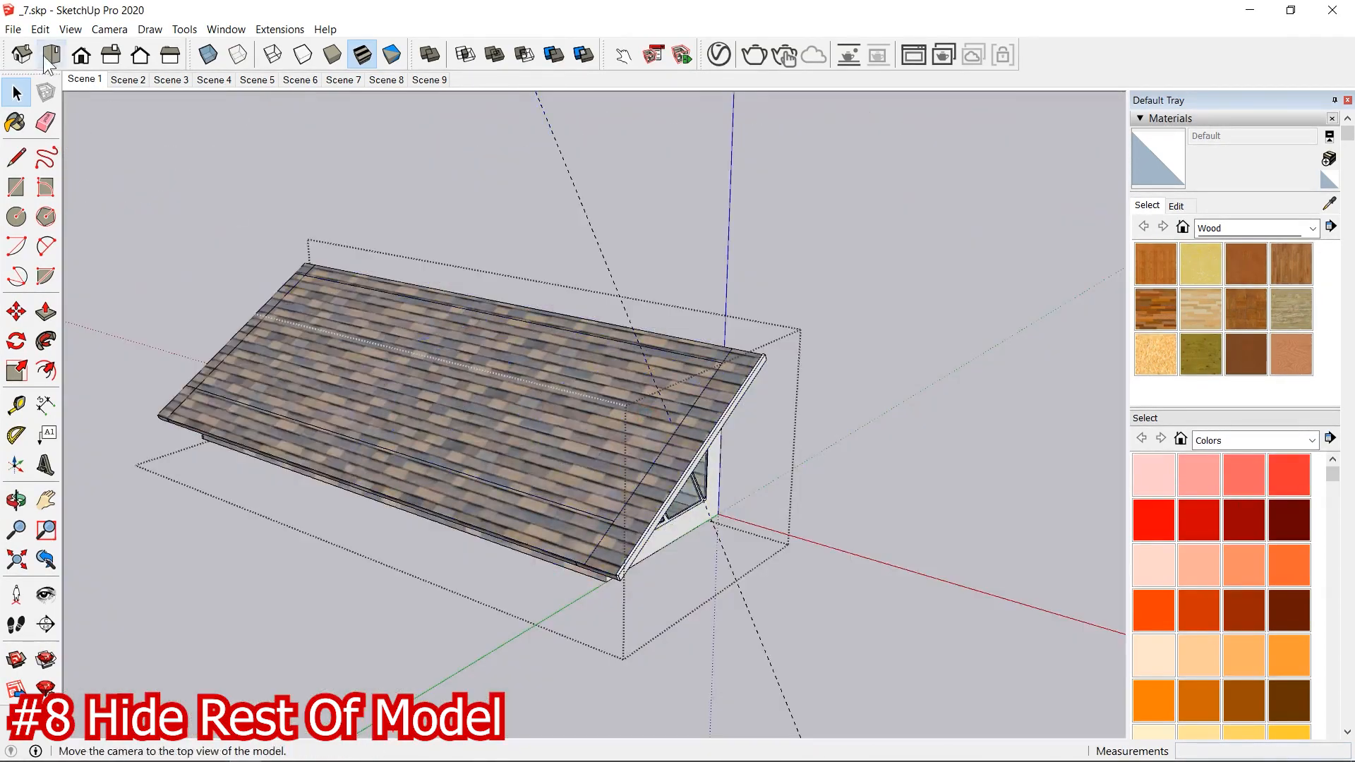
Step: Turn off Hide Rest Of Model while editing the roof, and close the roof group
click(69, 28)
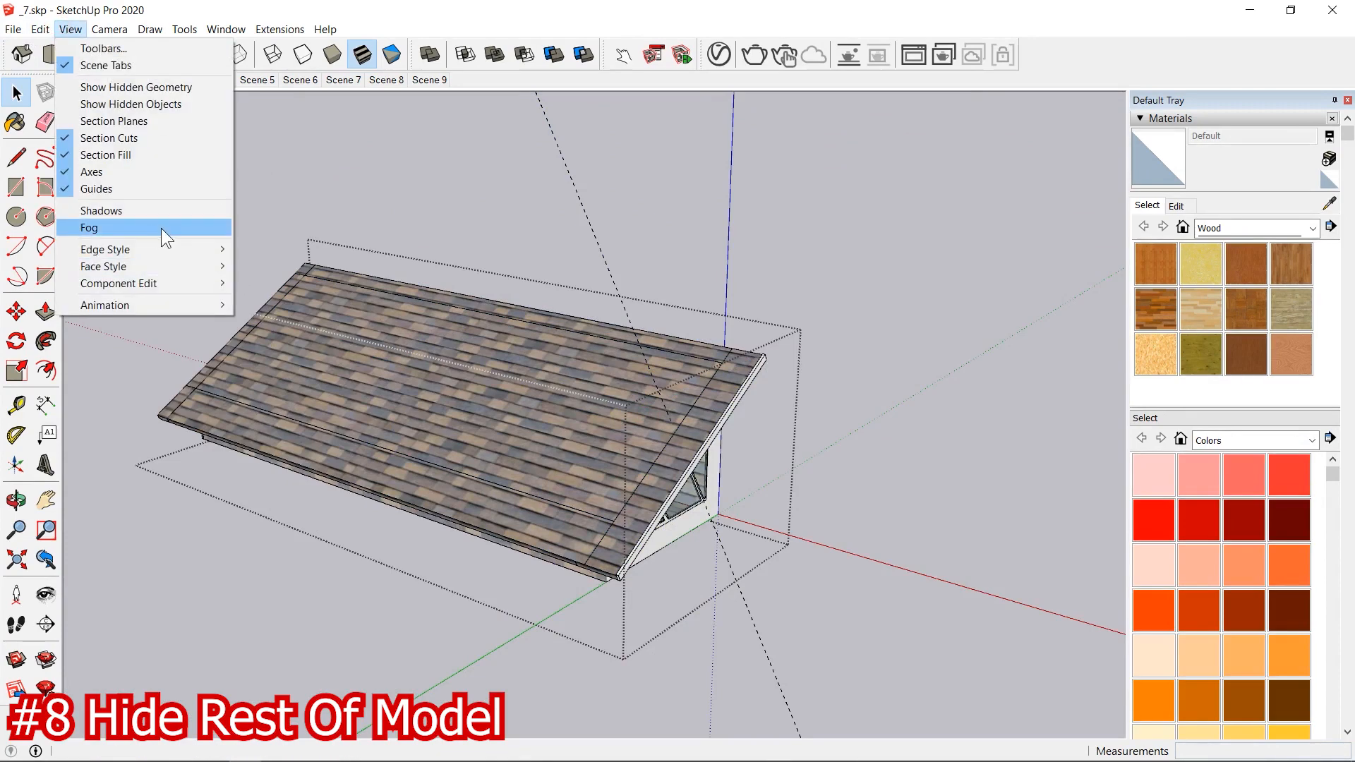
mouse_move(190, 277)
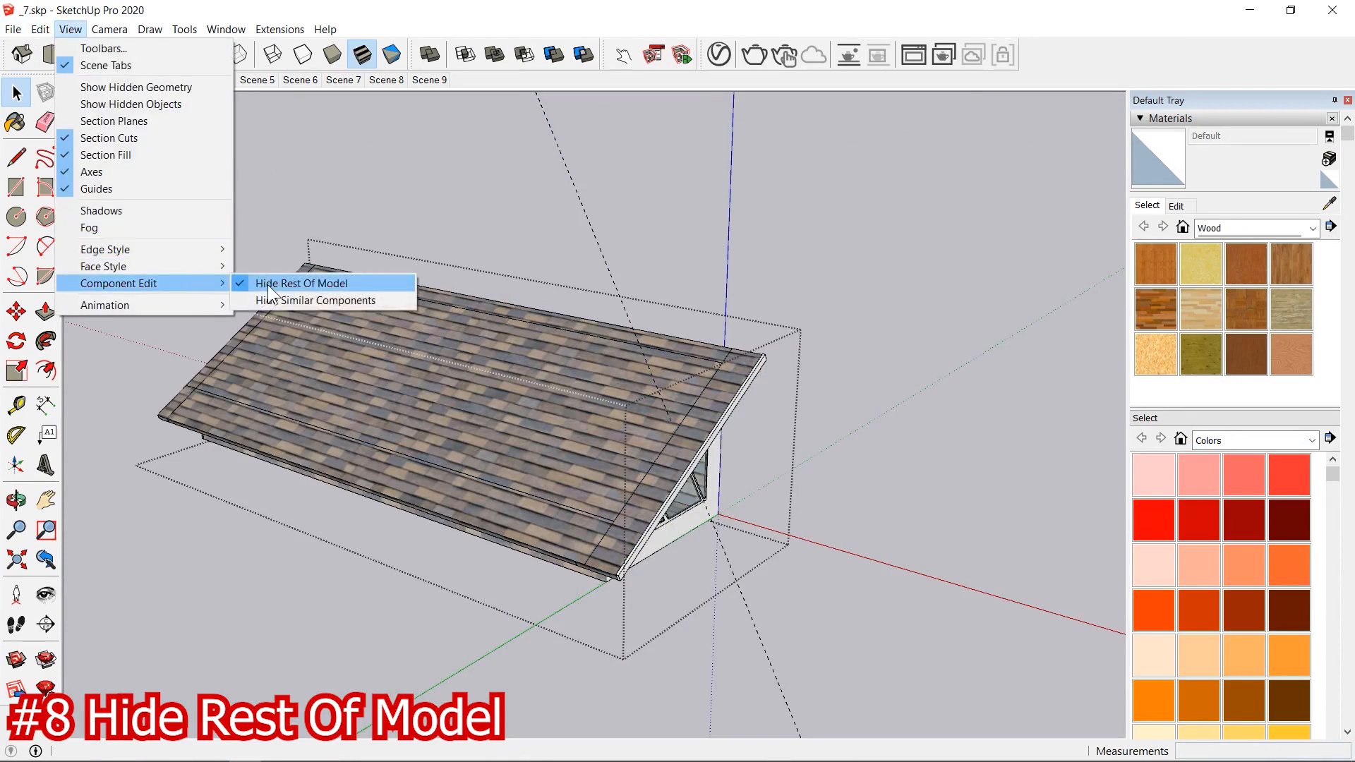
click(363, 282)
scroll(683, 428, down, 4)
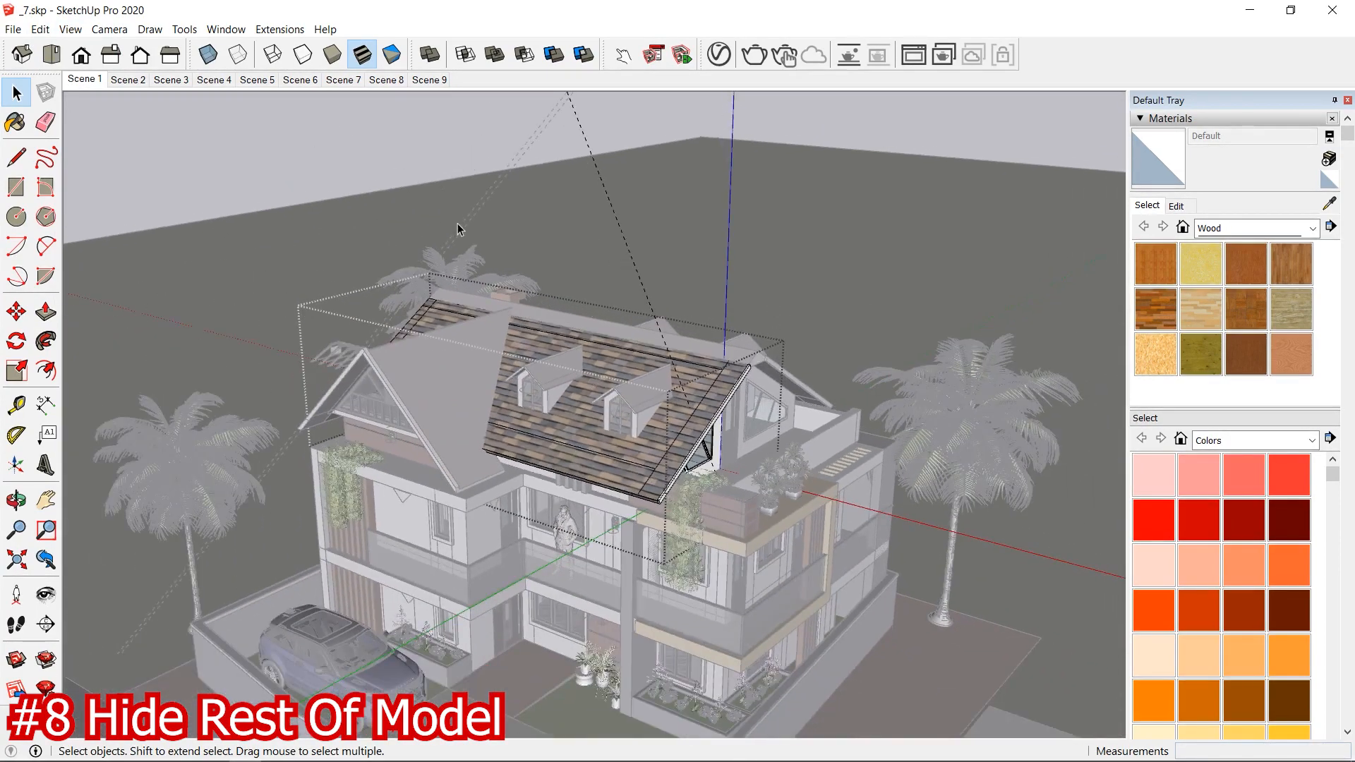
click(903, 282)
Step: Open the upper-floor window group behind the balcony for editing and view it within the house
scroll(736, 514, up, 4)
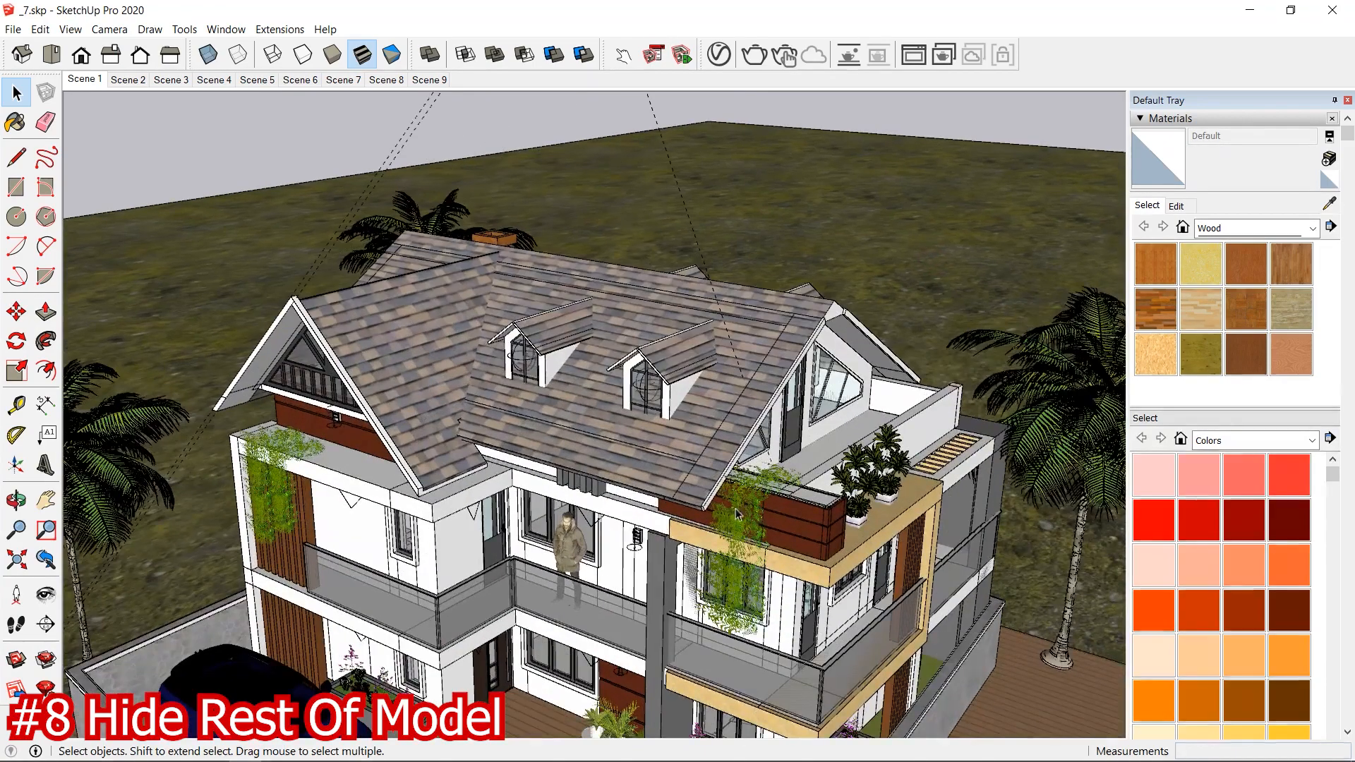
double_click(607, 564)
scroll(574, 537, up, 3)
middle_drag(576, 537, 706, 367)
scroll(661, 496, down, 3)
middle_drag(600, 511, 487, 621)
Step: Turn Hide Rest Of Model back on while editing the window group
click(71, 28)
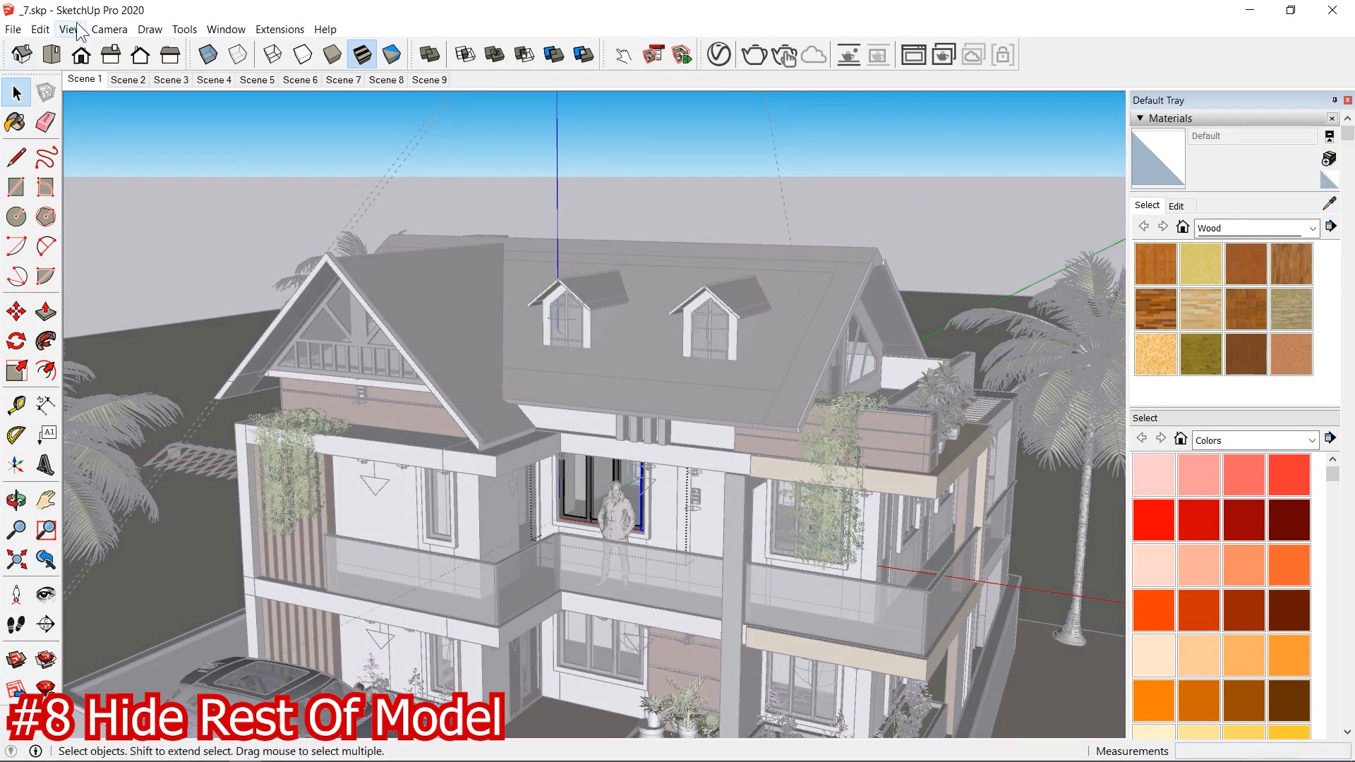
mouse_move(164, 279)
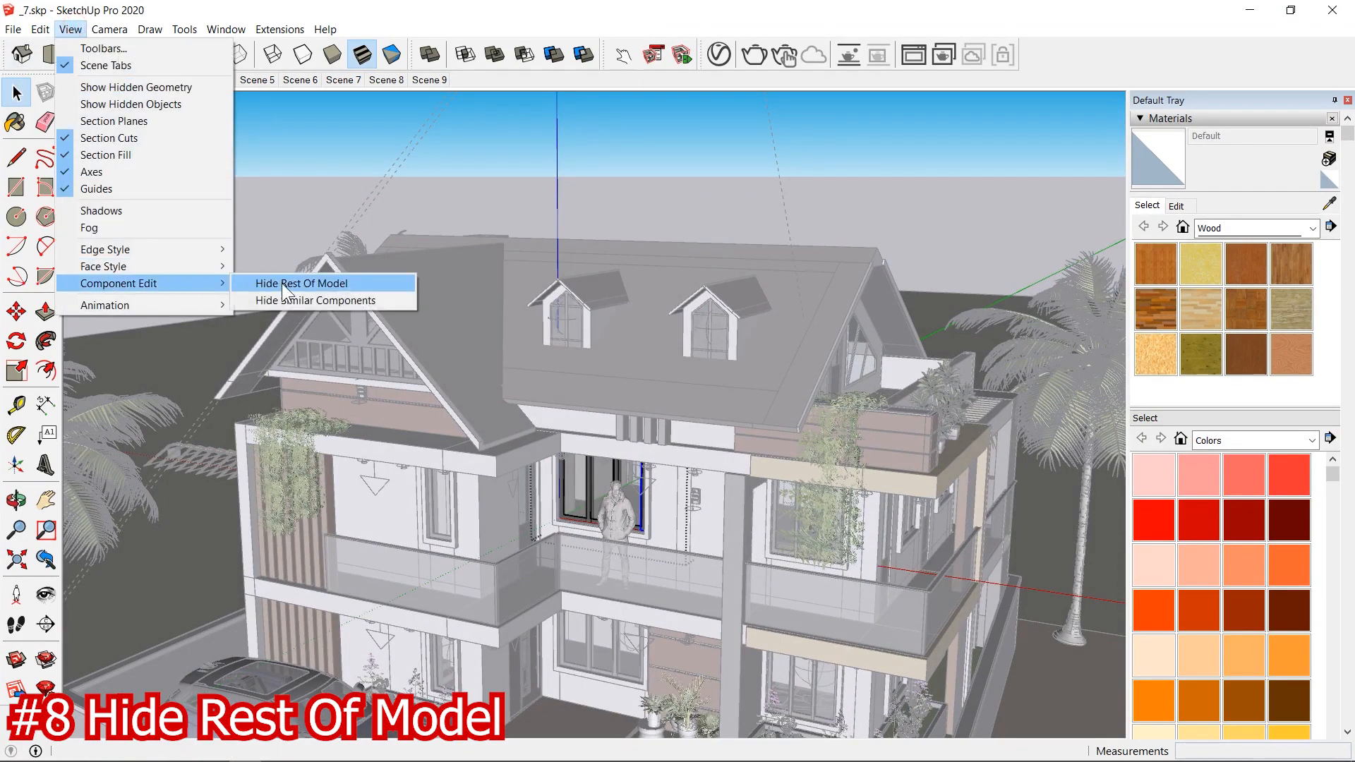
click(343, 283)
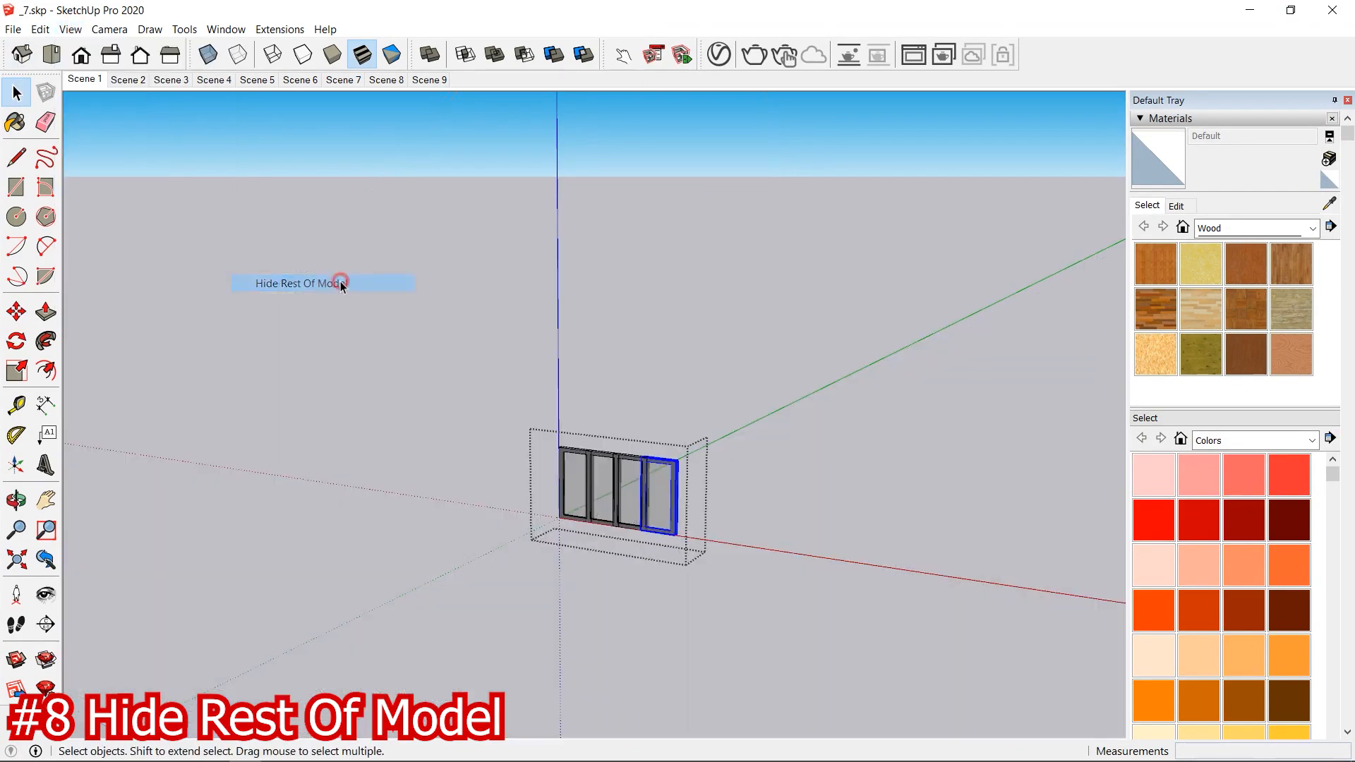
click(442, 321)
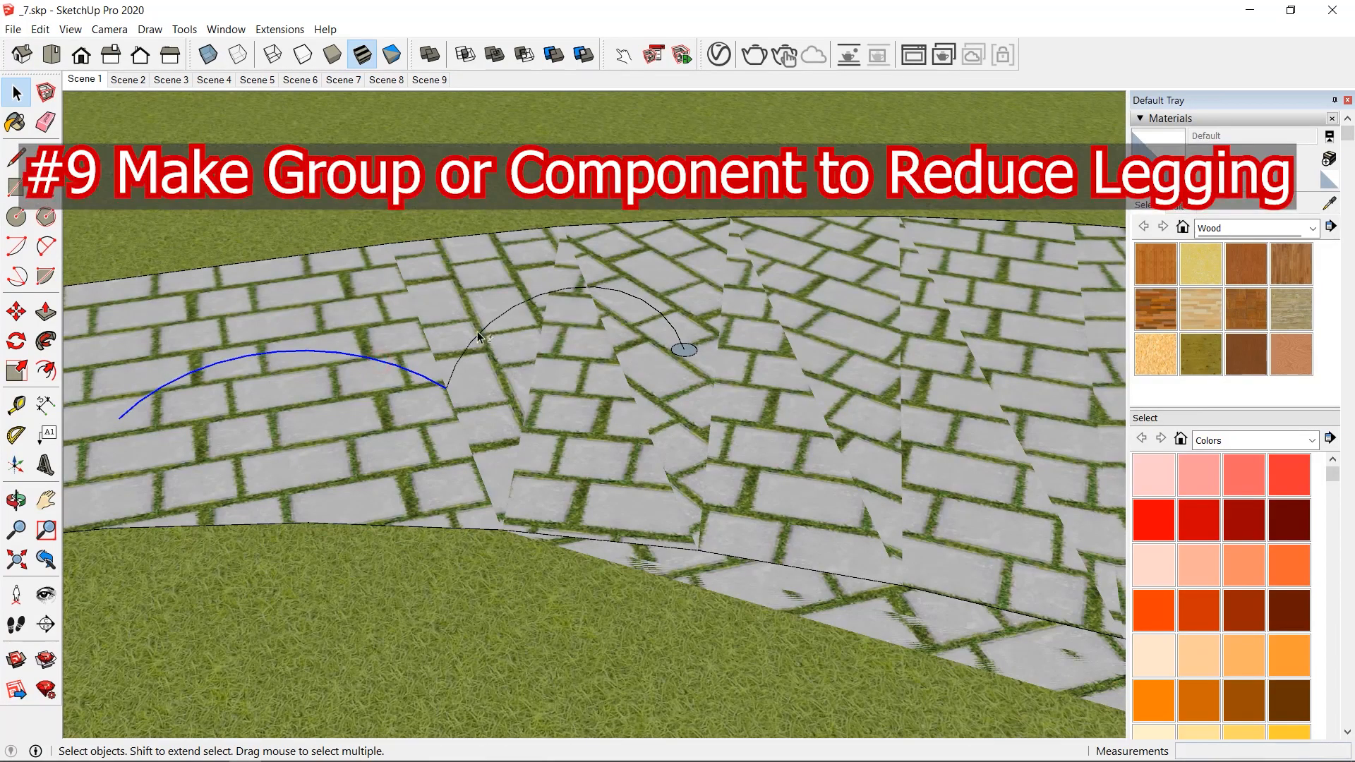
Step: Sweep the small circle along both connected arcs on the paved path with Follow Me
shift+click(487, 333)
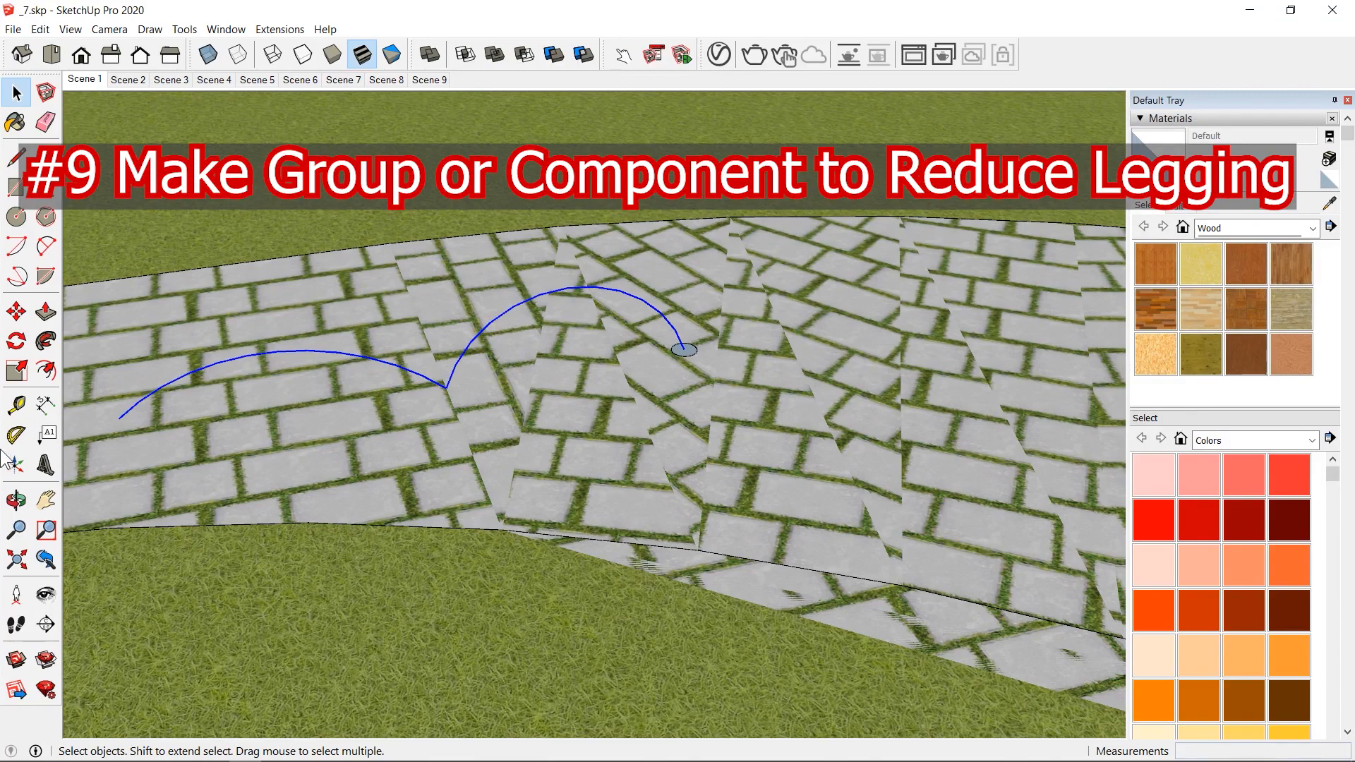
click(42, 346)
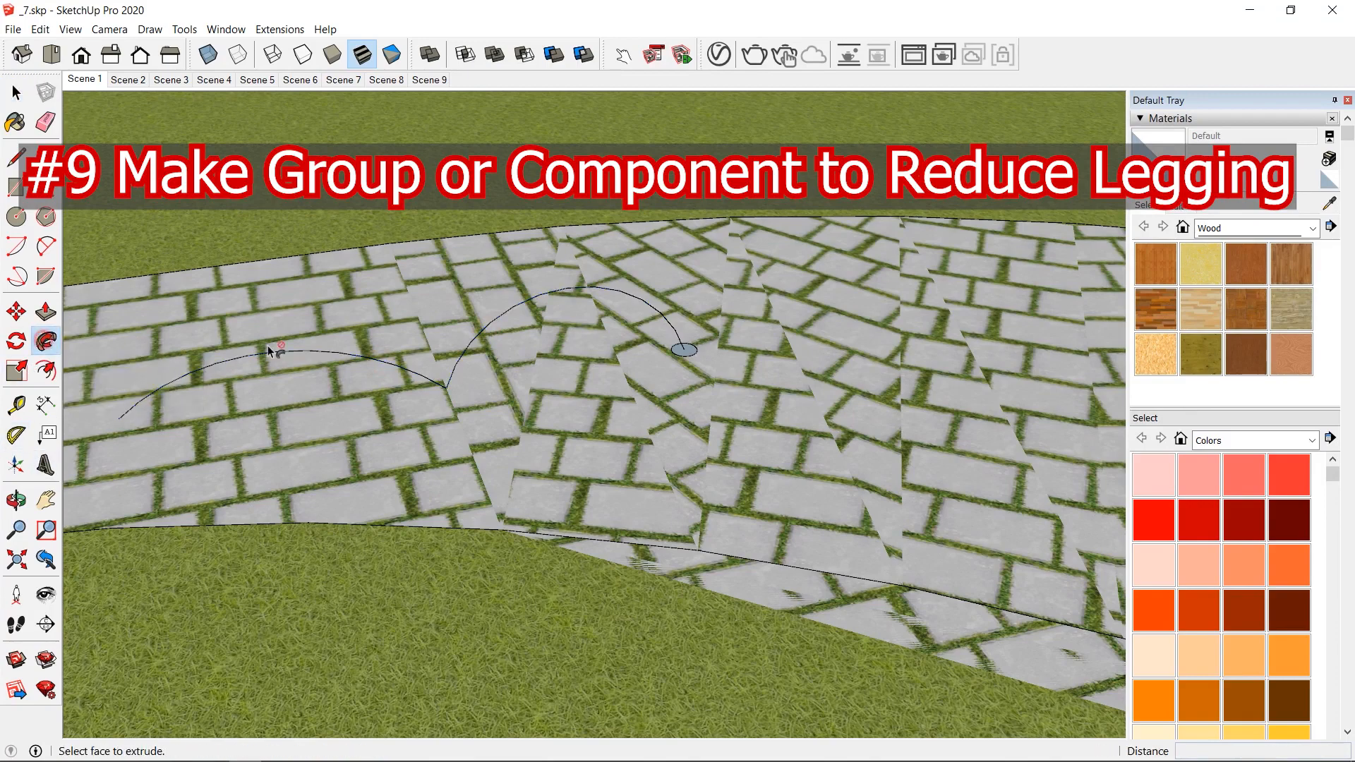
click(684, 350)
middle_drag(254, 401, 676, 374)
key(space)
middle_drag(595, 392, 513, 381)
Step: Inspect the swept tube by selecting its curved surfaces individually
click(611, 381)
click(491, 414)
scroll(560, 361, down, 5)
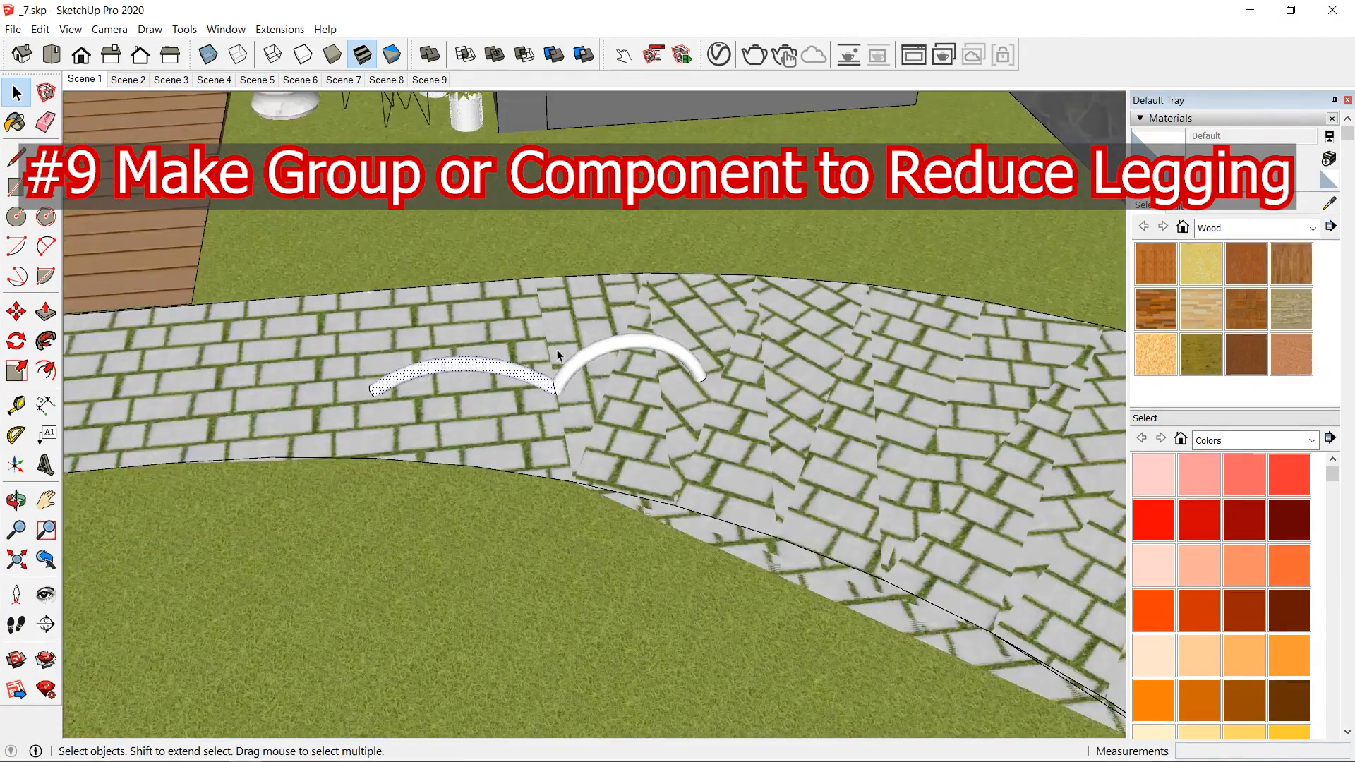
middle_drag(561, 362, 600, 455)
scroll(600, 456, up, 5)
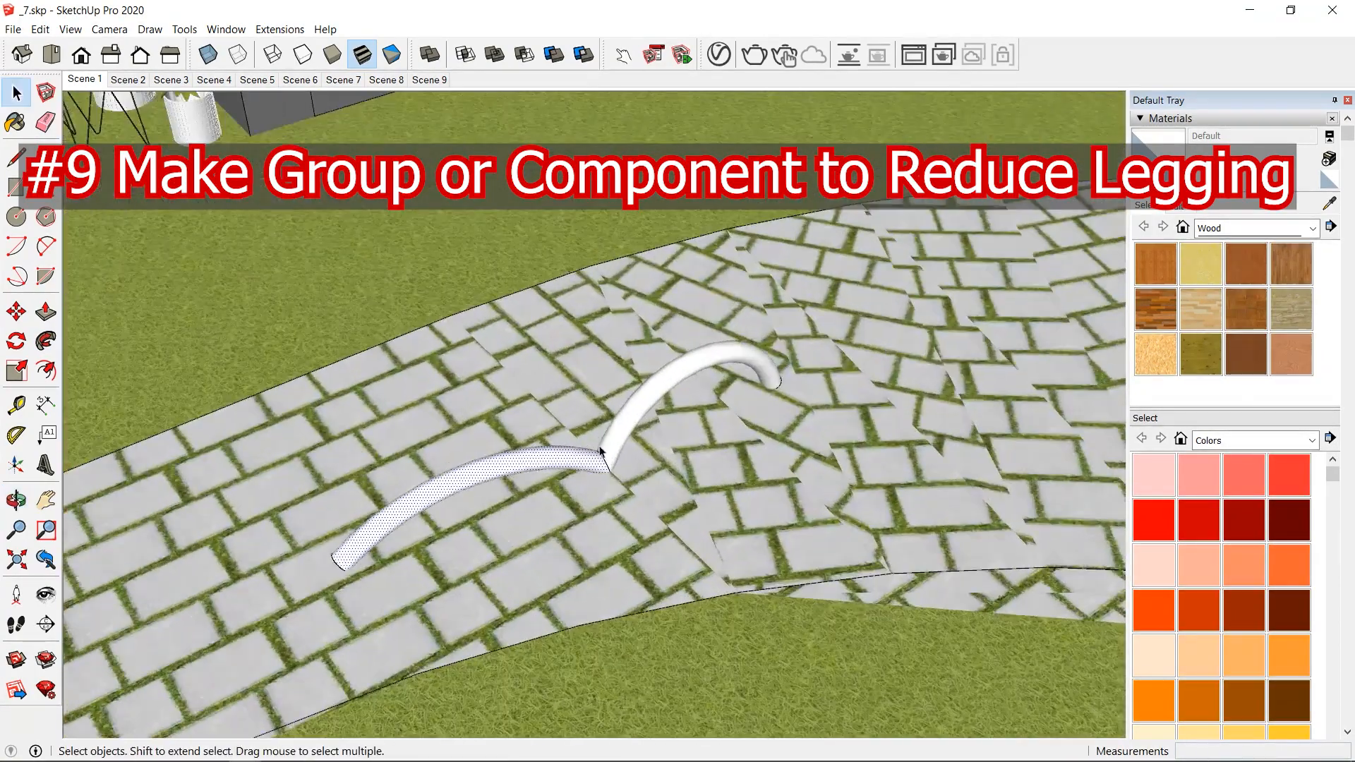
click(619, 400)
Step: Select all connected geometry of the double-arc tube and make it a group
triple_click(520, 456)
scroll(524, 459, down, 6)
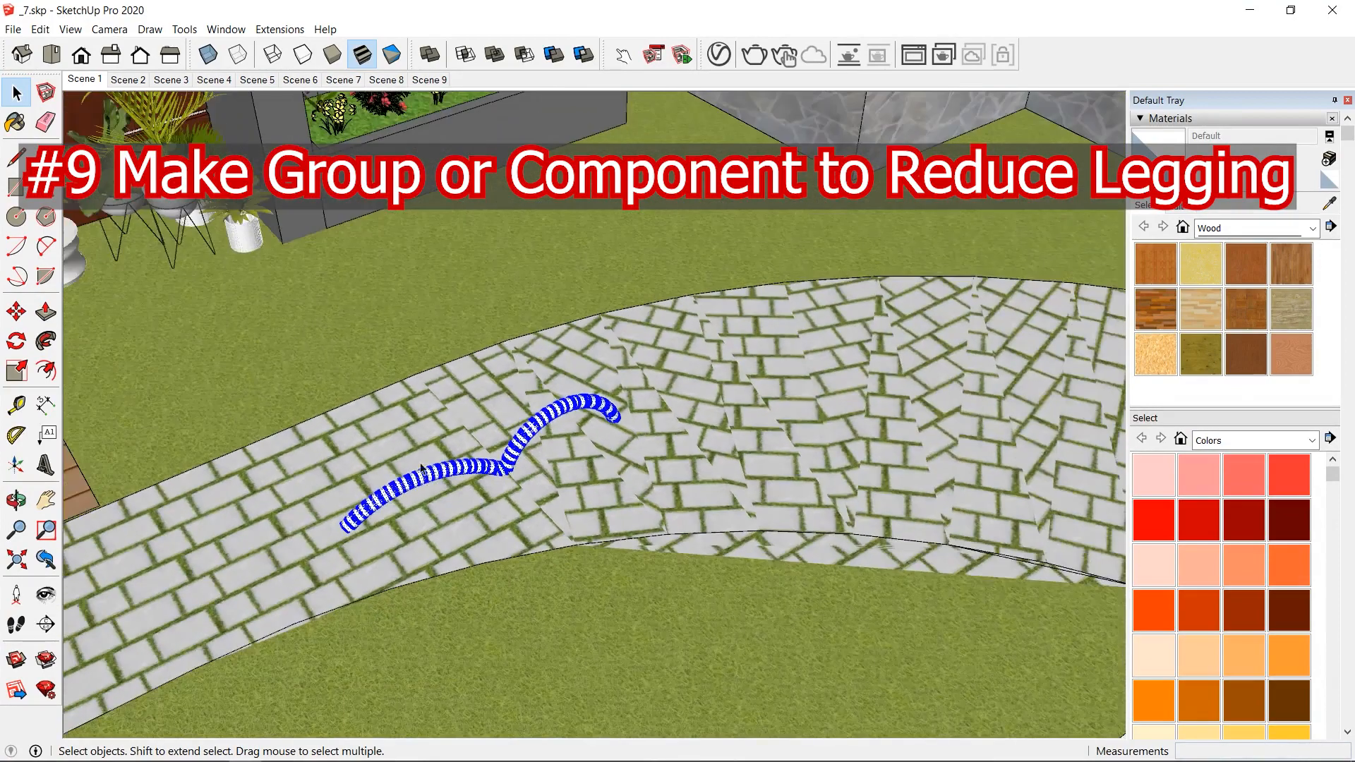
scroll(422, 469, down, 4)
middle_drag(390, 461, 453, 495)
scroll(453, 495, up, 7)
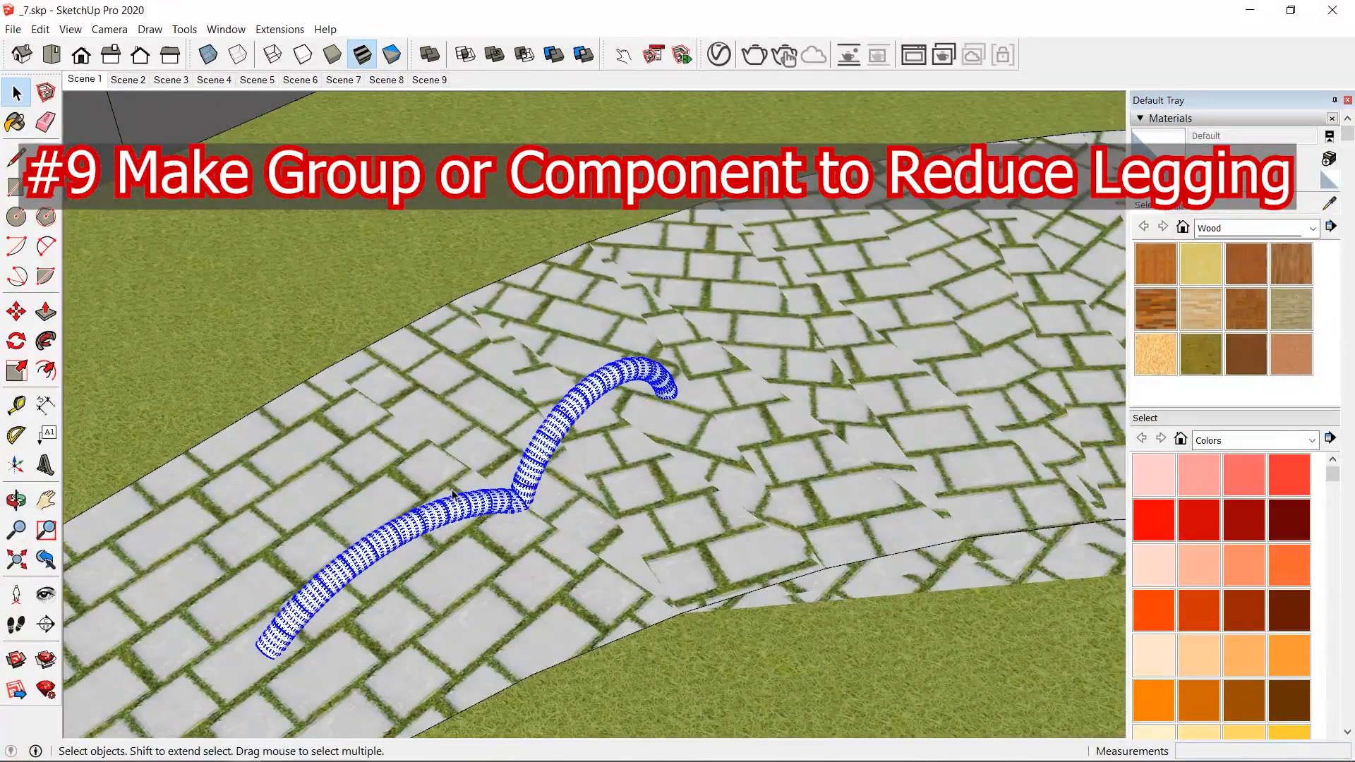
right_click(452, 494)
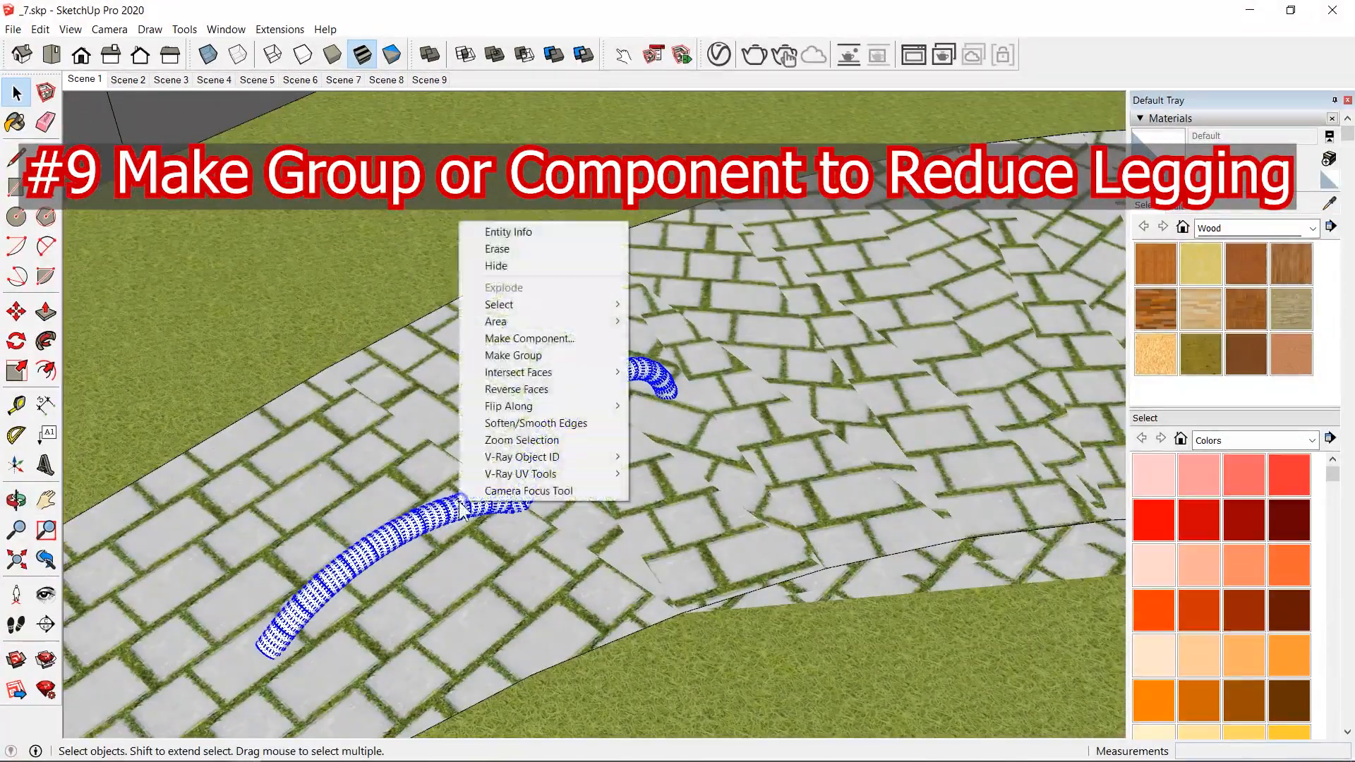
click(551, 360)
Step: Move the grouped tube by its end corner off the paved path onto the grass behind it
scroll(510, 451, down, 3)
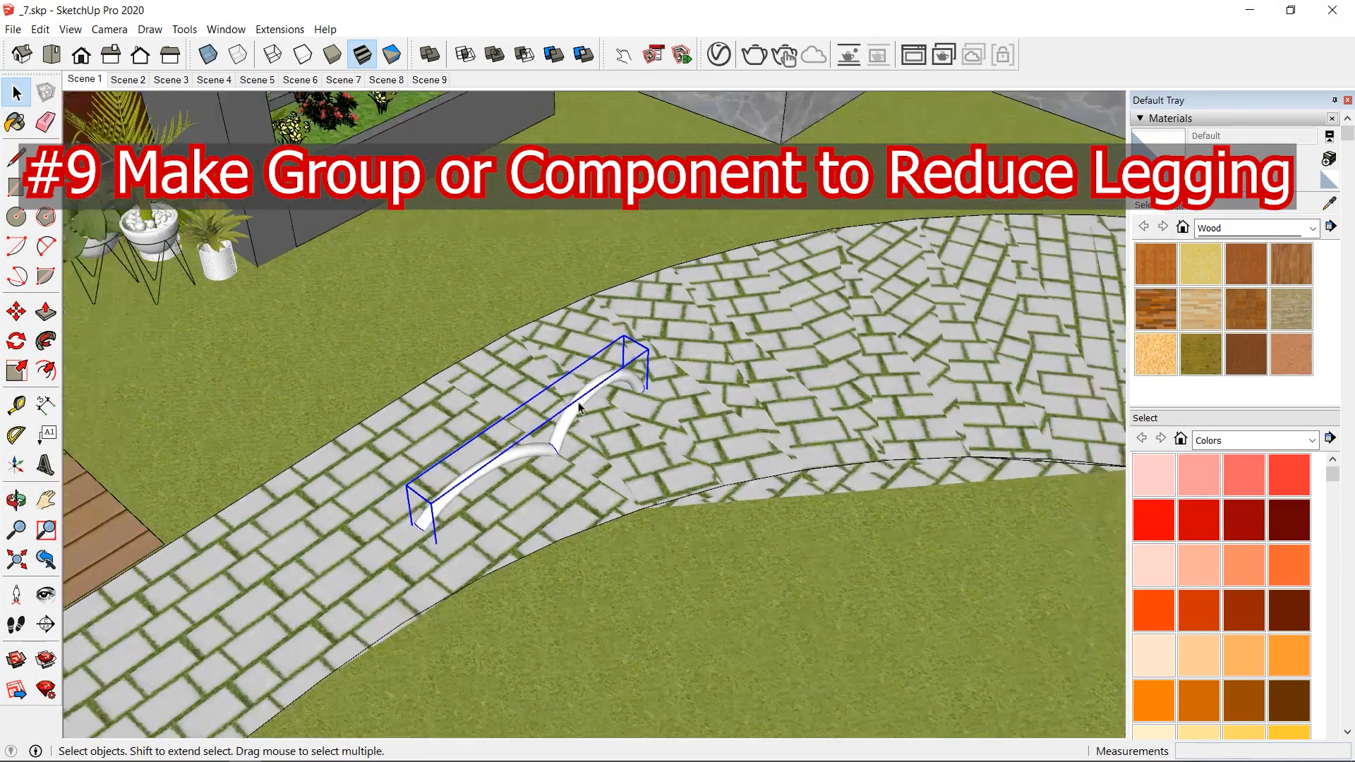
scroll(510, 452, up, 5)
middle_drag(511, 452, 741, 485)
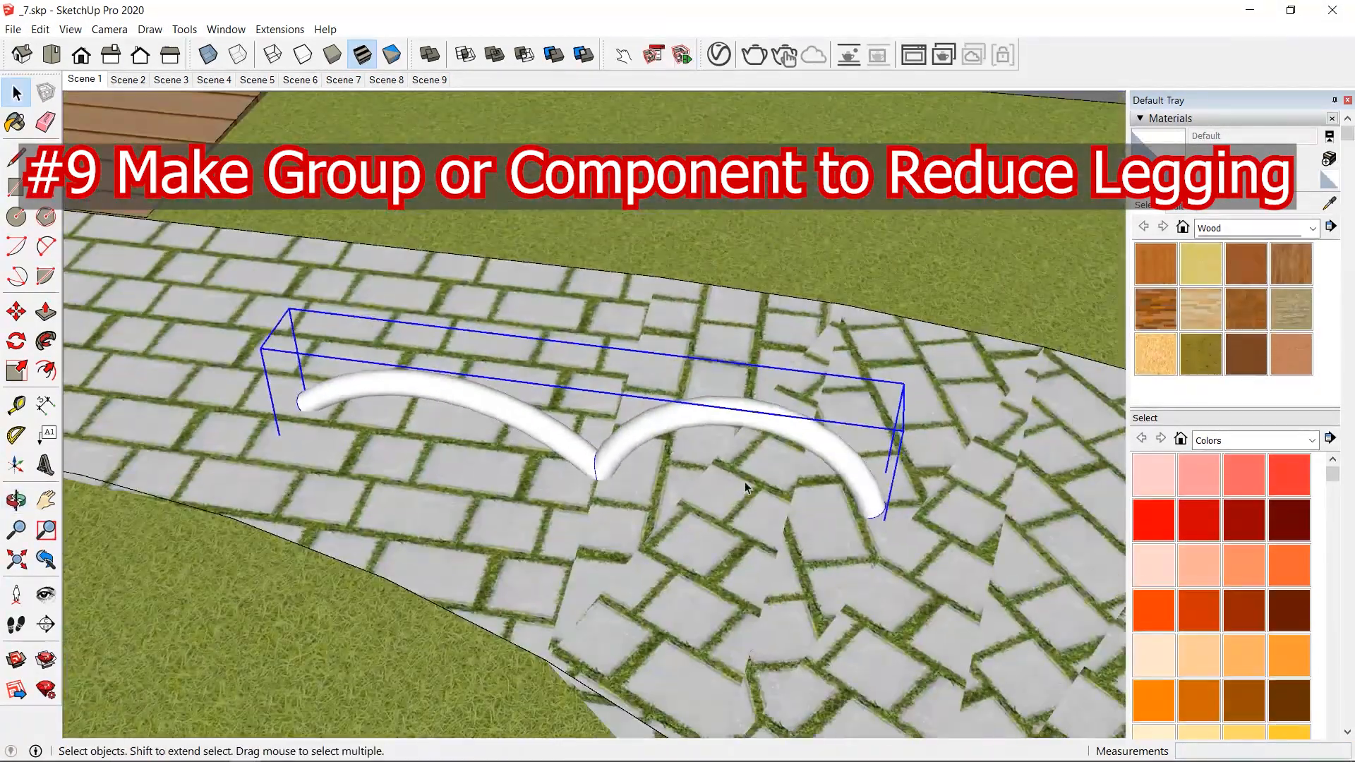
key(m)
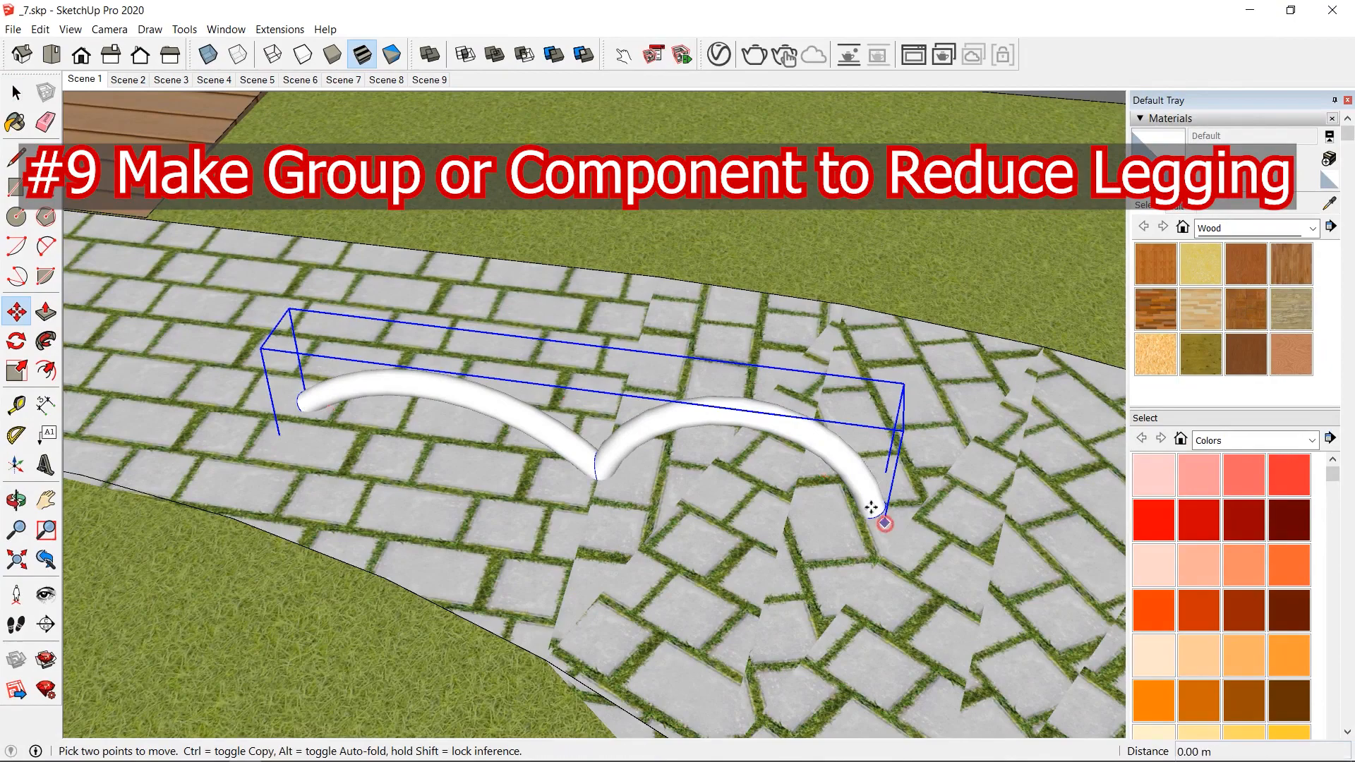
click(882, 518)
click(792, 272)
scroll(626, 278, down, 5)
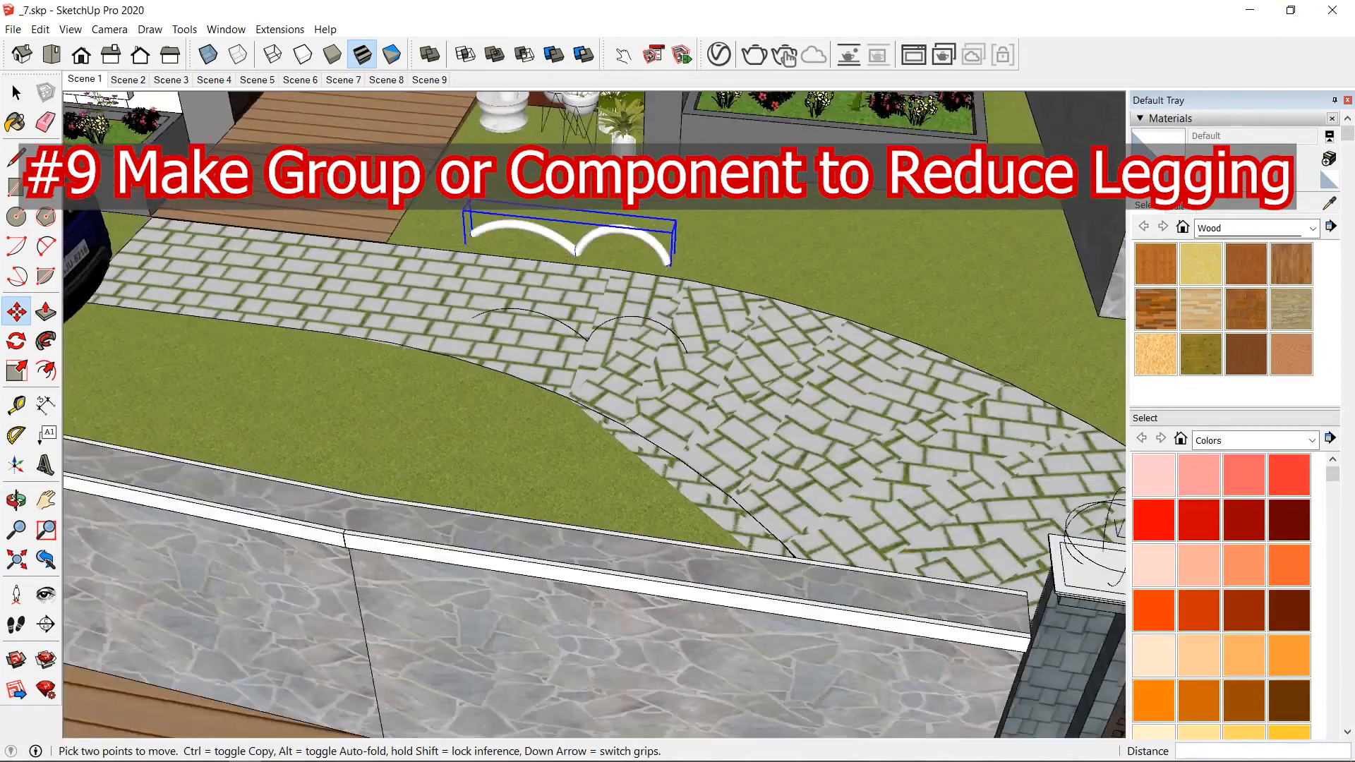
Step: Sample the material of the open ground beside the house and show its texture settings for editing
shift+middle_drag(673, 227, 724, 493)
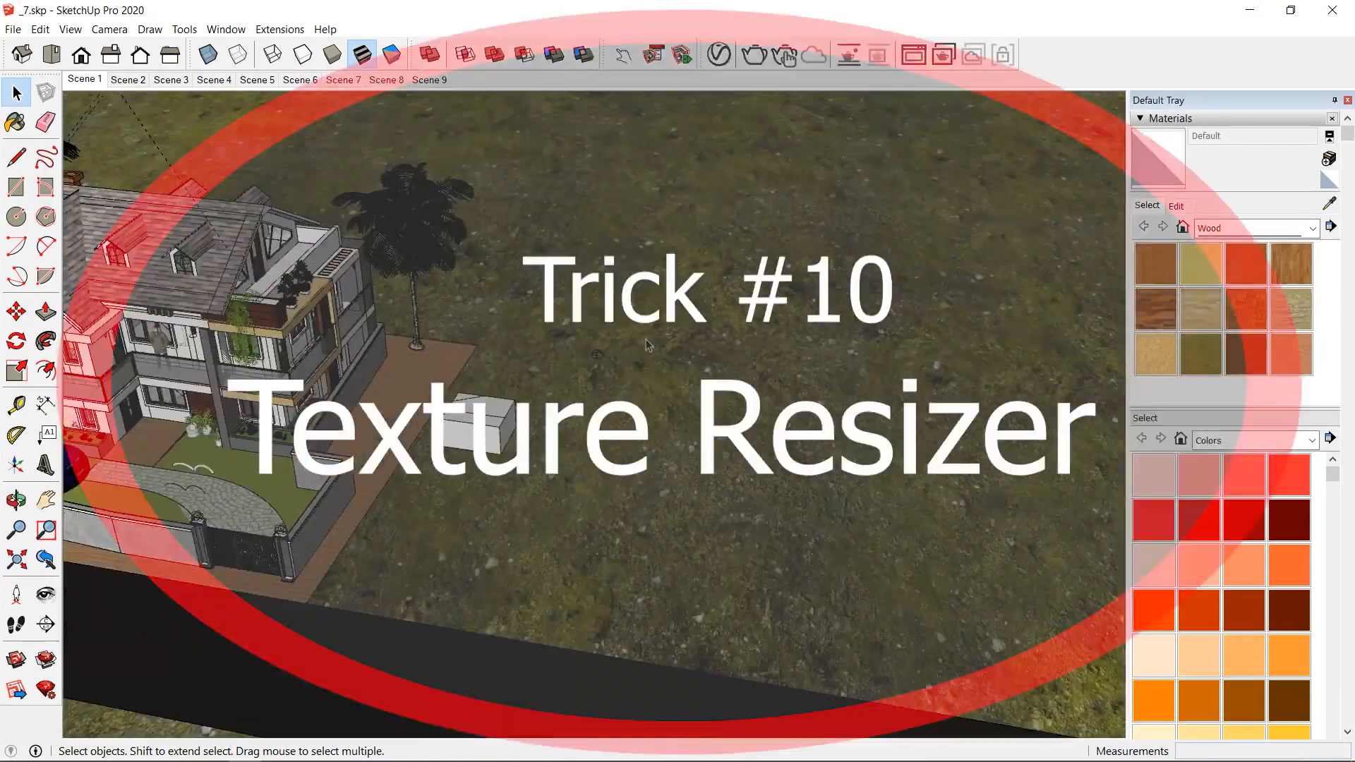
scroll(653, 338, down, 6)
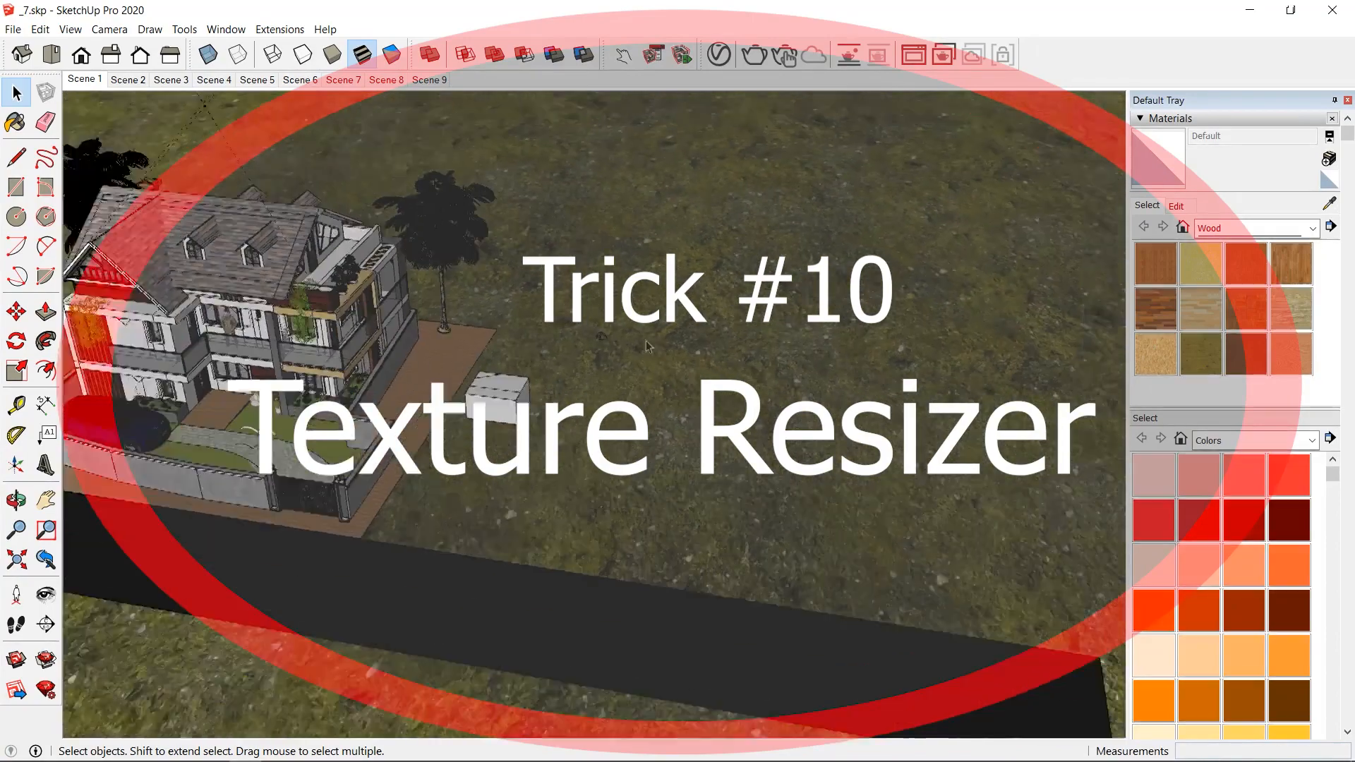
scroll(592, 359, up, 3)
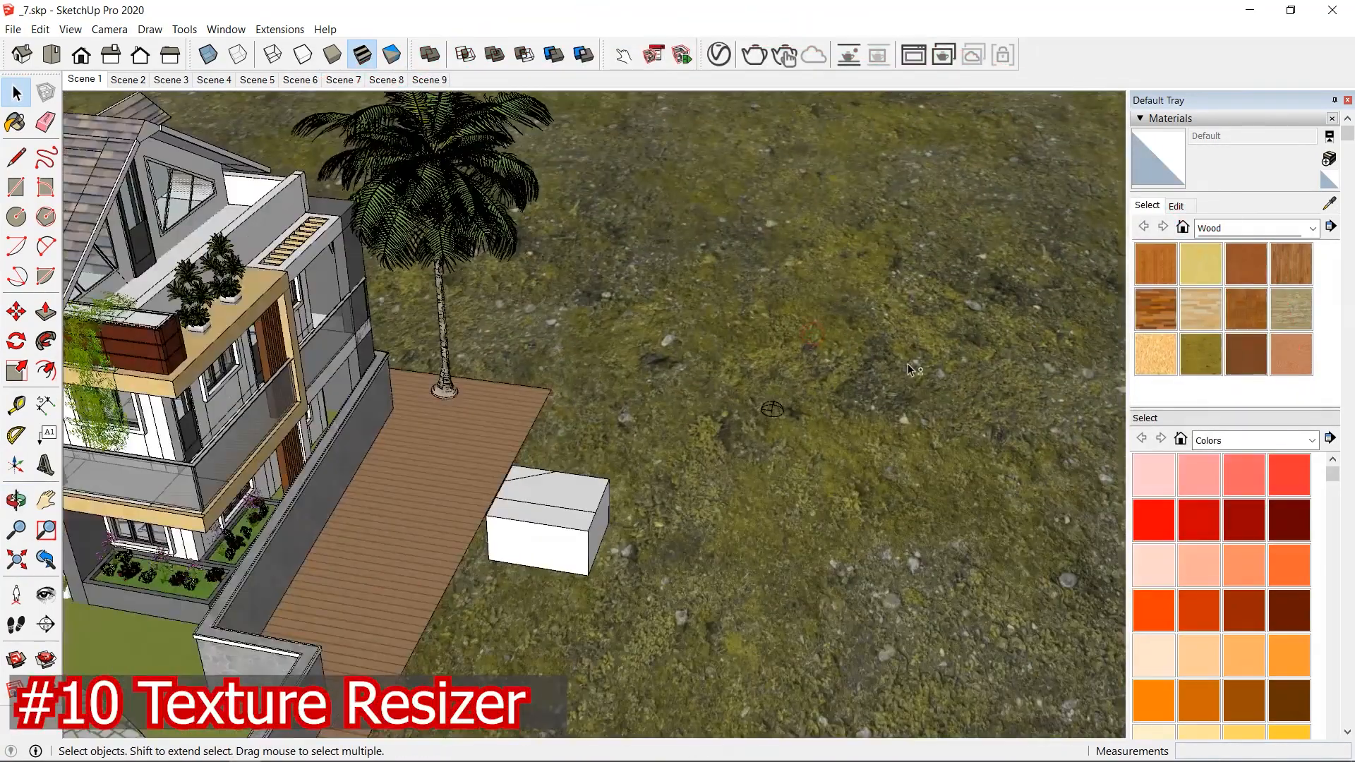
middle_drag(908, 363, 528, 323)
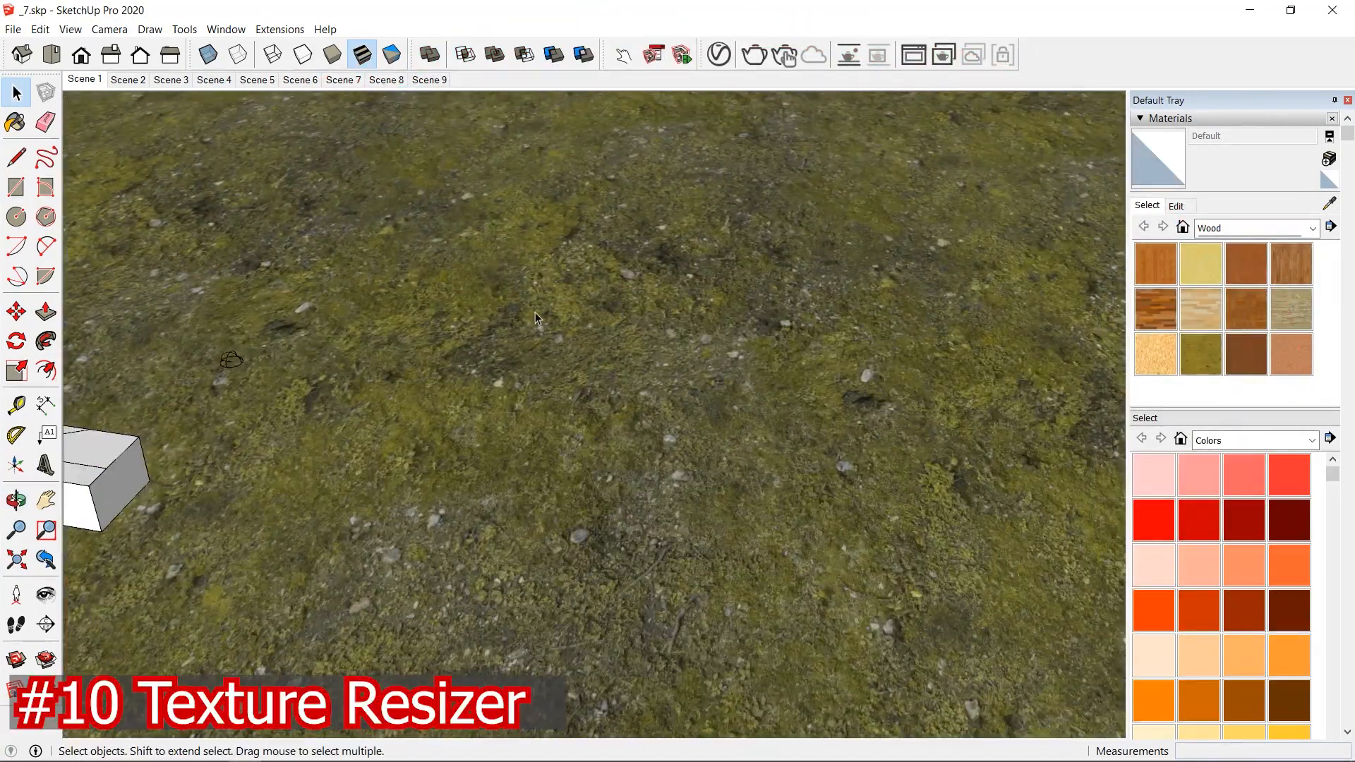
click(15, 122)
key(alt)
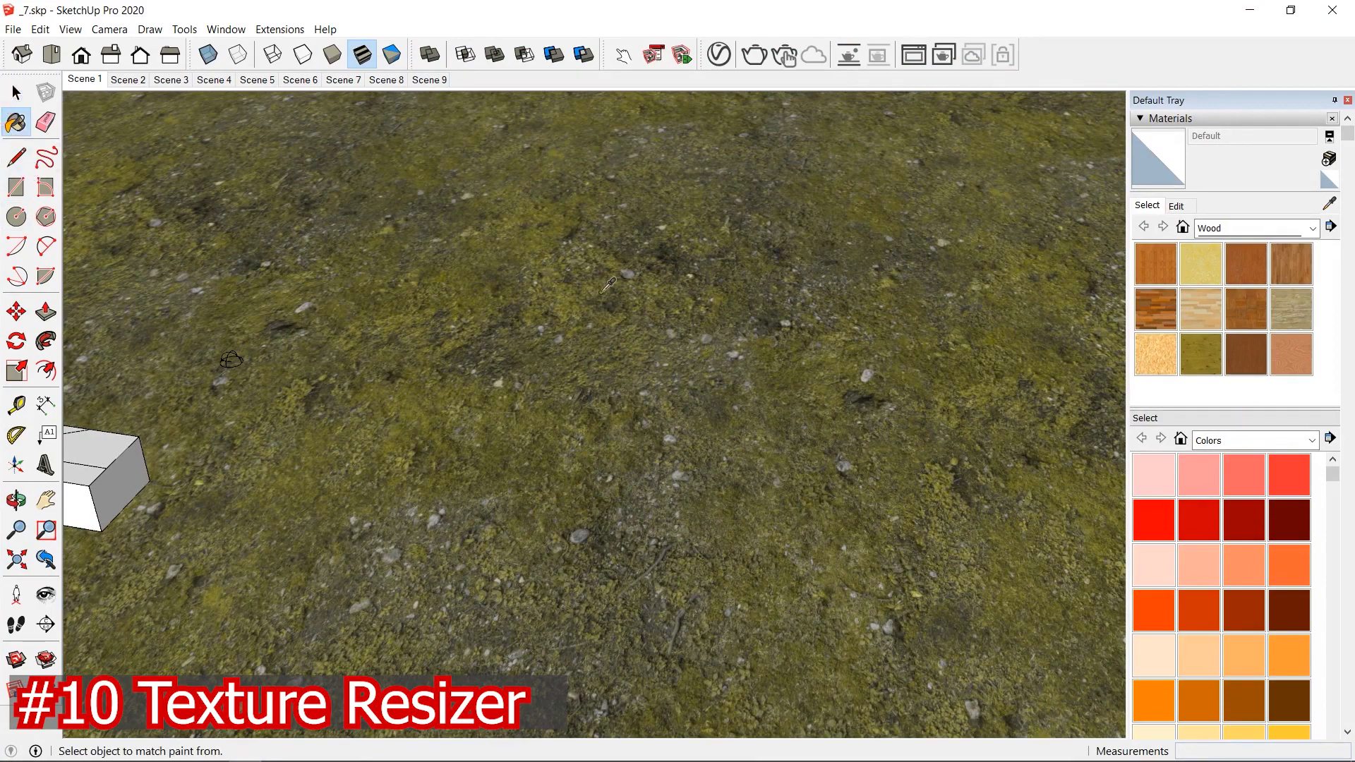
alt+click(574, 438)
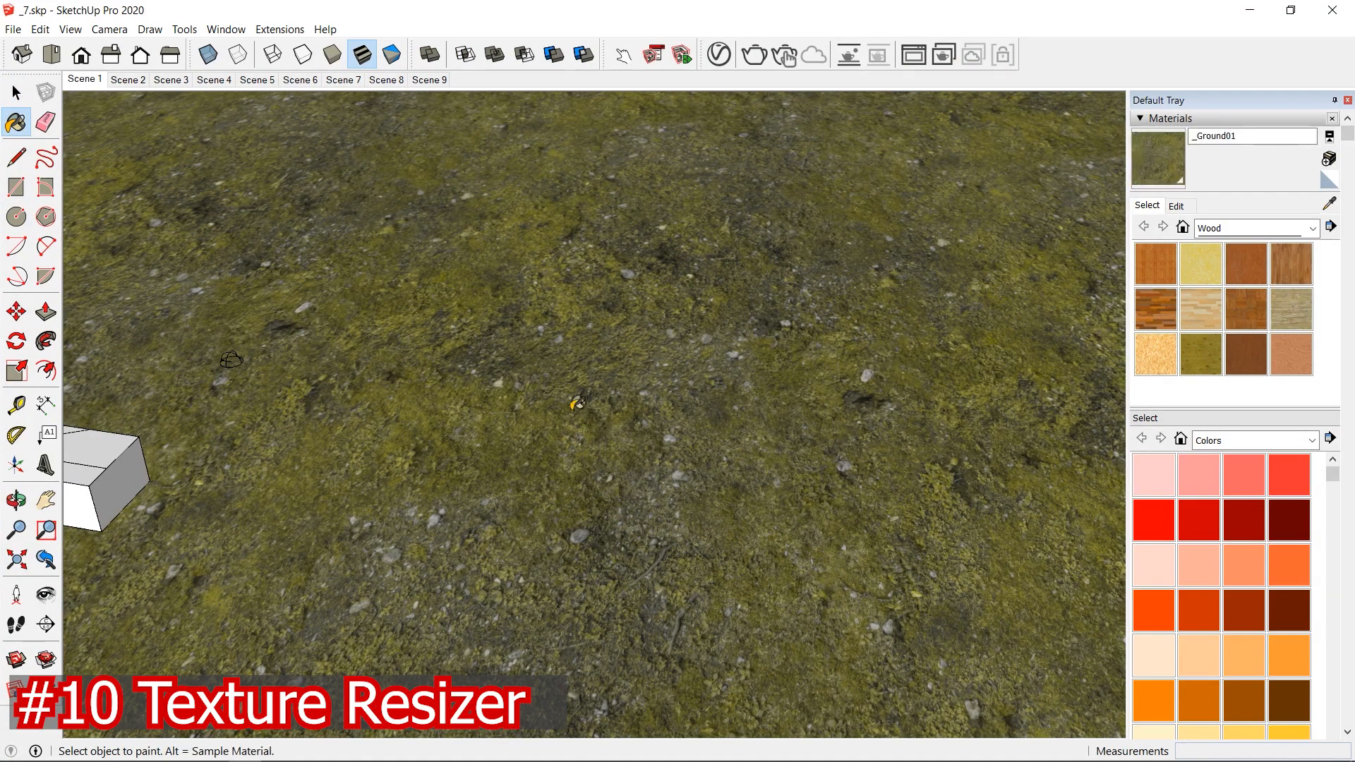
click(1176, 206)
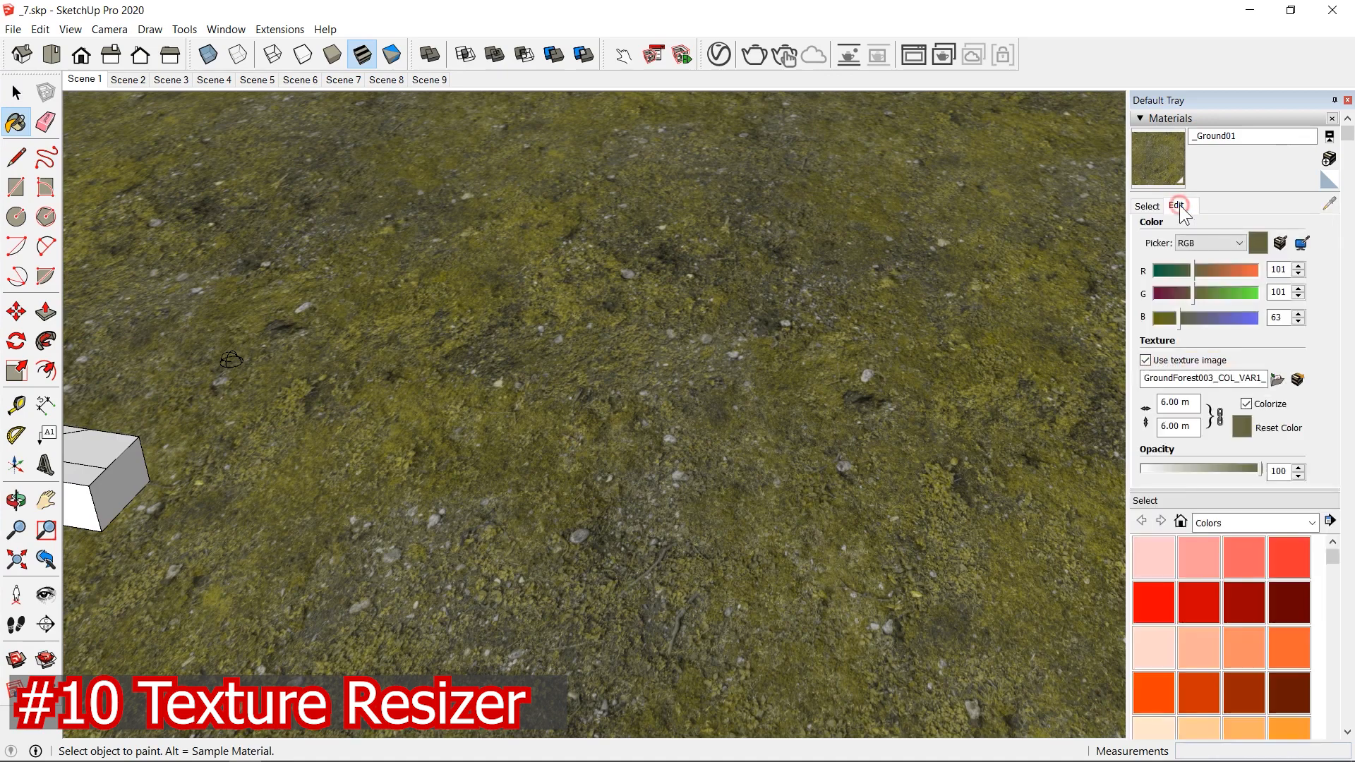
Step: Open the ground material's texture image in the external Photos viewer and check its file information
click(1298, 383)
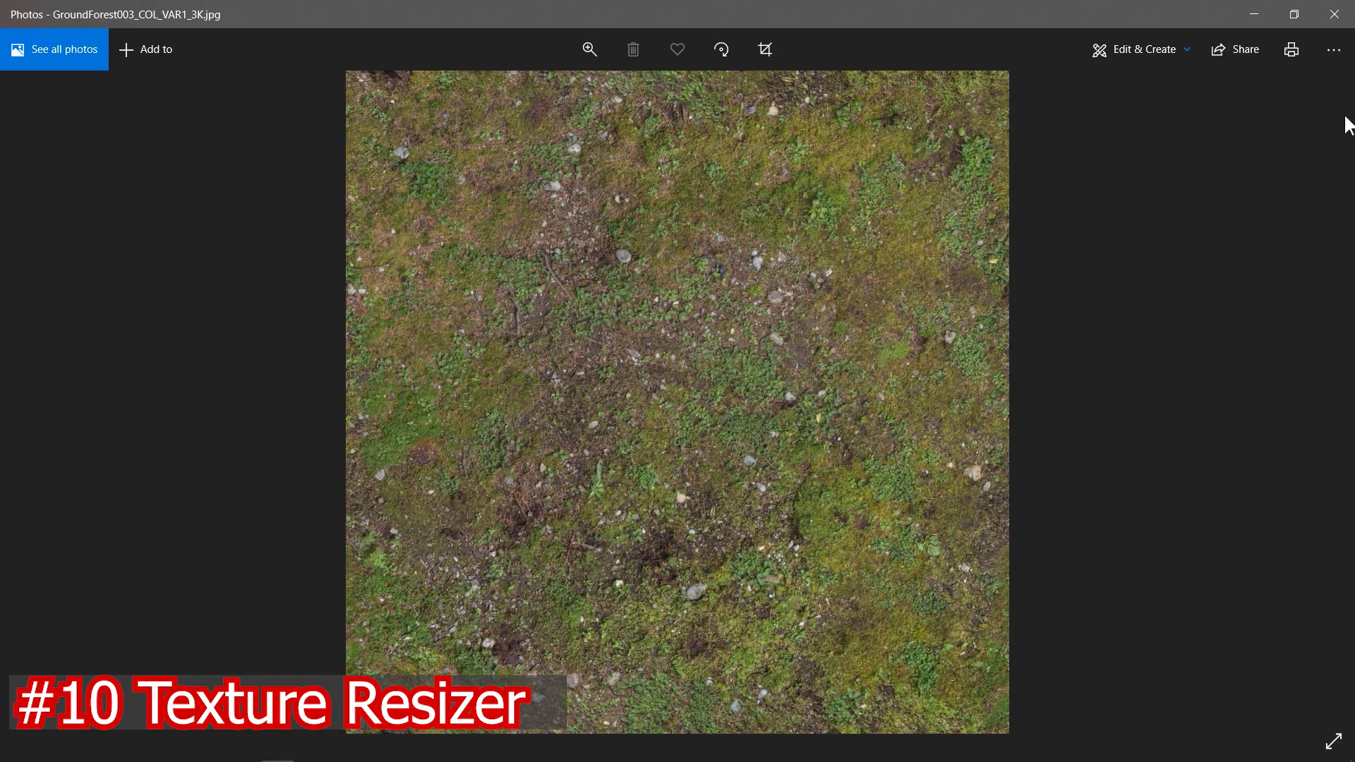
click(1333, 49)
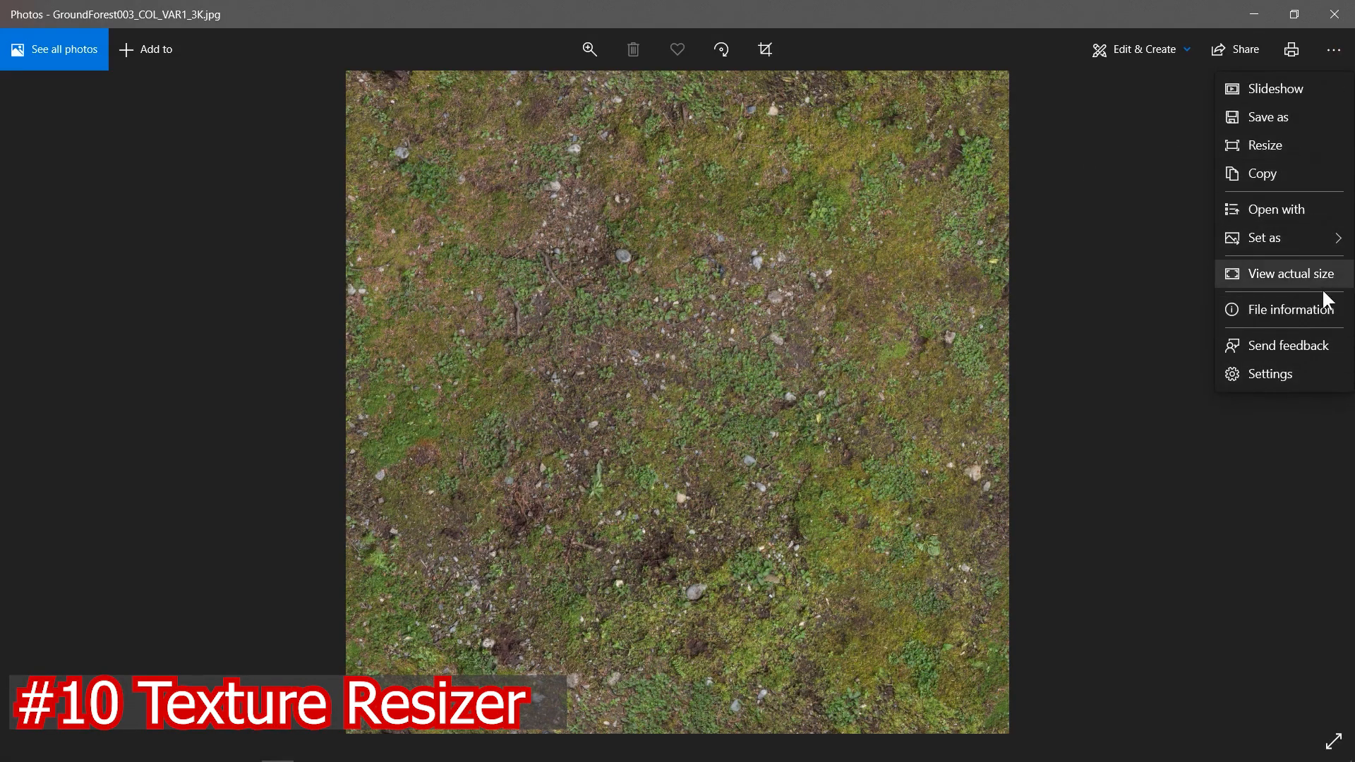
click(1301, 309)
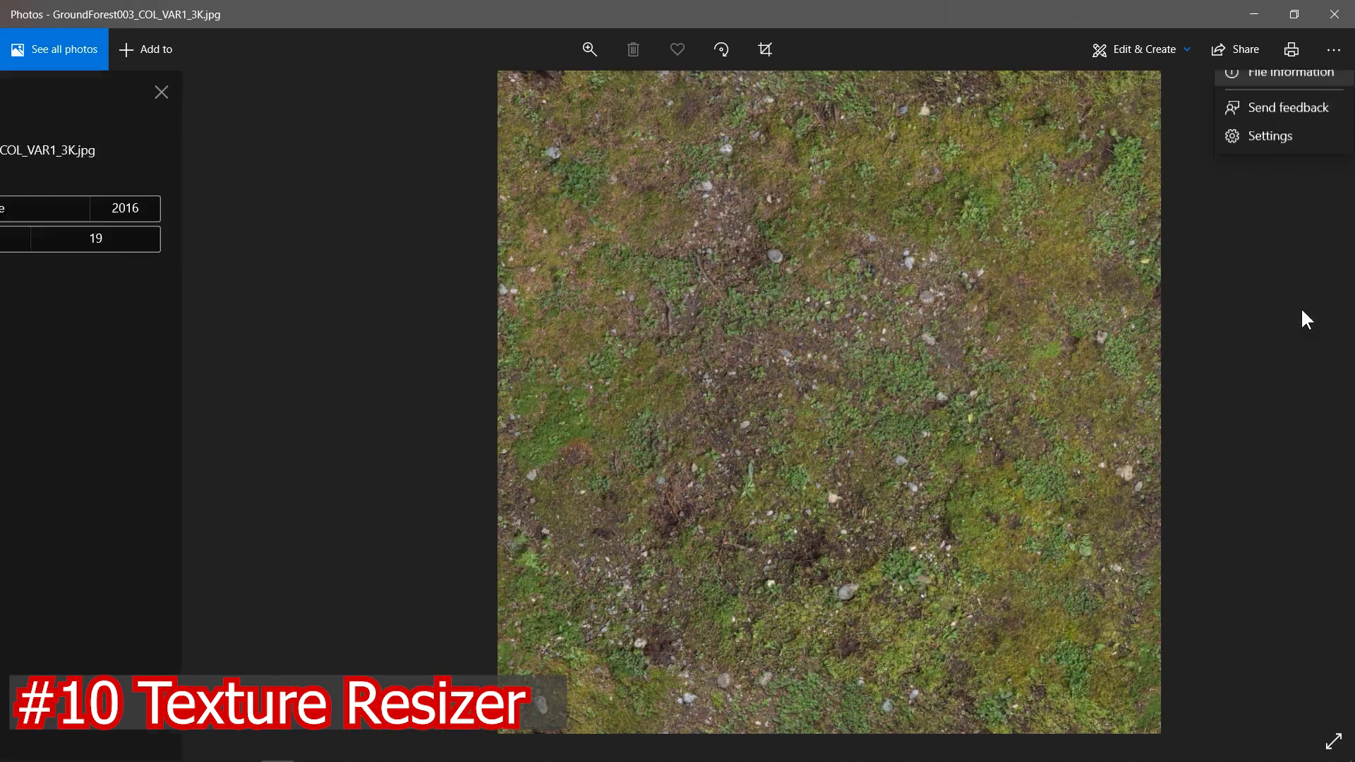
drag(24, 348, 97, 353)
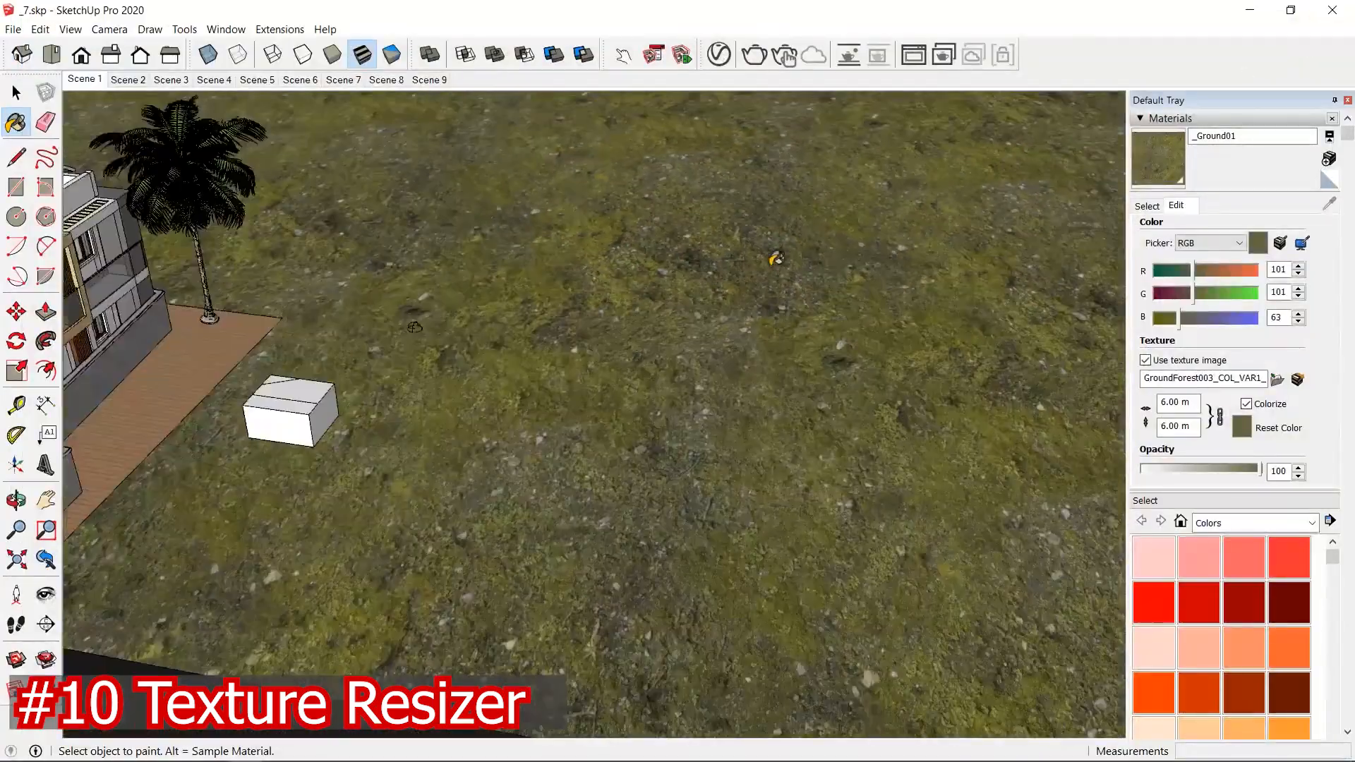
Step: Examine the ground texture around the house and the white box from near and far
scroll(774, 258, down, 5)
middle_drag(621, 253, 733, 286)
scroll(734, 286, up, 4)
middle_drag(947, 349, 721, 308)
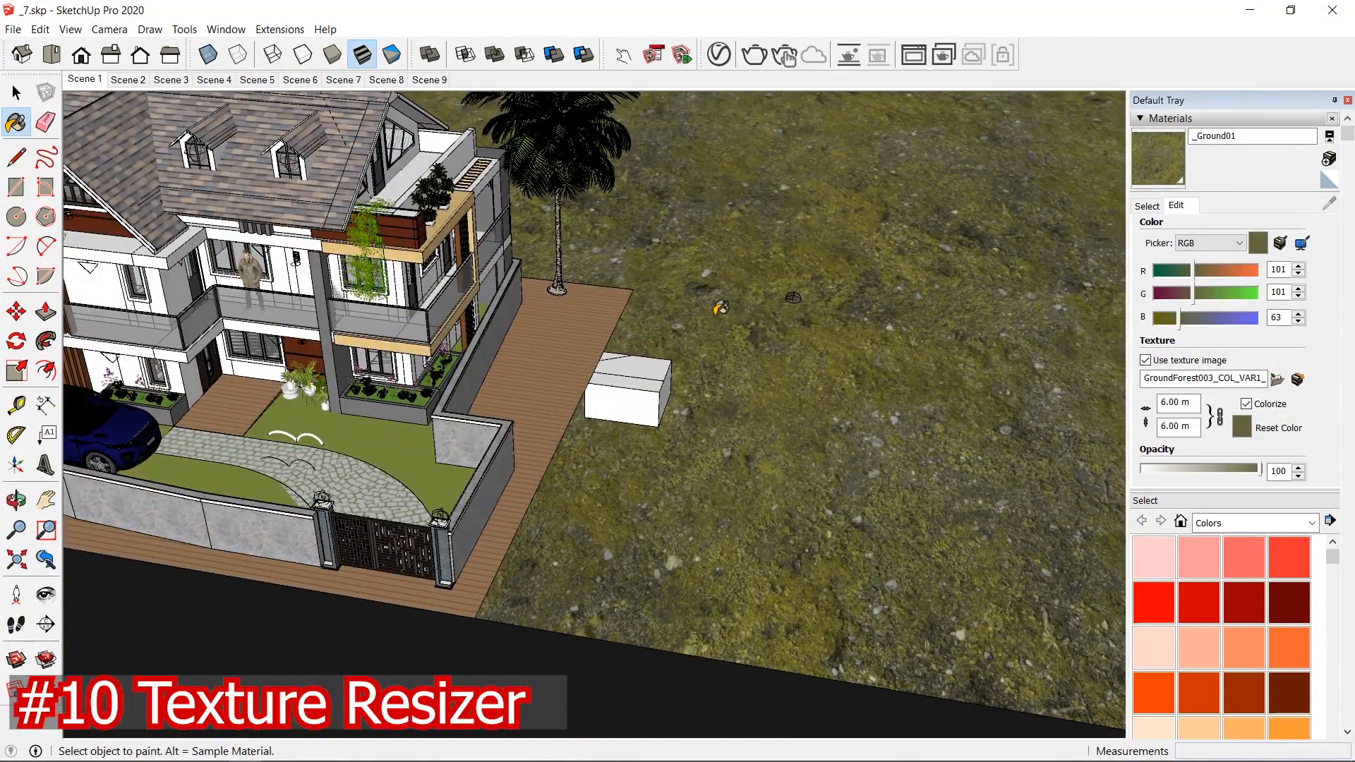
scroll(715, 345, up, 6)
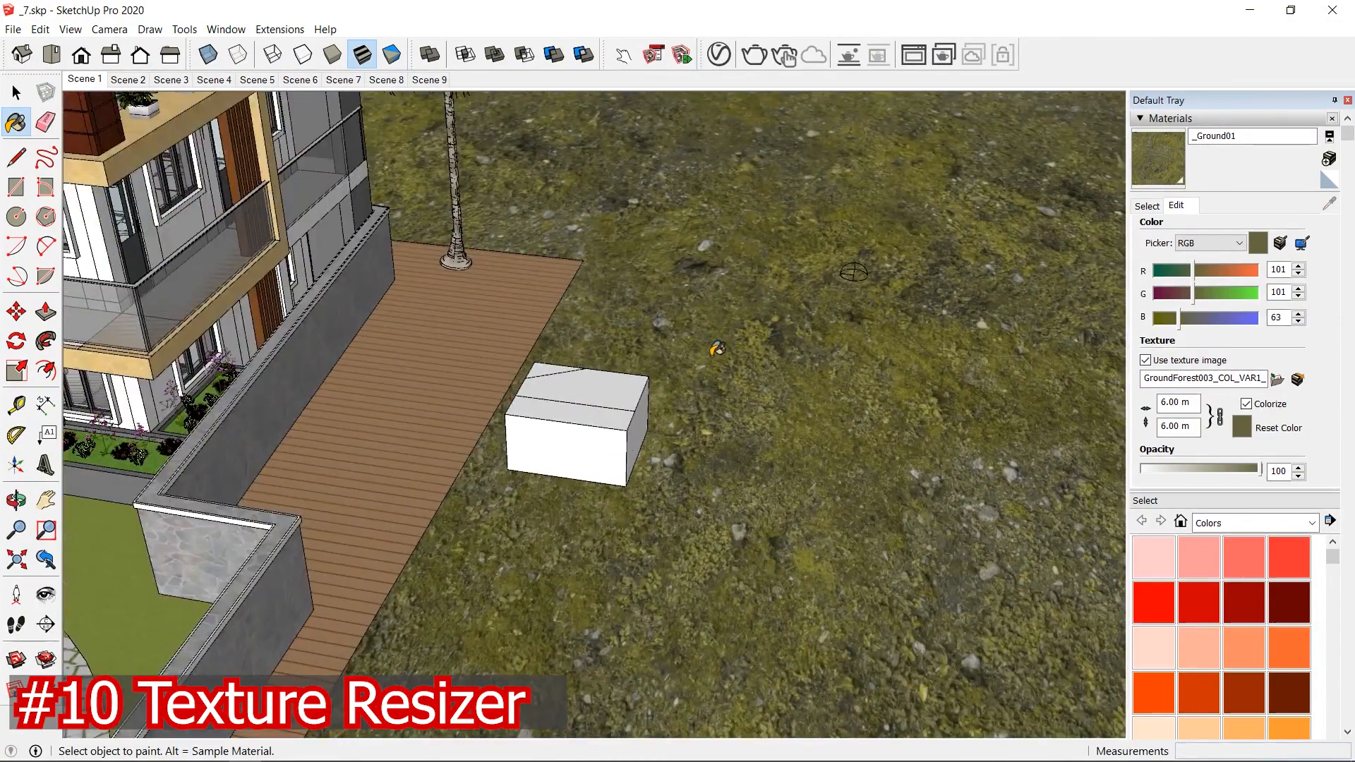
scroll(718, 346, down, 4)
mouse_move(754, 353)
middle_down()
mouse_move(554, 340)
mouse_move(722, 352)
middle_up()
scroll(538, 344, down, 2)
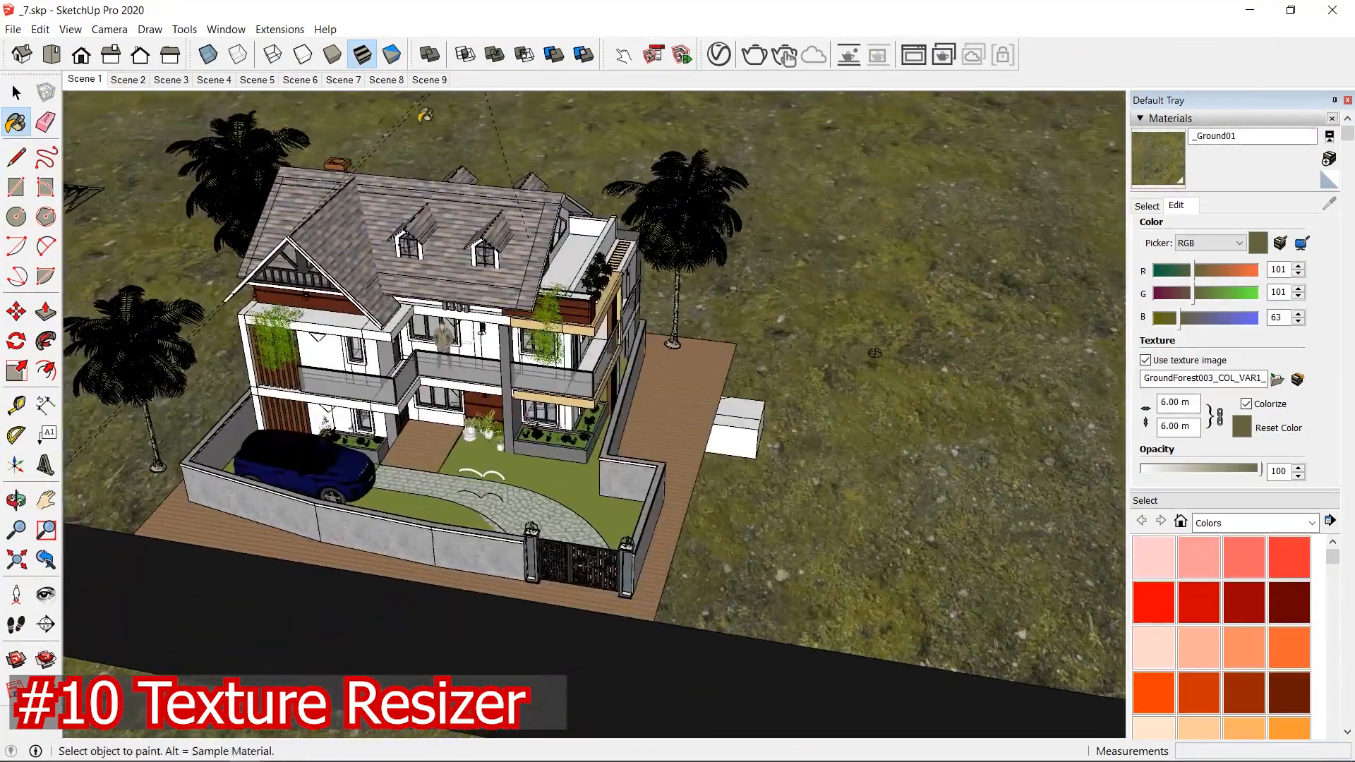
Step: Search the Extension Warehouse for "material resizer"
click(185, 30)
mouse_move(232, 32)
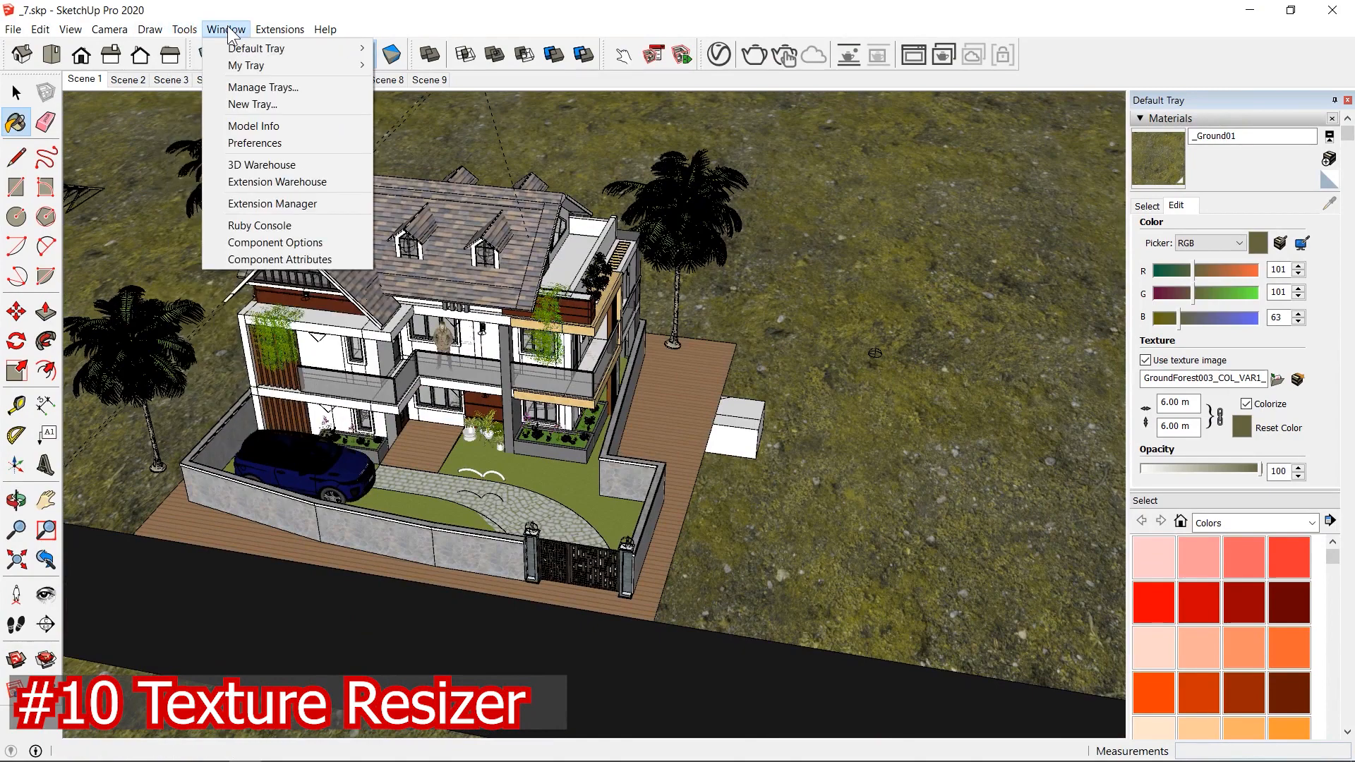
click(288, 184)
click(571, 191)
text(material resi)
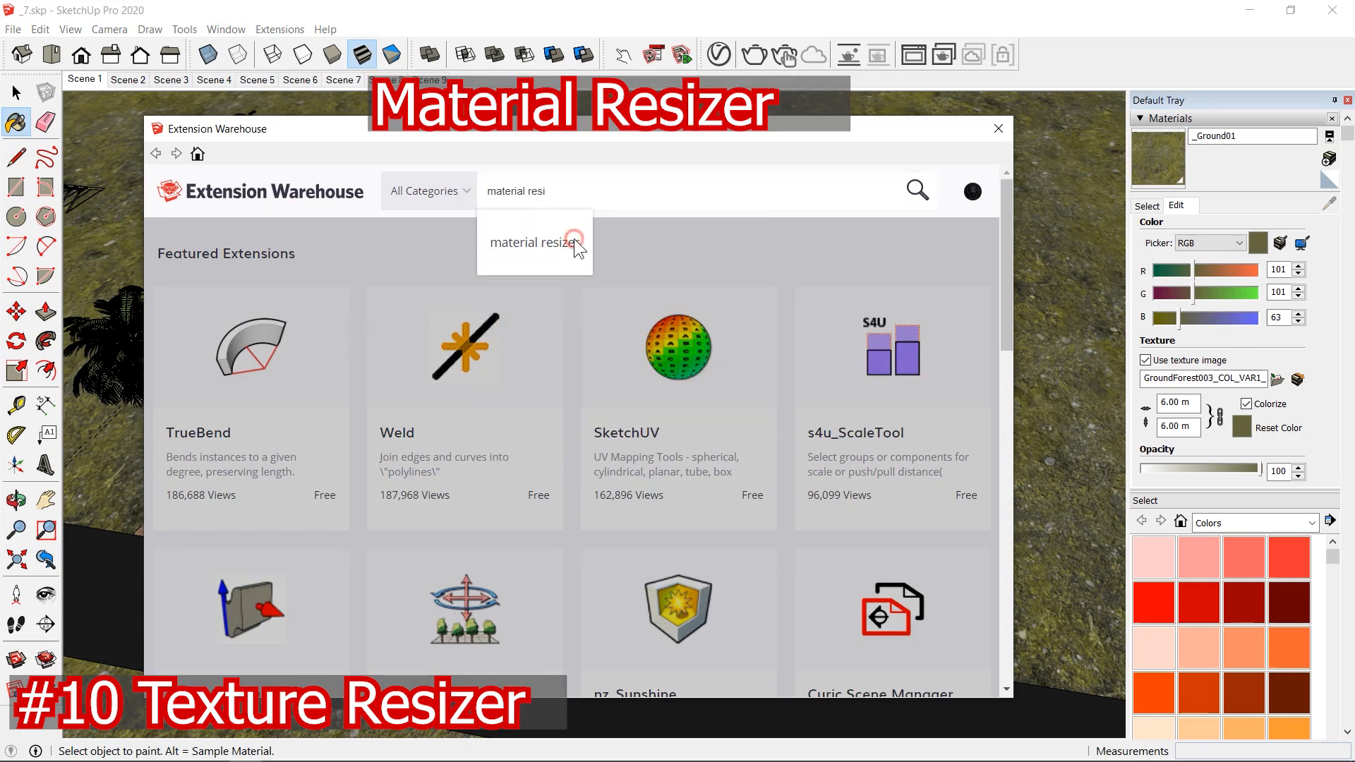
click(576, 246)
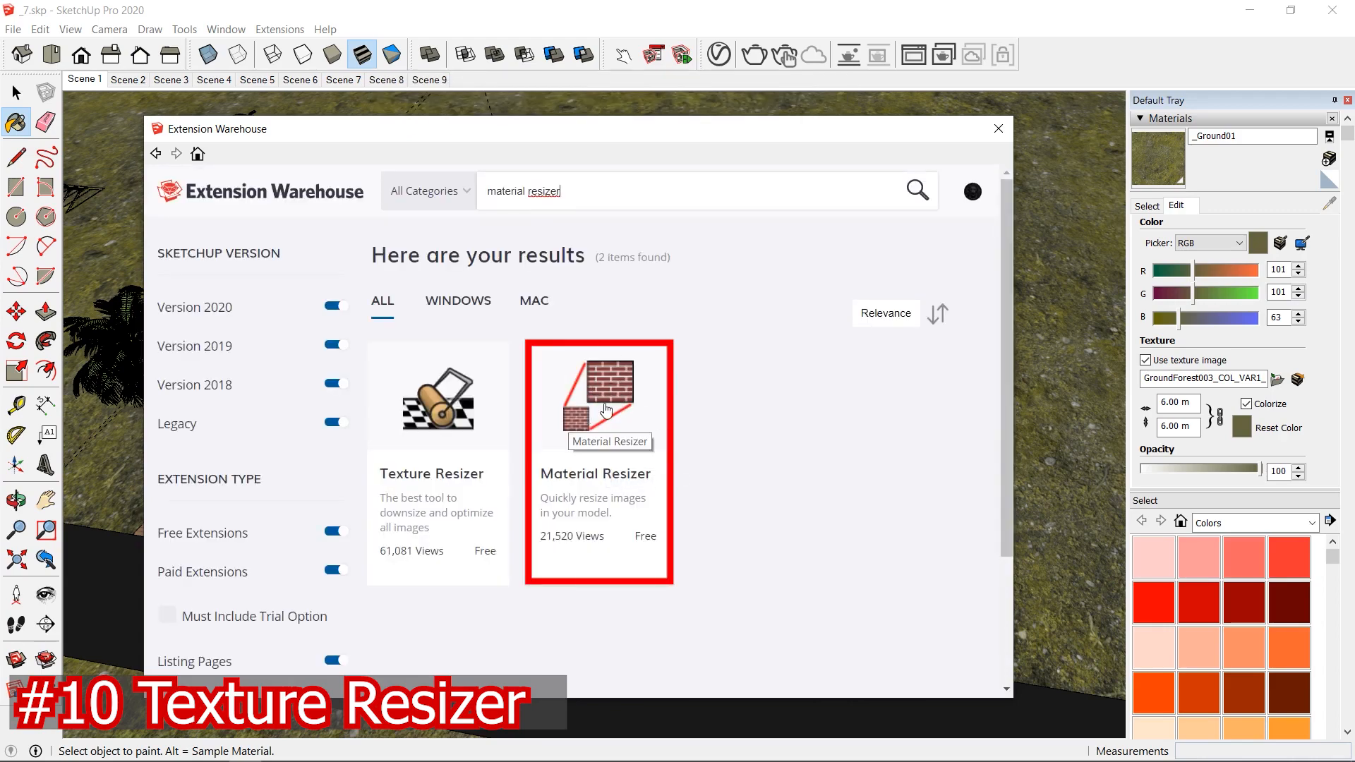
Step: Install the Material Resizer extension, accepting the compatibility and file-access prompts, and close the Extension Warehouse
click(606, 412)
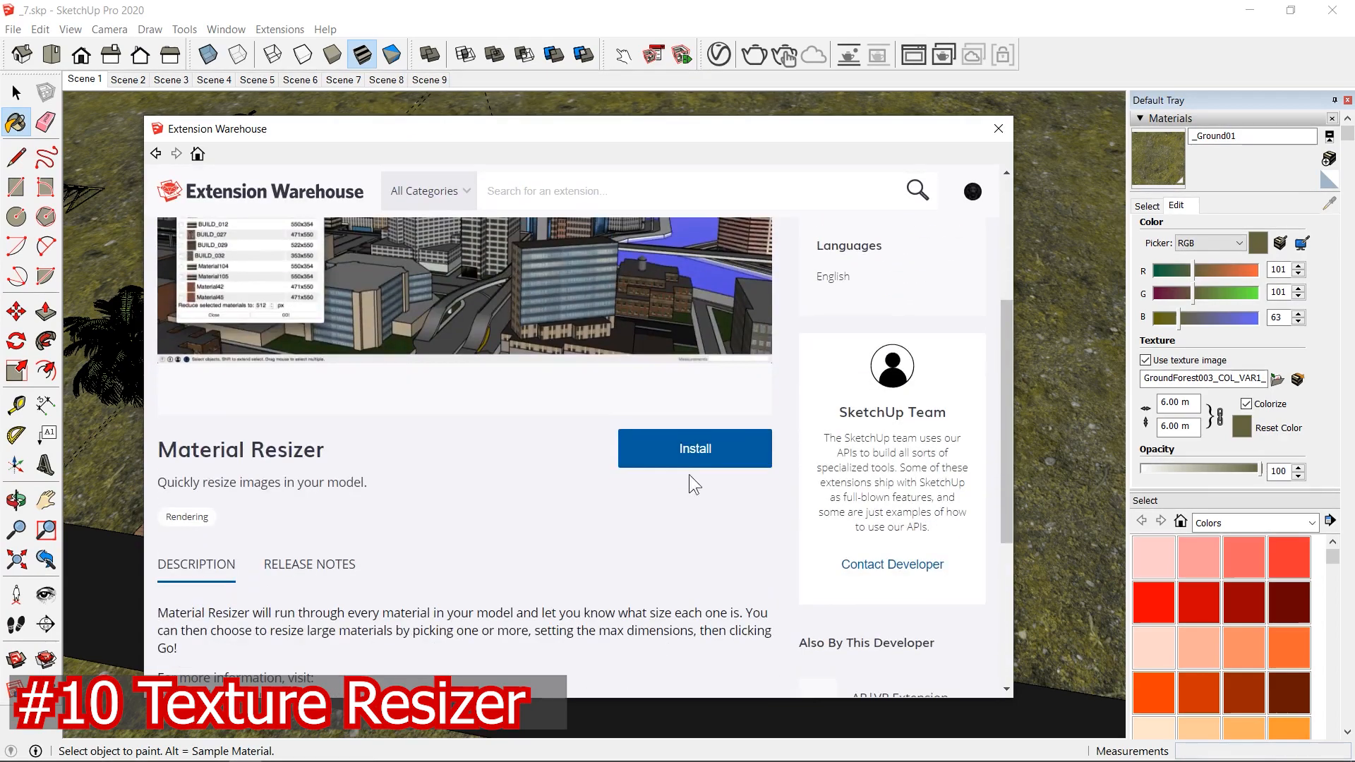
click(695, 458)
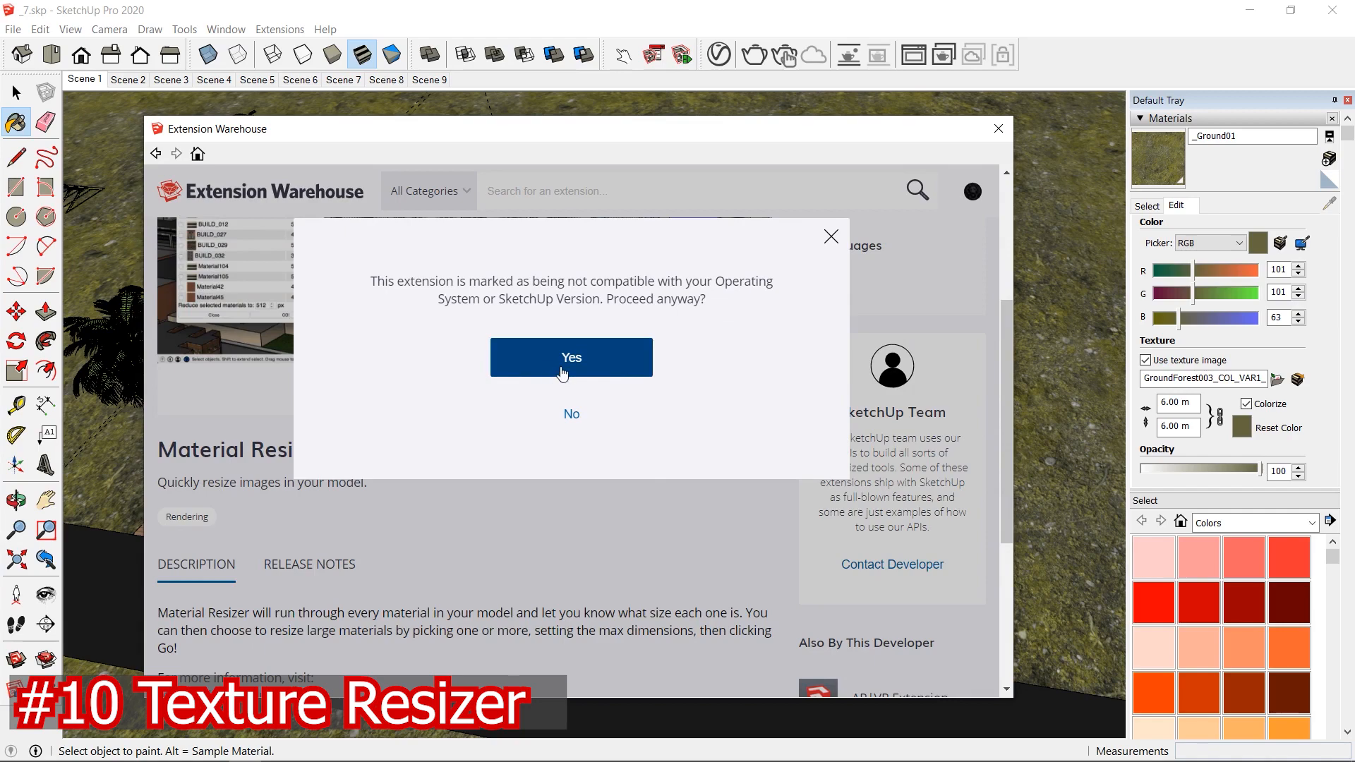
click(562, 373)
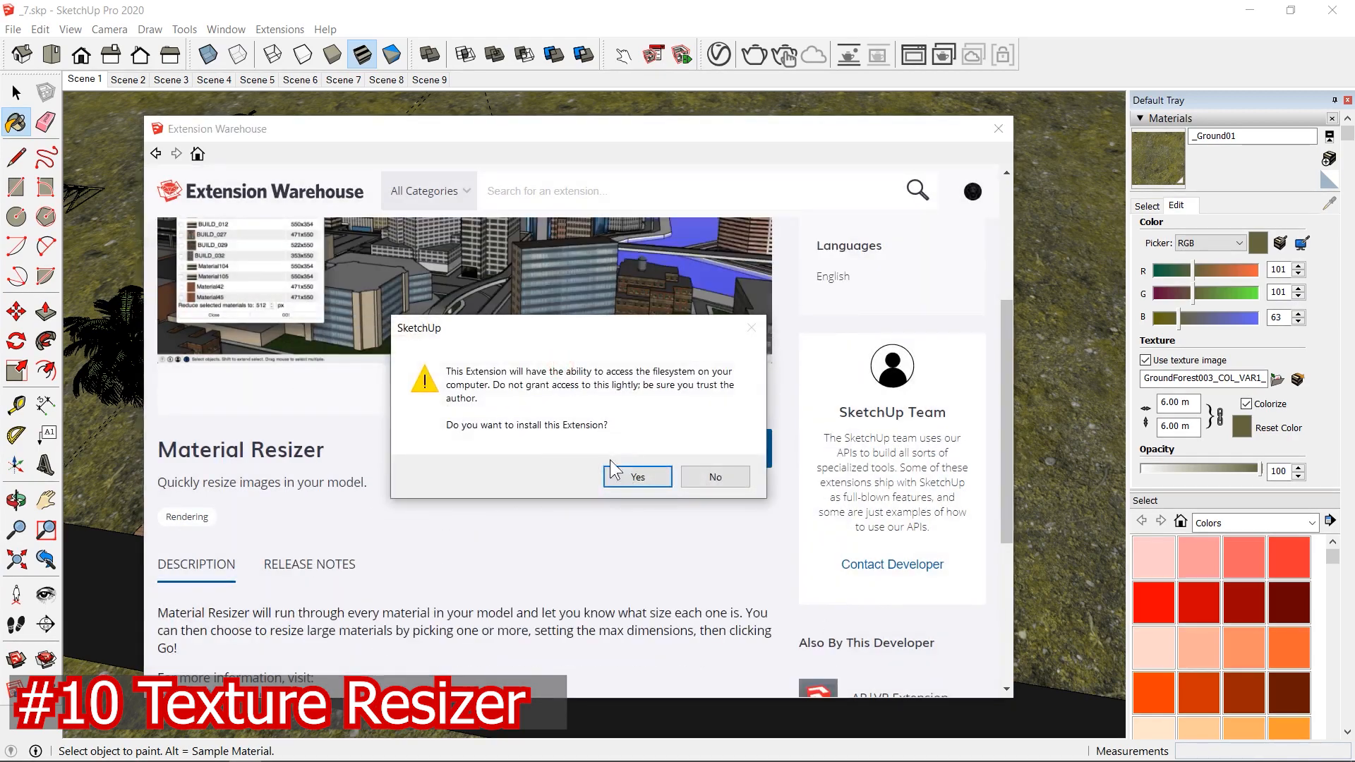
click(644, 477)
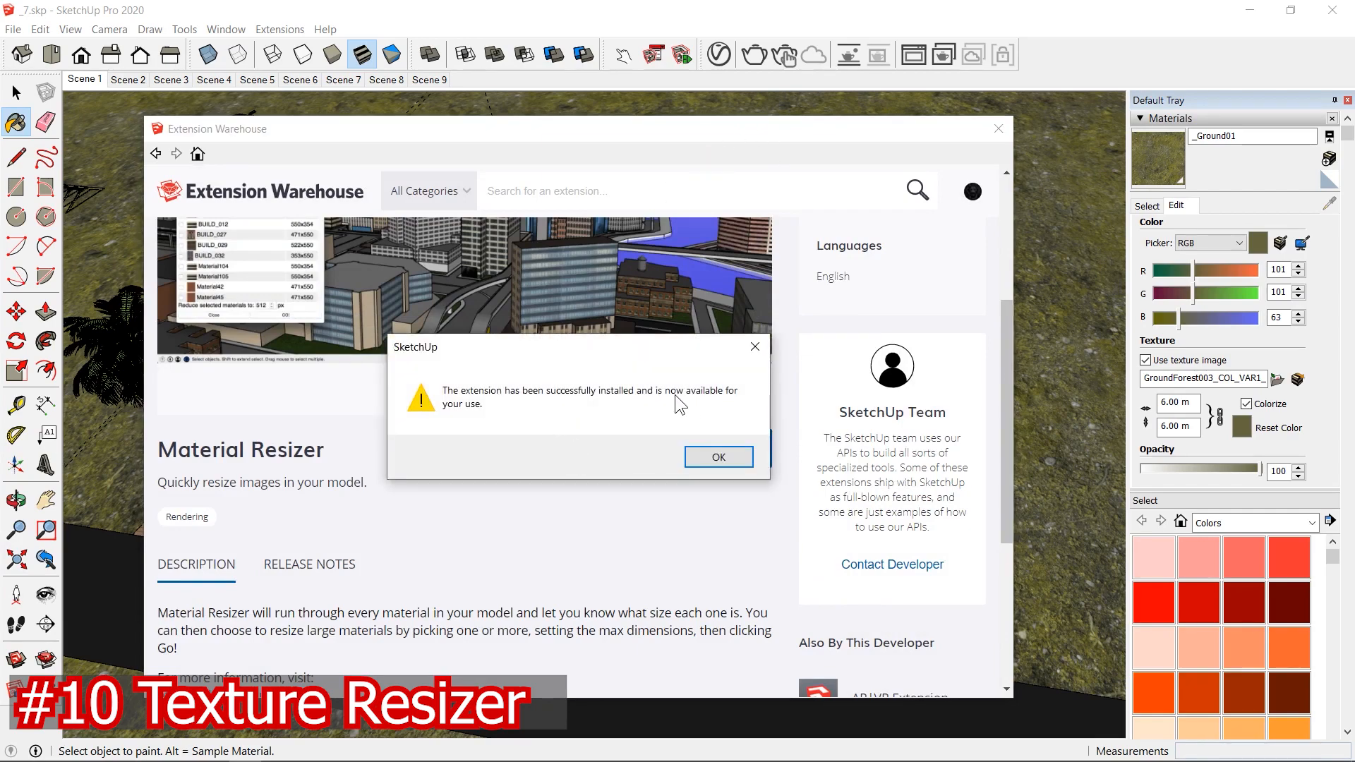
click(718, 458)
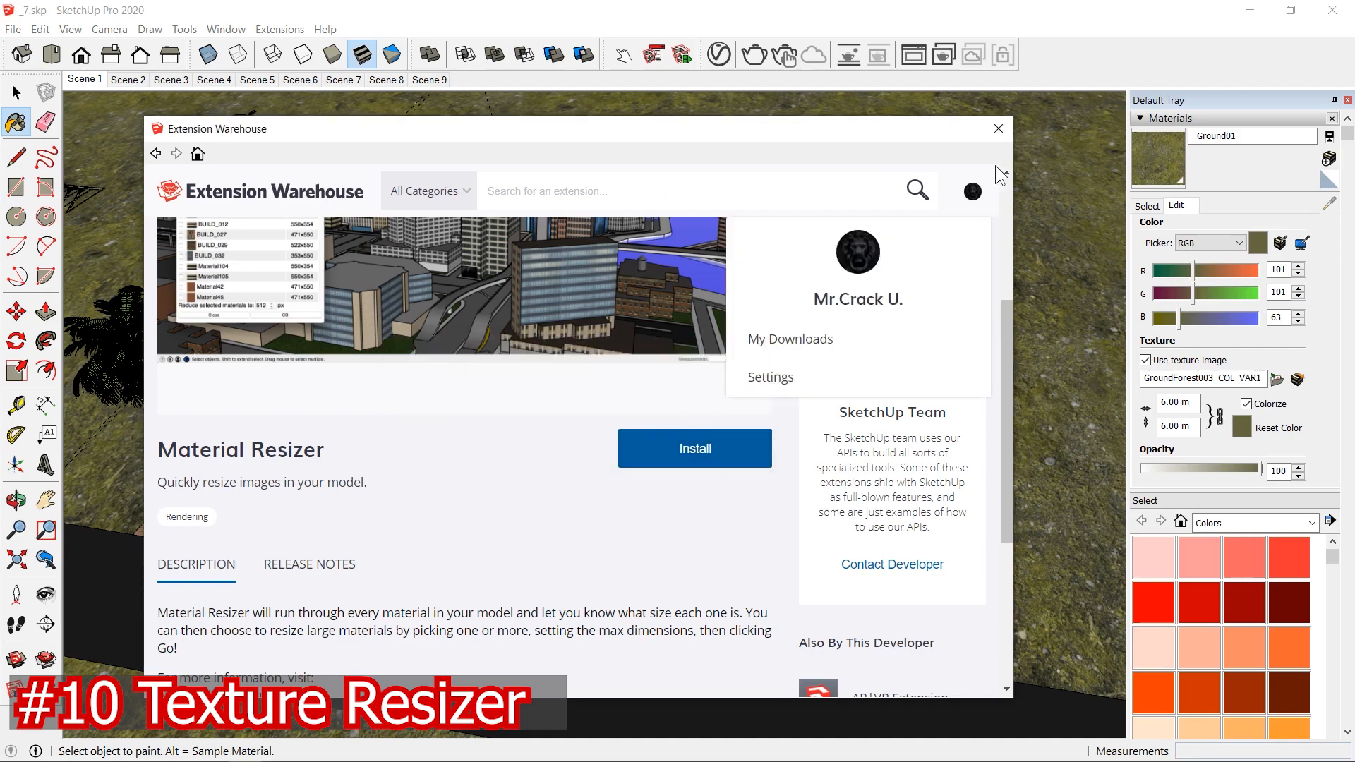
click(998, 130)
Step: Run the Material Resizer extension and place its window over the house so the ground stays visible
click(280, 31)
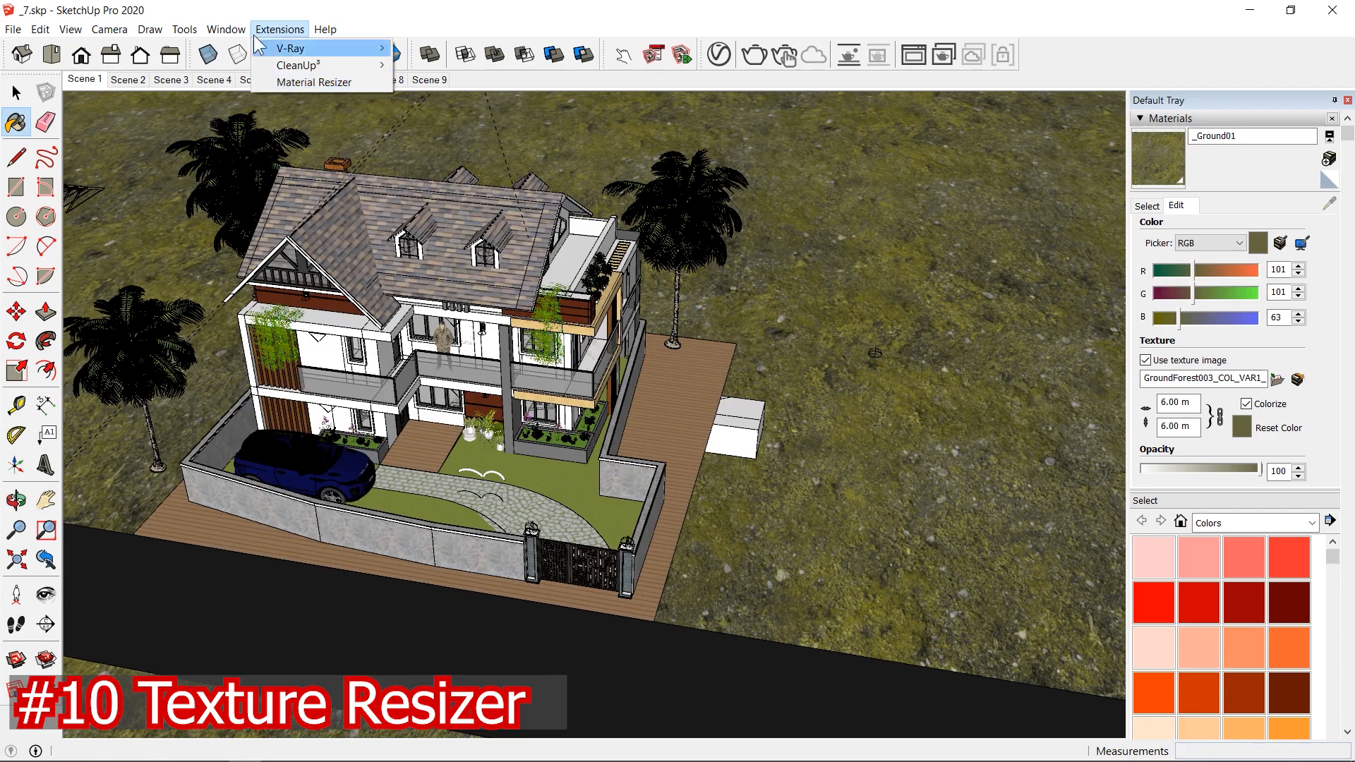
mouse_move(286, 29)
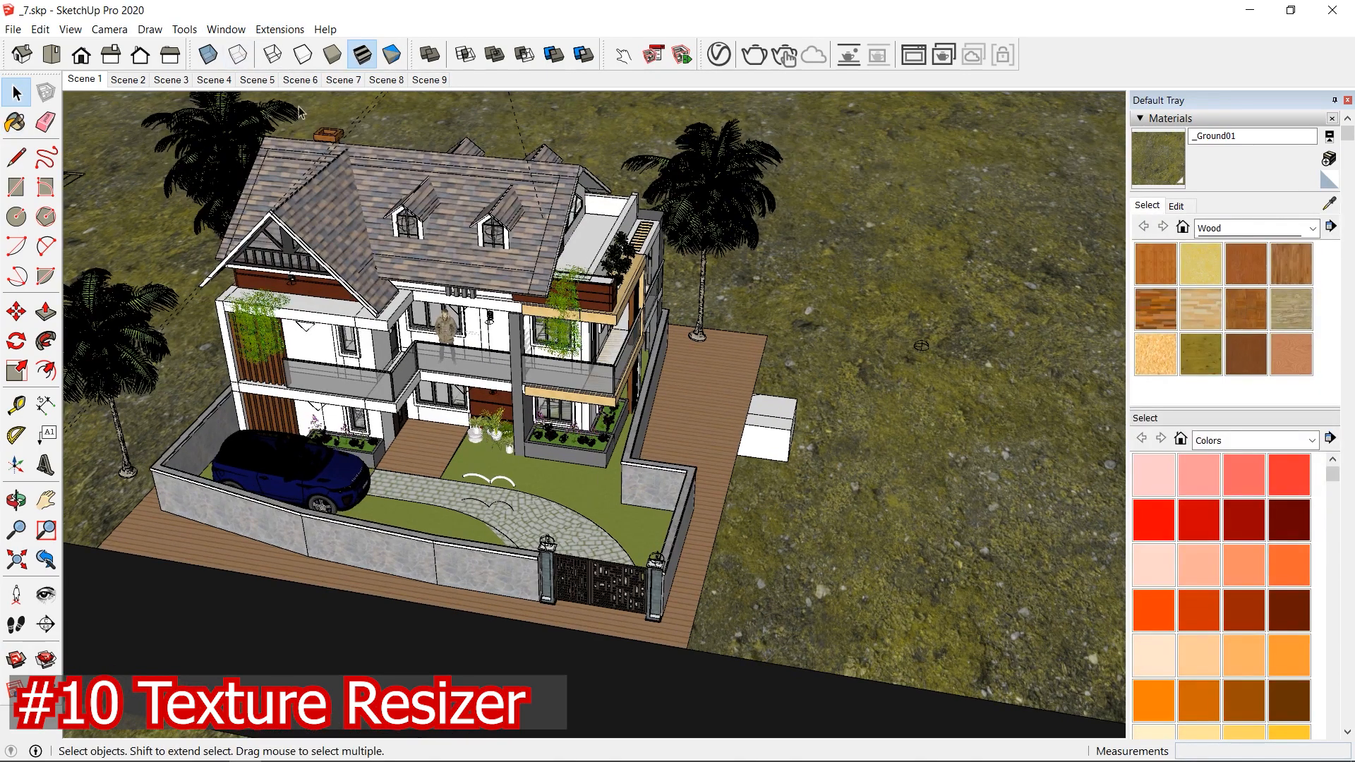
click(280, 29)
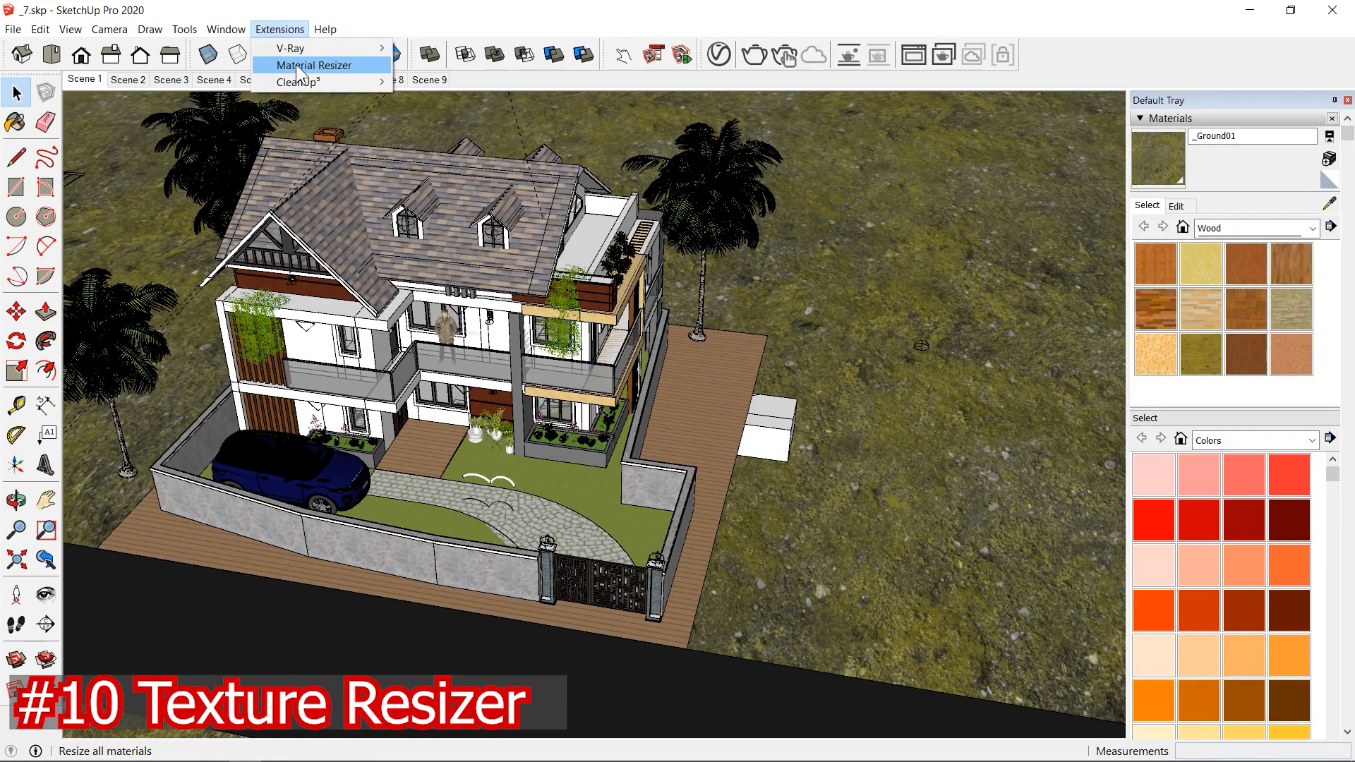
click(297, 66)
drag(849, 140, 437, 82)
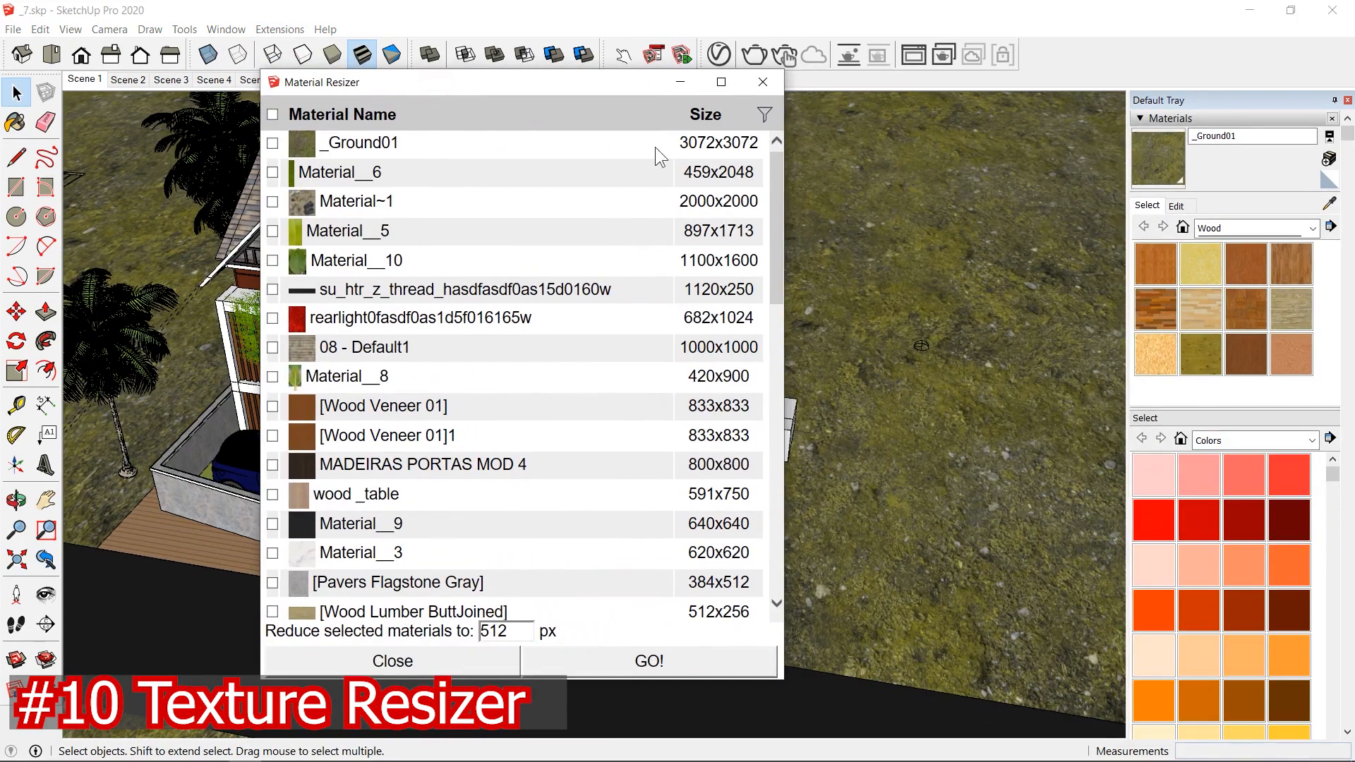
Step: Review the image sizes of all materials listed in Material Resizer, from the largest to the smallest
drag(681, 142, 779, 141)
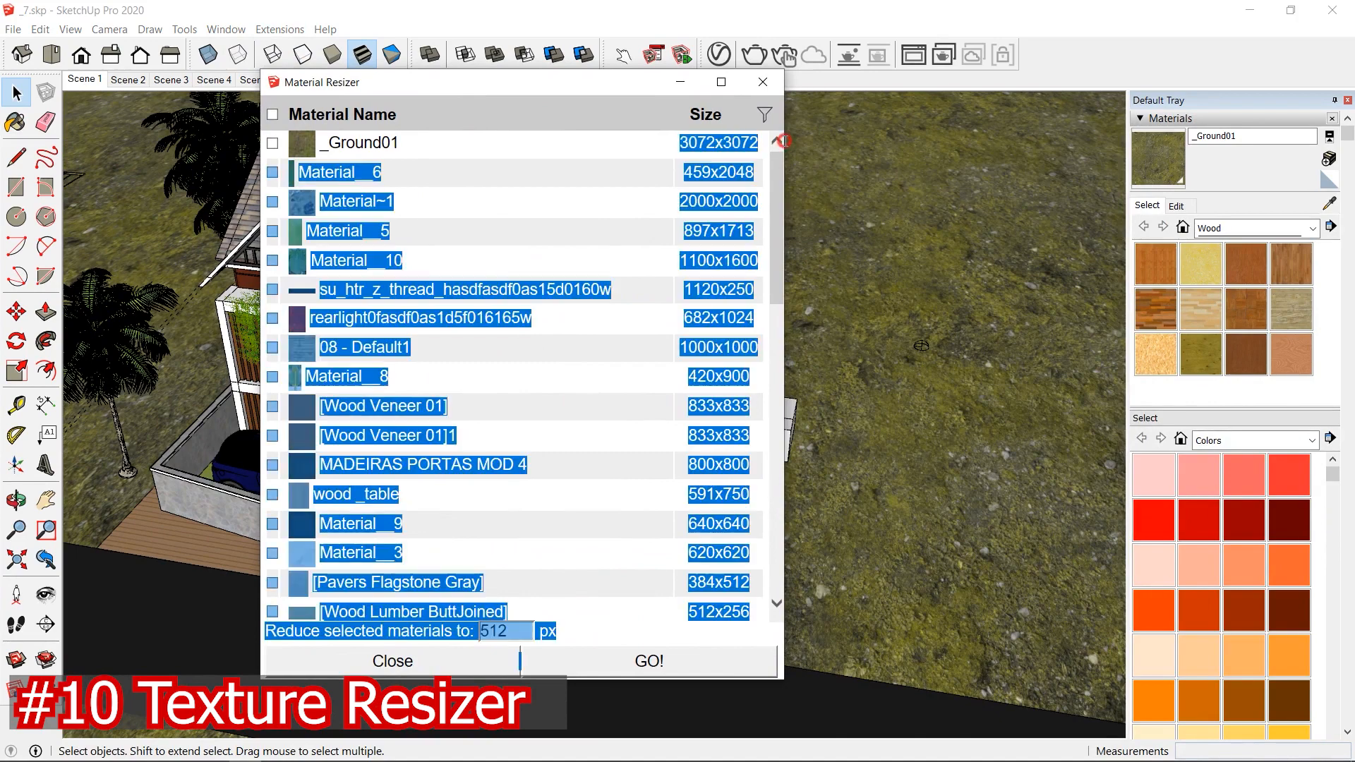
scroll(679, 239, down, 6)
scroll(679, 238, down, 7)
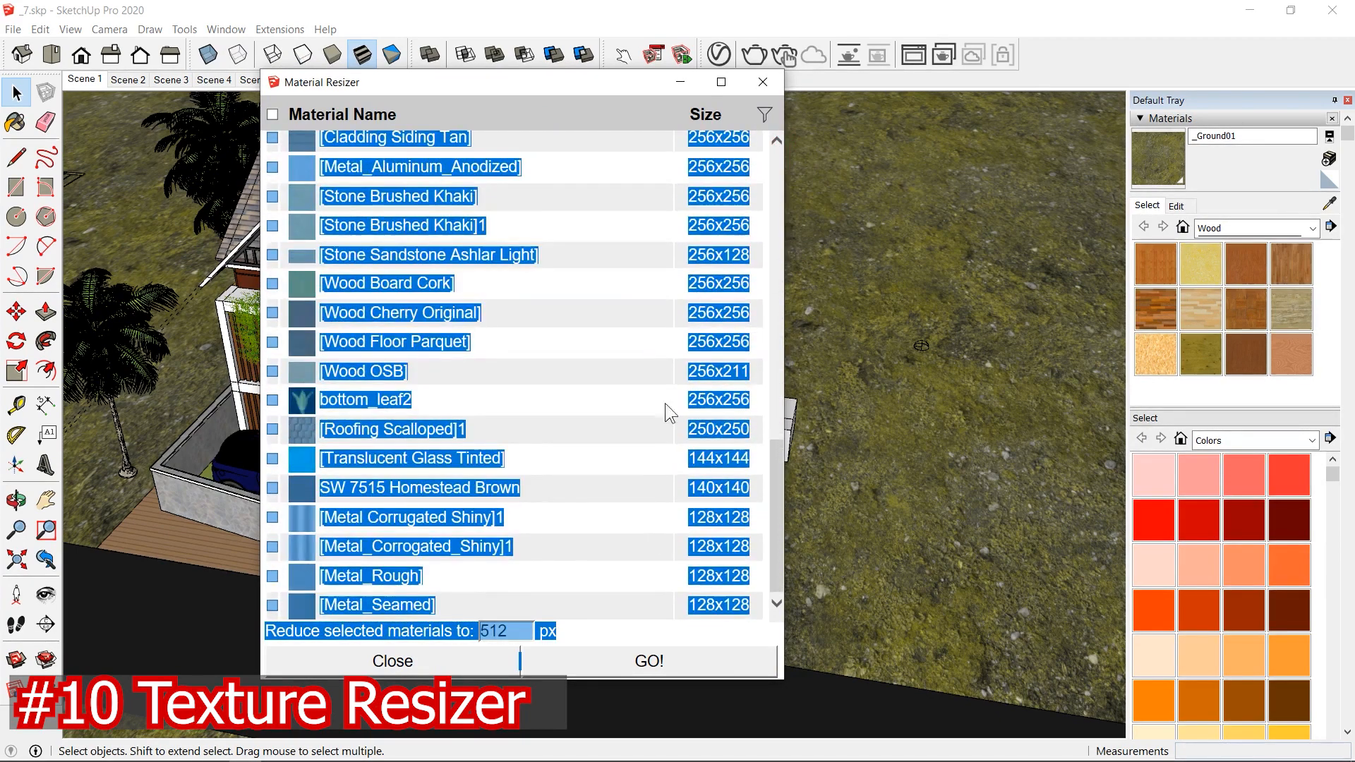
click(702, 600)
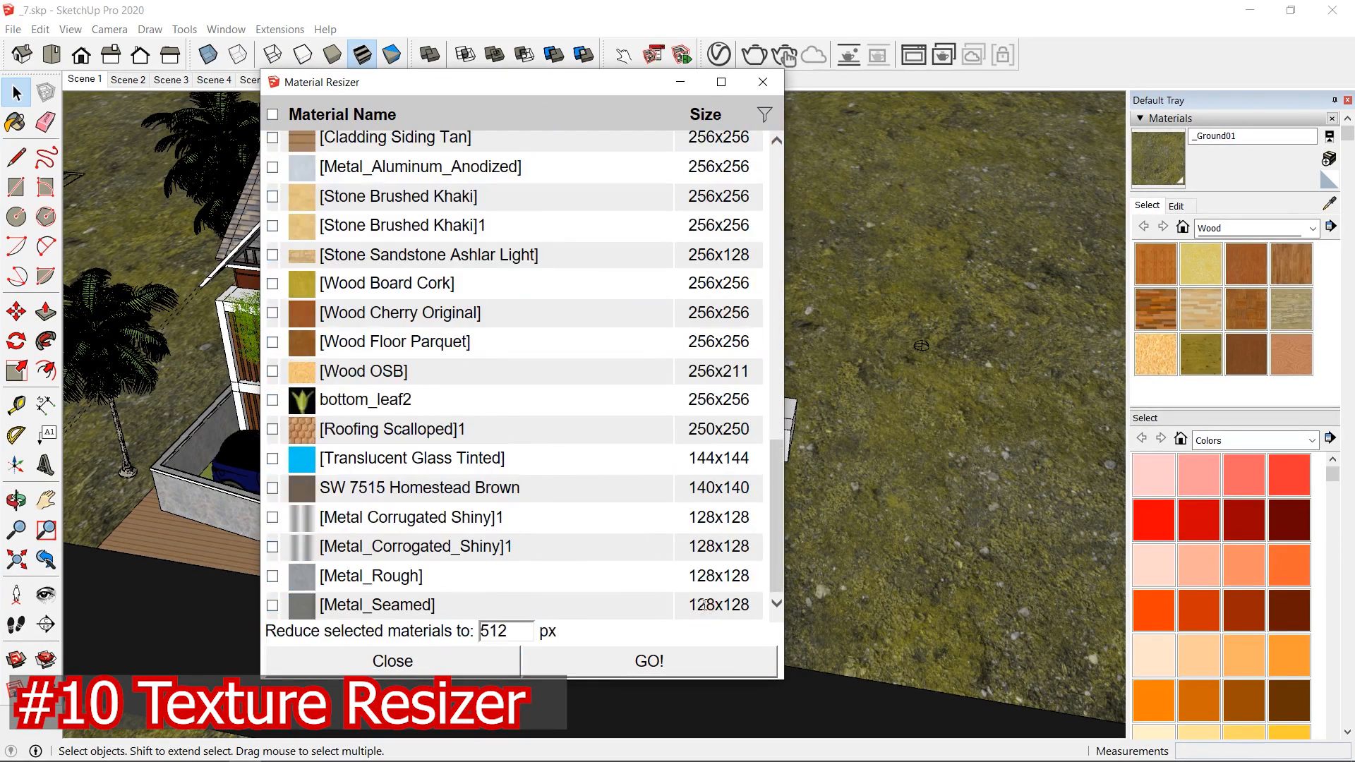
scroll(638, 561, up, 10)
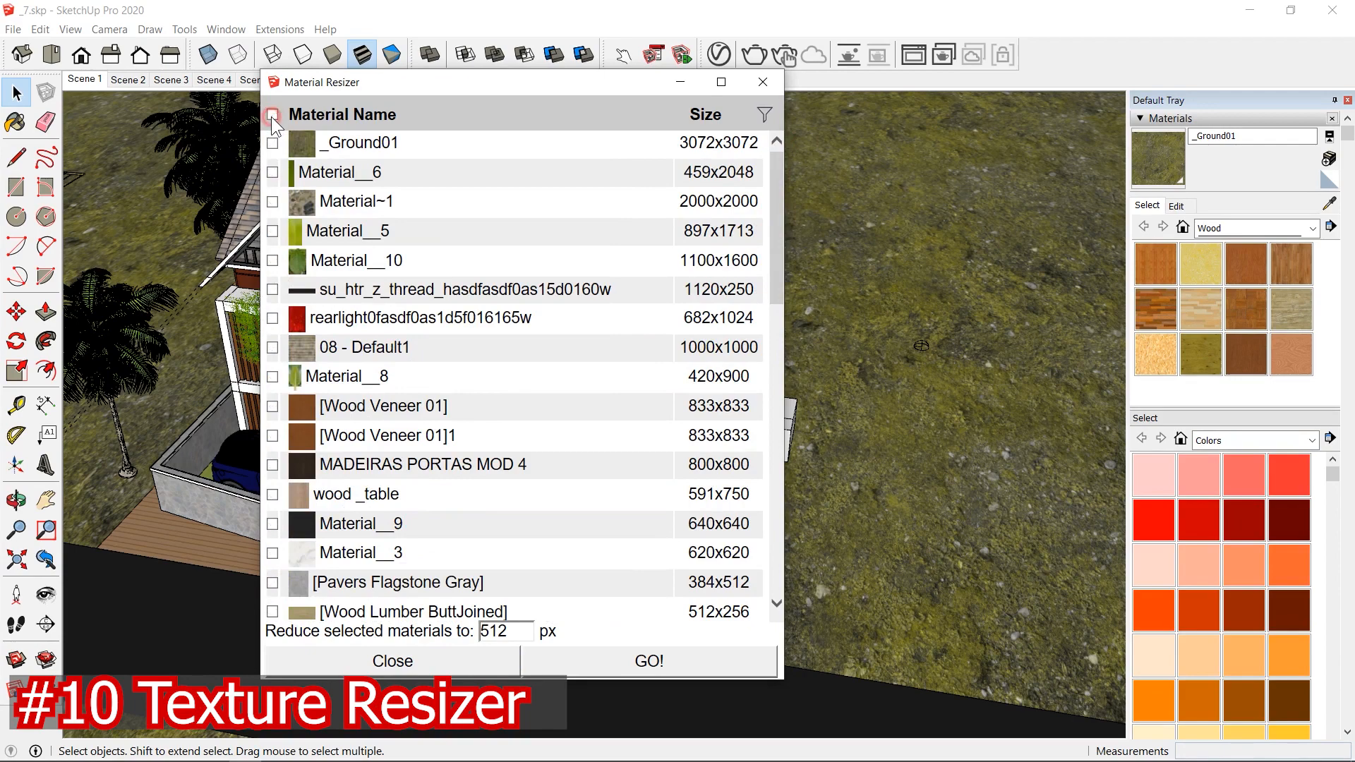
Step: Tick the eight materials from _Ground01 down to 08 - Default1 and reduce their images to 512 px
click(272, 201)
click(272, 231)
click(272, 260)
click(273, 289)
click(273, 319)
click(272, 348)
text(21)
click(656, 667)
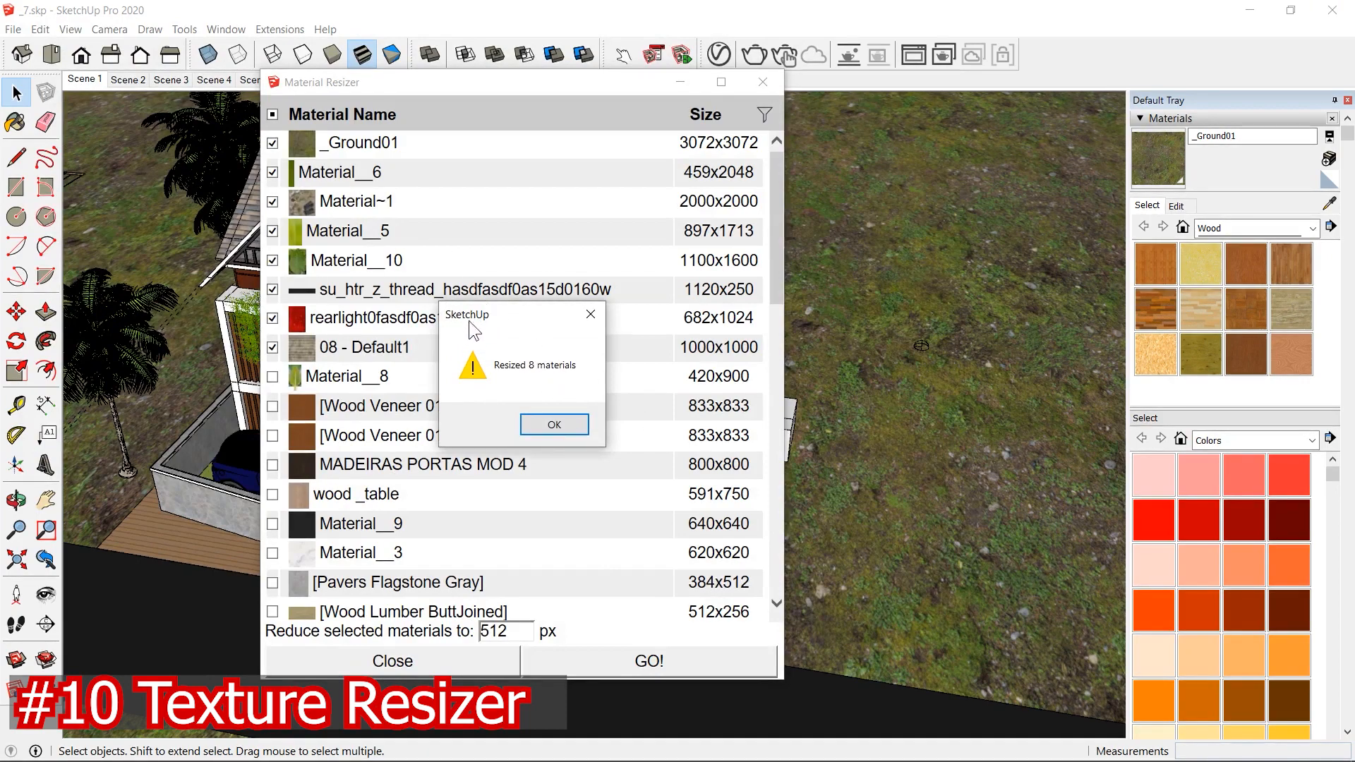
click(556, 425)
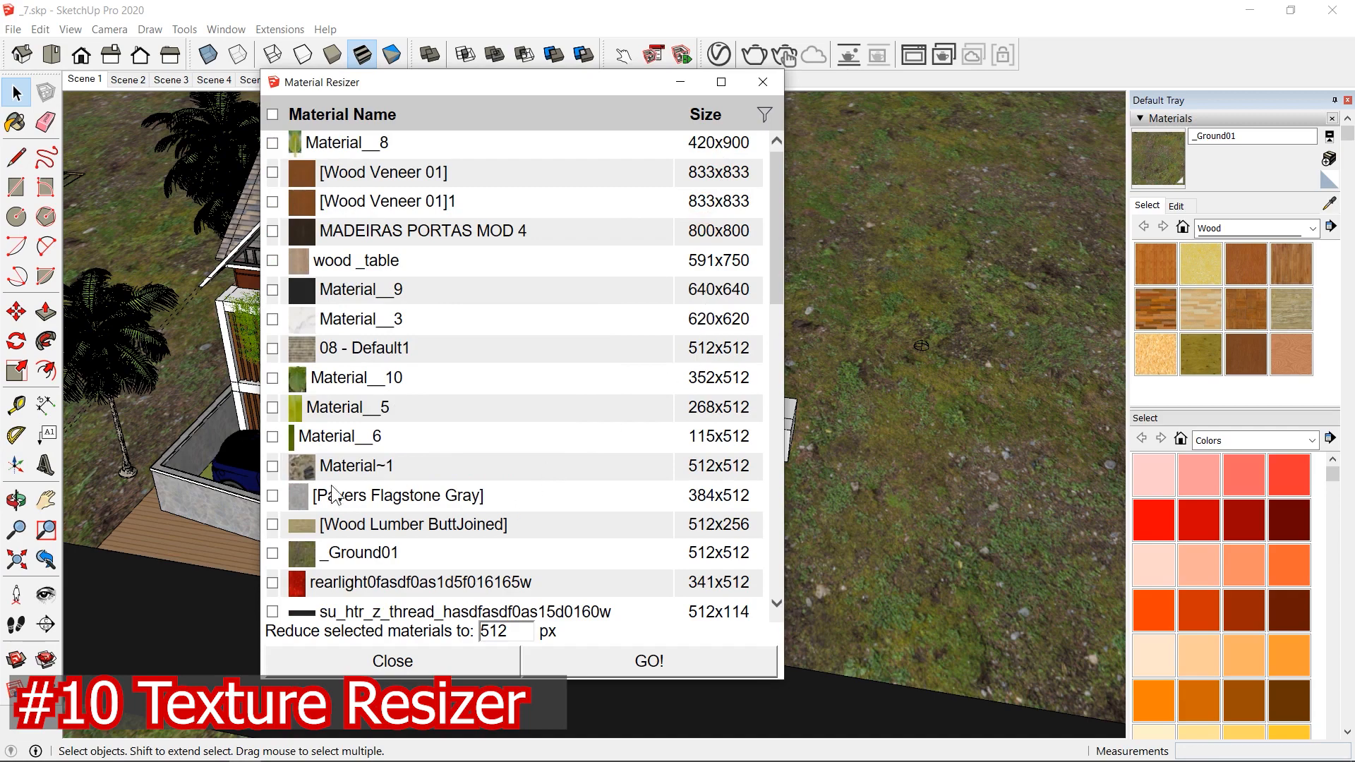
Step: Check the new size of _Ground01 in the list, close Material Resizer and inspect the ground around the house
click(360, 554)
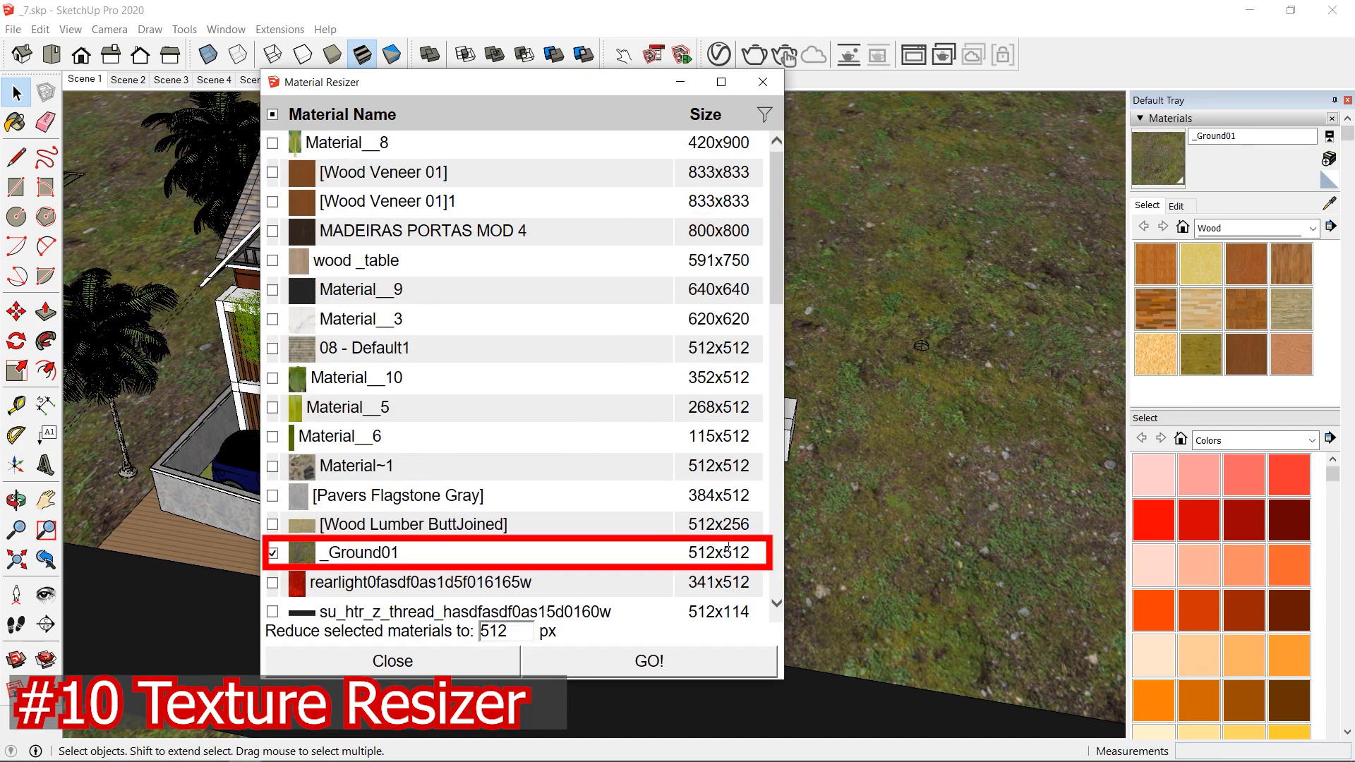
click(273, 554)
click(763, 82)
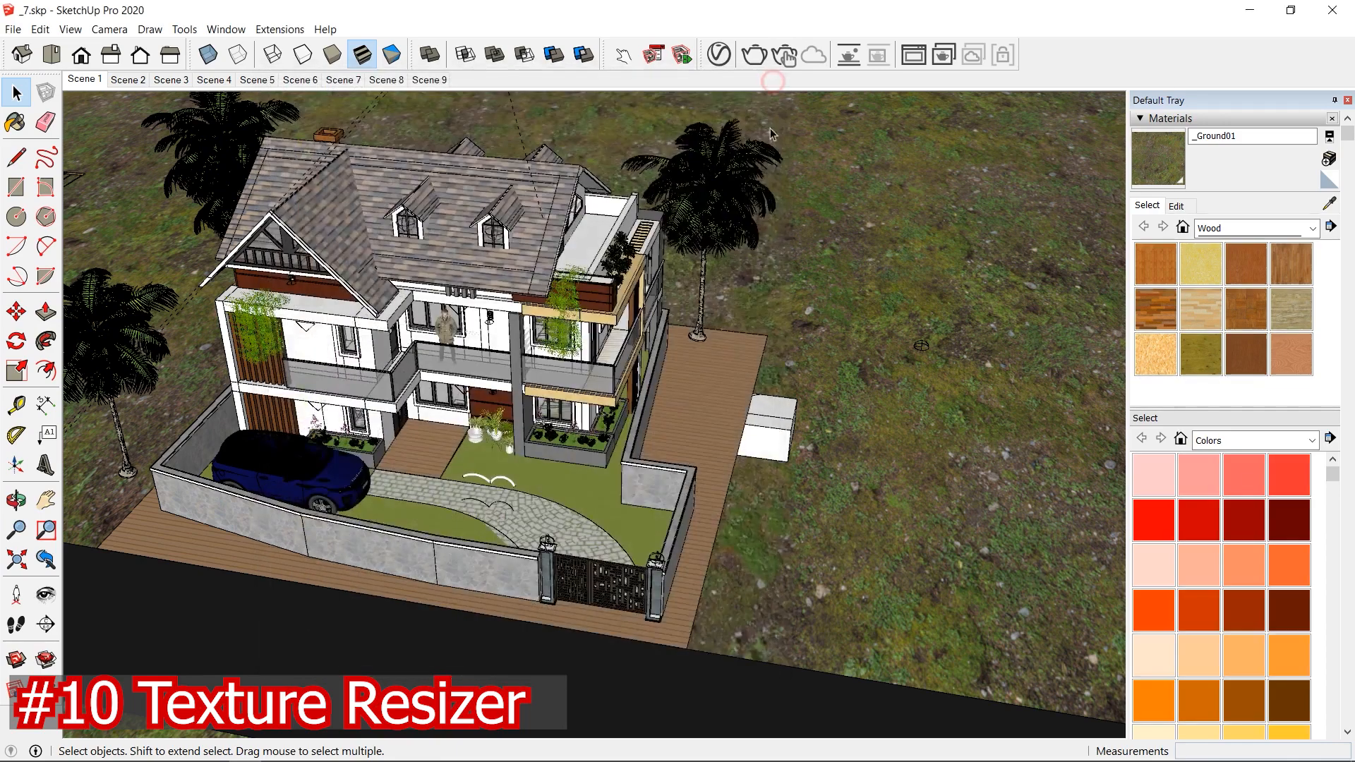
scroll(670, 360, down, 3)
scroll(670, 359, up, 5)
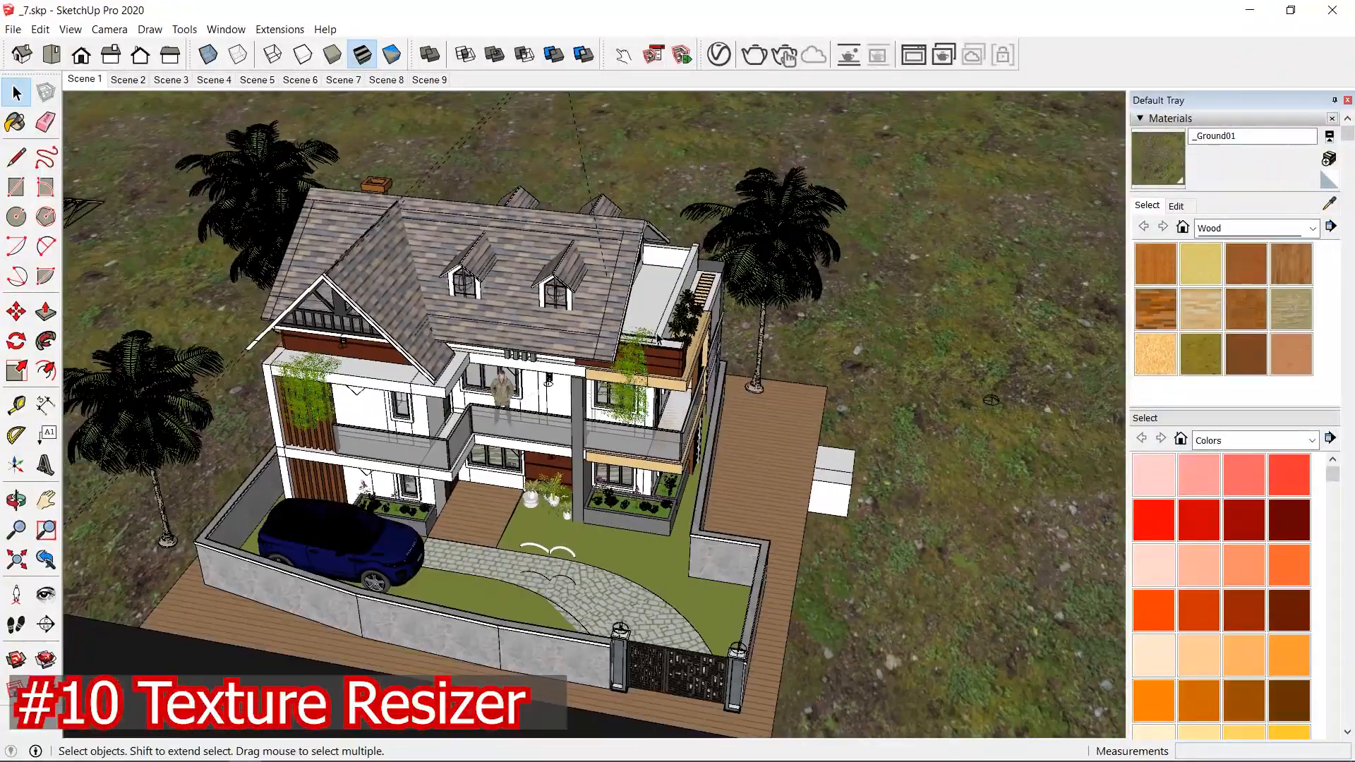
Step: Examine the house and surrounding ground from near and far to judge how smoothly the view zooms
middle_drag(658, 337, 577, 432)
scroll(751, 409, down, 3)
scroll(577, 432, up, 5)
scroll(627, 453, down, 4)
shift+middle_drag(741, 462, 334, 420)
scroll(336, 419, down, 2)
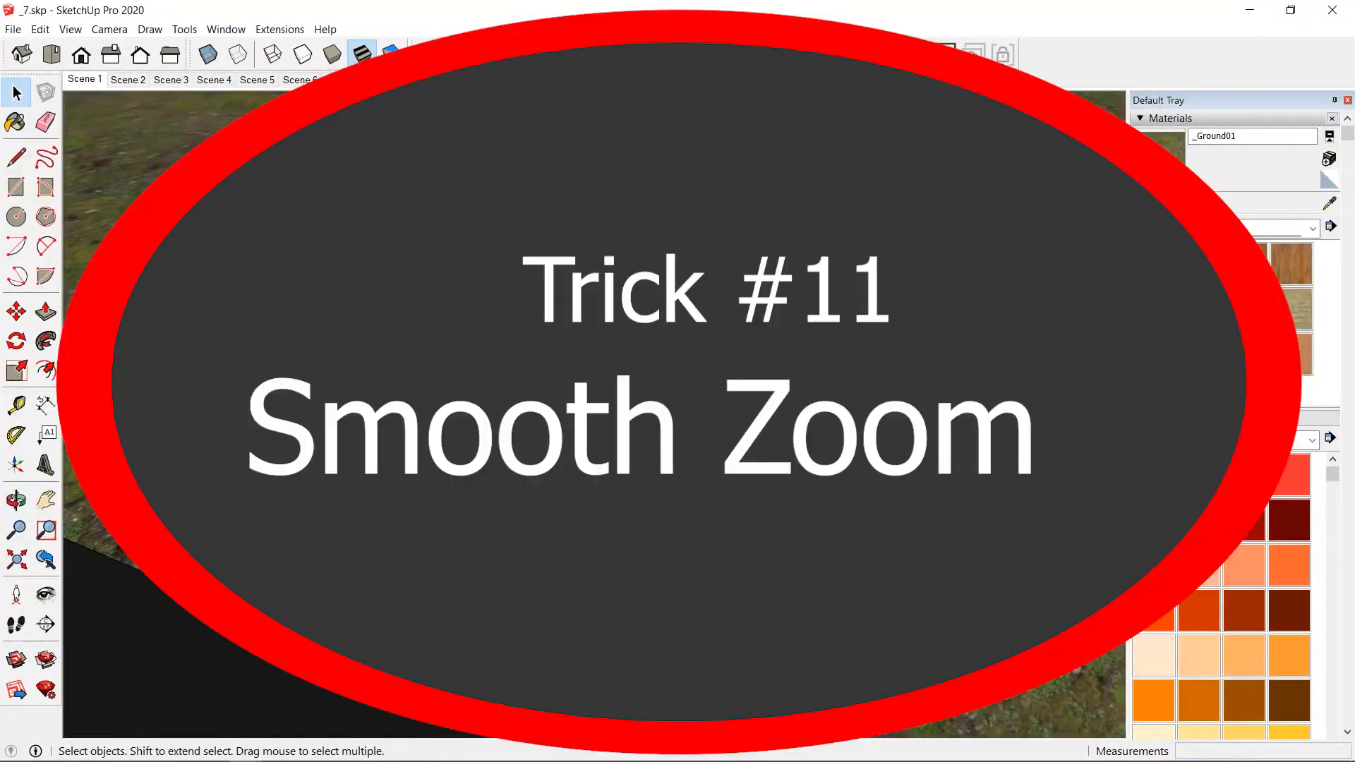
scroll(594, 415, up, 5)
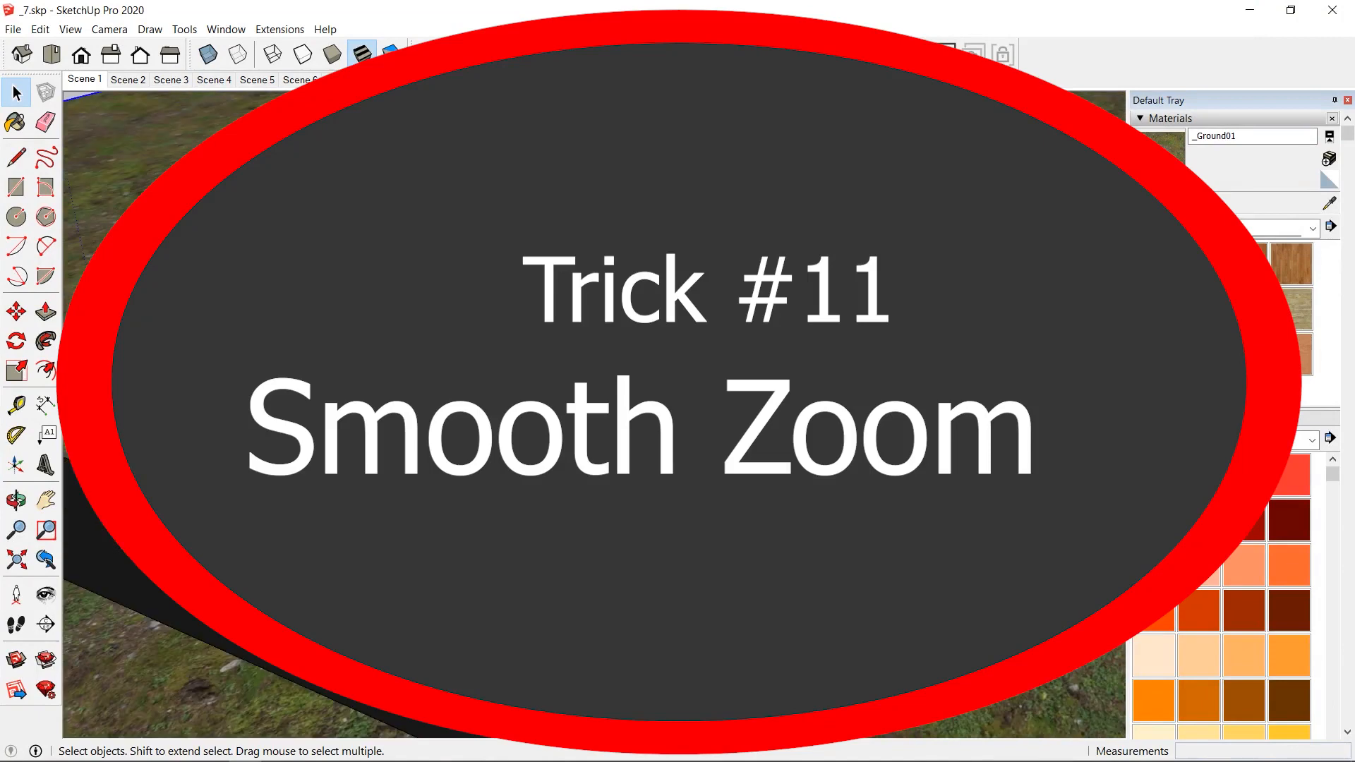
scroll(594, 415, up, 3)
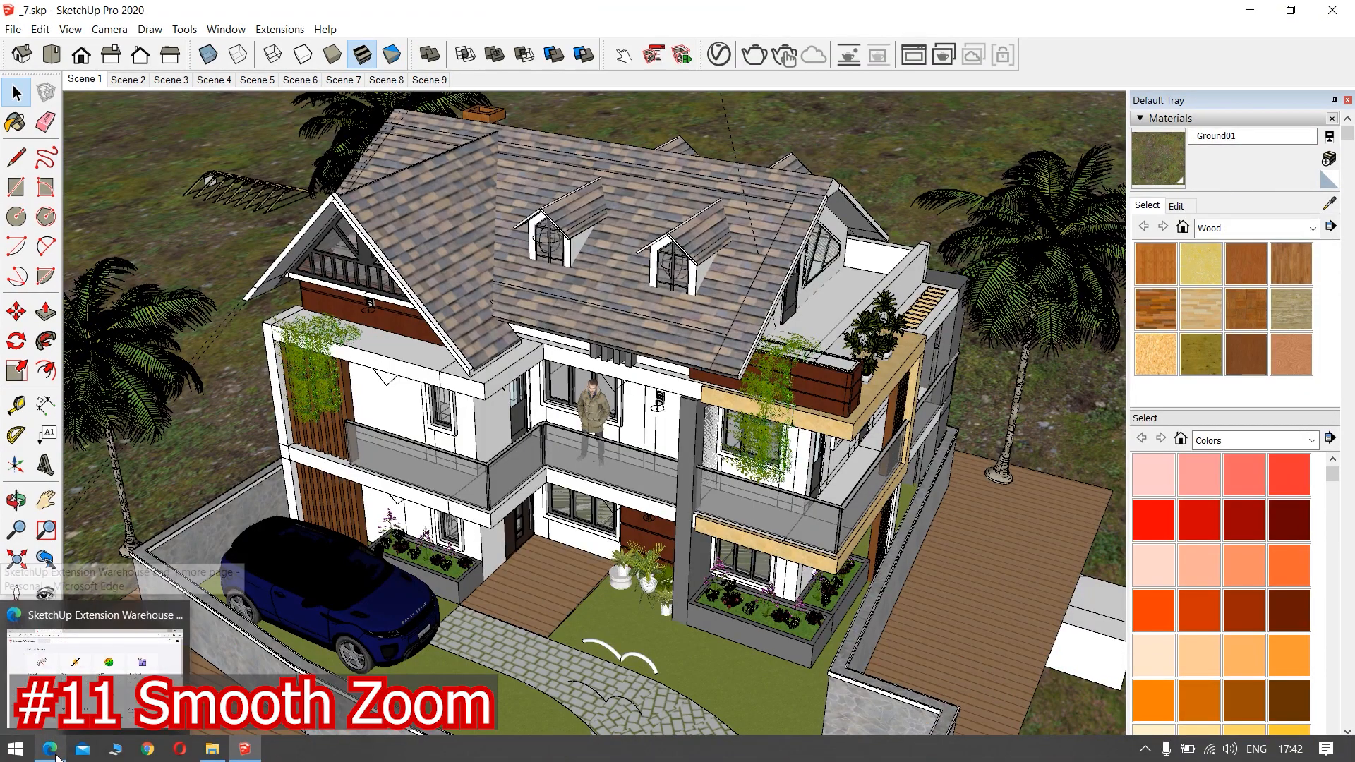
Step: Switch to the Edge browser, open sketchucation.com and look over its home page
click(51, 749)
click(25, 10)
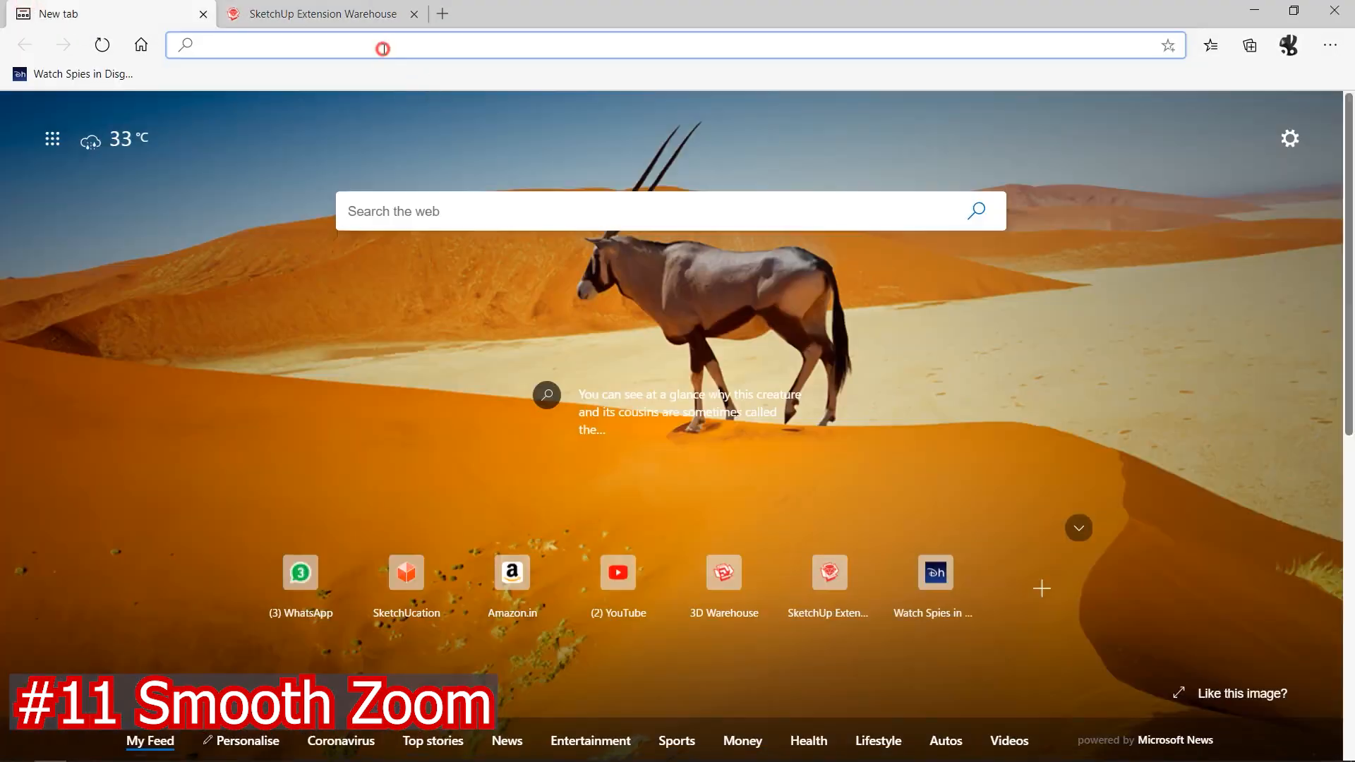
text(sk)
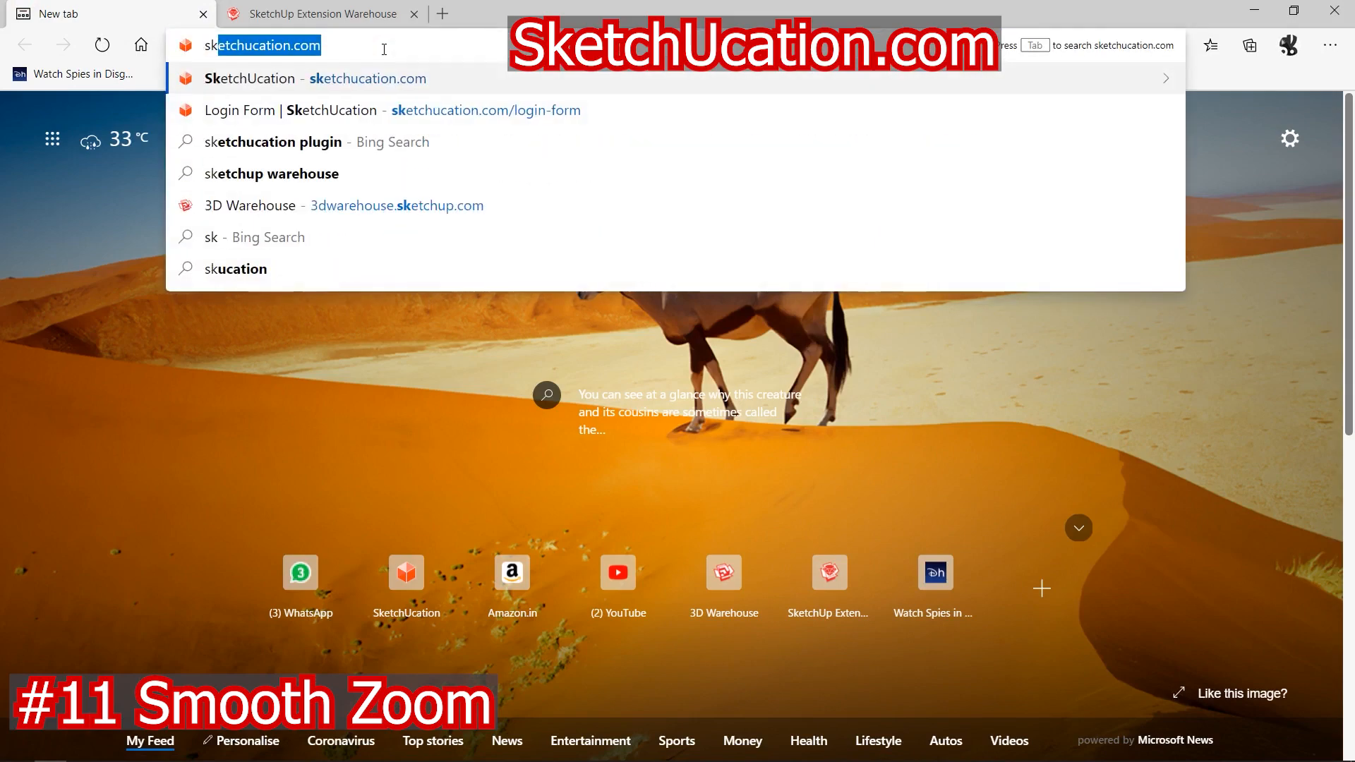
key(Return)
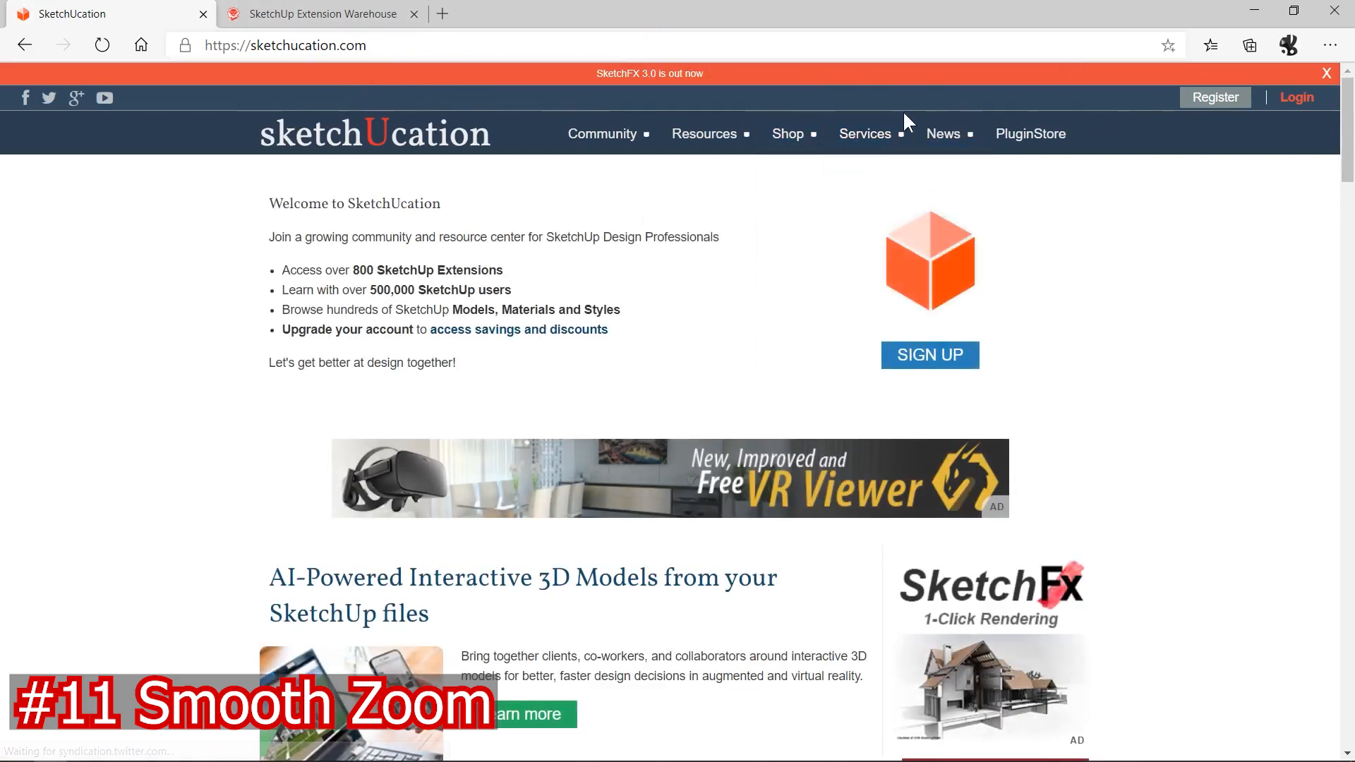
scroll(752, 283, down, 3)
scroll(748, 283, down, 15)
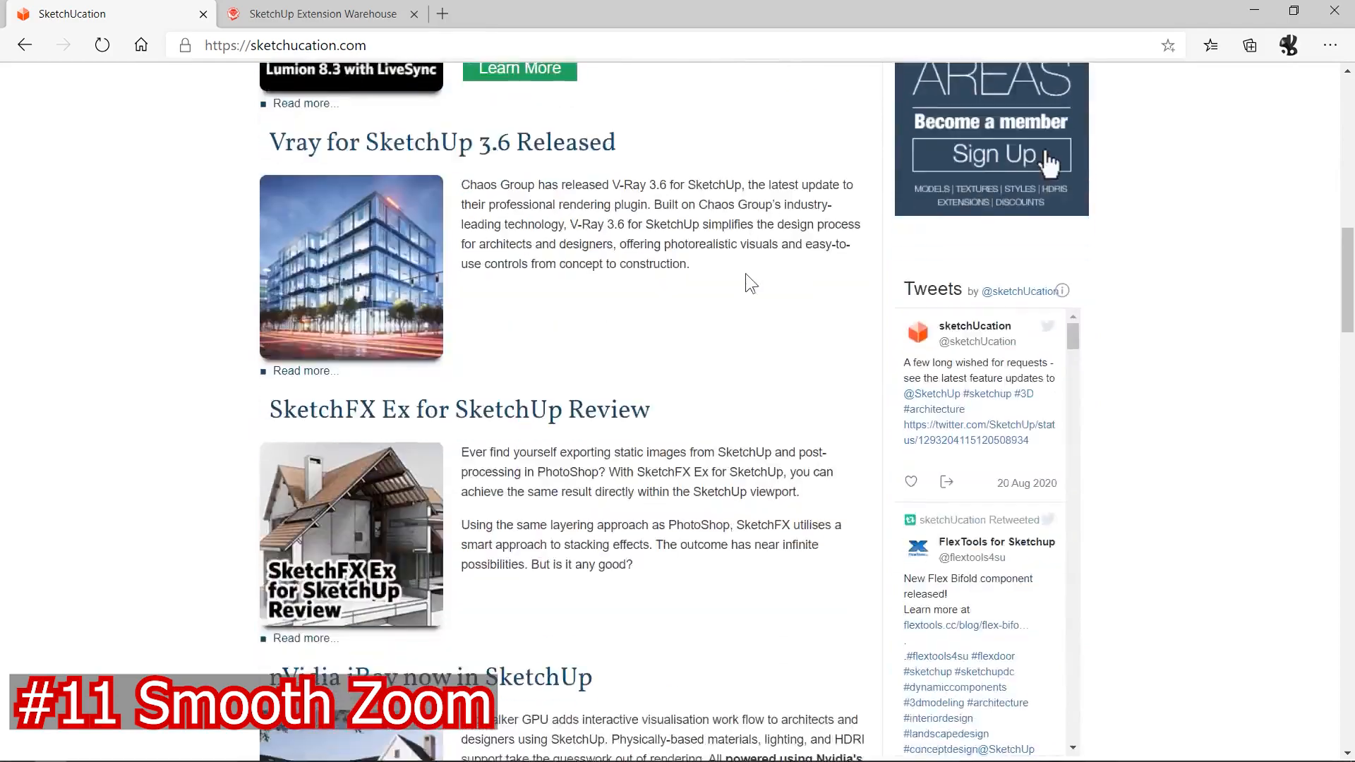
scroll(726, 320, up, 12)
scroll(864, 285, up, 7)
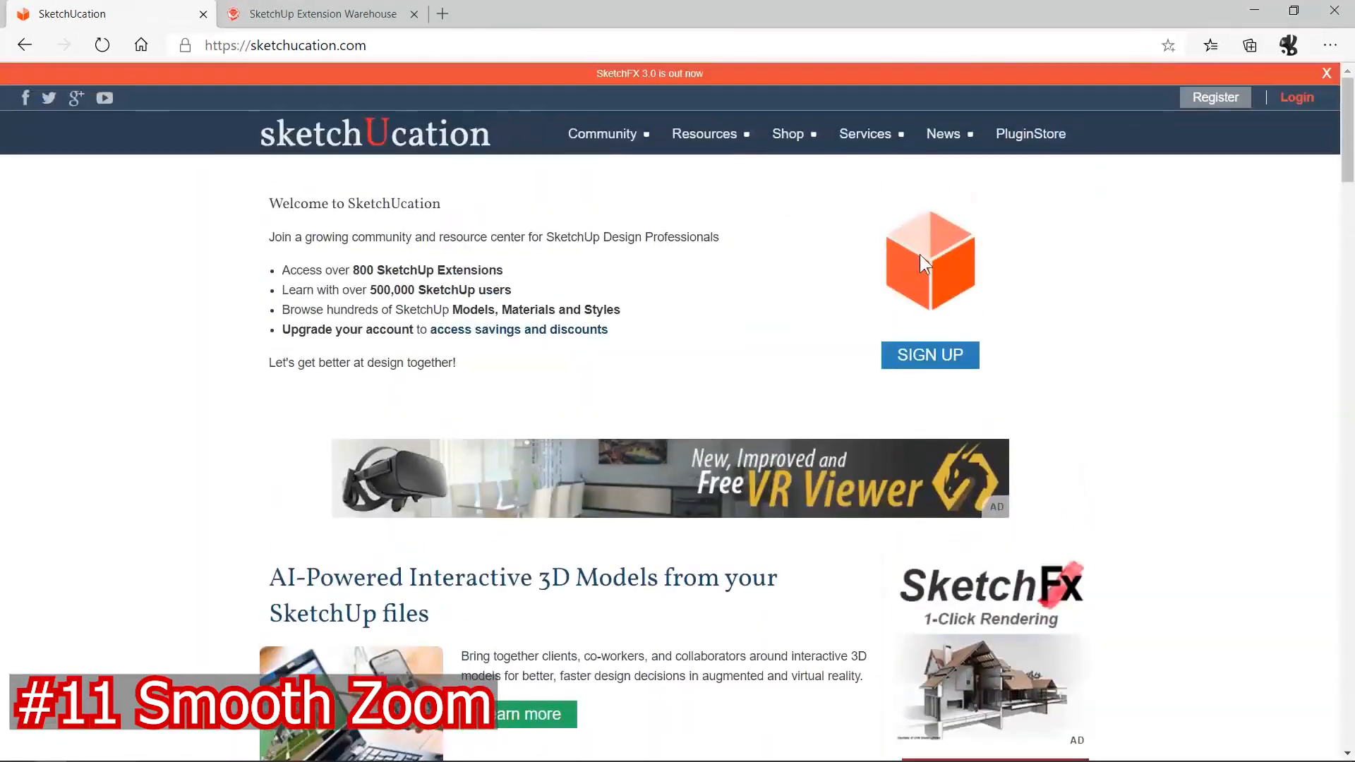
Step: Sign in to SketchUcation with the prefilled account credentials and the Remember Me option ticked
click(1297, 98)
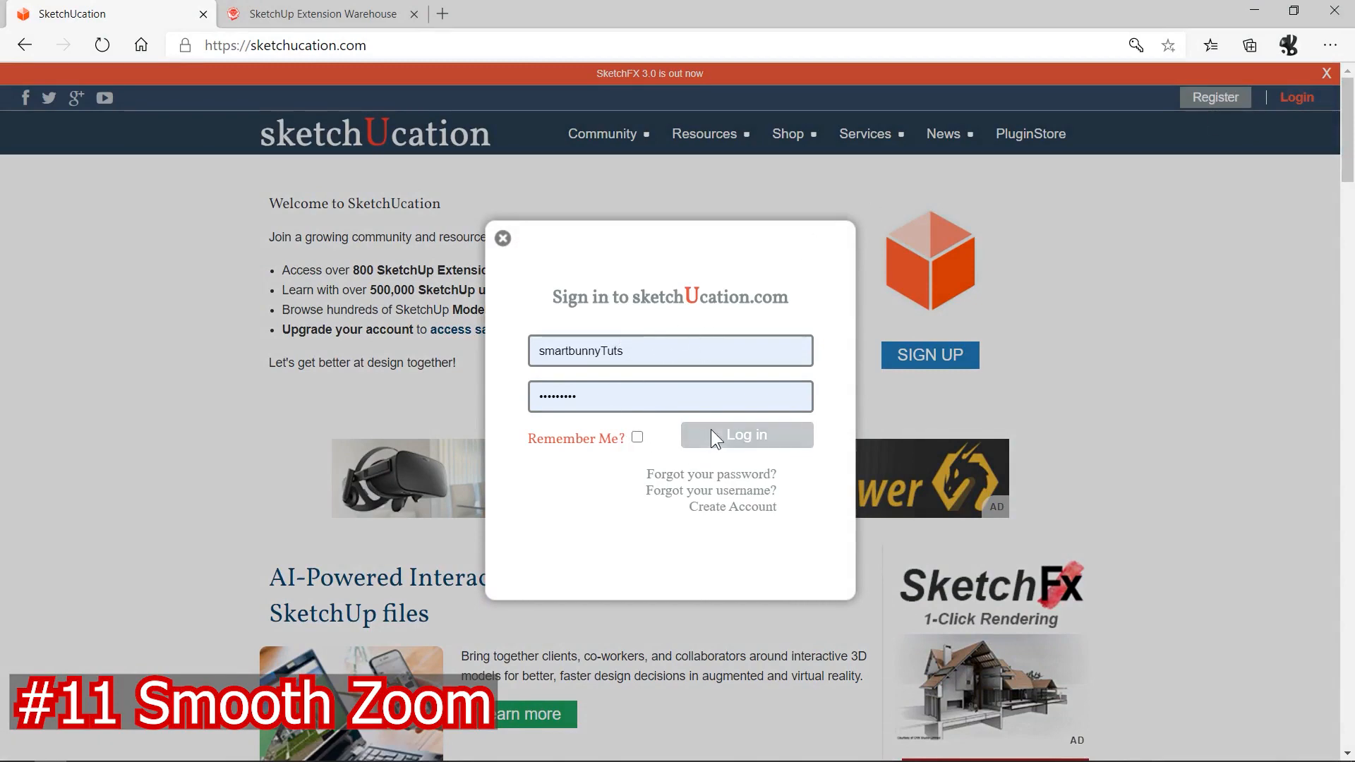
click(638, 437)
click(738, 433)
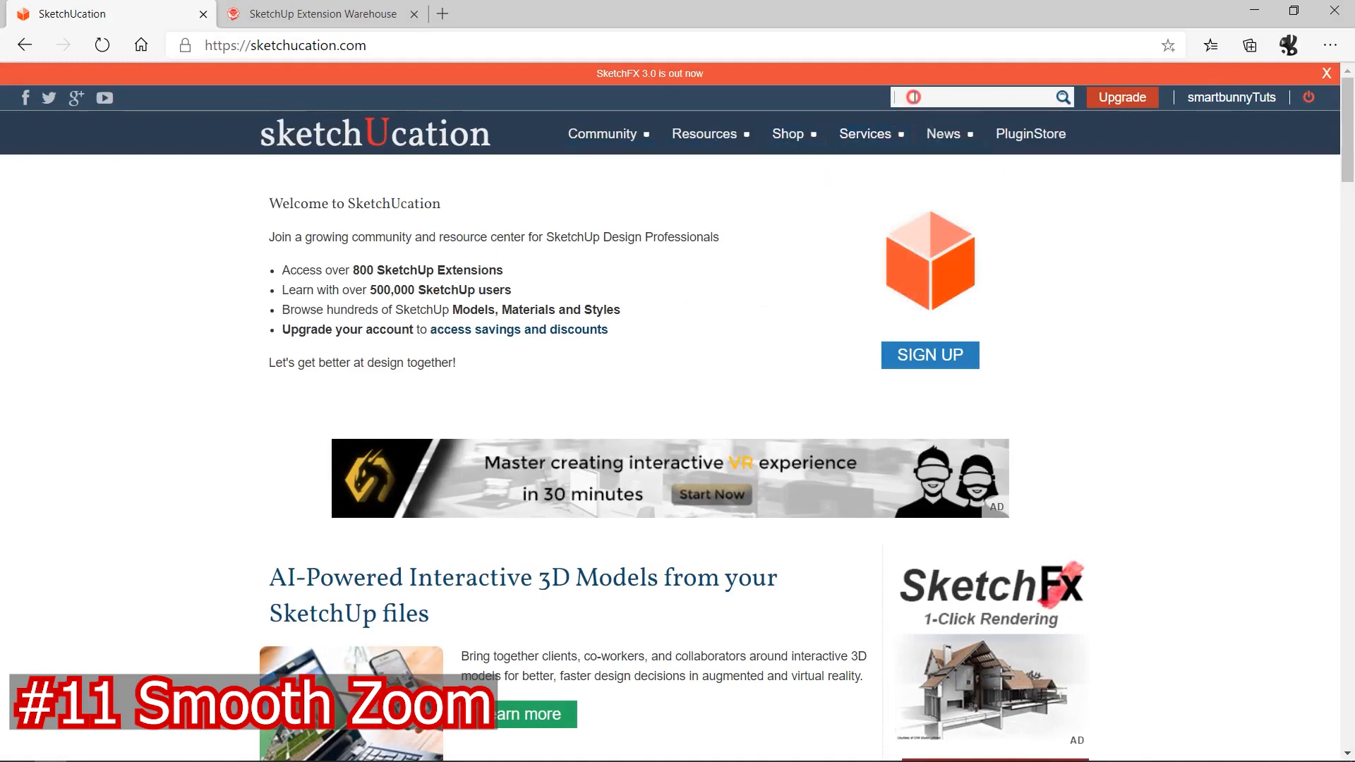
Step: Search the SketchUcation site for "smooth zoom"
click(914, 96)
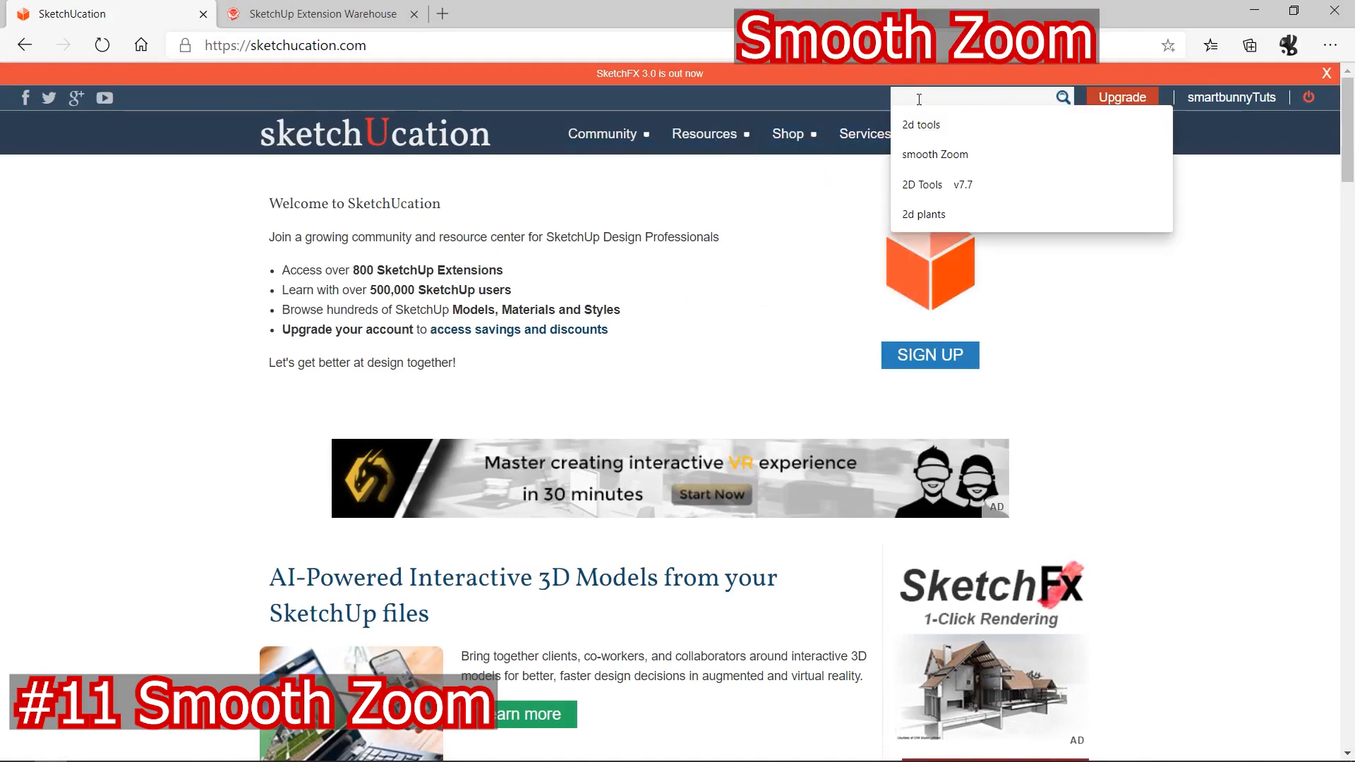
text(smooth zoom)
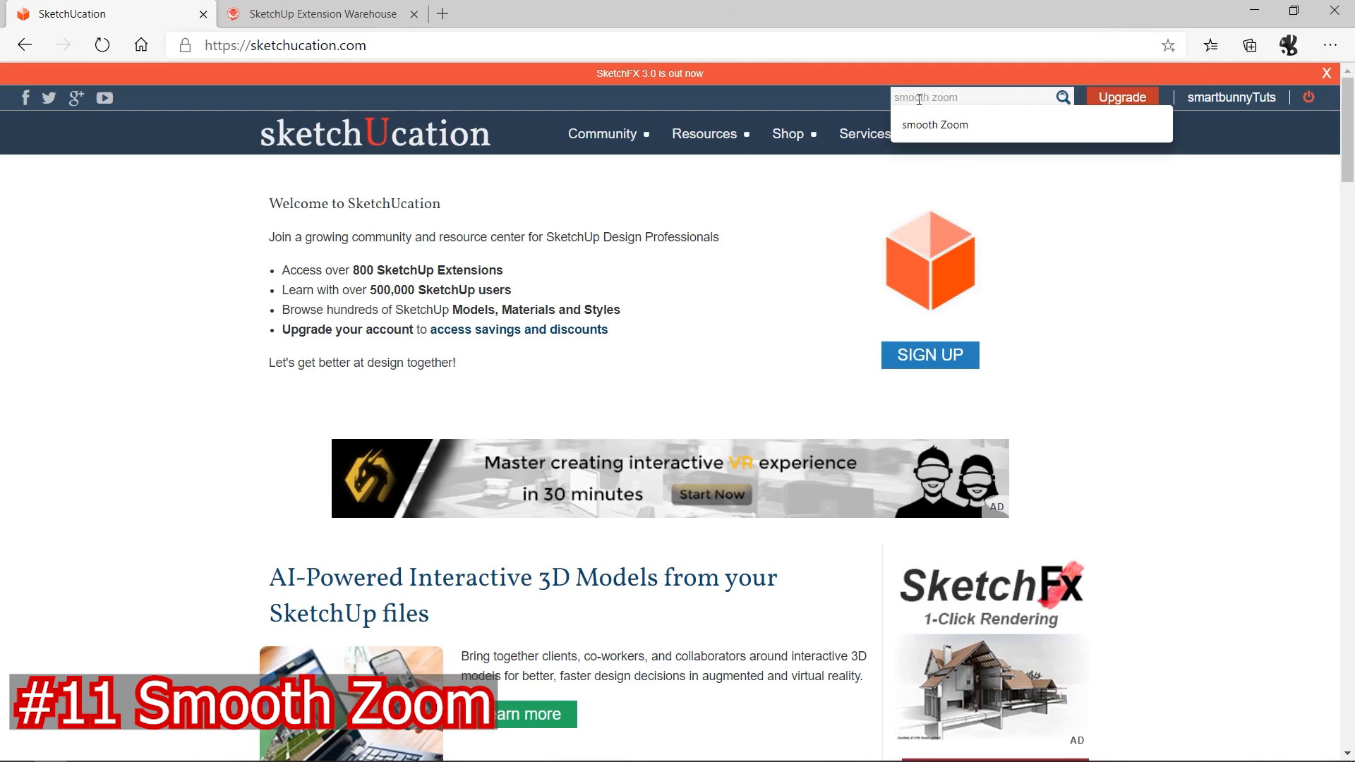
key(Return)
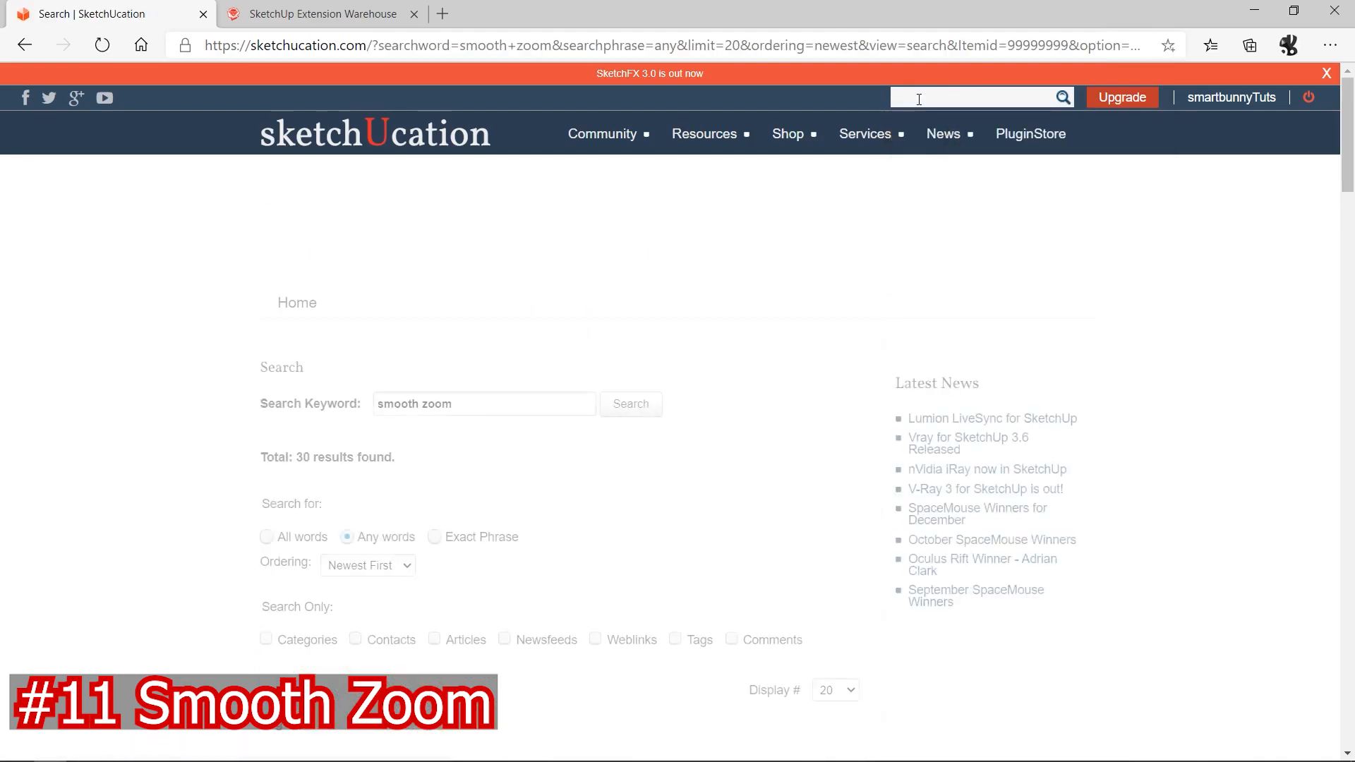
Step: Find the Smooth Zoom plugin among the search results and open its page
scroll(492, 311, down, 10)
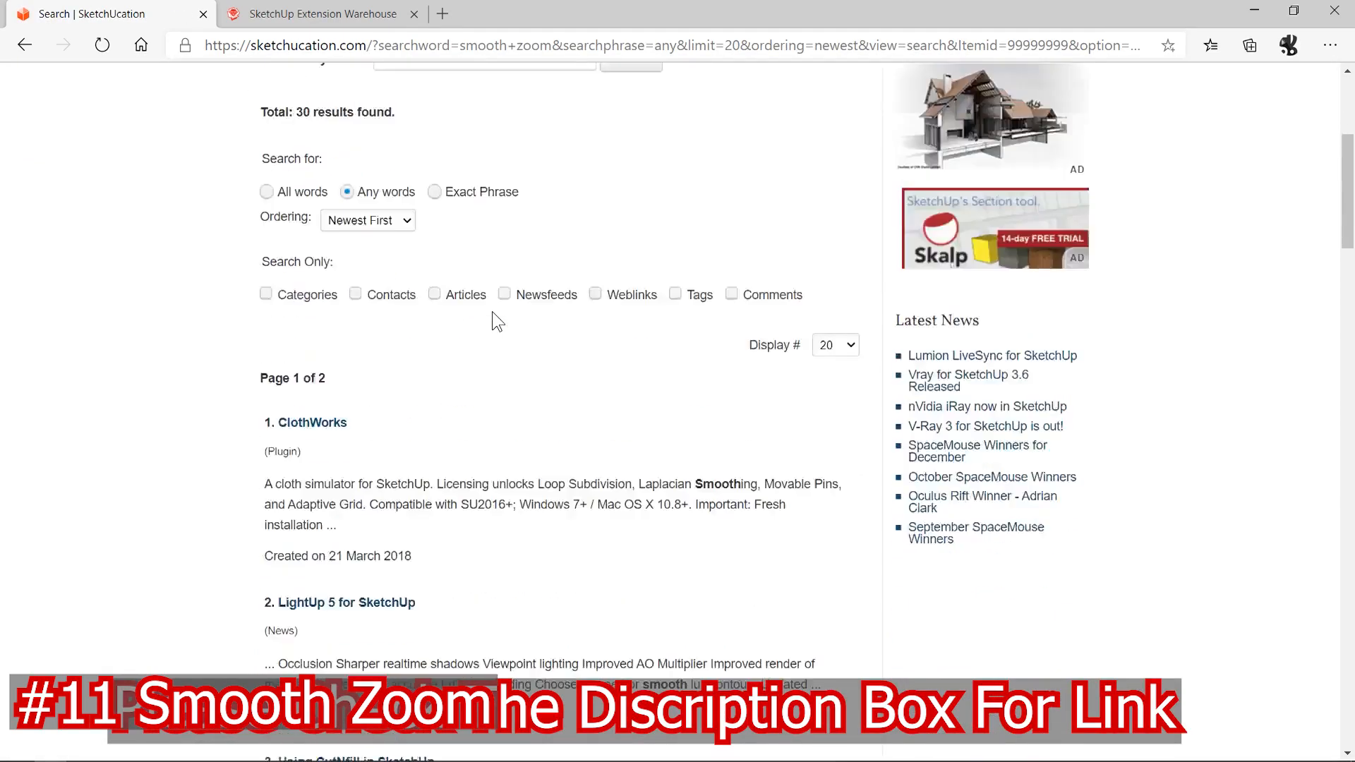
scroll(492, 308, up, 10)
scroll(491, 308, down, 10)
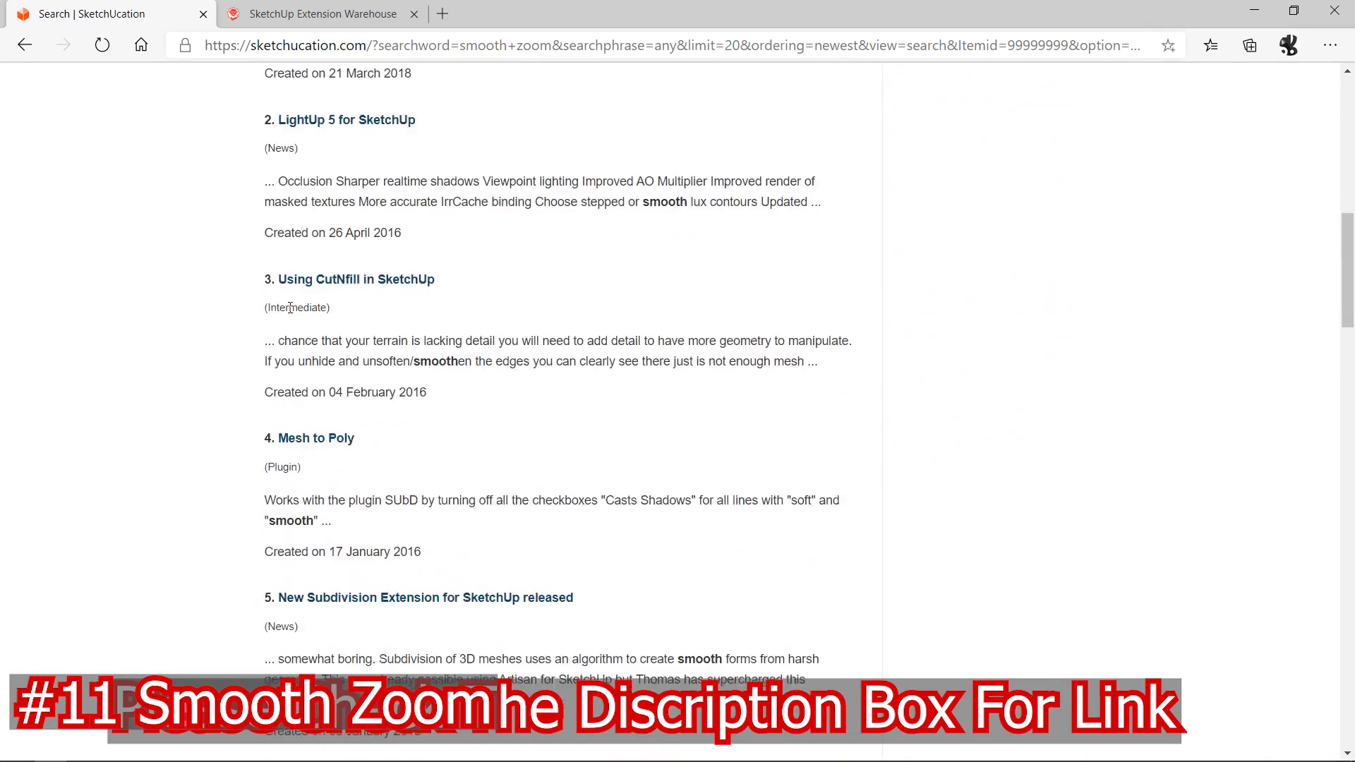
scroll(324, 297, down, 9)
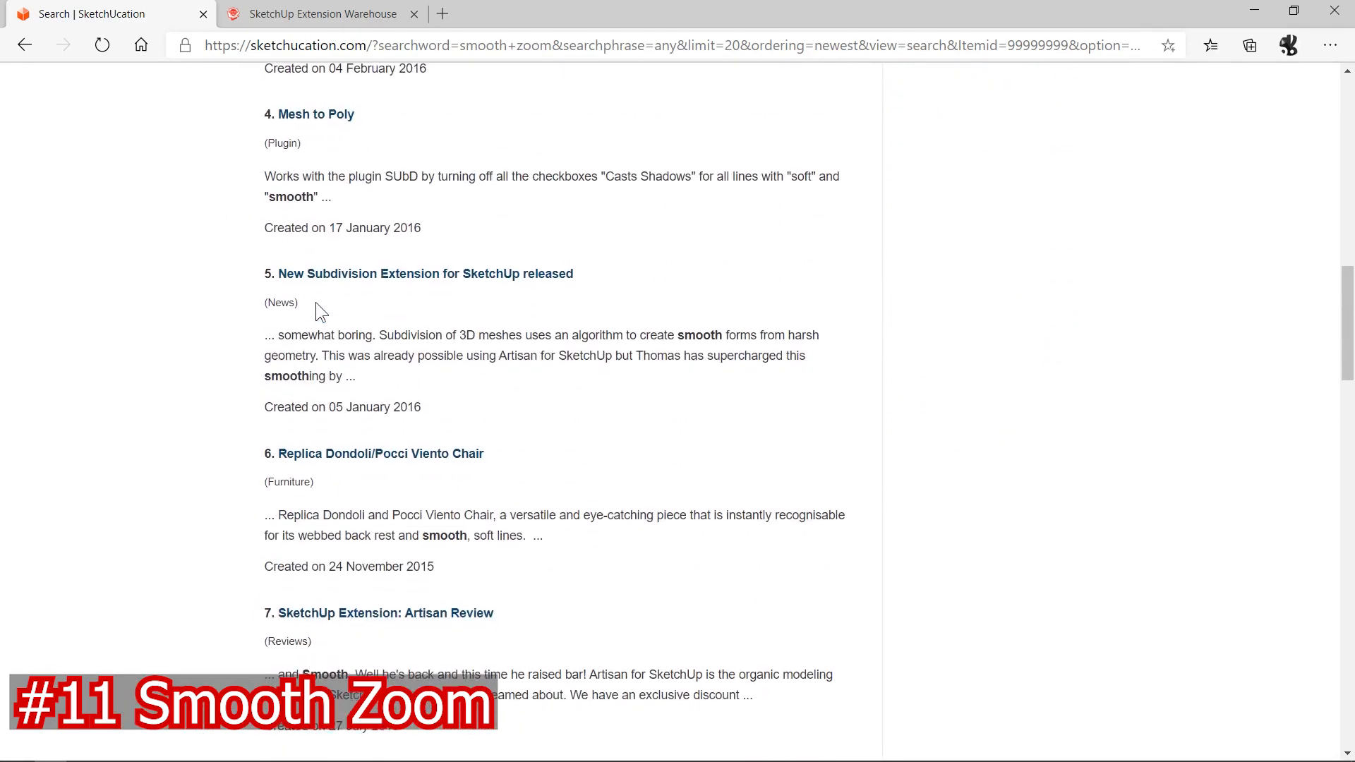
scroll(324, 340, down, 10)
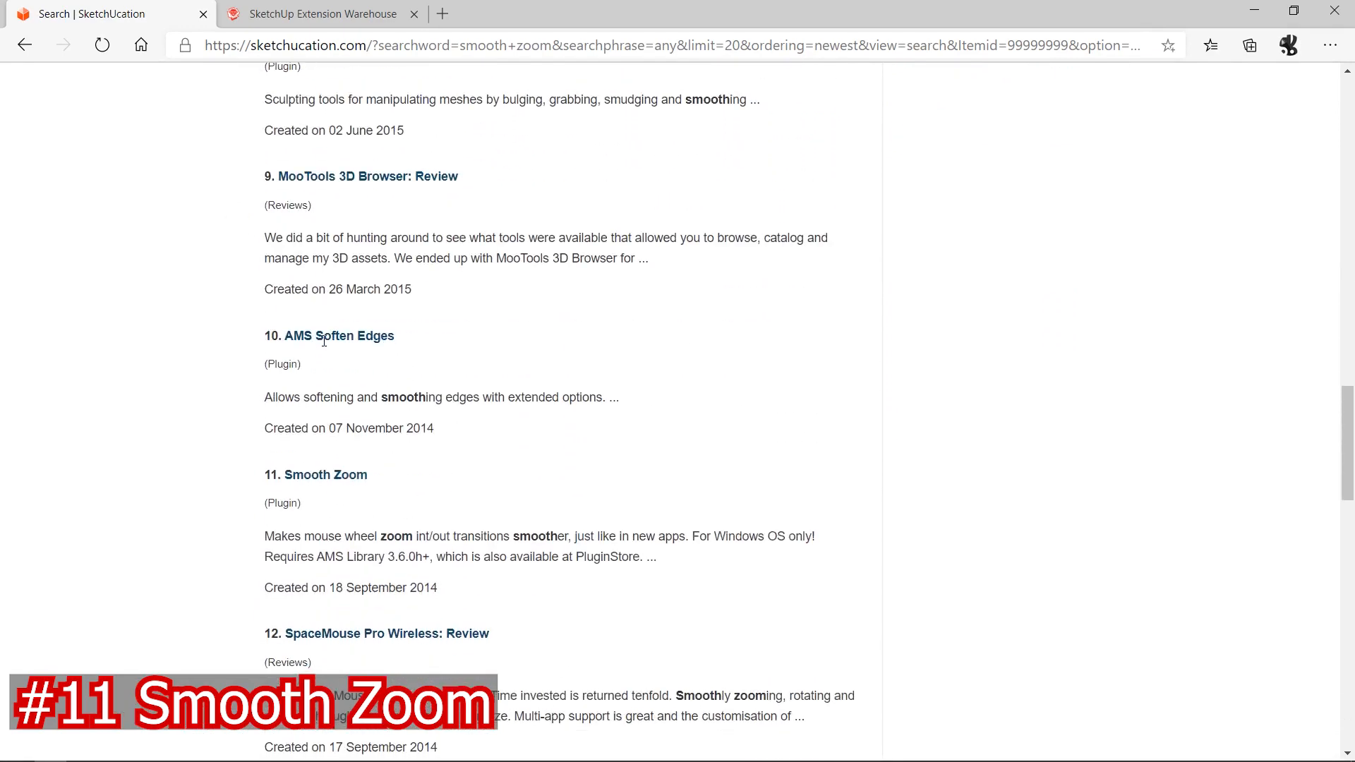
drag(274, 265, 475, 273)
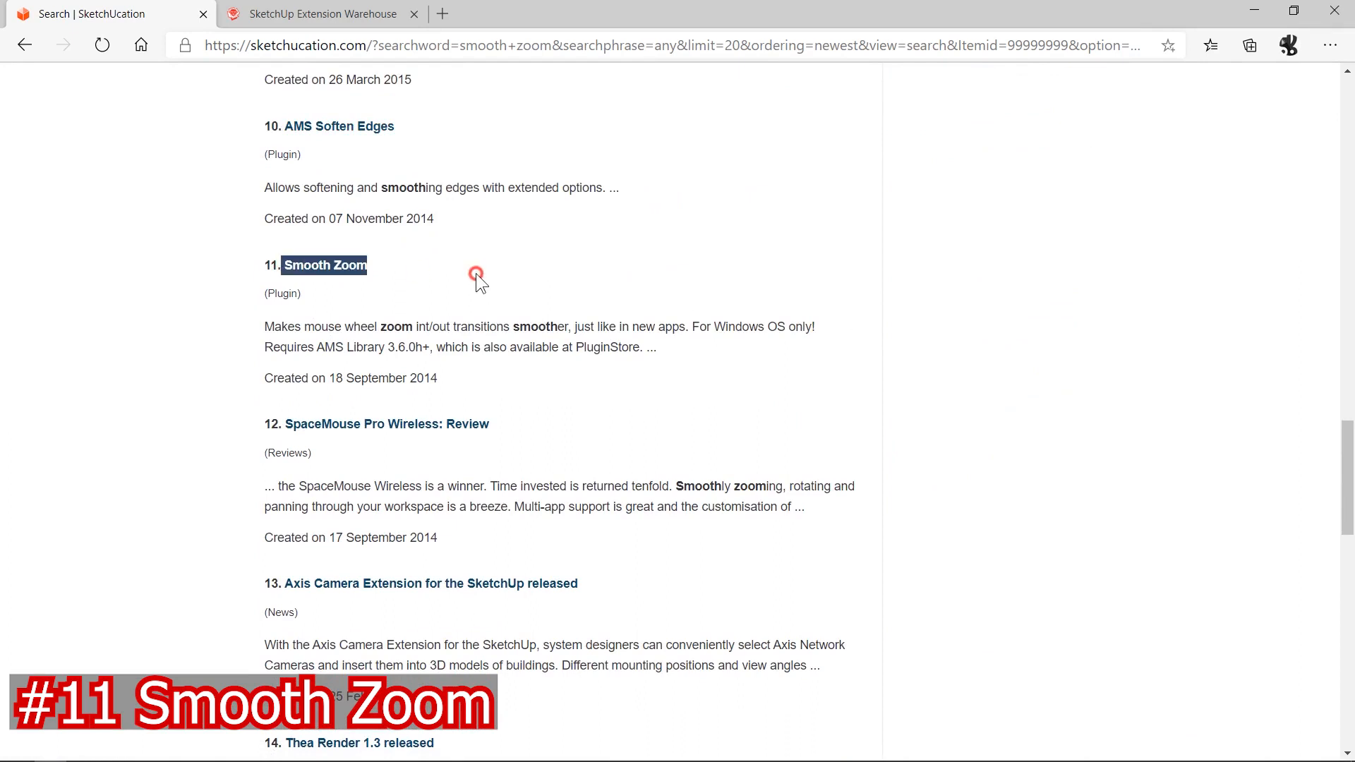
click(433, 266)
click(308, 274)
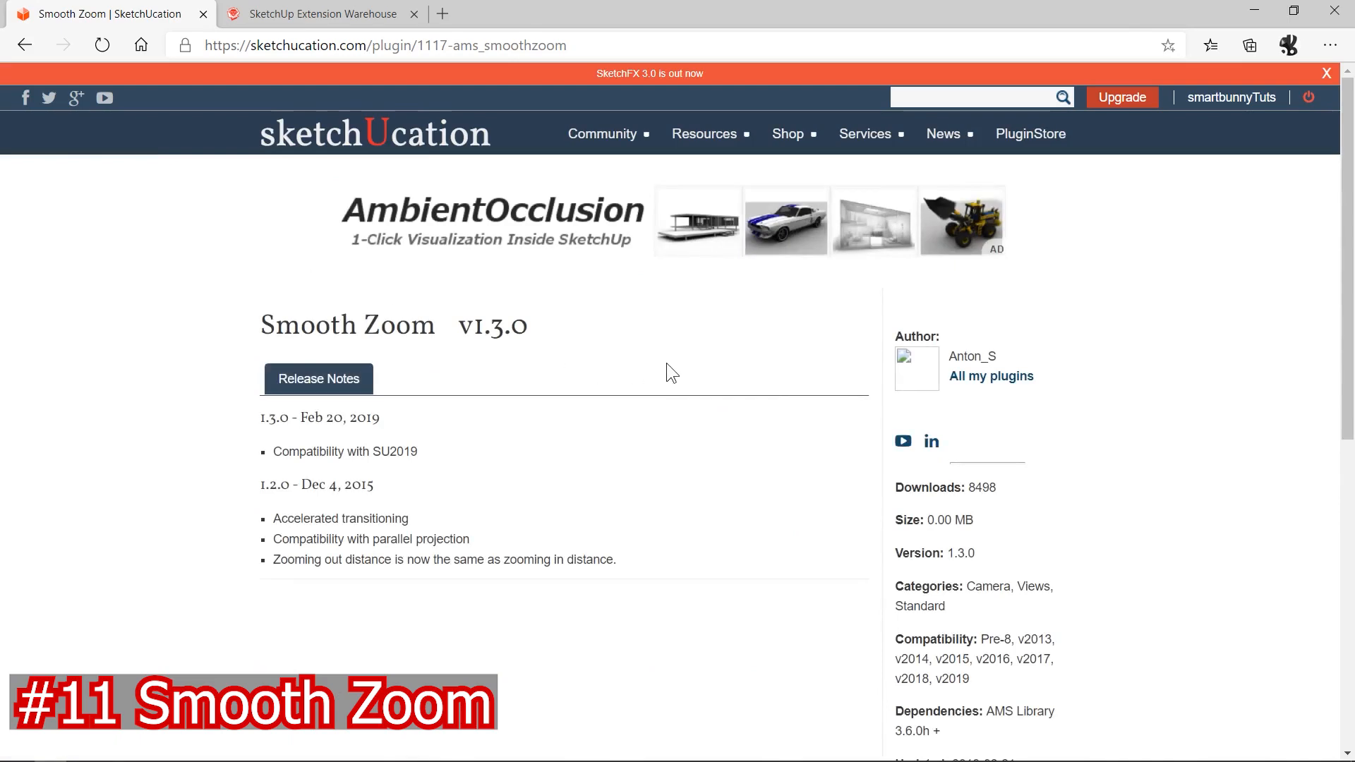
Step: Download Smooth Zoom v1.3.0 from its plugin page and show the downloaded file in its folder
scroll(639, 349, down, 3)
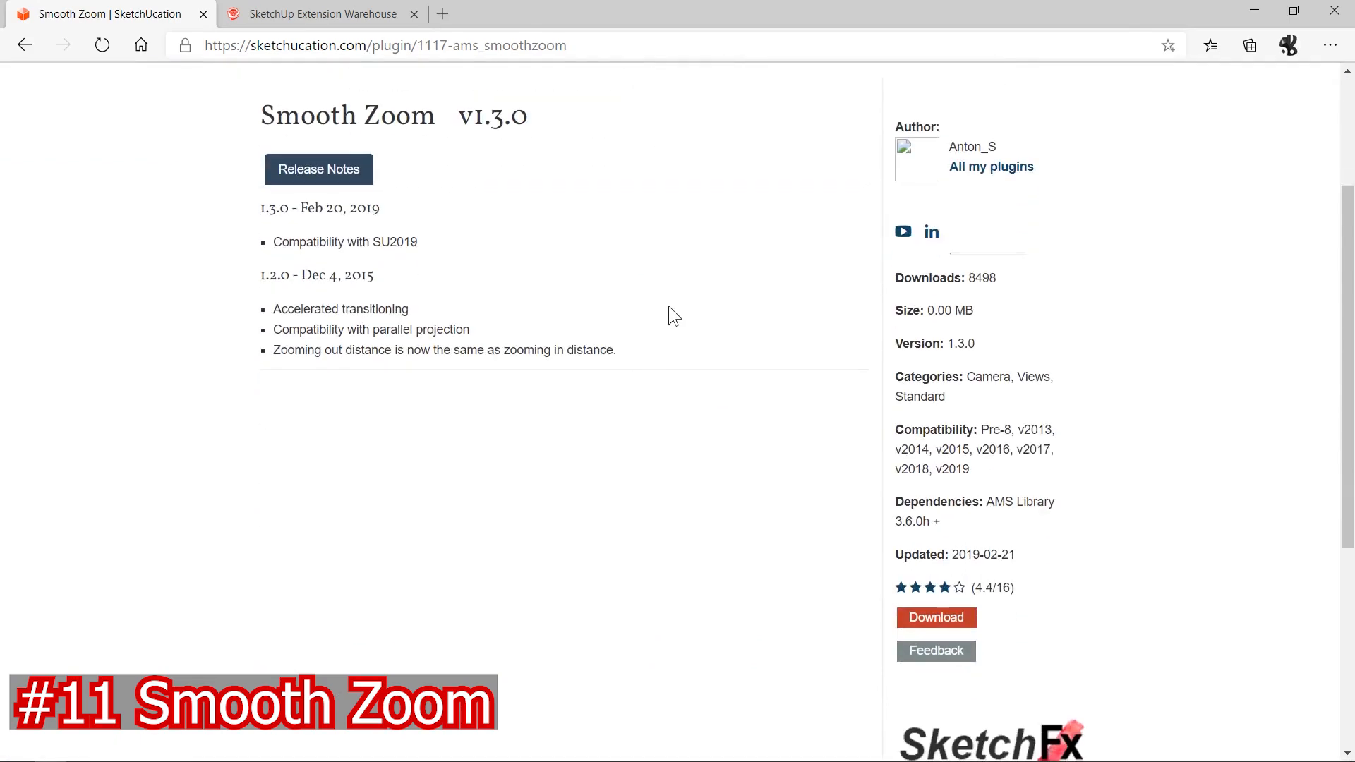
scroll(671, 311, down, 5)
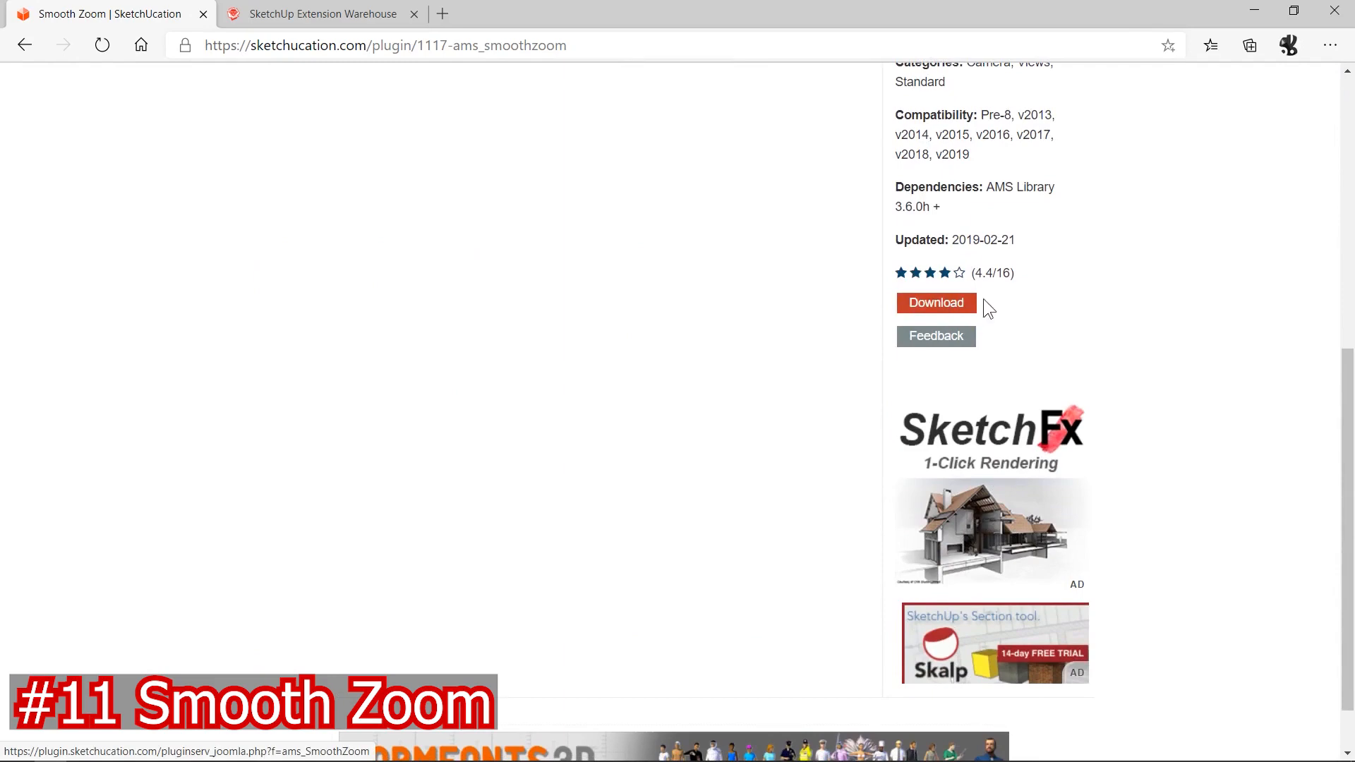
scroll(986, 309, up, 3)
click(927, 521)
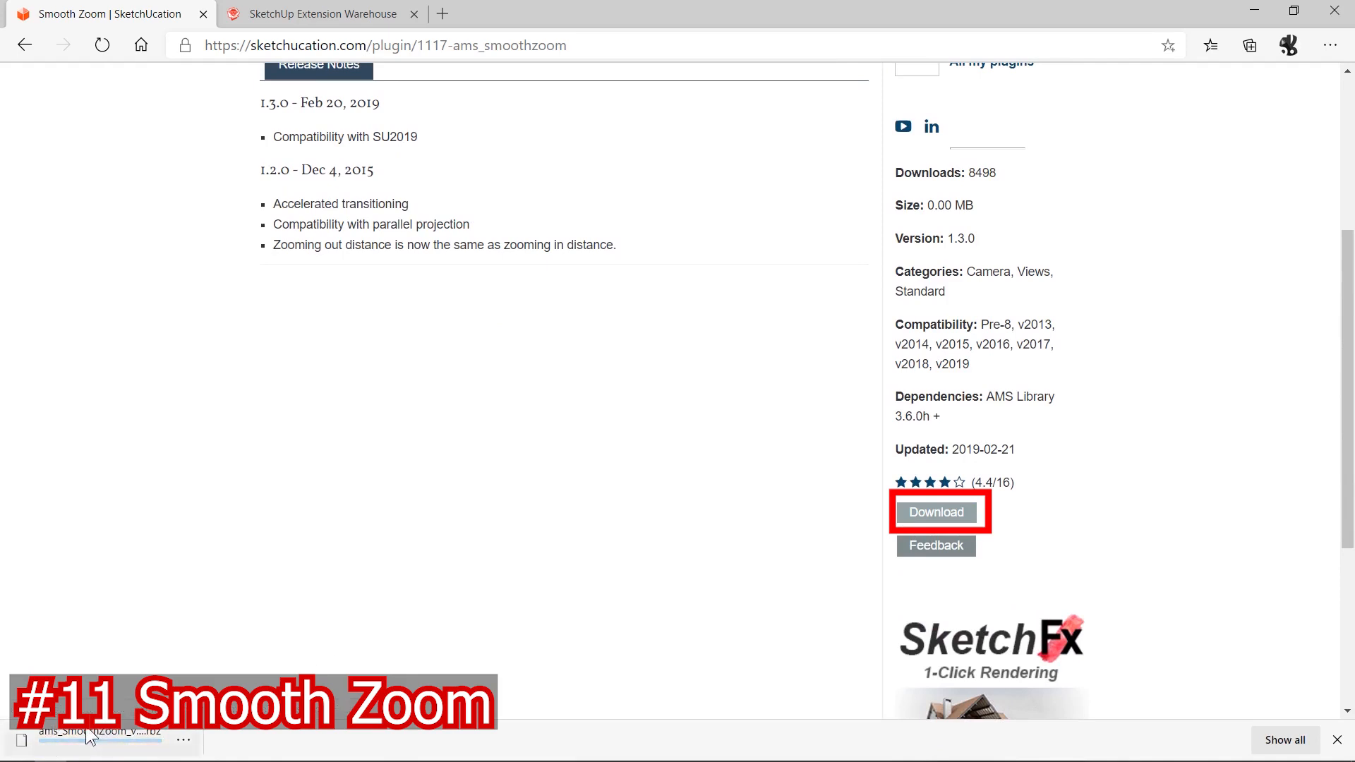
click(183, 739)
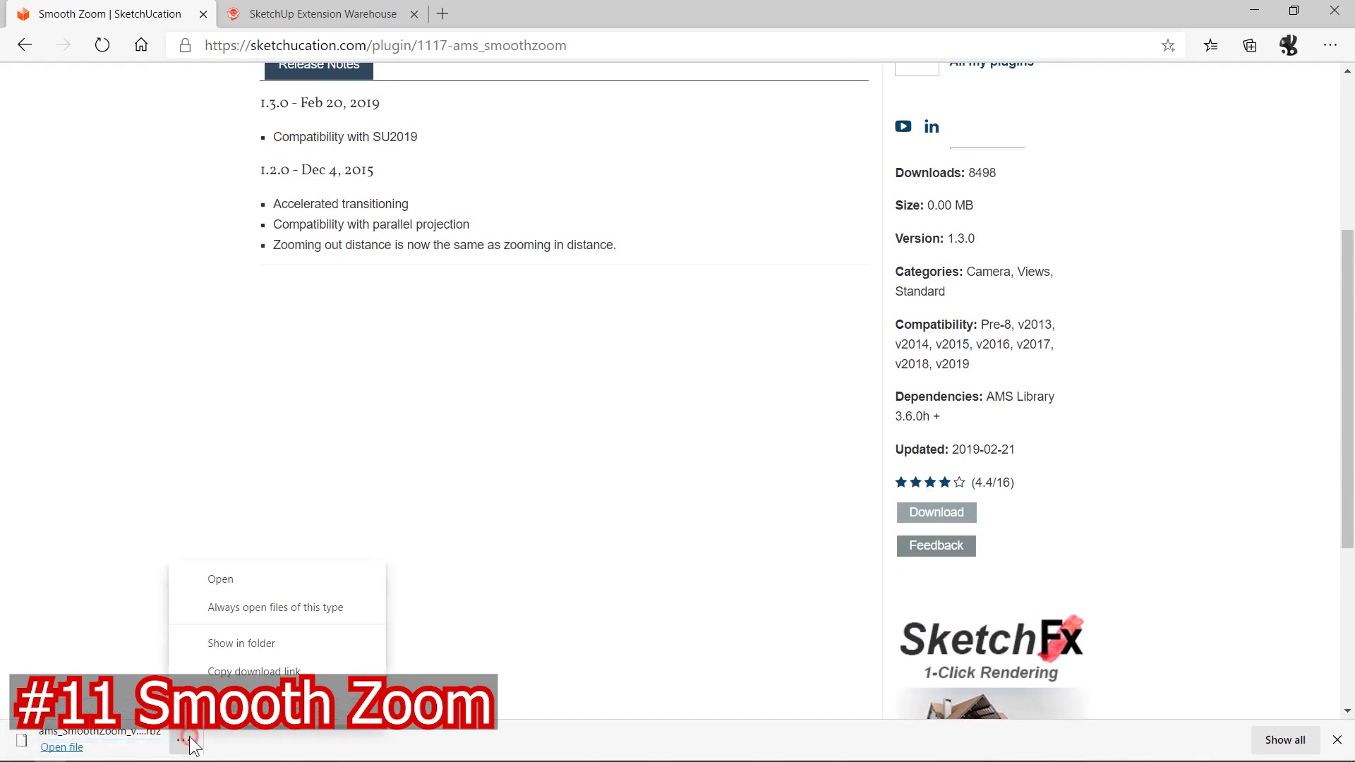
click(247, 654)
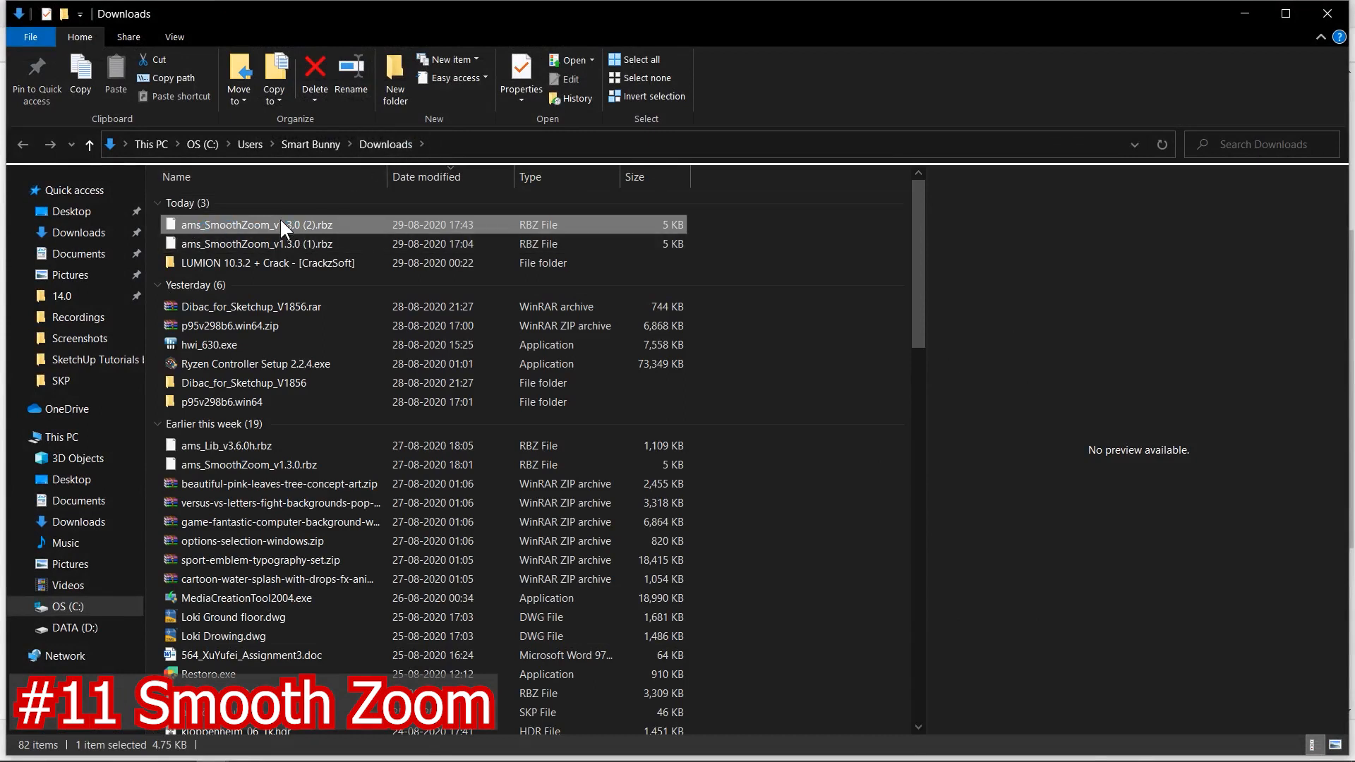
Step: Switch back to SketchUp and install ams_SmoothZoom_v1.3.0 (2).rbz from Downloads through the Extension Manager
key(alt+Tab)
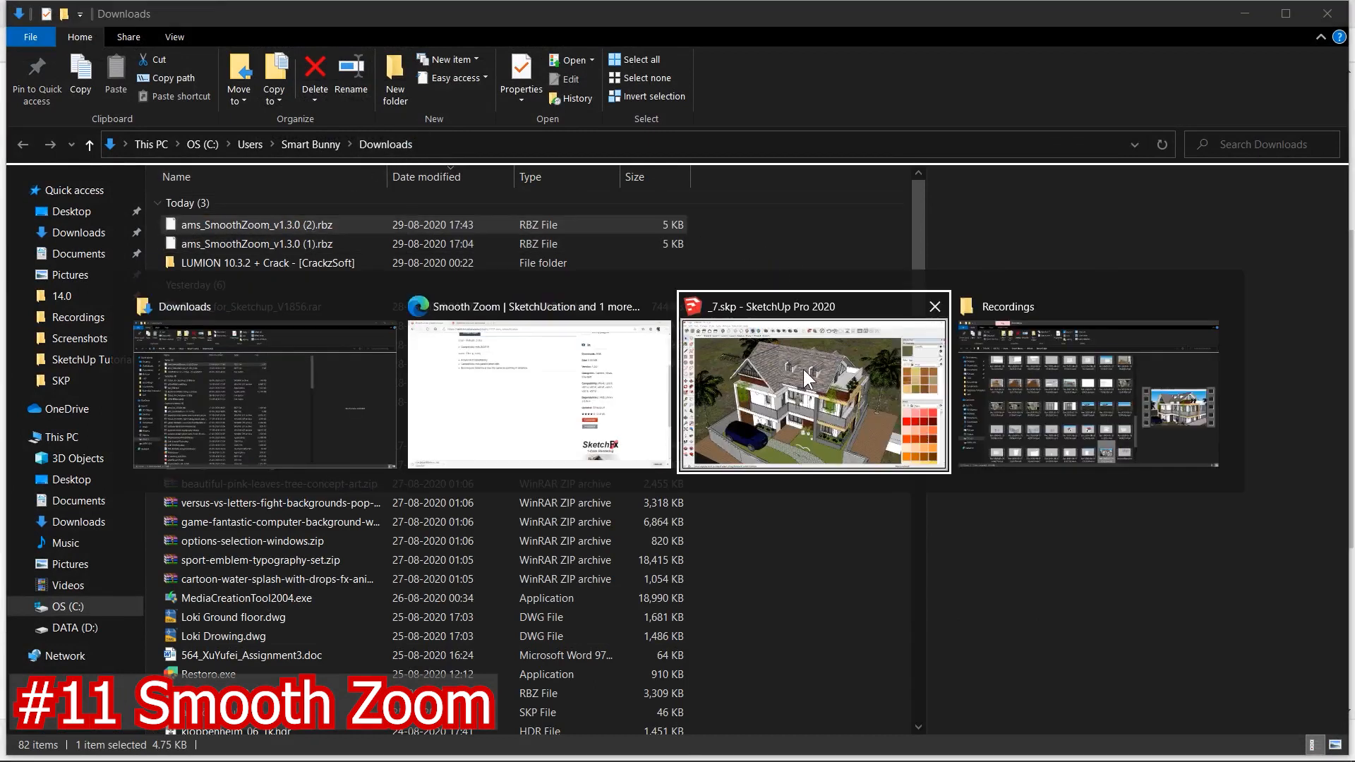
click(803, 370)
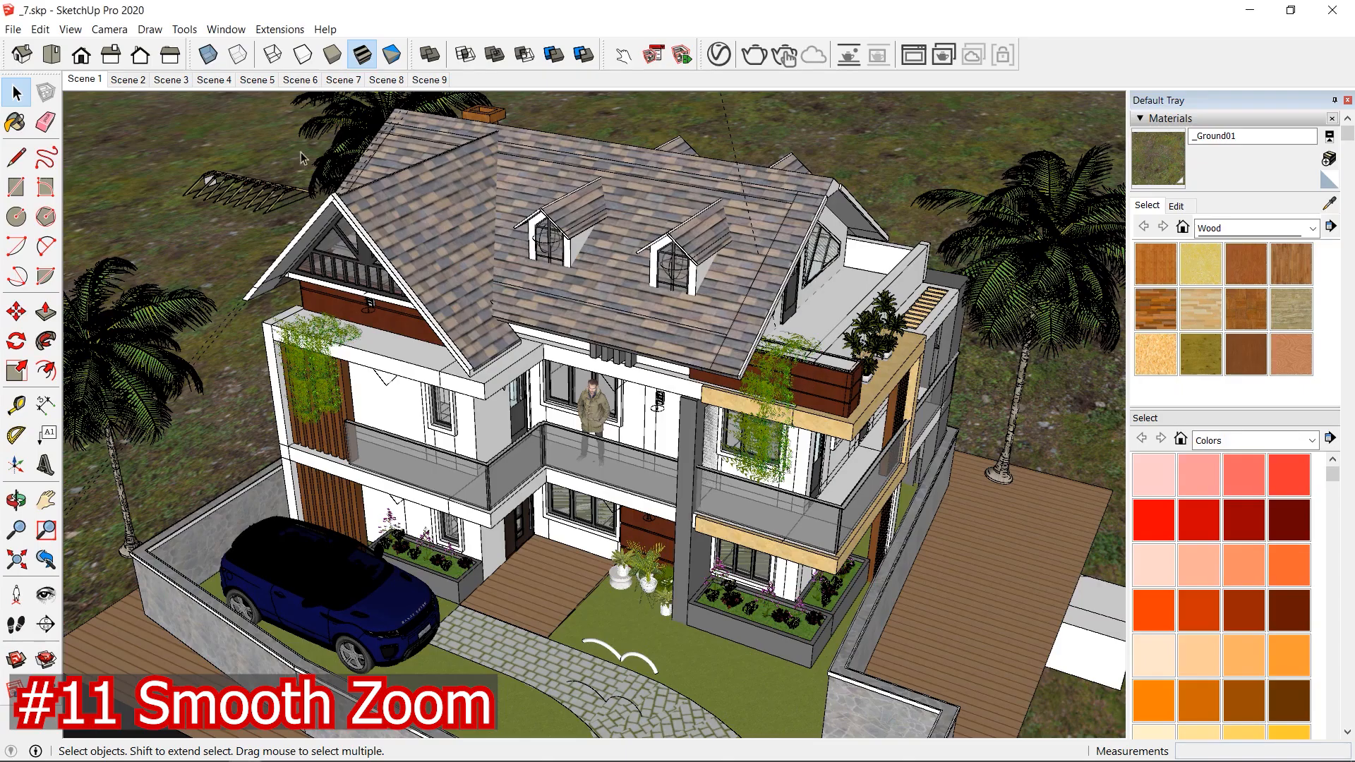
click(243, 30)
click(294, 203)
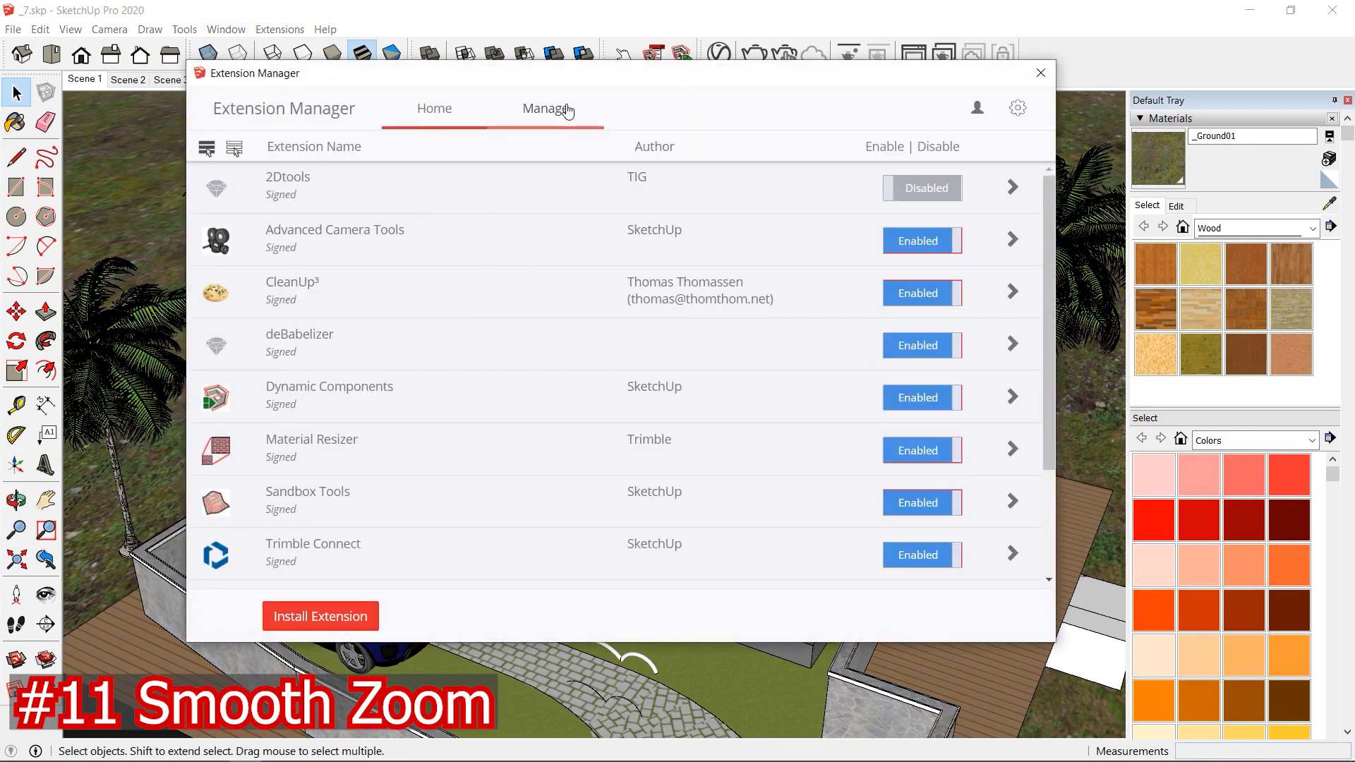
click(346, 623)
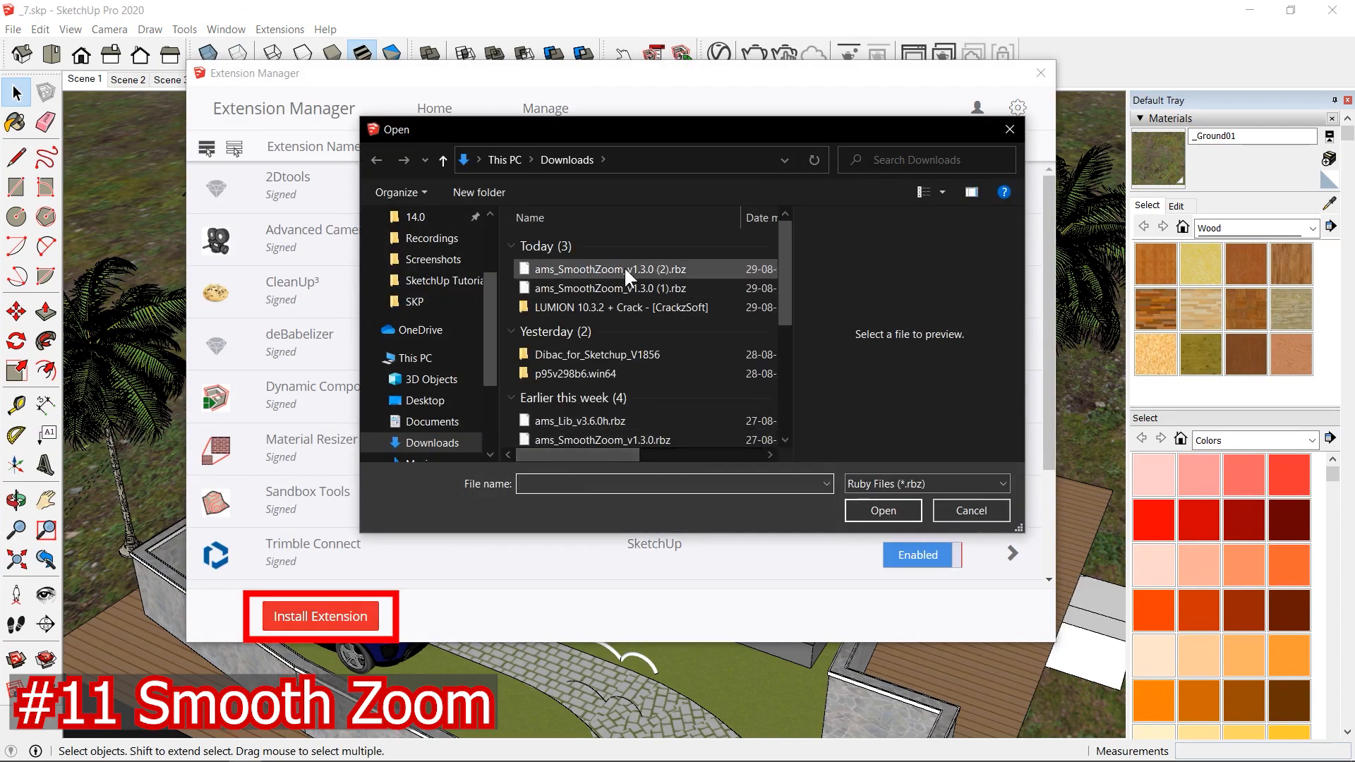
click(615, 269)
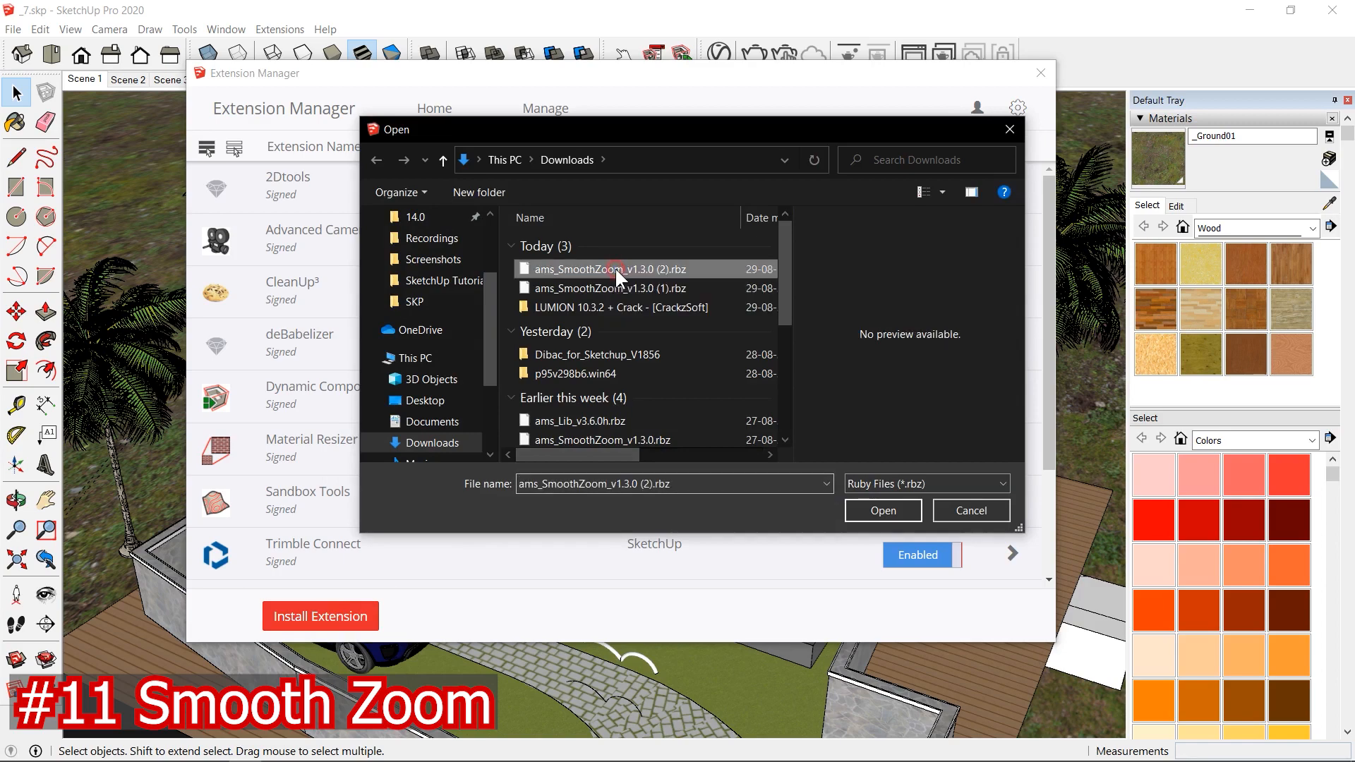
click(872, 514)
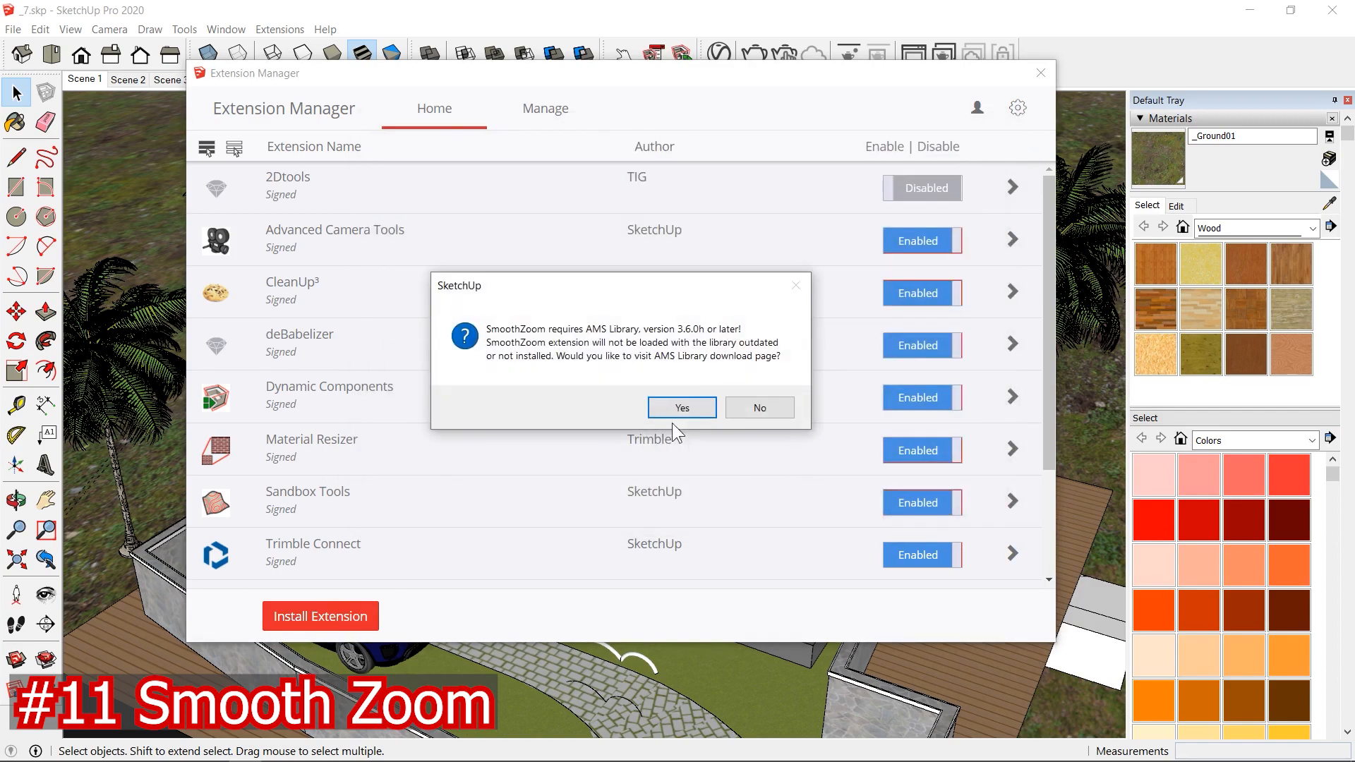
Step: Agree to visit the required AMS Library page and find its Download section
click(678, 408)
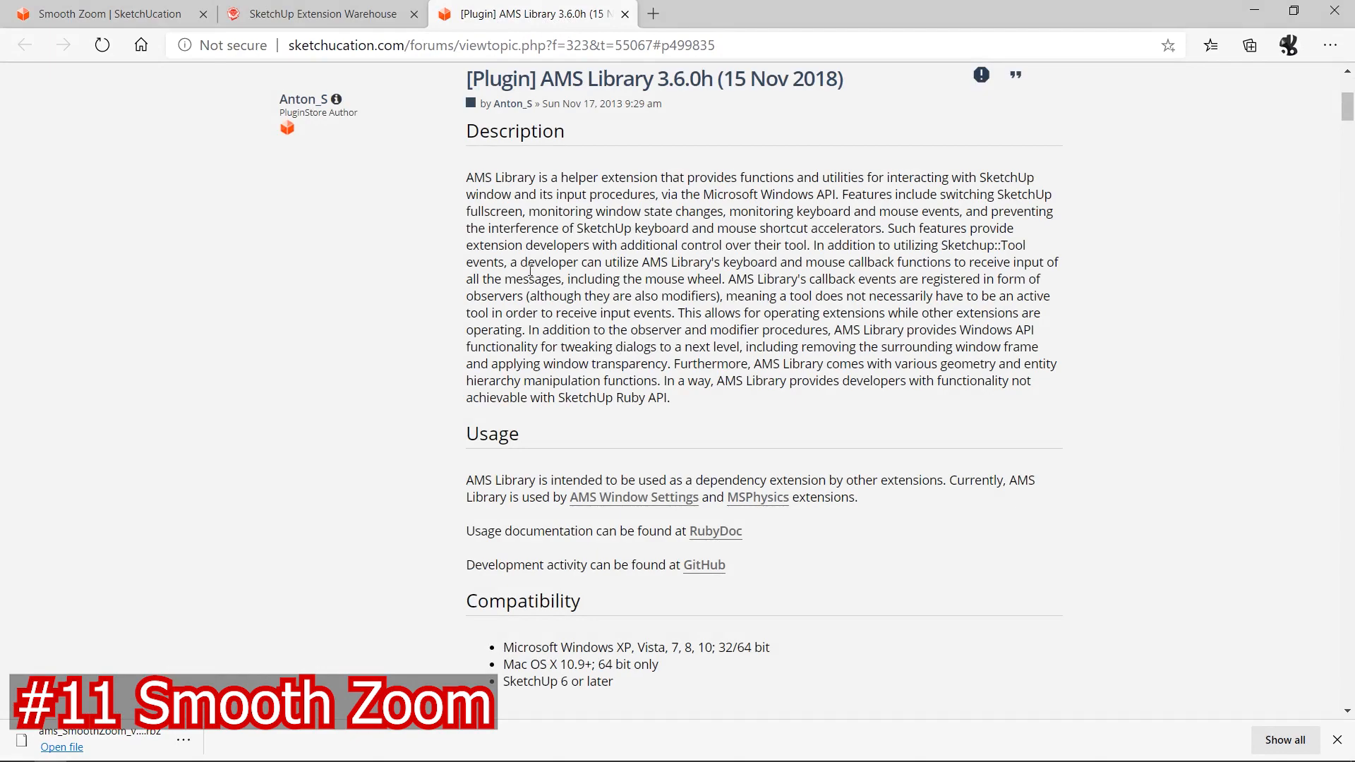
scroll(438, 313, down, 3)
scroll(438, 314, up, 3)
scroll(622, 482, down, 7)
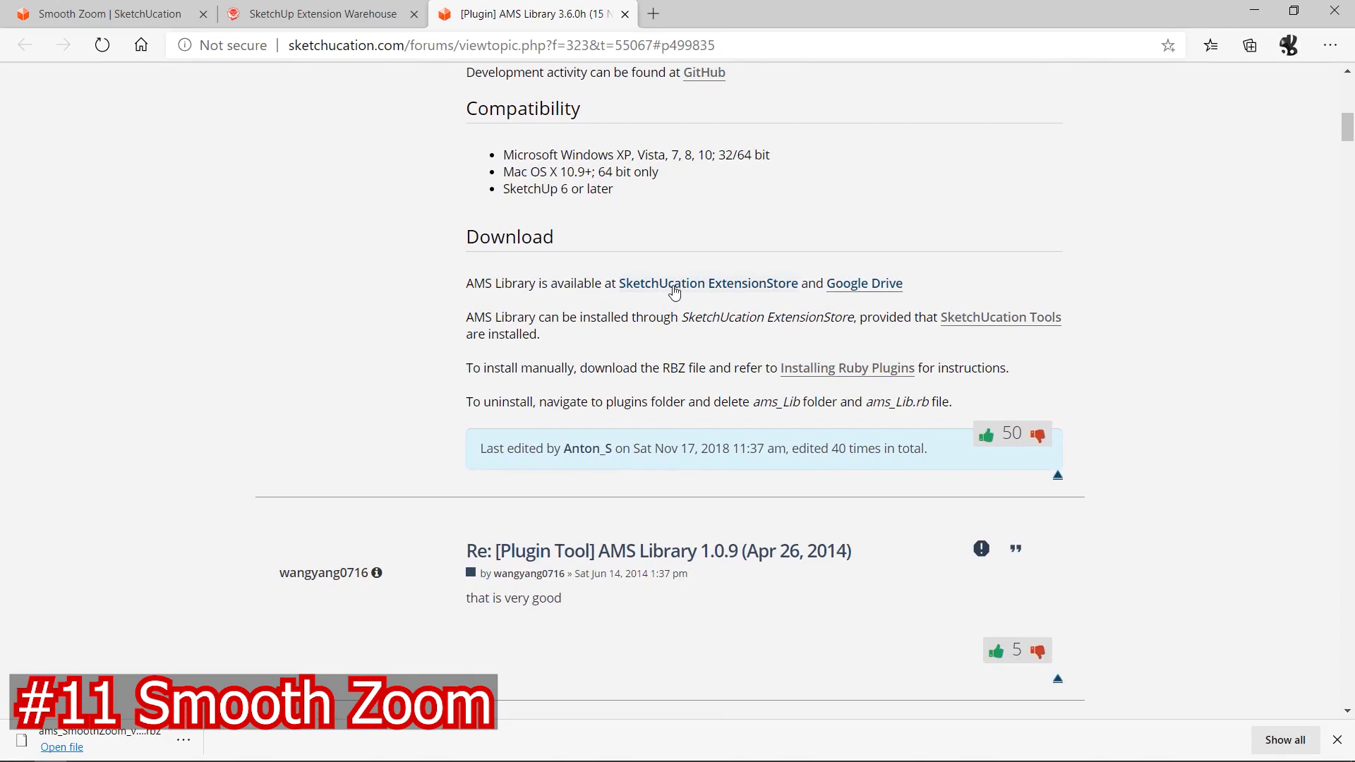
Step: Download ams_Lib_v3.6.0h.rbz through the AMS Library's Google Drive link, close the FreeVPN pop-up page, and show the downloaded file in its folder
click(868, 286)
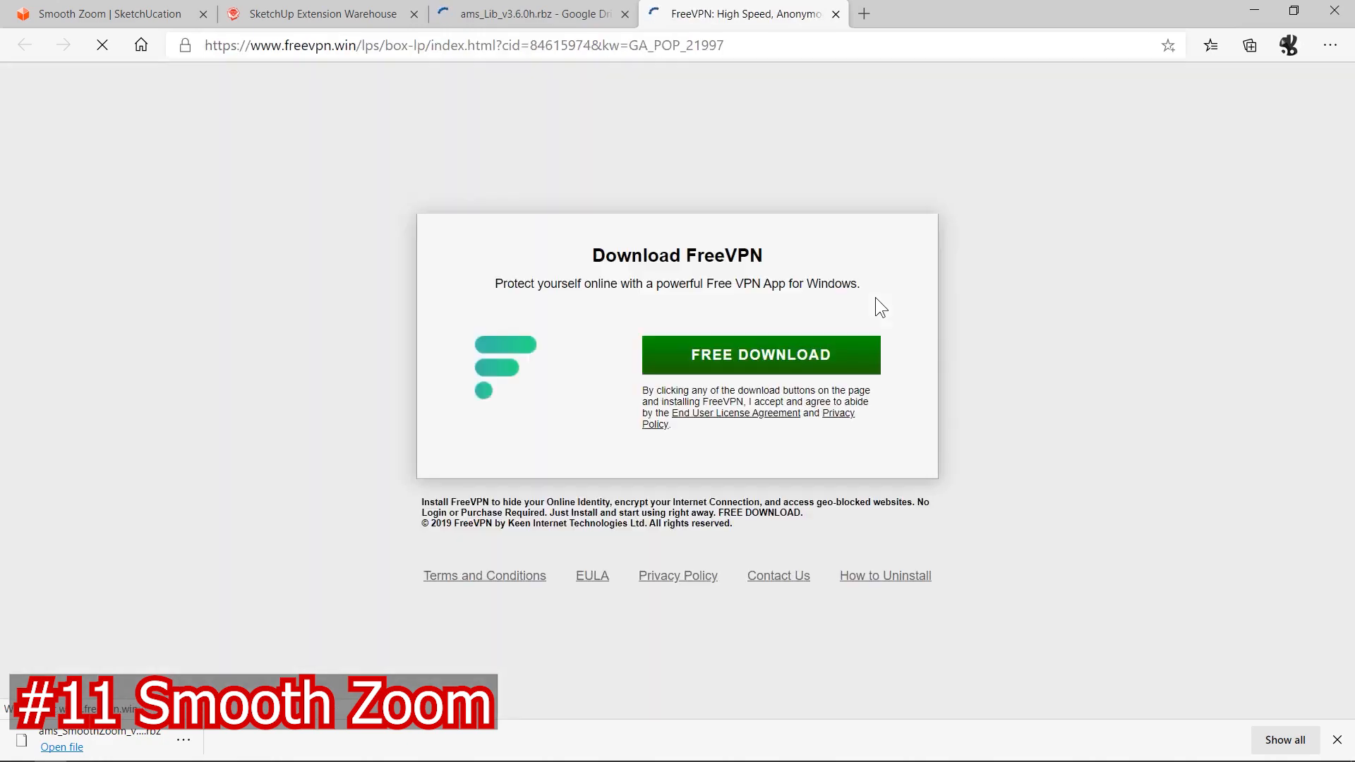
click(522, 14)
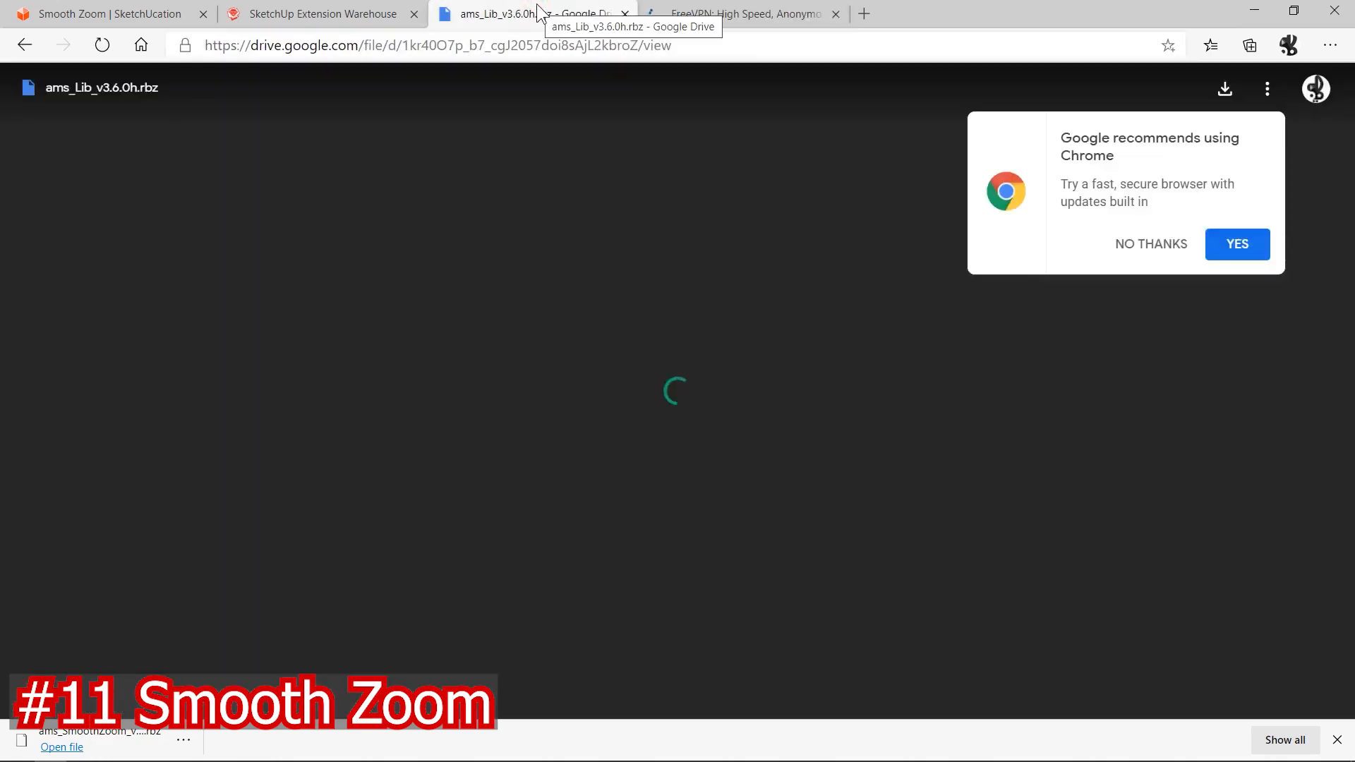
click(799, 14)
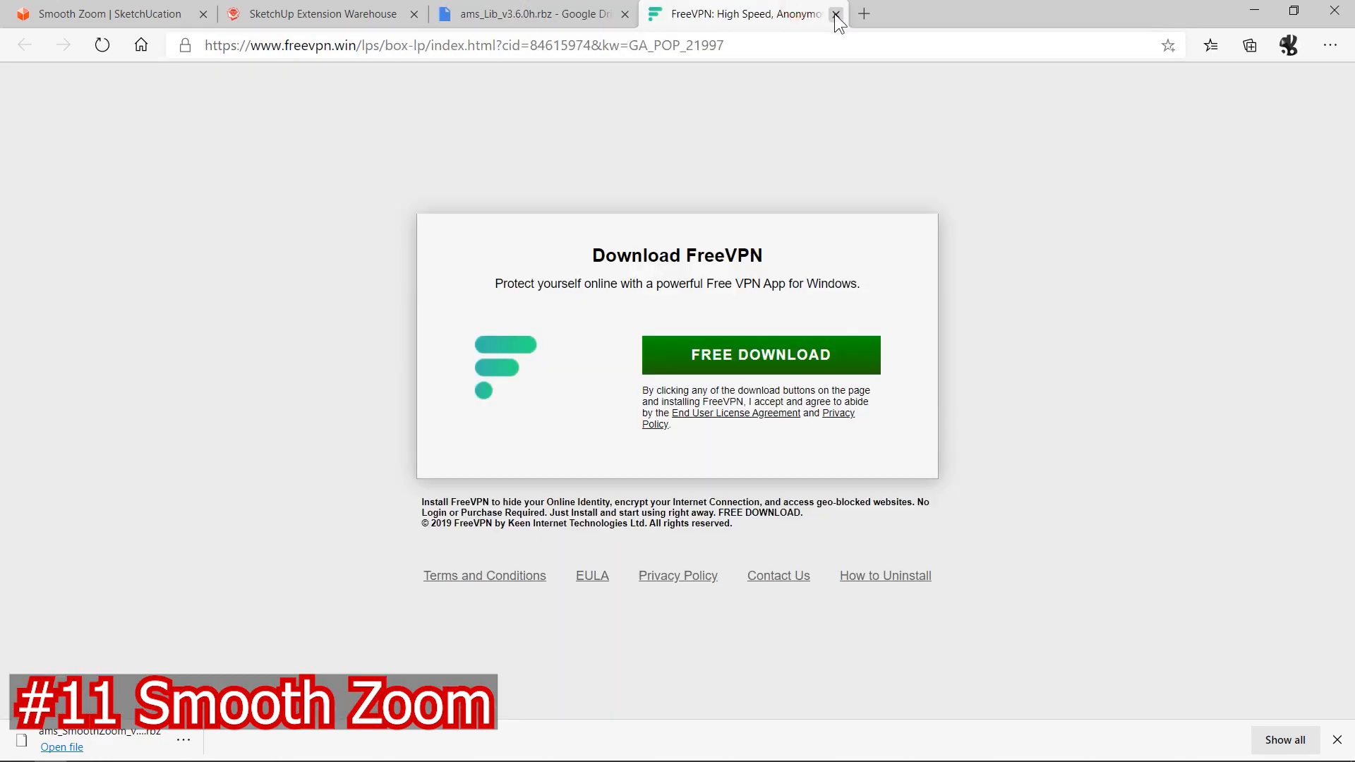
click(836, 14)
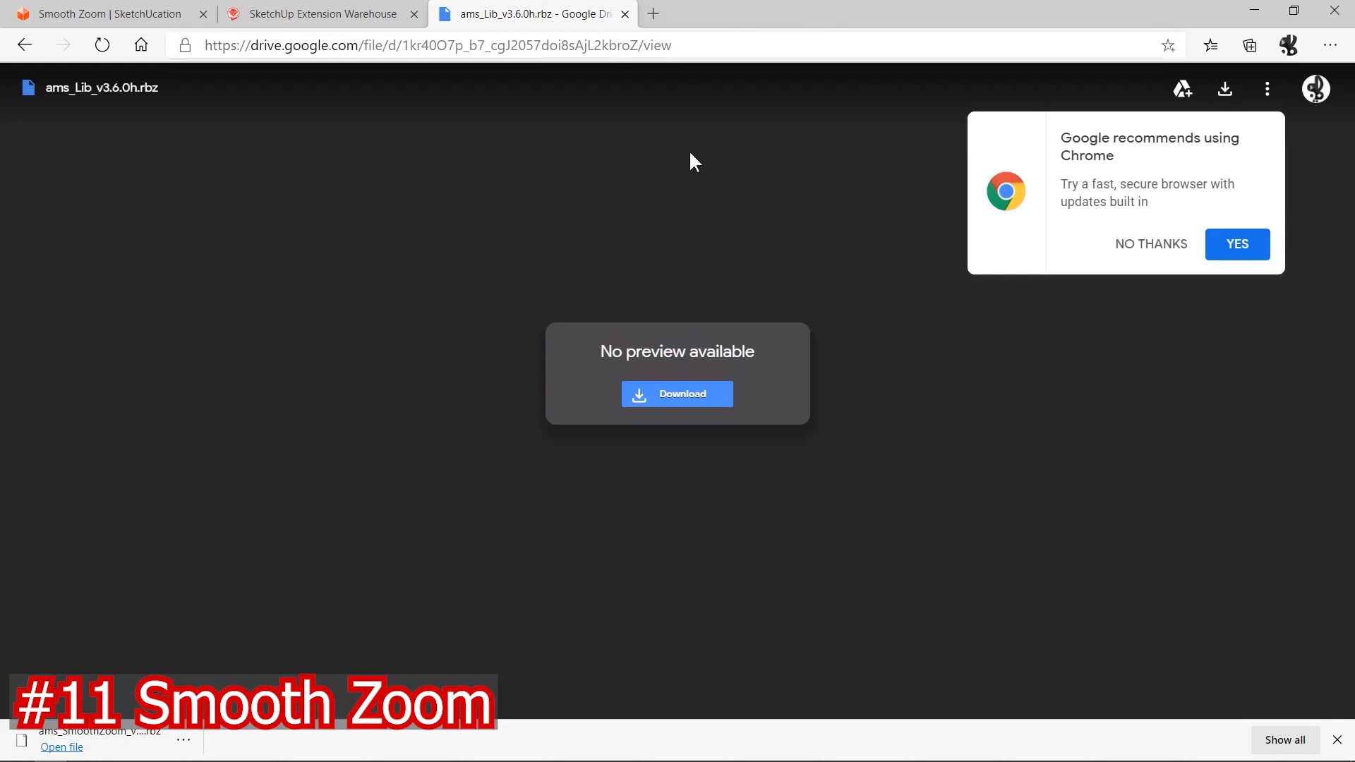
click(678, 394)
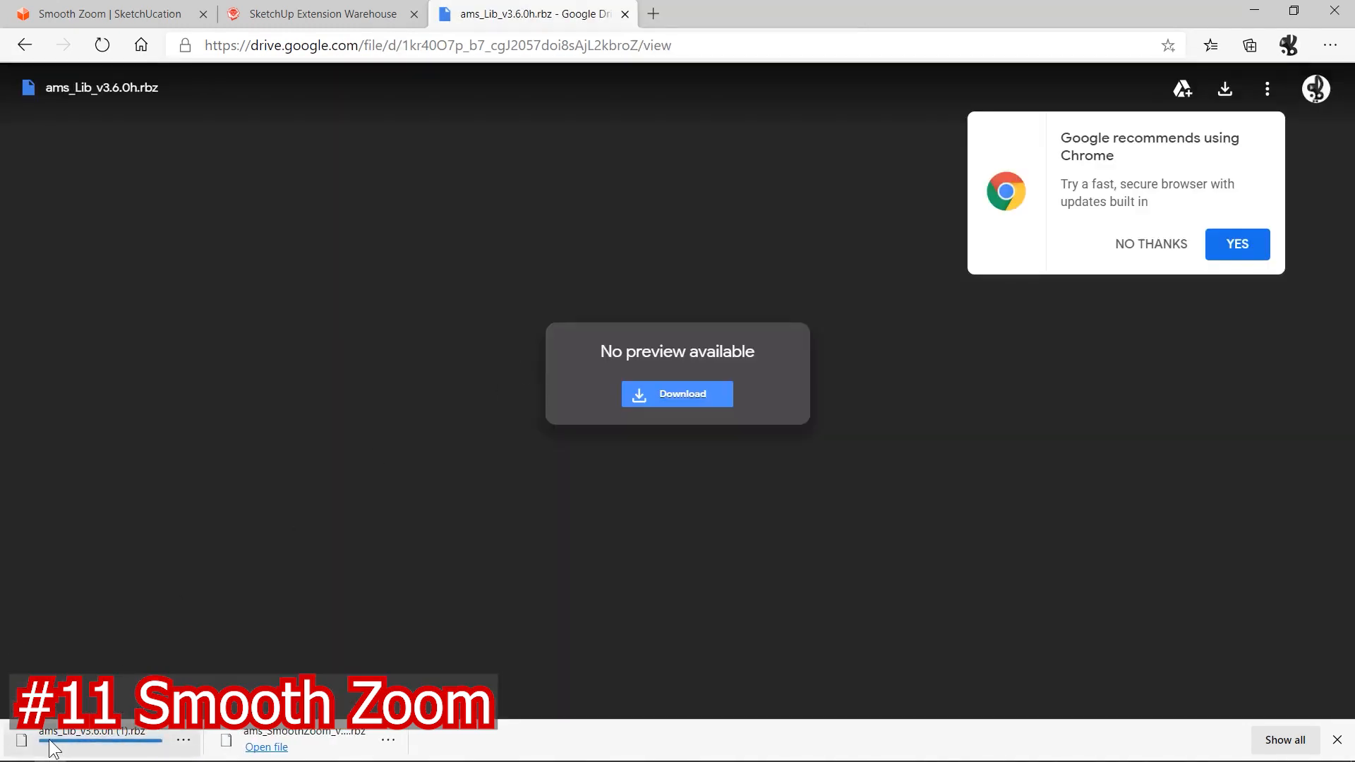
click(183, 740)
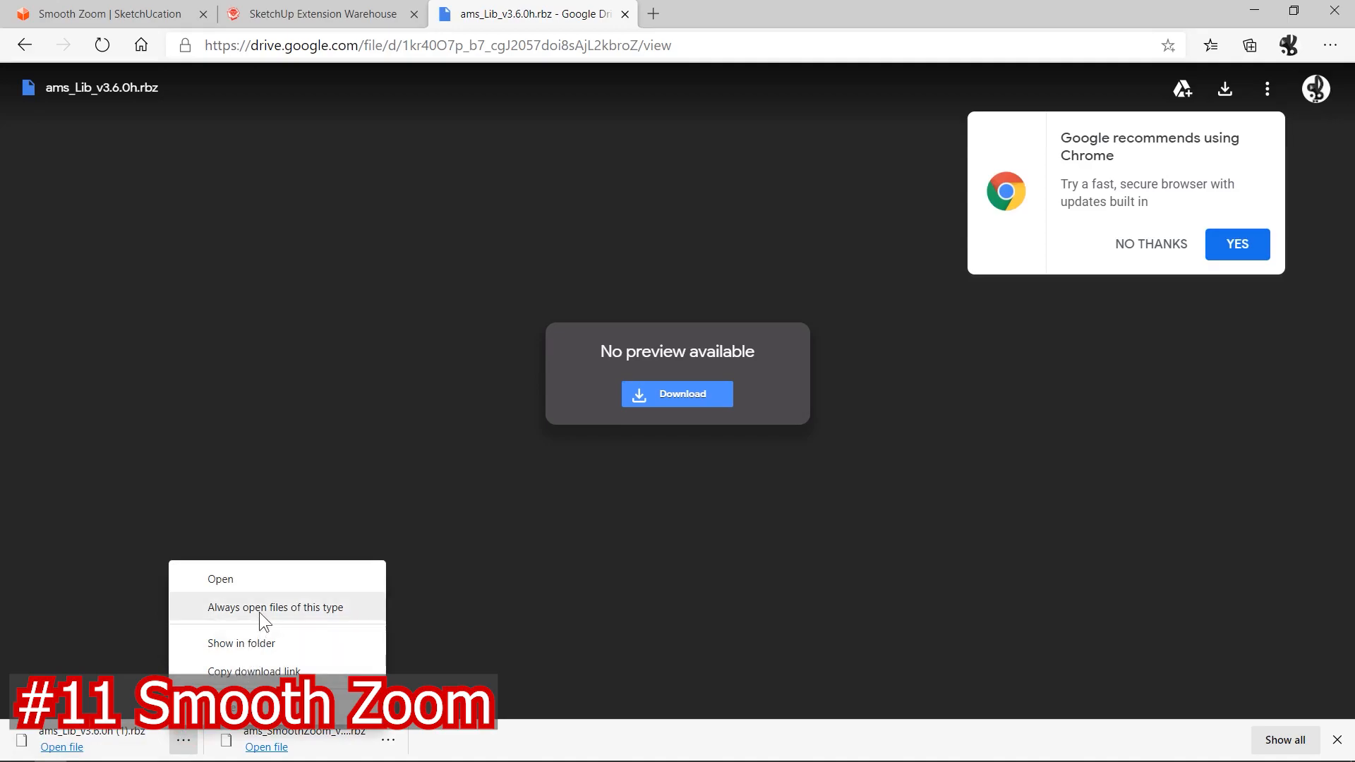
click(259, 643)
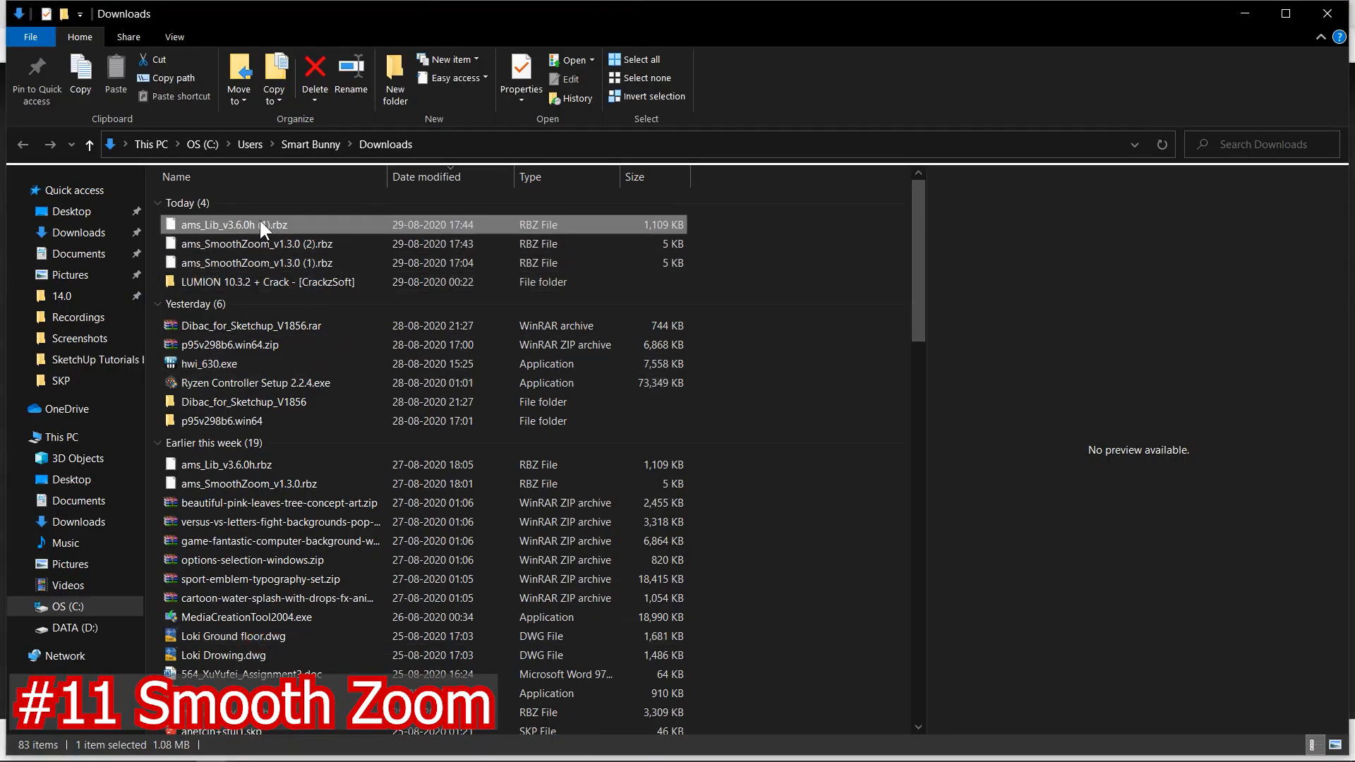
Step: Switch back to SketchUp and install ams_Lib_v3.6.0h (1).rbz from Downloads through the Extension Manager
key(alt+Tab)
key(alt+Tab)
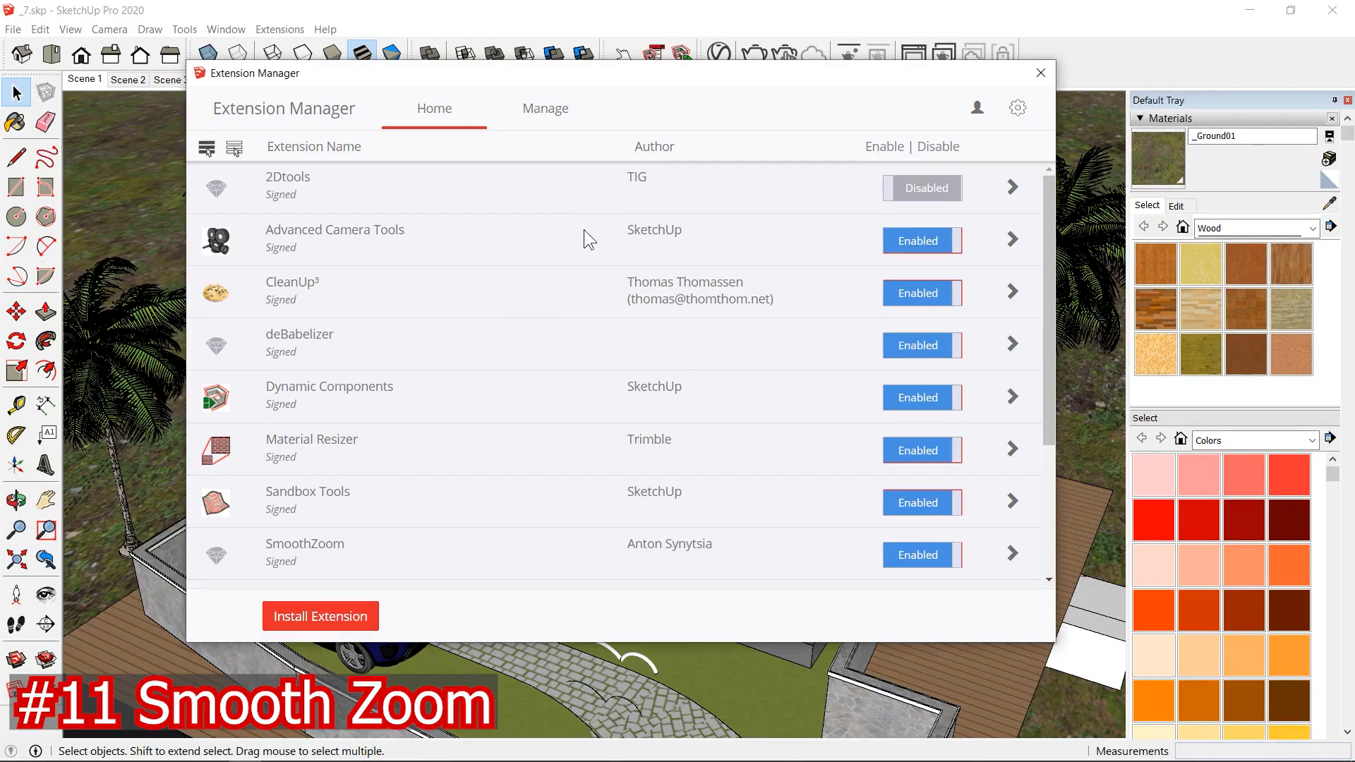
click(338, 624)
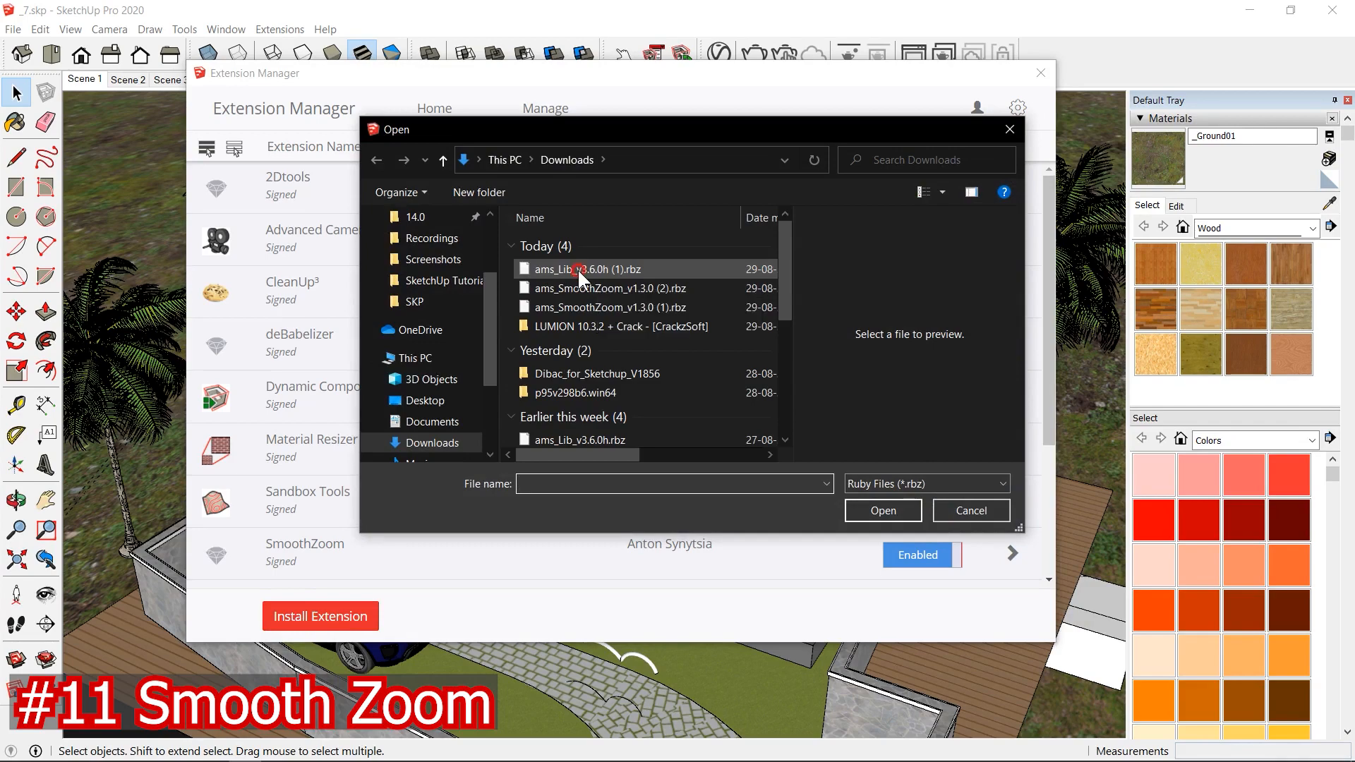
double_click(577, 269)
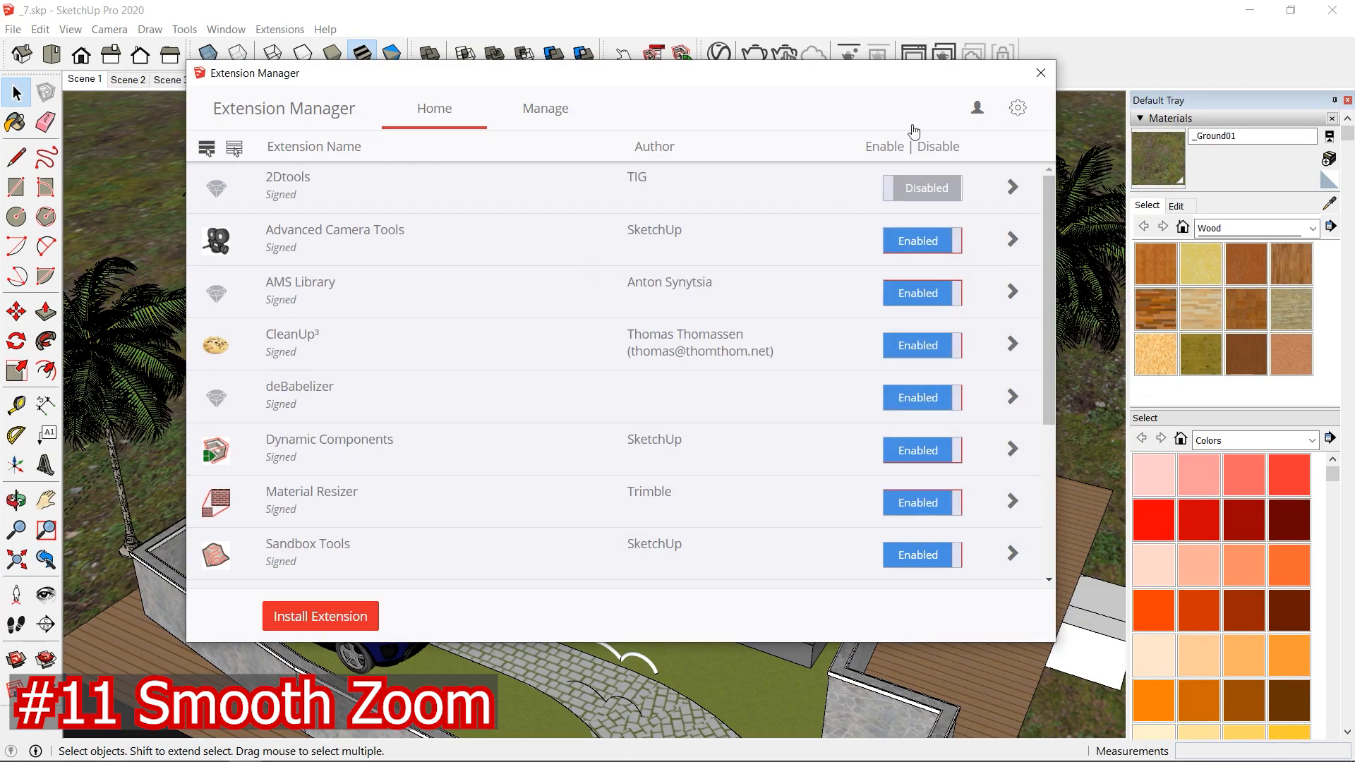
click(1050, 76)
Step: Enable the TT_Lib² extension in the Extension Manager, apply the change, and review the remaining extensions
click(279, 29)
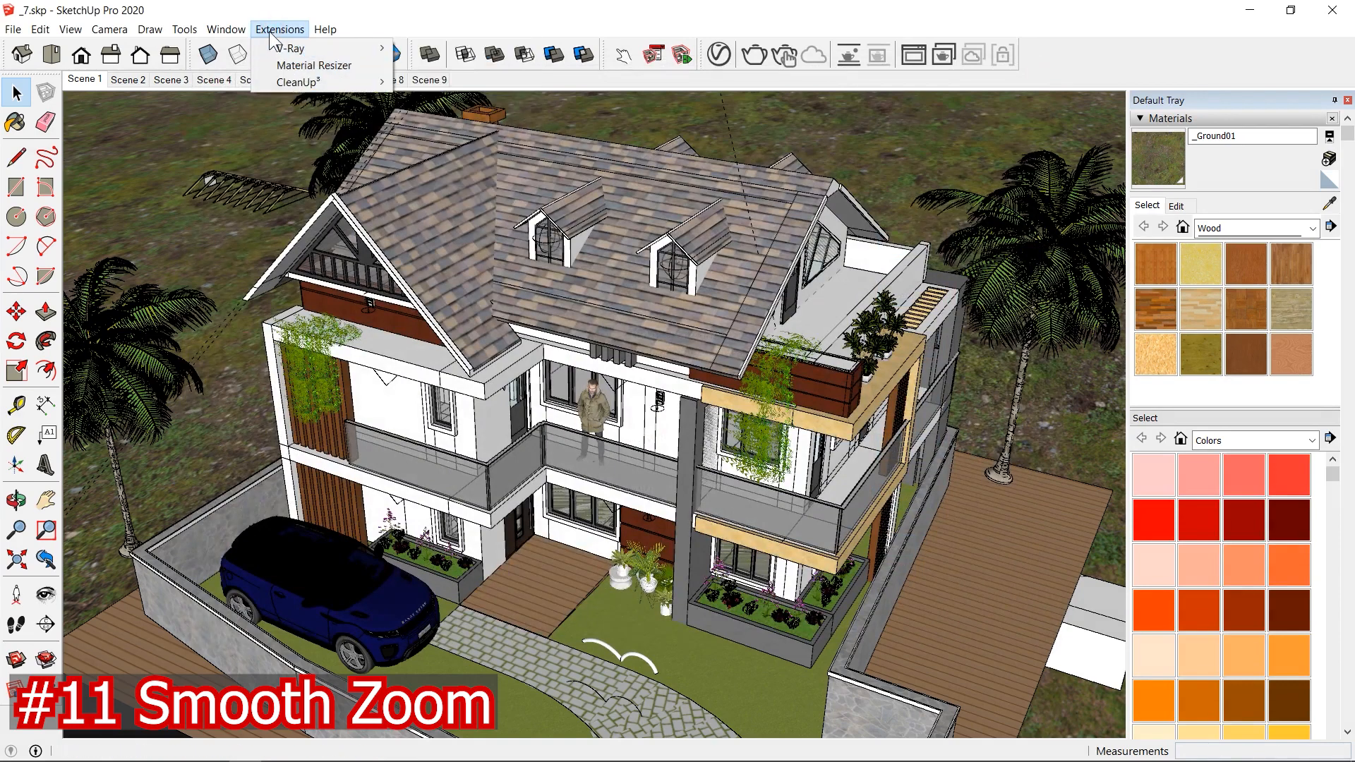
mouse_move(225, 29)
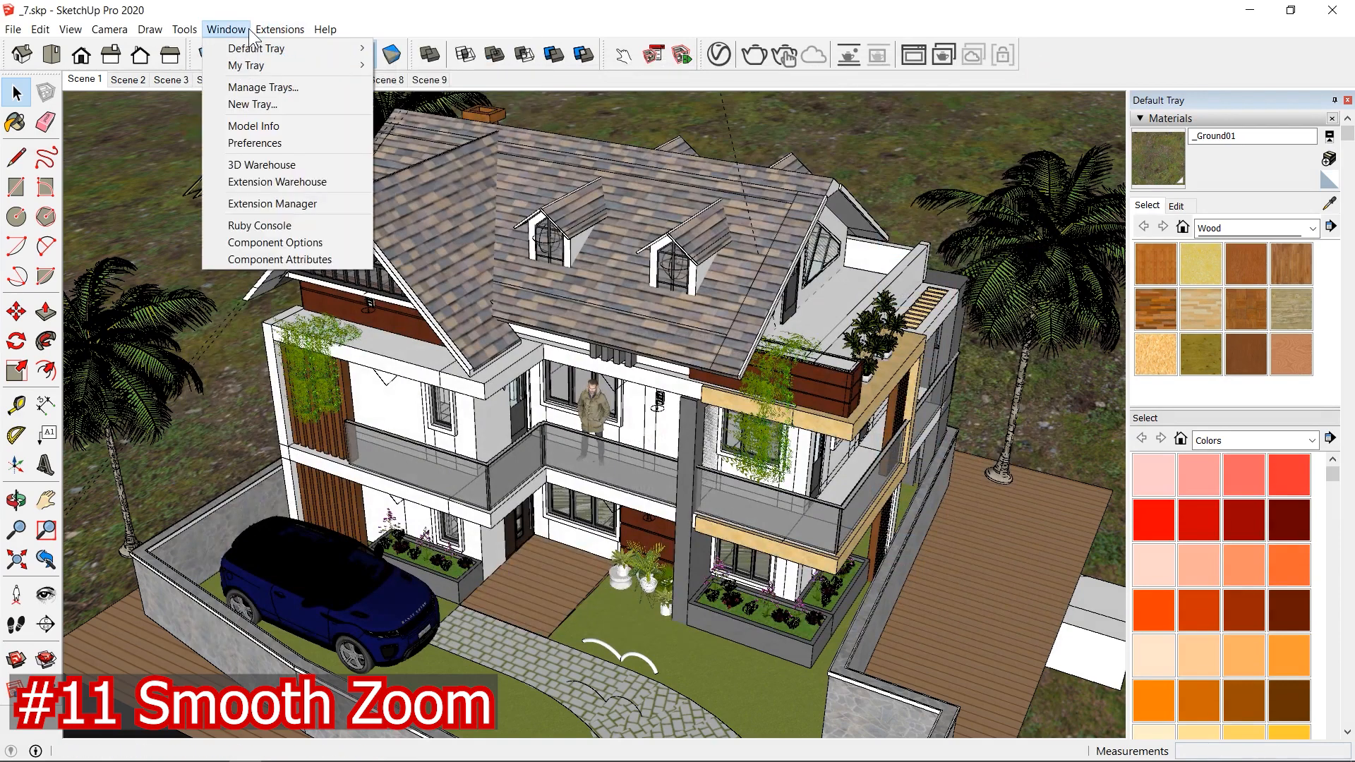
click(274, 205)
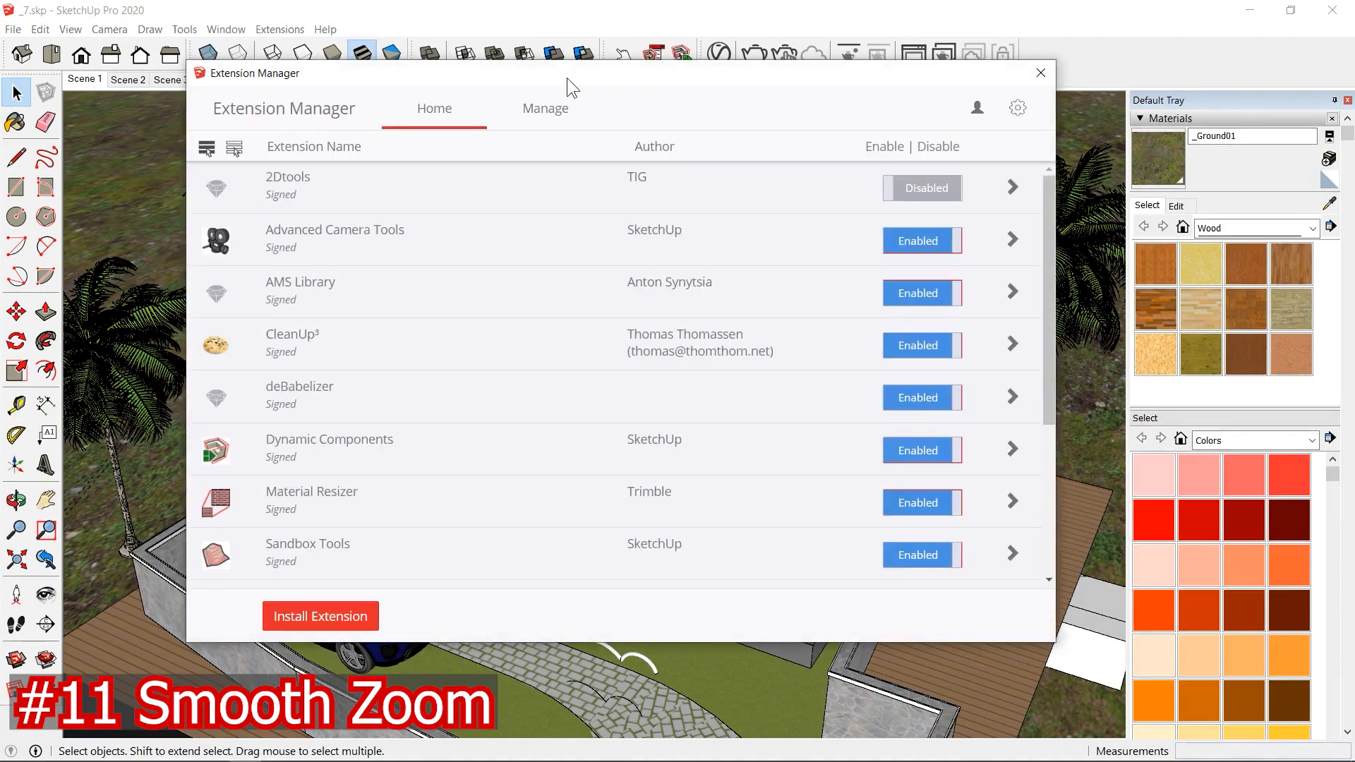
scroll(538, 406, down, 3)
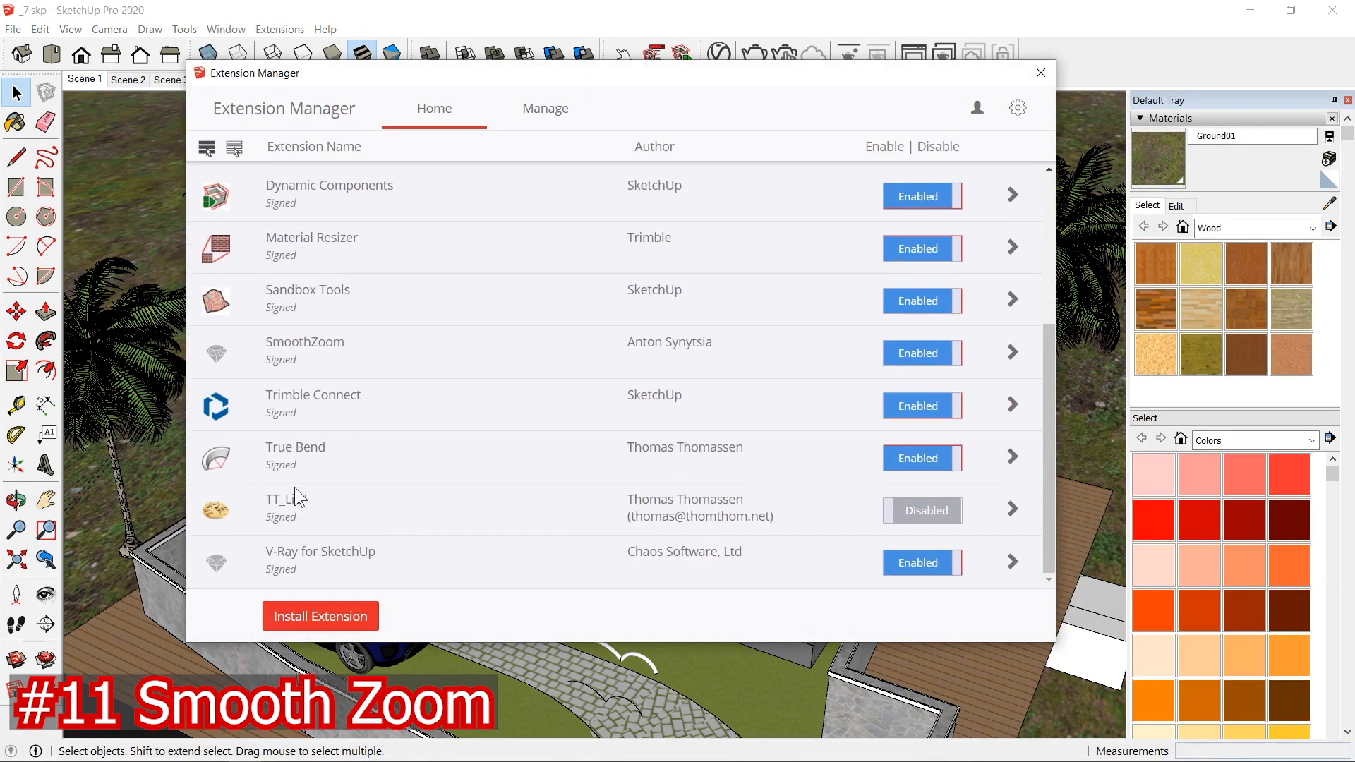
click(930, 514)
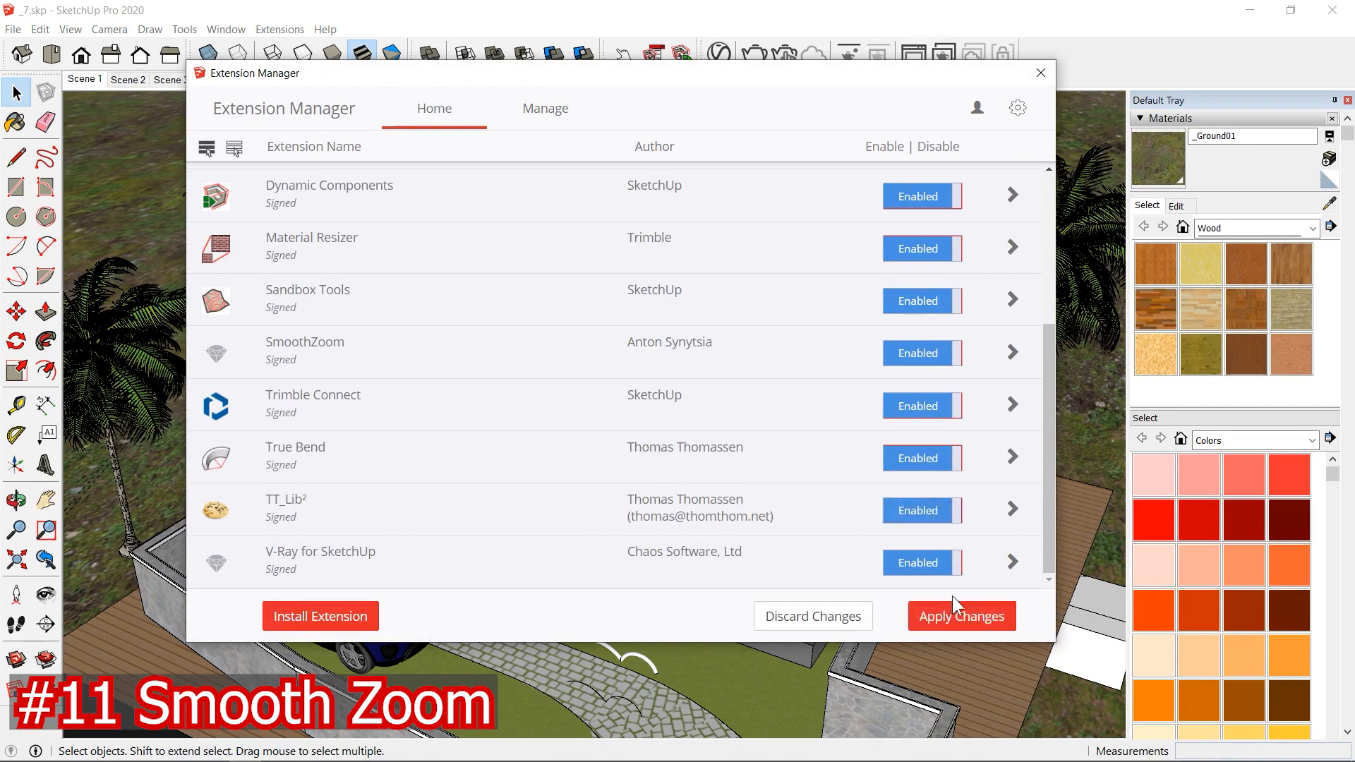
scroll(906, 400, up, 3)
scroll(907, 368, down, 3)
click(949, 616)
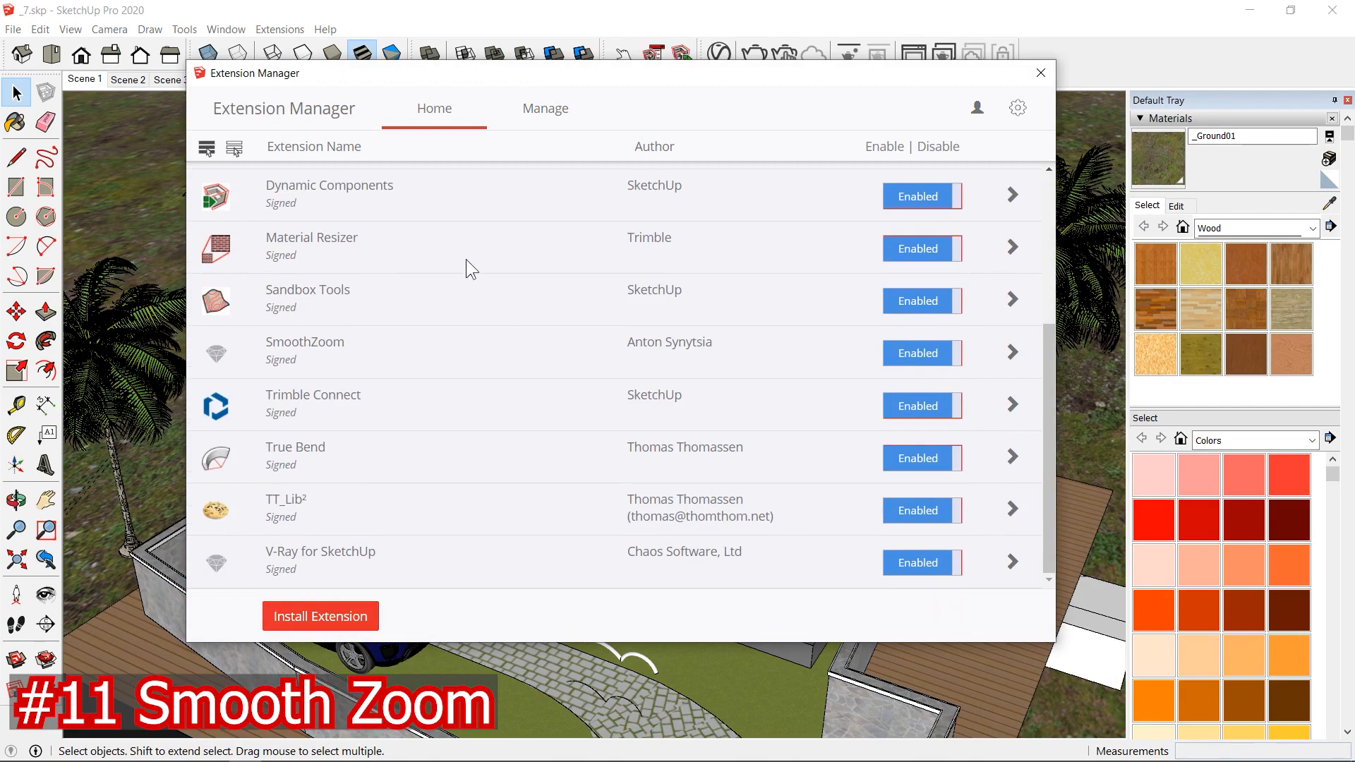
scroll(968, 185, up, 3)
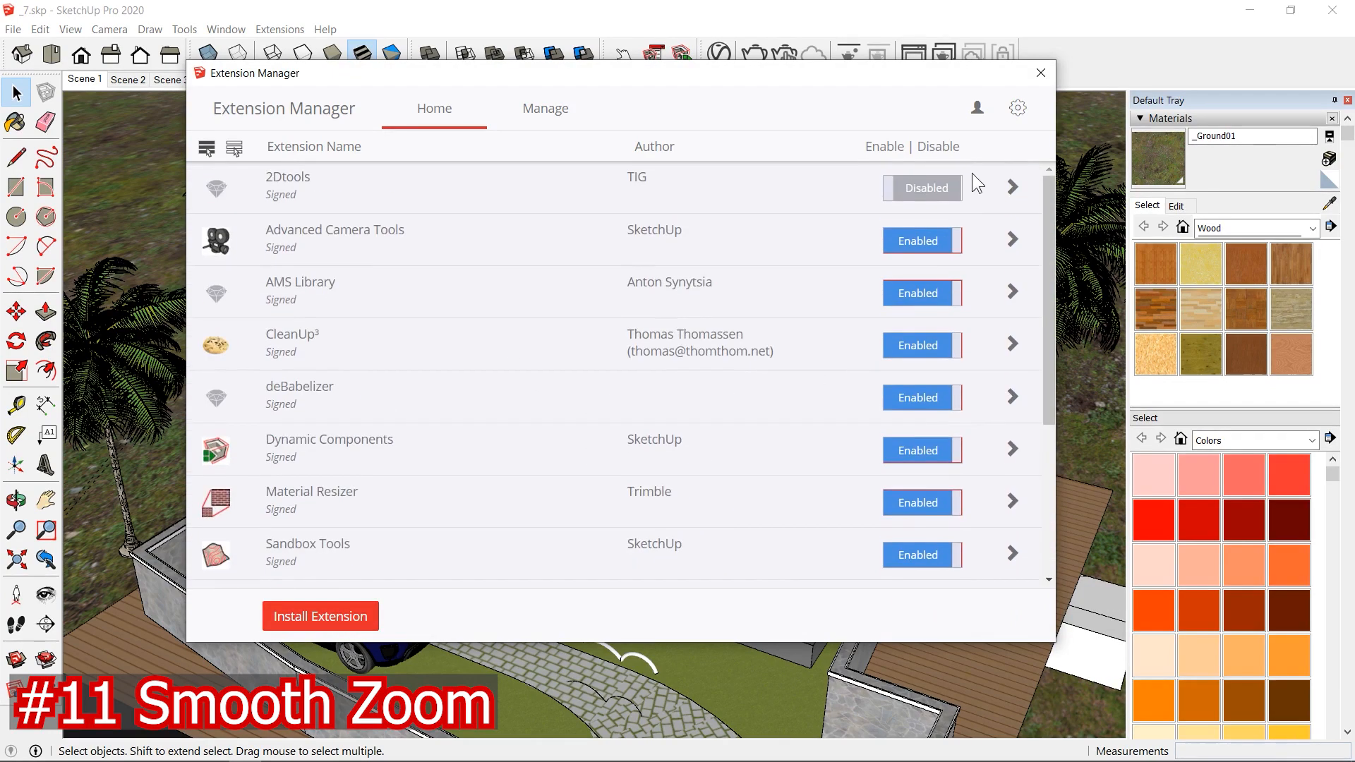
click(1039, 73)
Step: Check the available extensions for Smooth Zoom, and restart SketchUp, saving the changes to _7.skp
click(280, 29)
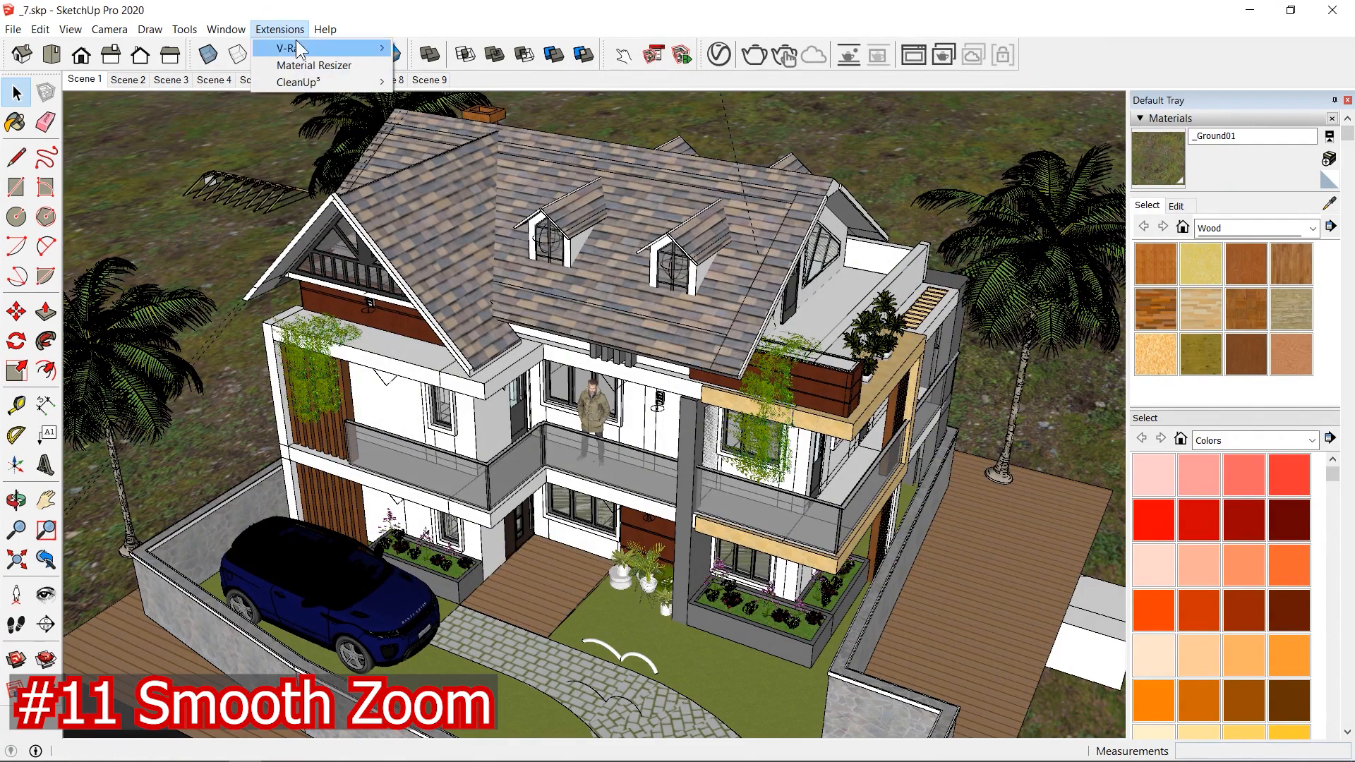
click(280, 29)
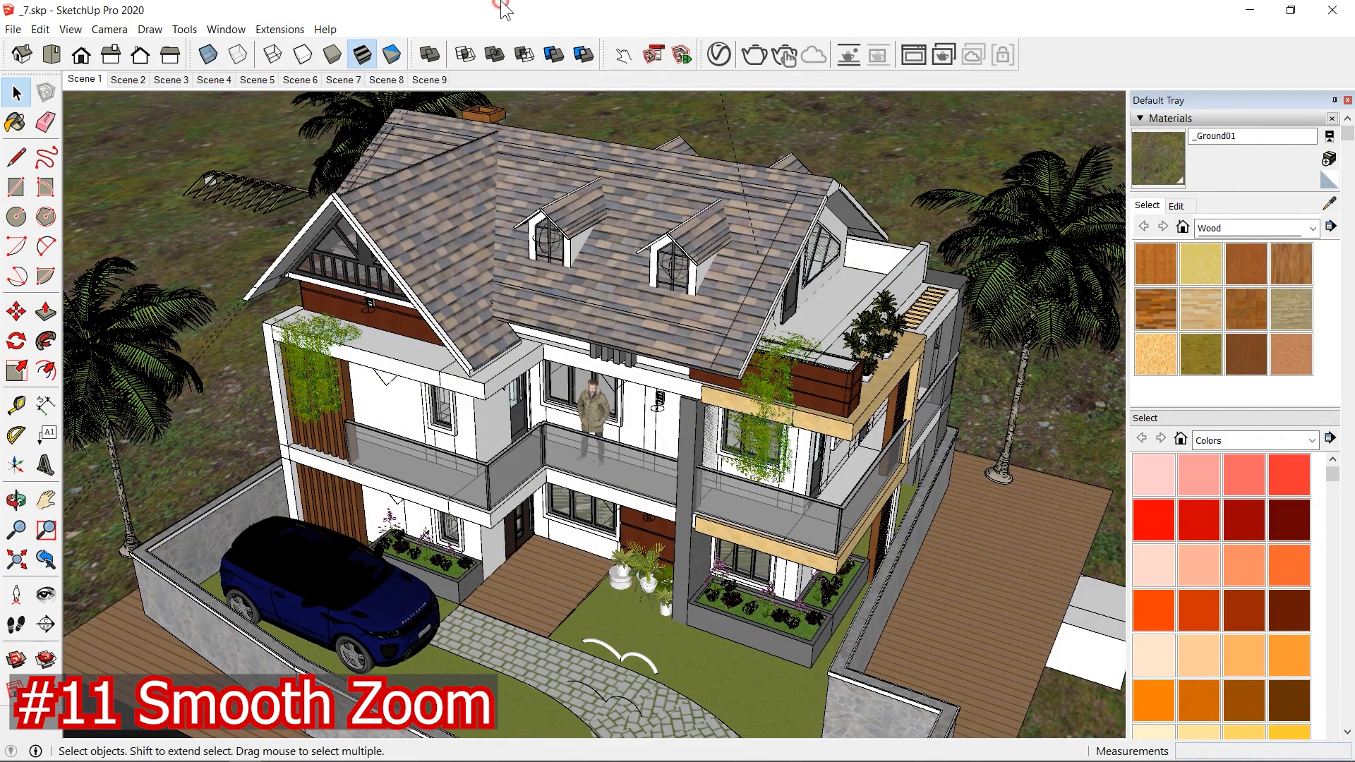
click(1332, 10)
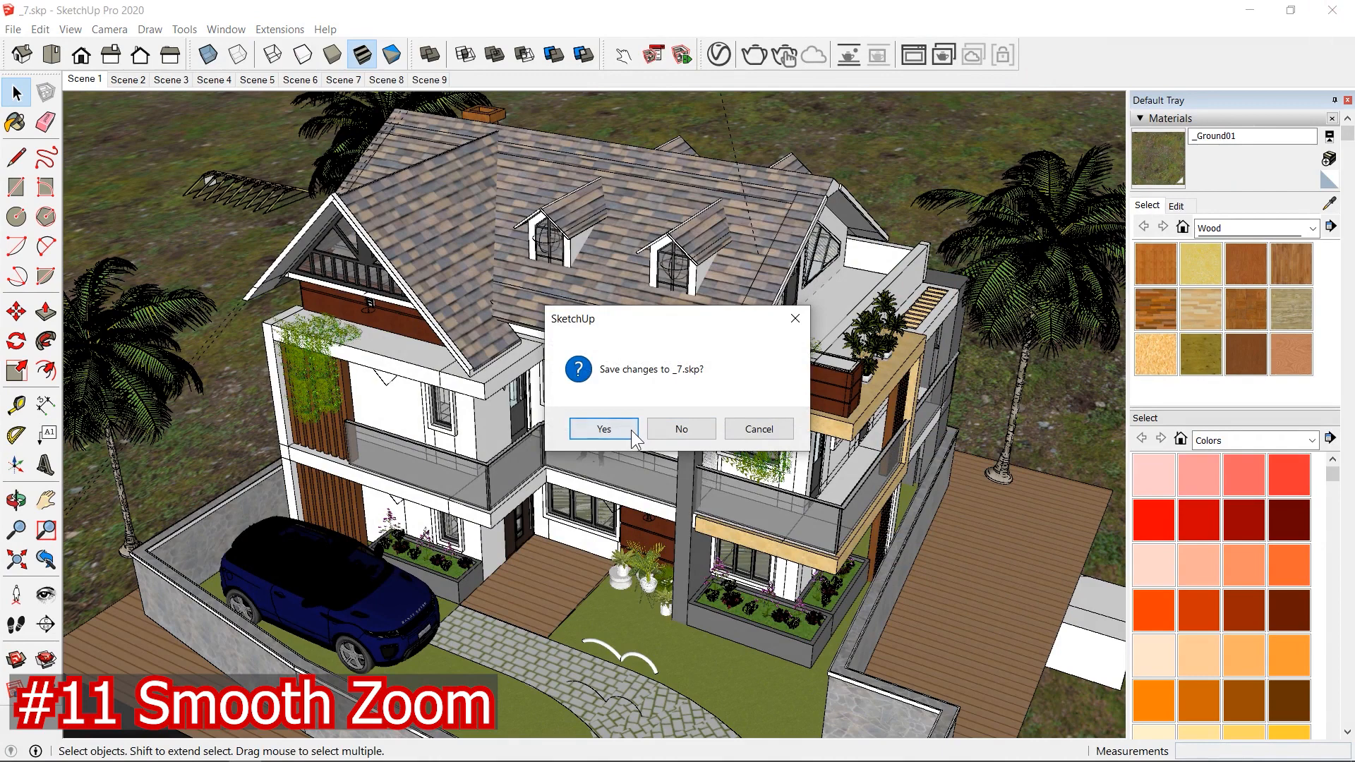
click(604, 429)
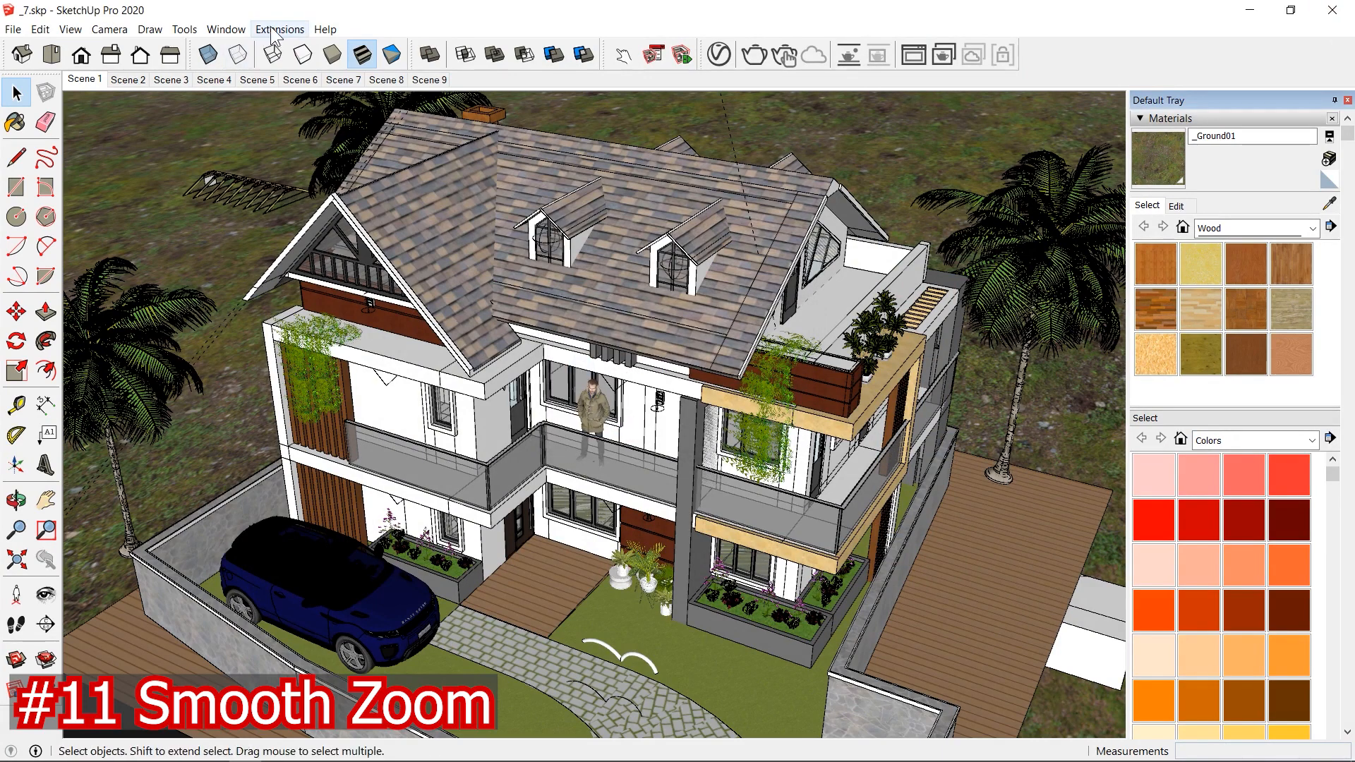
Step: Look up the Smooth Zoom commands among the extensions and try zooming in and out on the house roof
click(275, 29)
mouse_move(332, 80)
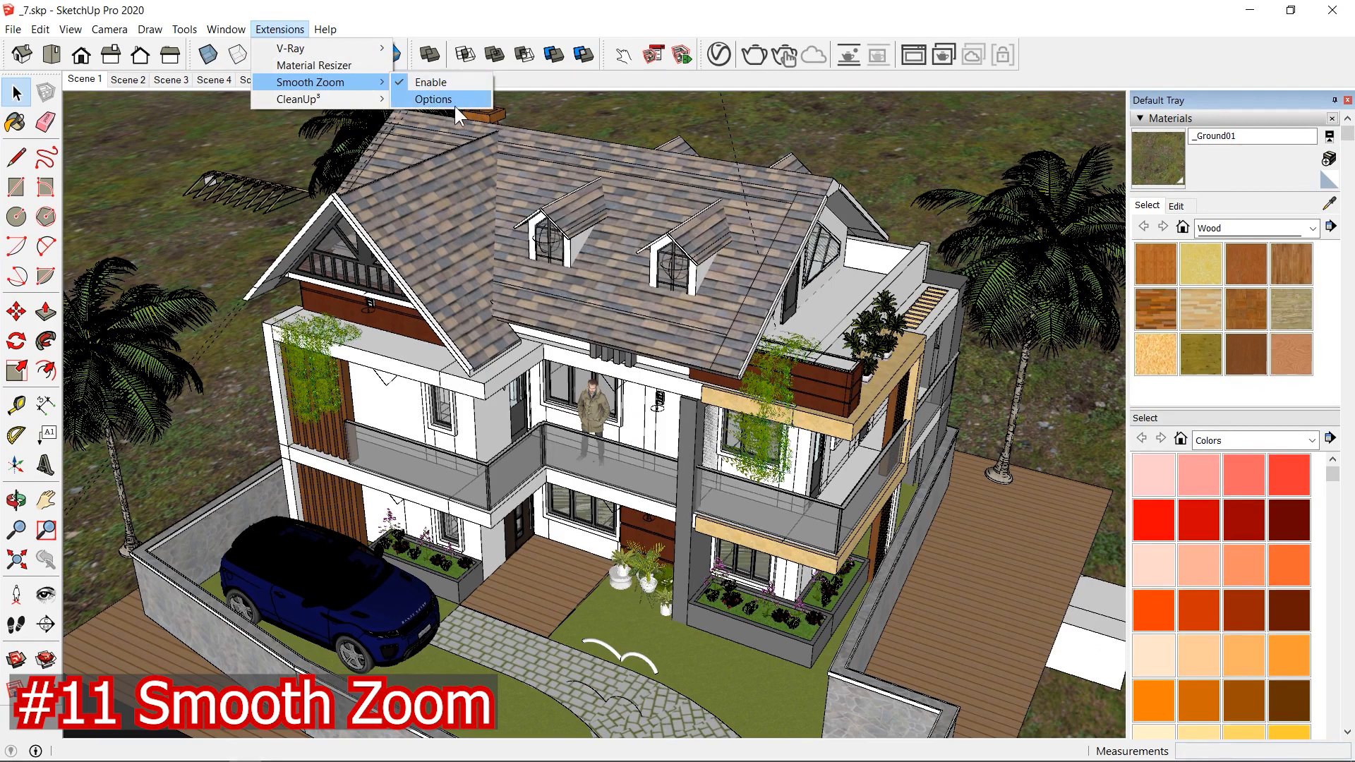
click(493, 188)
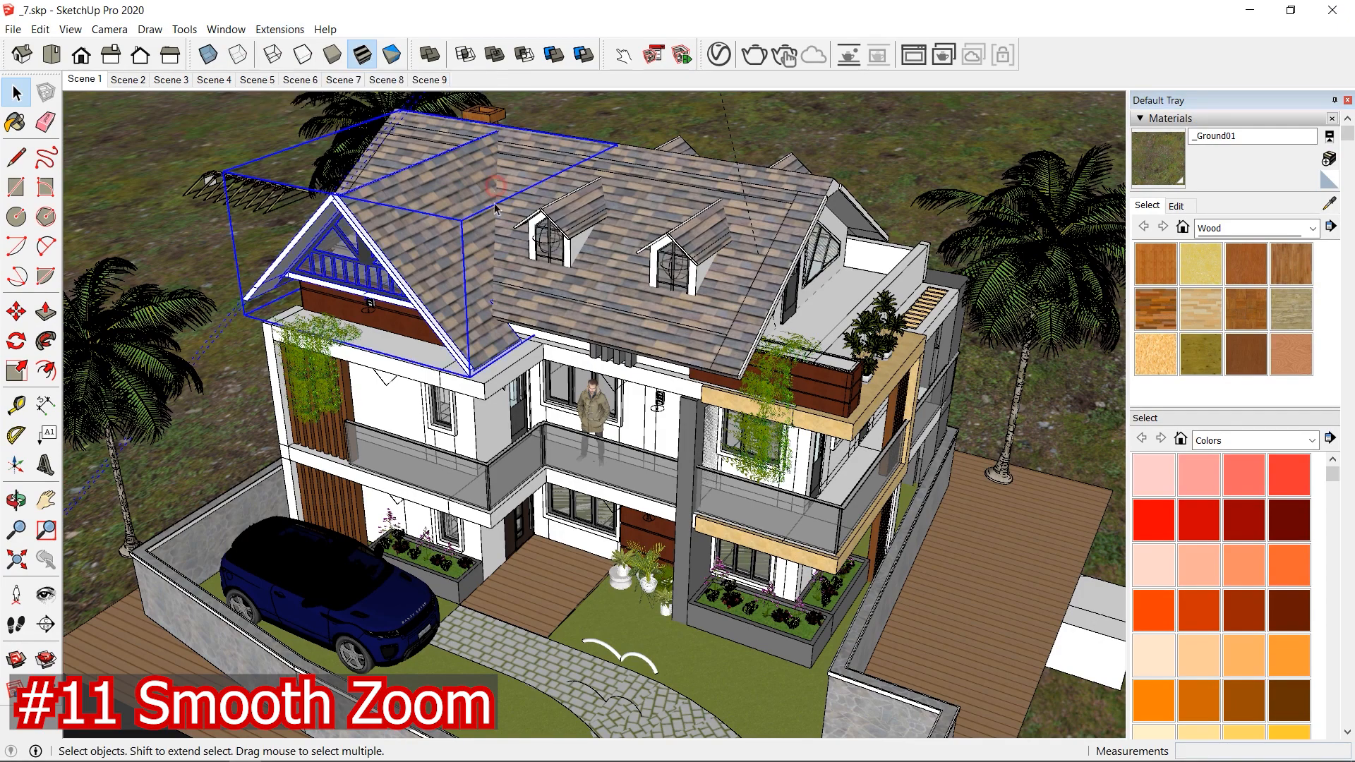
scroll(528, 381, up, 5)
scroll(528, 381, down, 3)
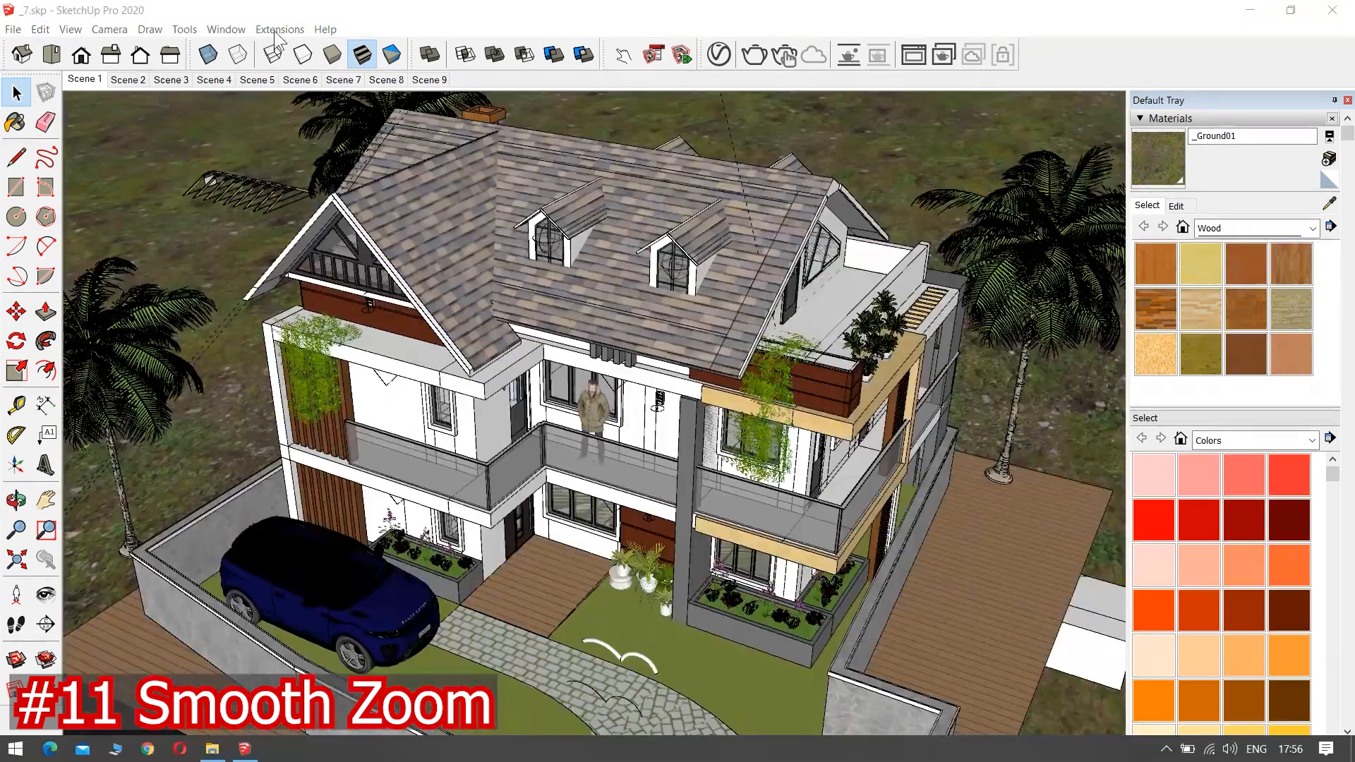
Step: Set the Smooth Zoom intensity to 0.1 in its options
click(272, 29)
mouse_move(331, 82)
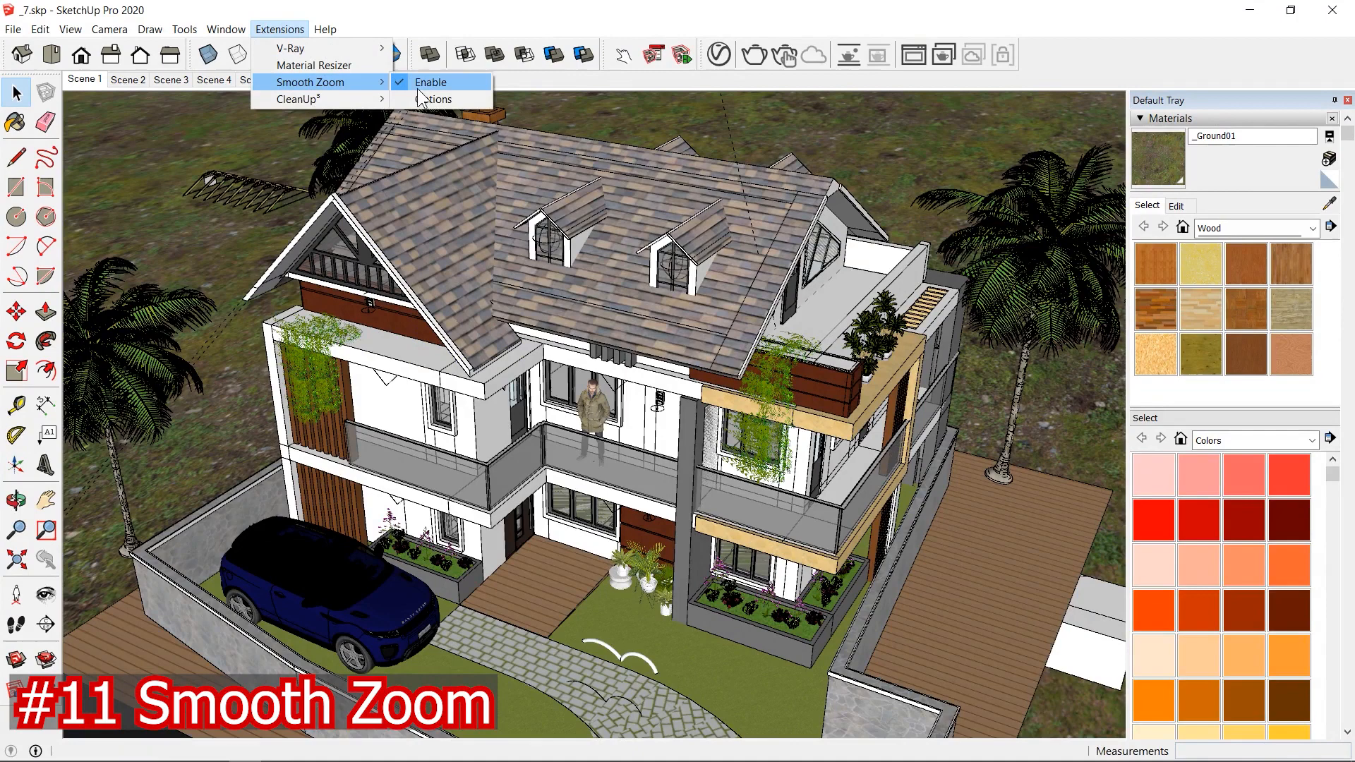
click(433, 99)
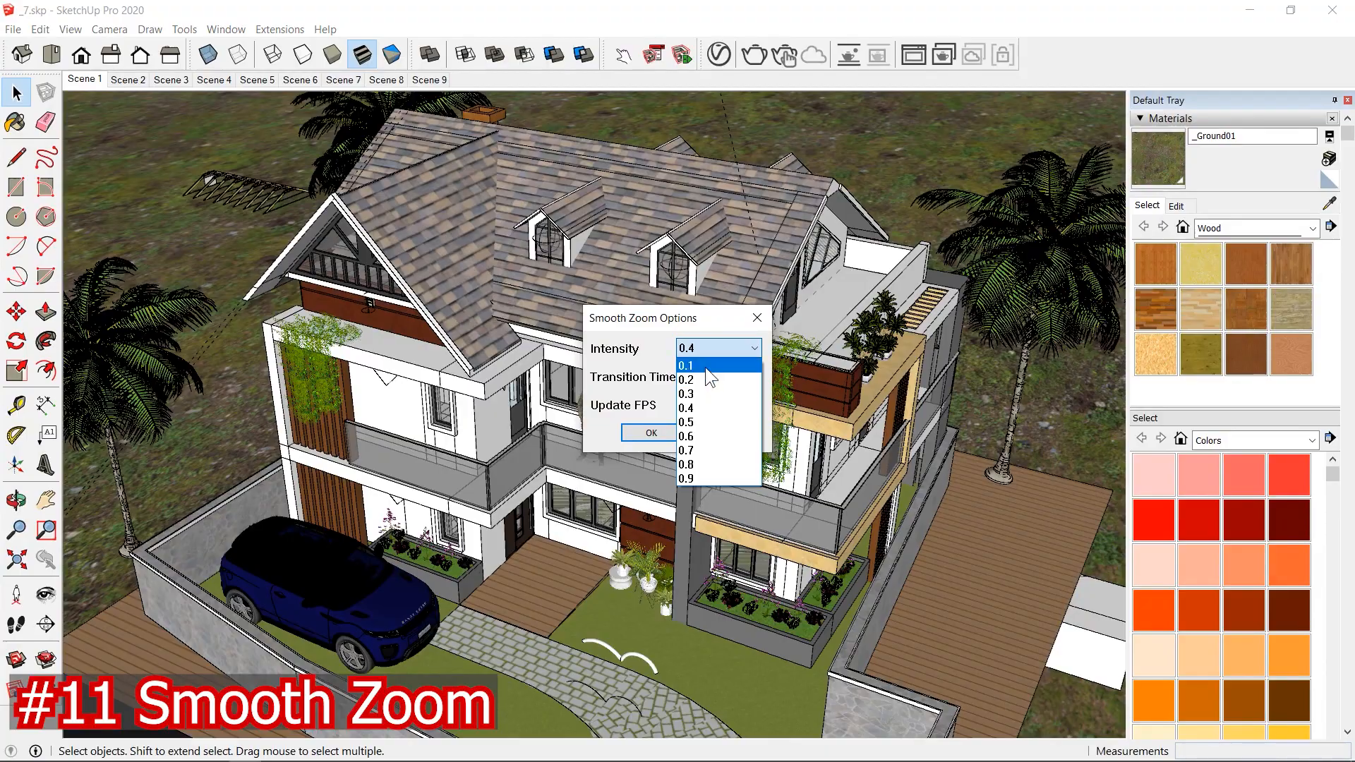
click(704, 367)
click(651, 432)
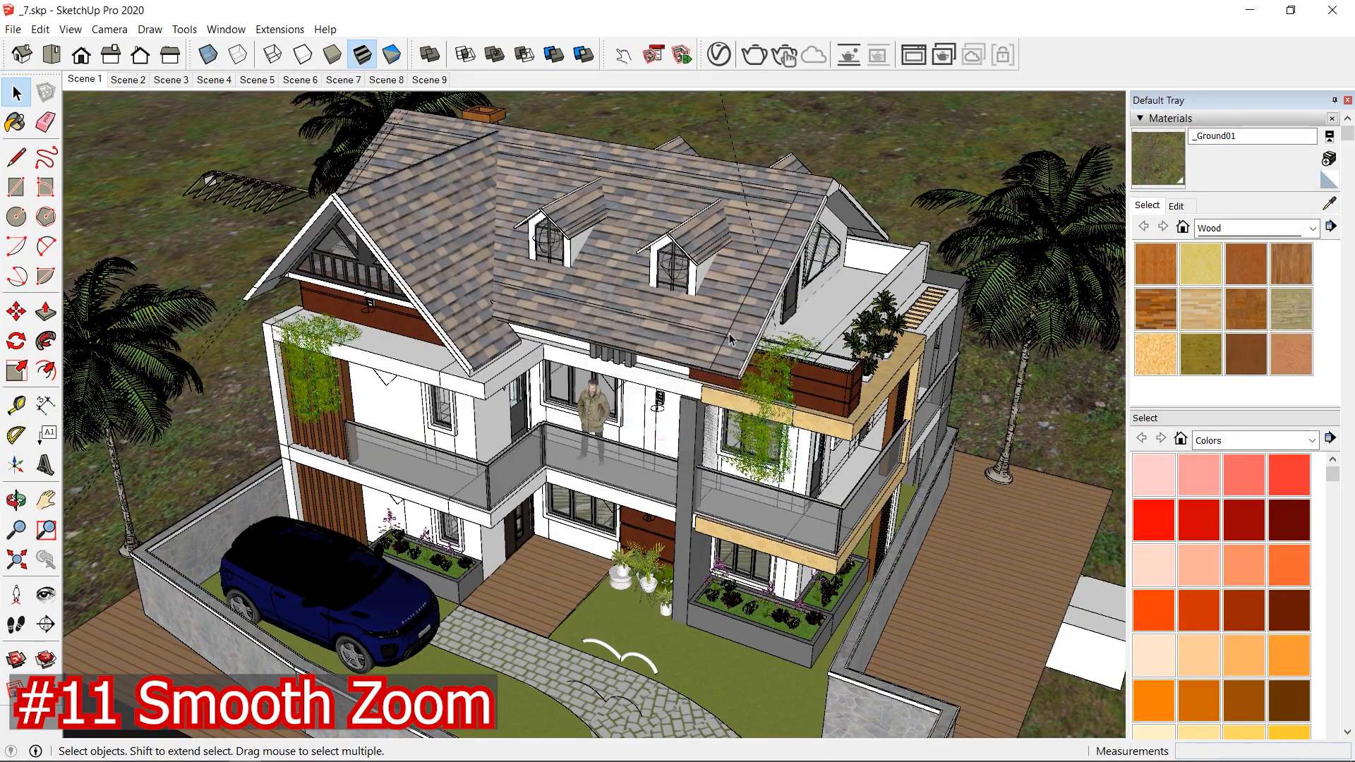
Step: Test the low zoom intensity by zooming in on the upper terrace's door and slanted window
scroll(721, 374, up, 3)
scroll(721, 374, up, 5)
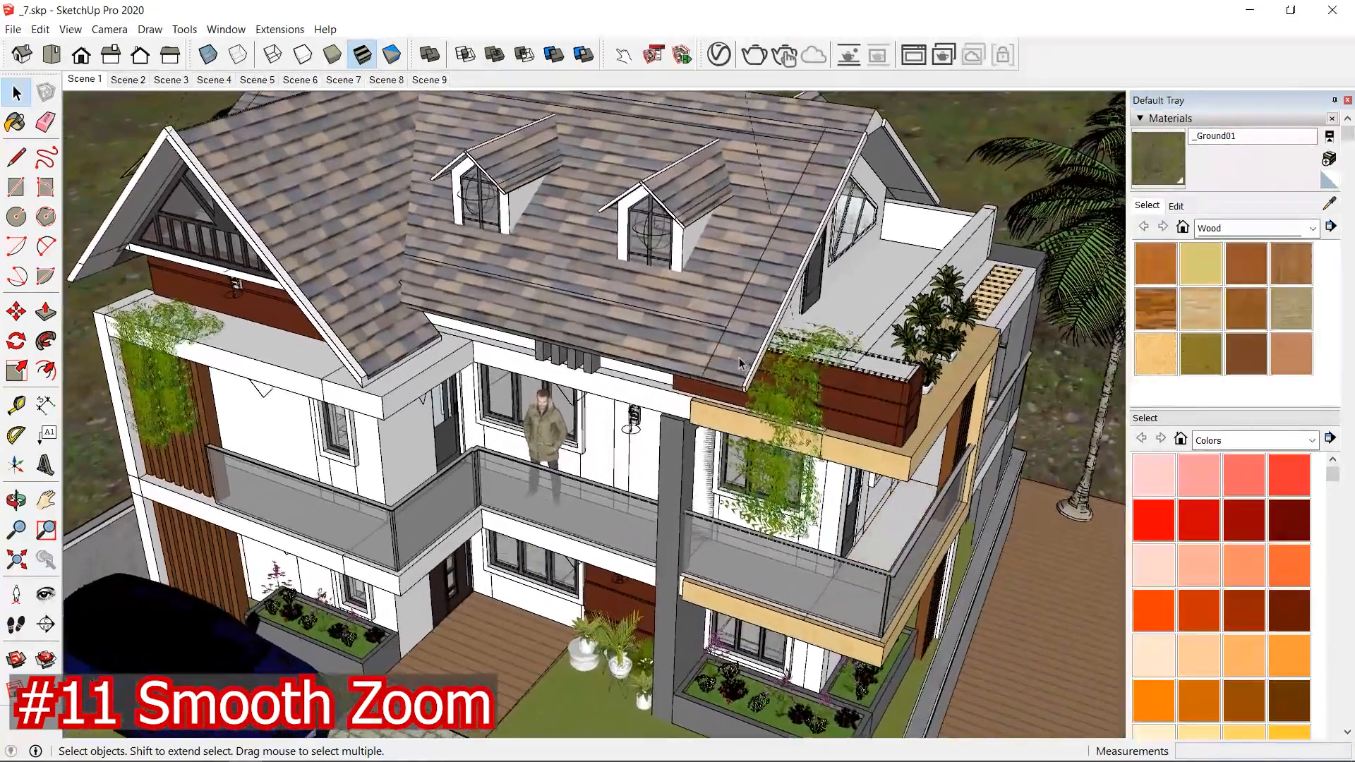
scroll(745, 372, up, 5)
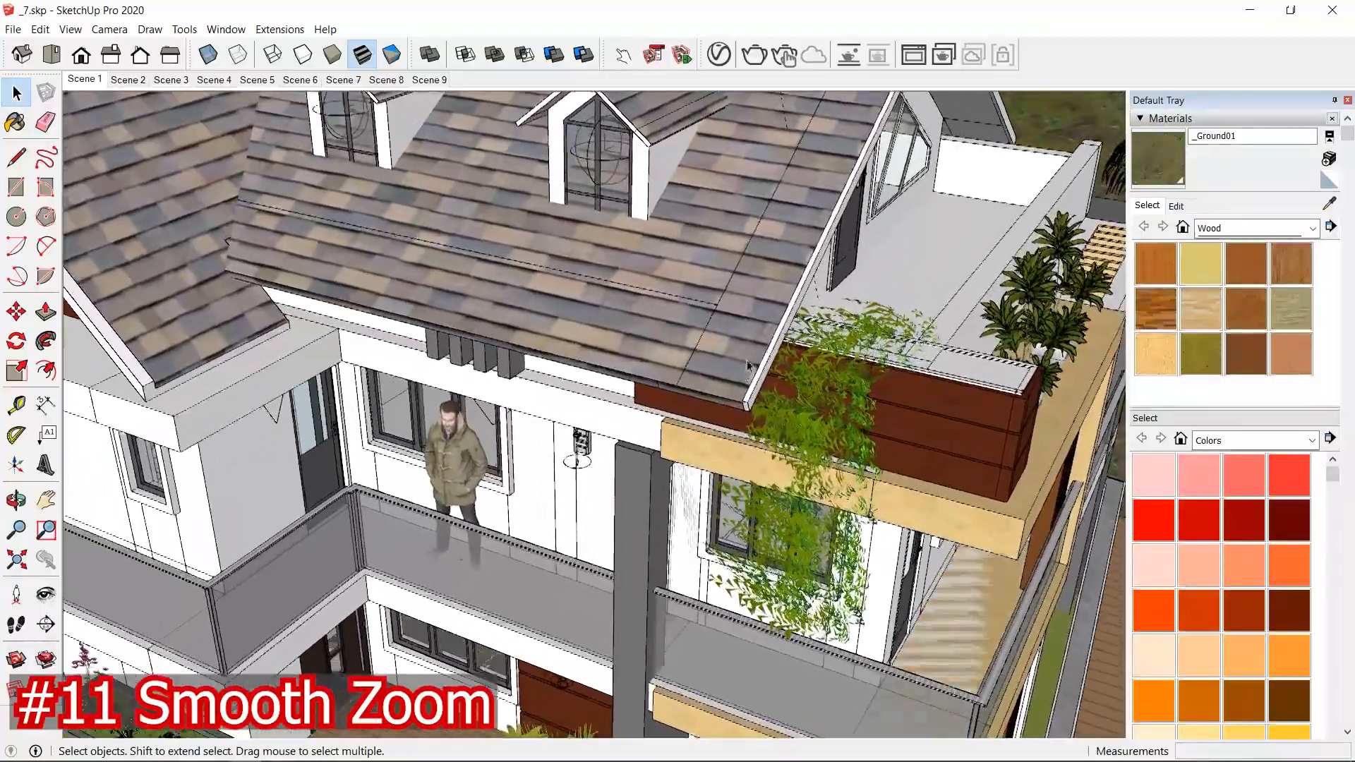
scroll(615, 367, up, 5)
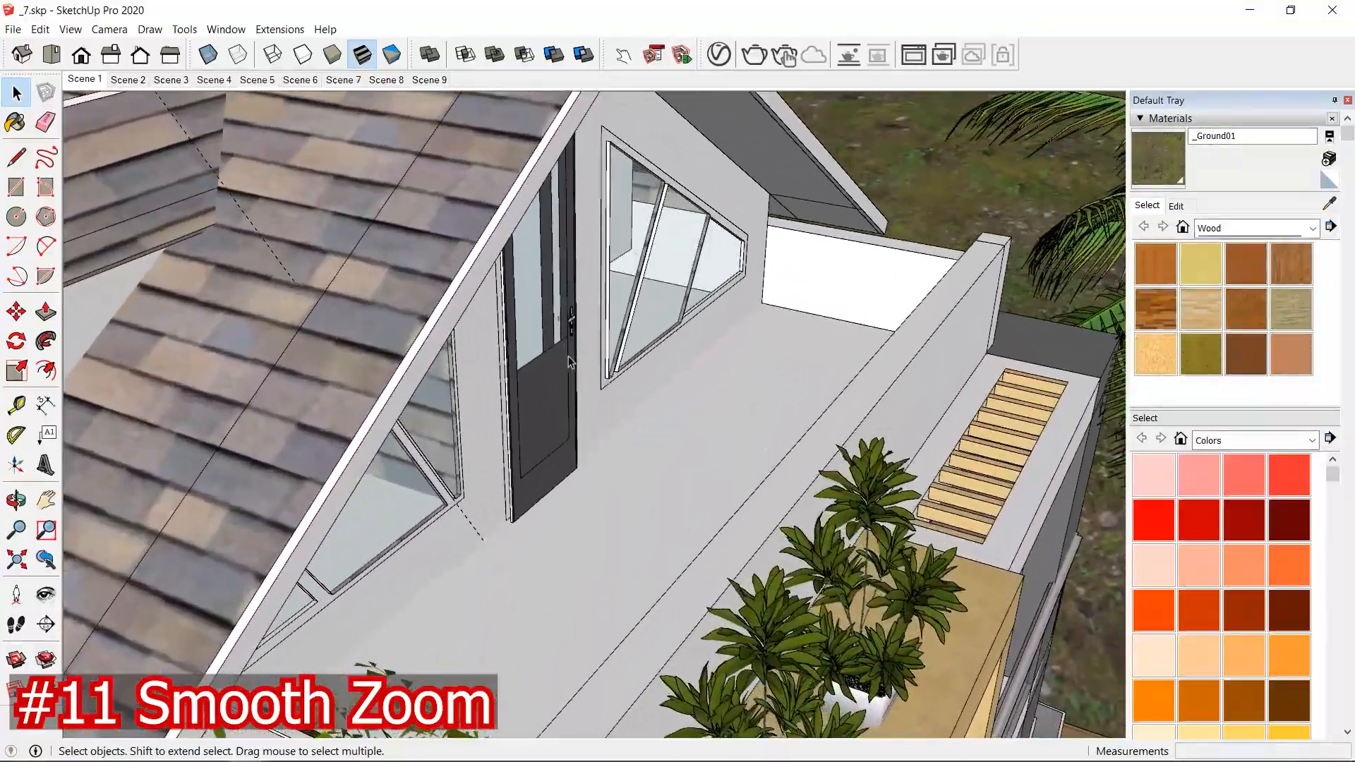
middle_drag(623, 347, 438, 372)
scroll(438, 371, up, 3)
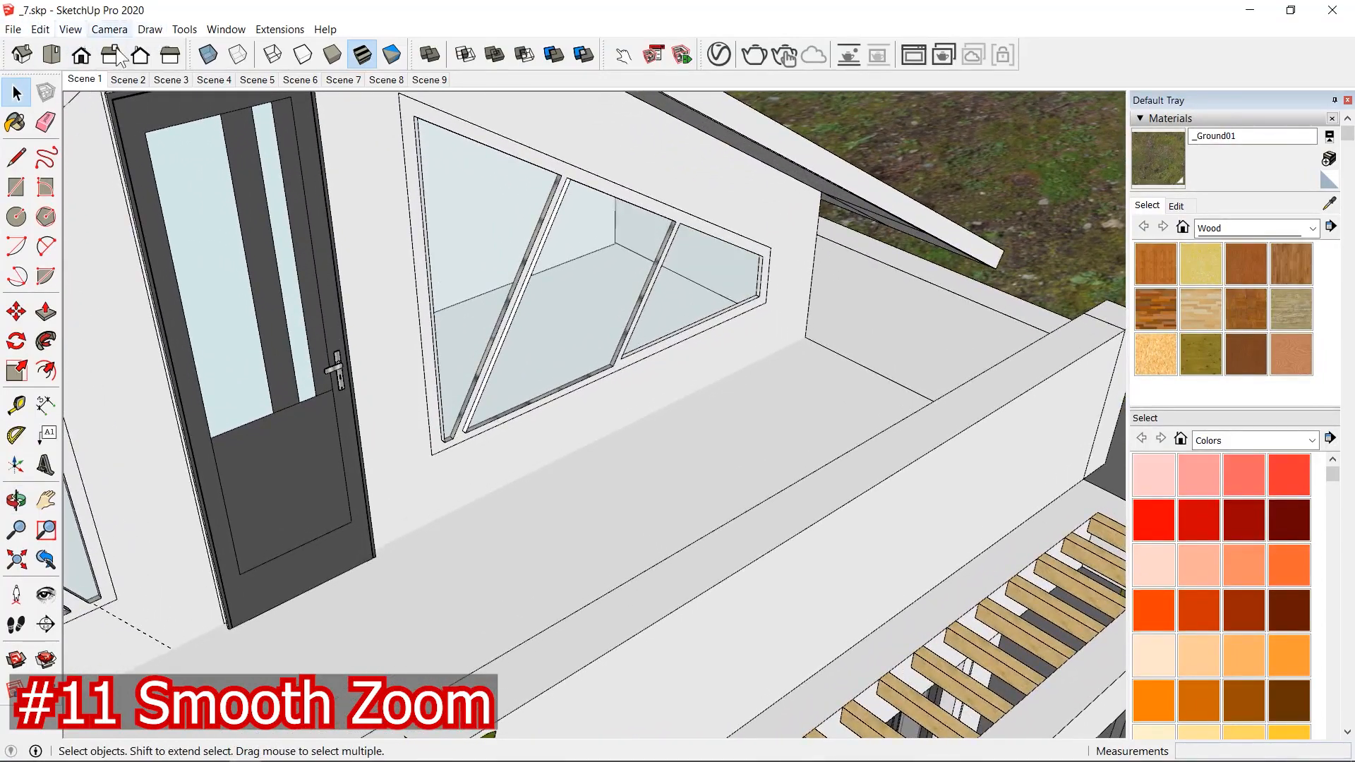
Step: Set Smooth Zoom's Transition Time to 0.75, choose another intensity, and test it by zooming out from the terrace
click(282, 30)
mouse_move(332, 82)
click(433, 99)
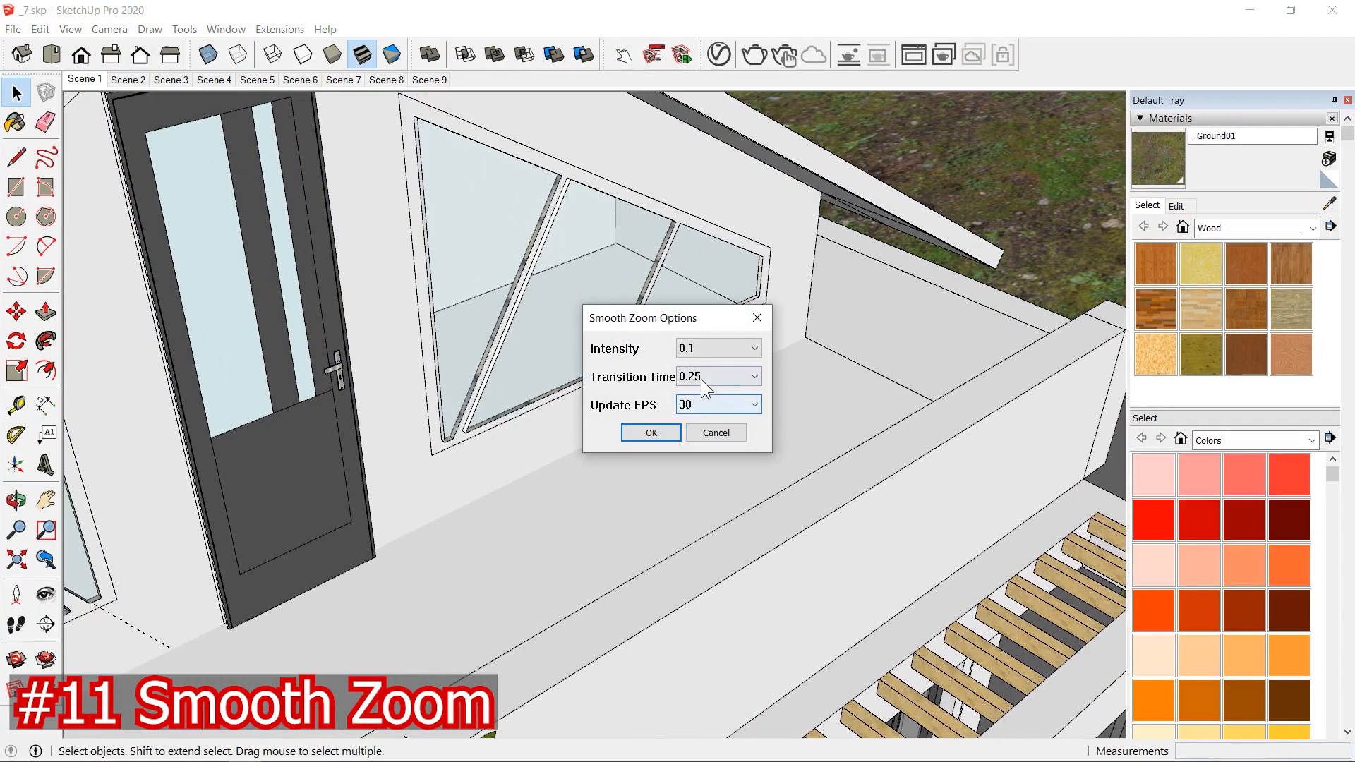
click(712, 375)
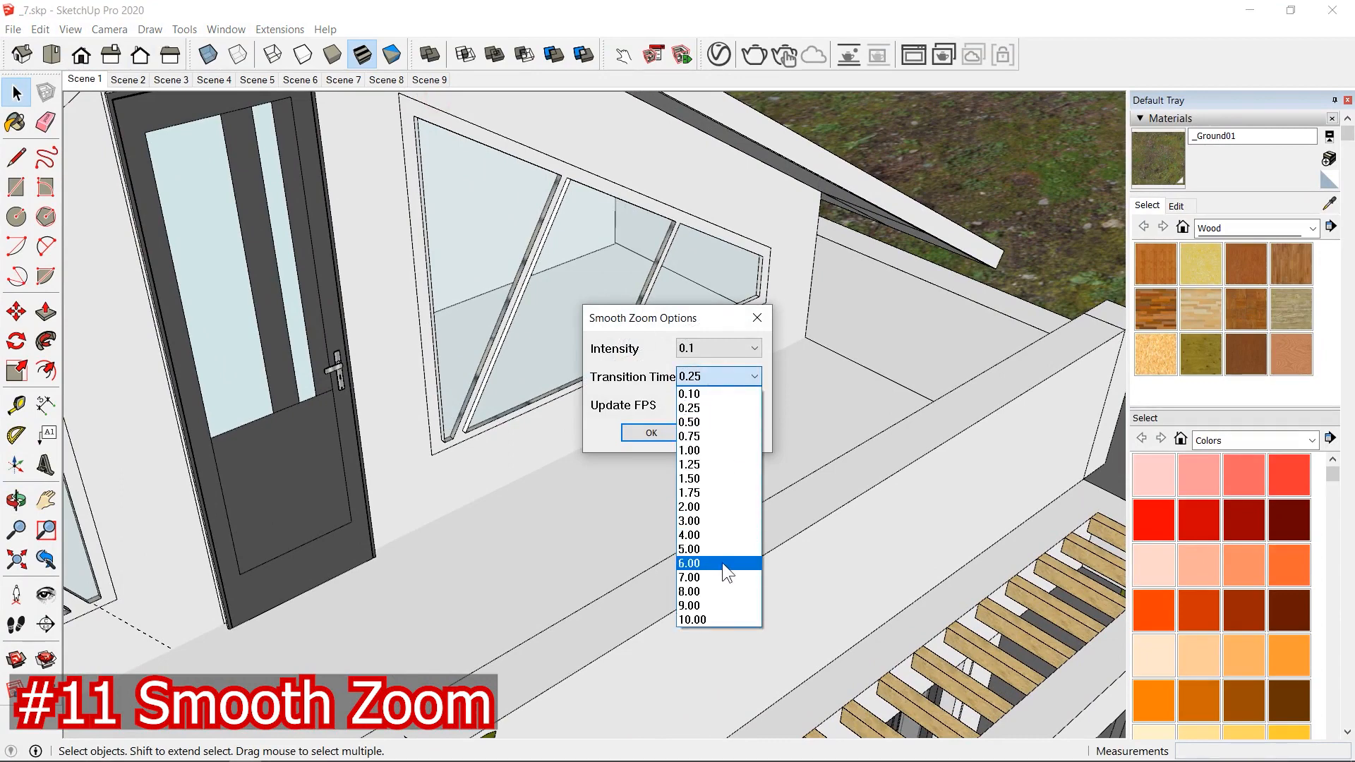
click(699, 435)
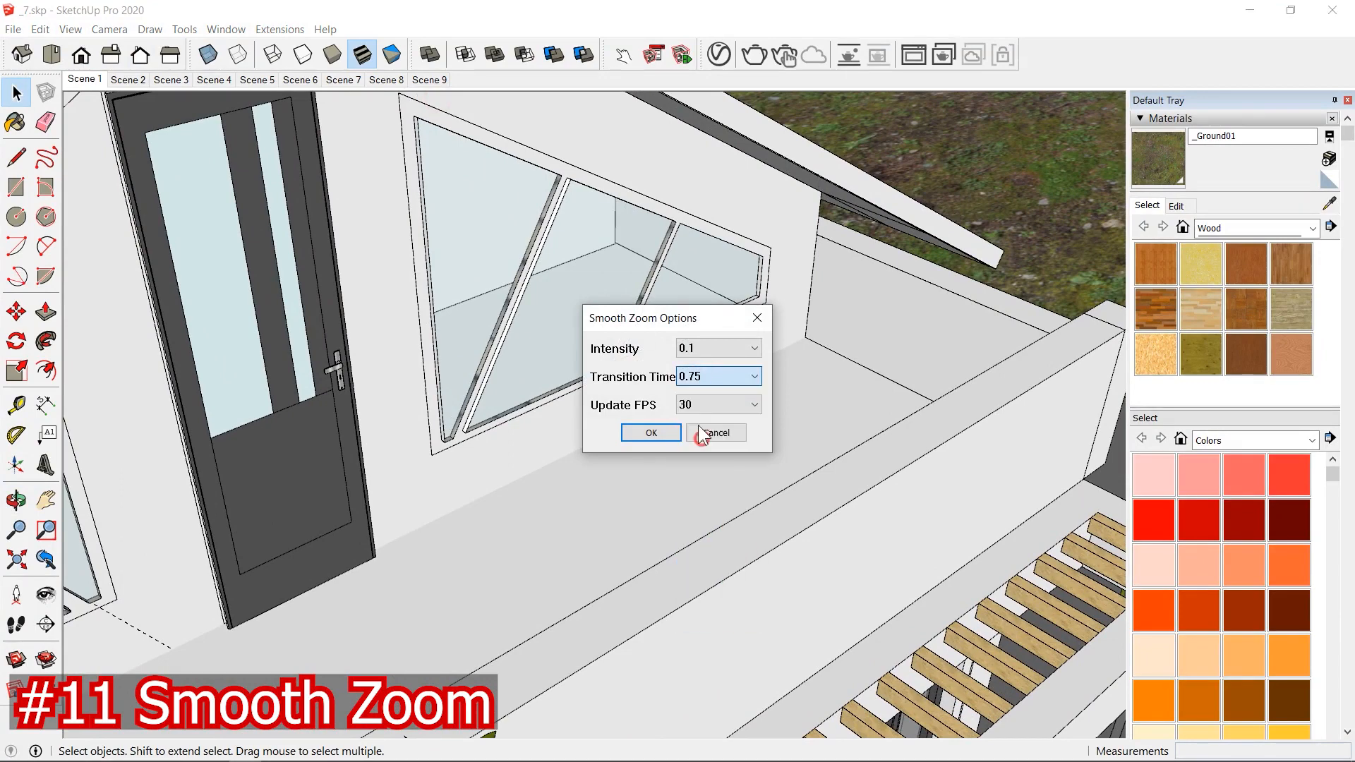
click(696, 348)
click(705, 401)
click(648, 433)
scroll(561, 357, down, 3)
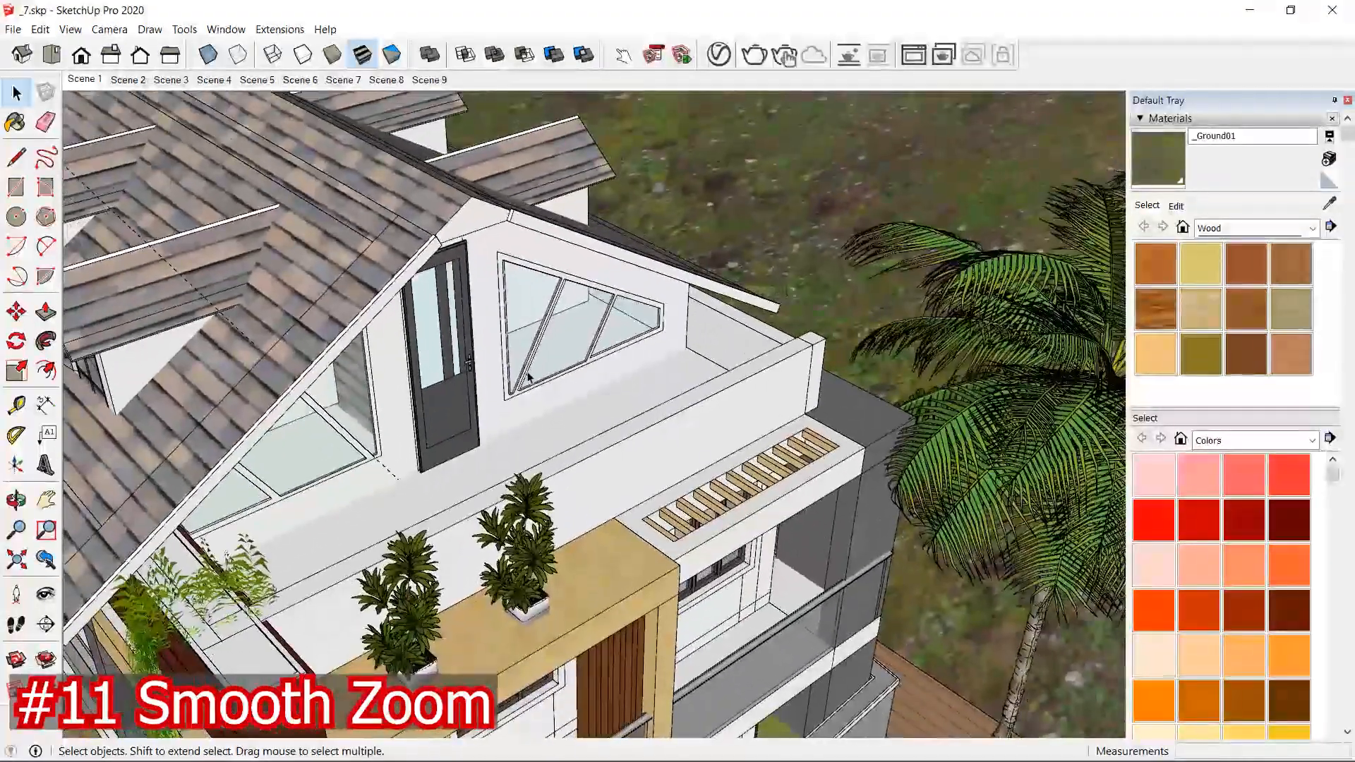
Step: Test the current Smooth Zoom settings by zooming in on the terrace's slanted window and back out to the whole house
scroll(555, 387, up, 2)
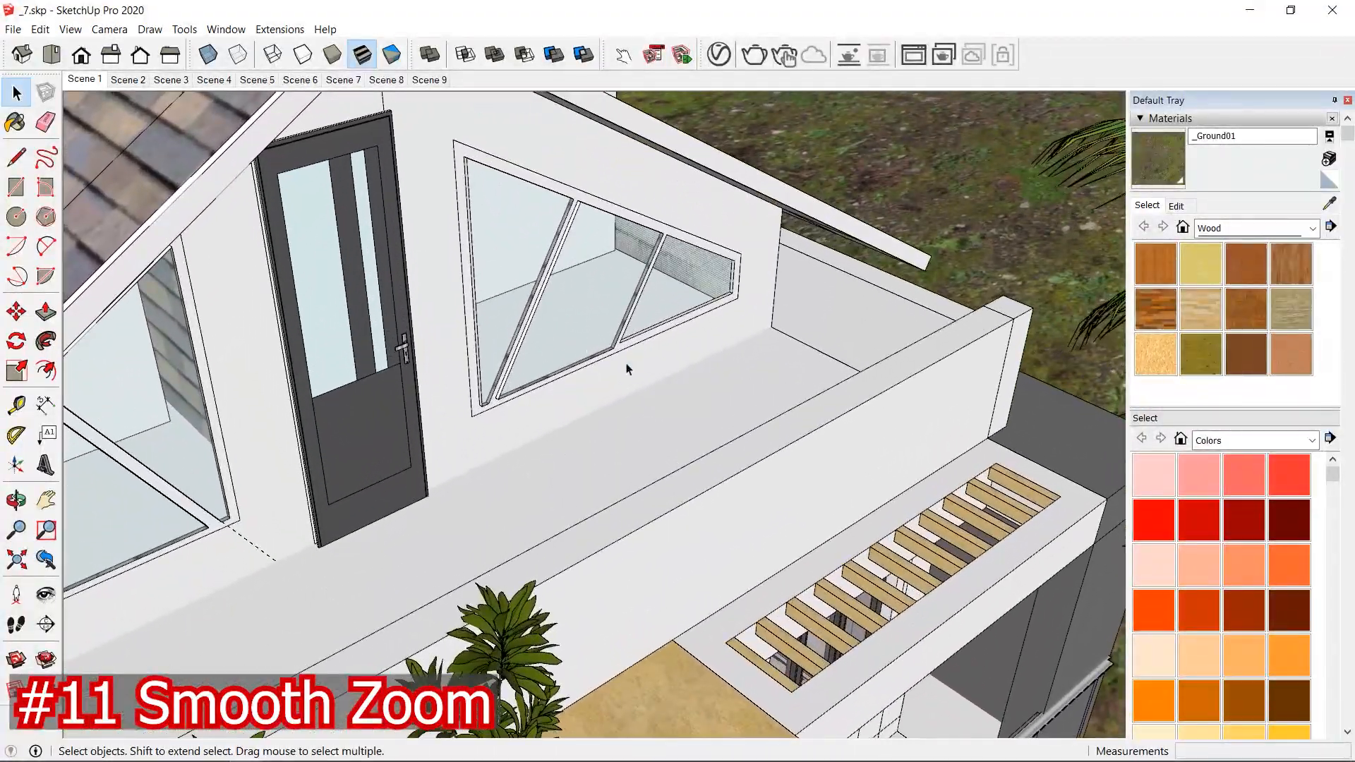
scroll(625, 367, up, 1)
scroll(625, 362, down, 3)
Step: Open the Smooth Zoom options and choose 30 as the Update FPS
click(279, 28)
mouse_move(313, 98)
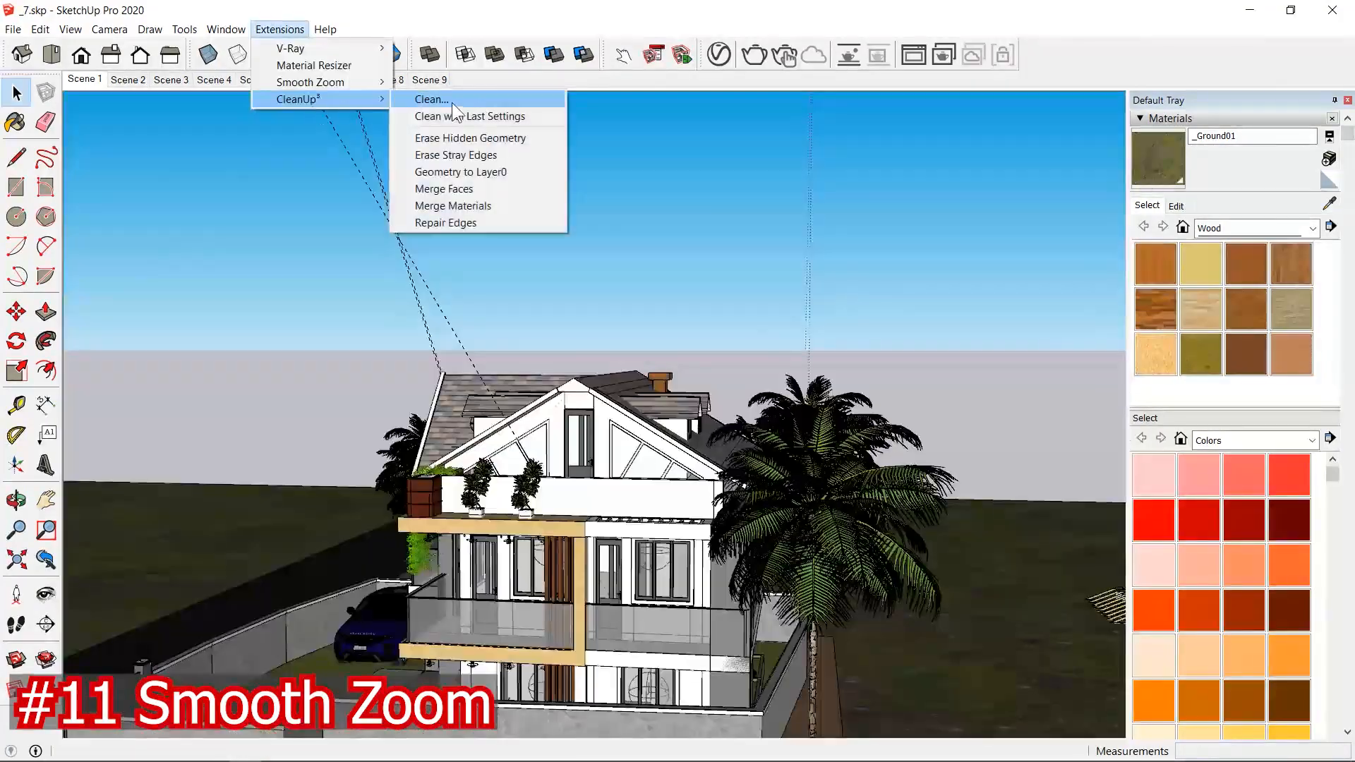
click(423, 99)
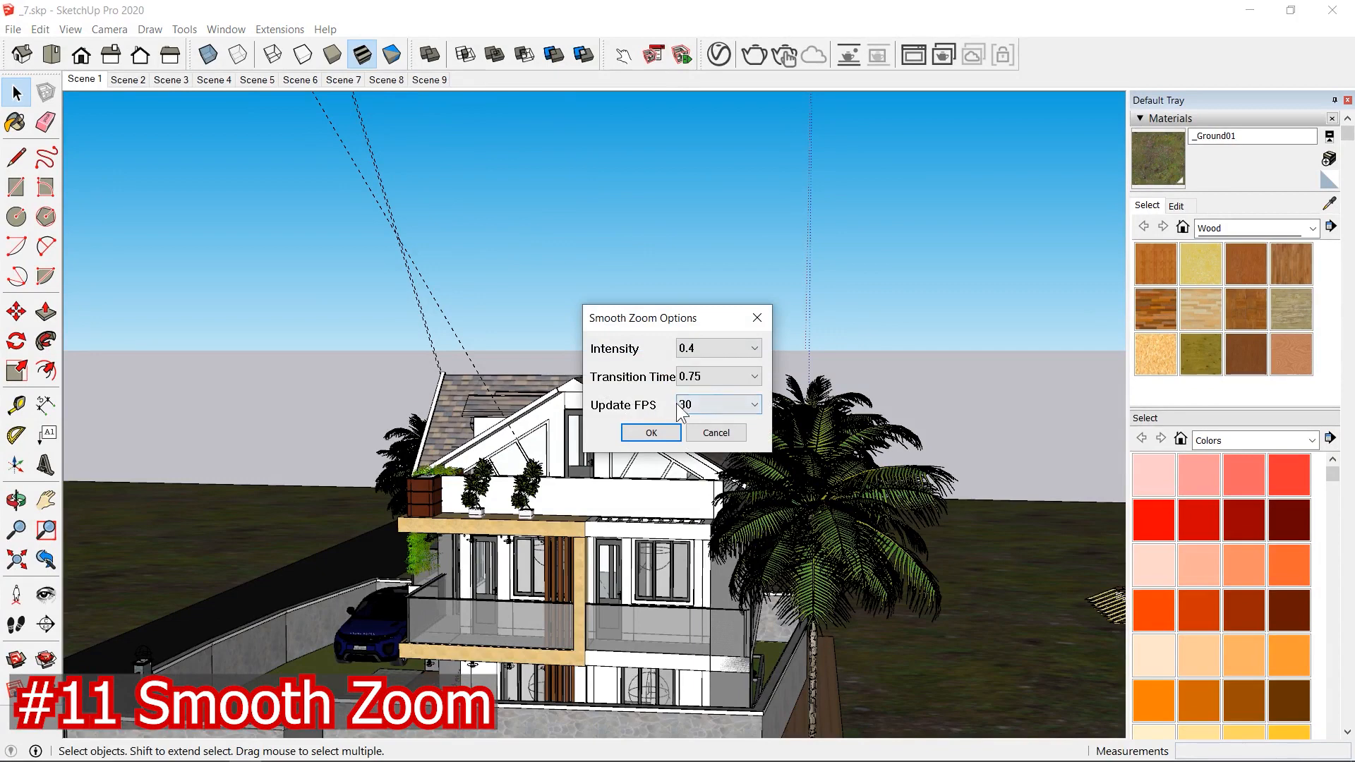
click(683, 406)
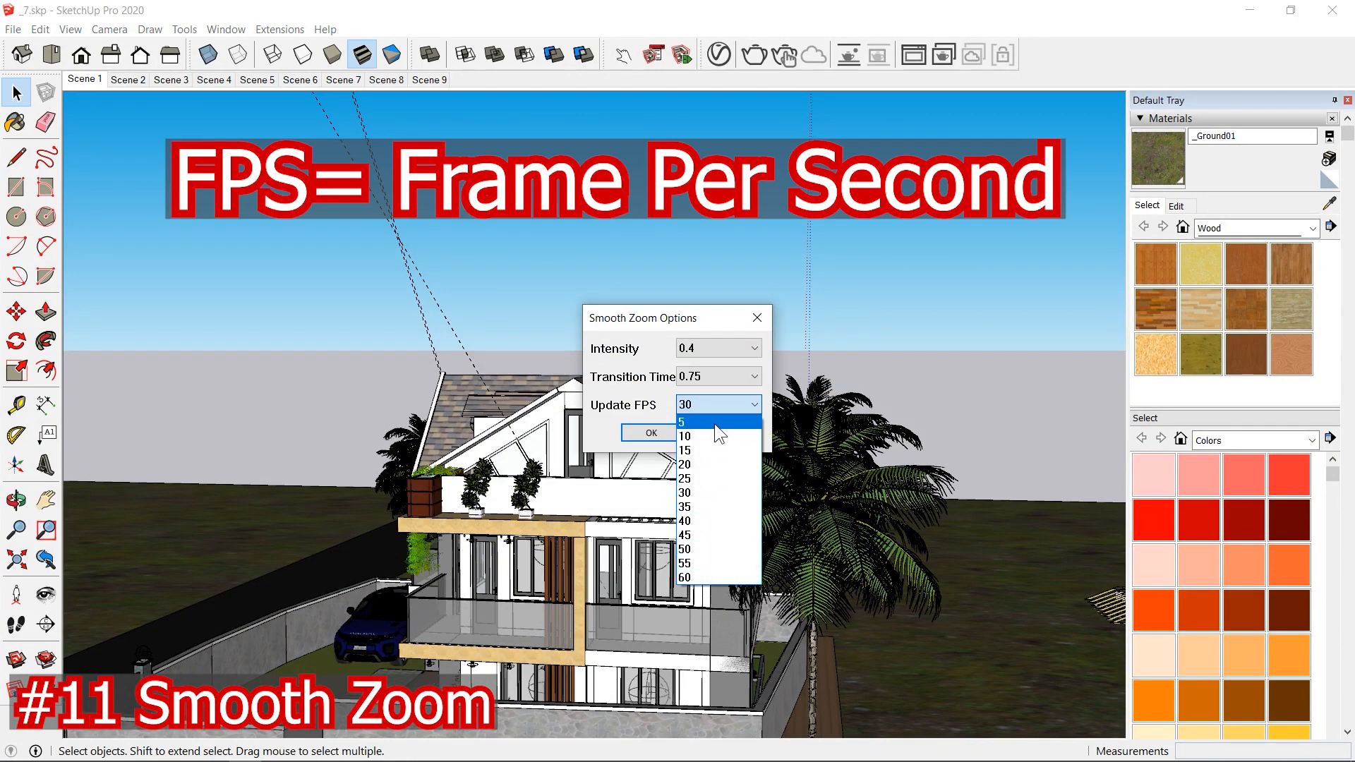
click(711, 492)
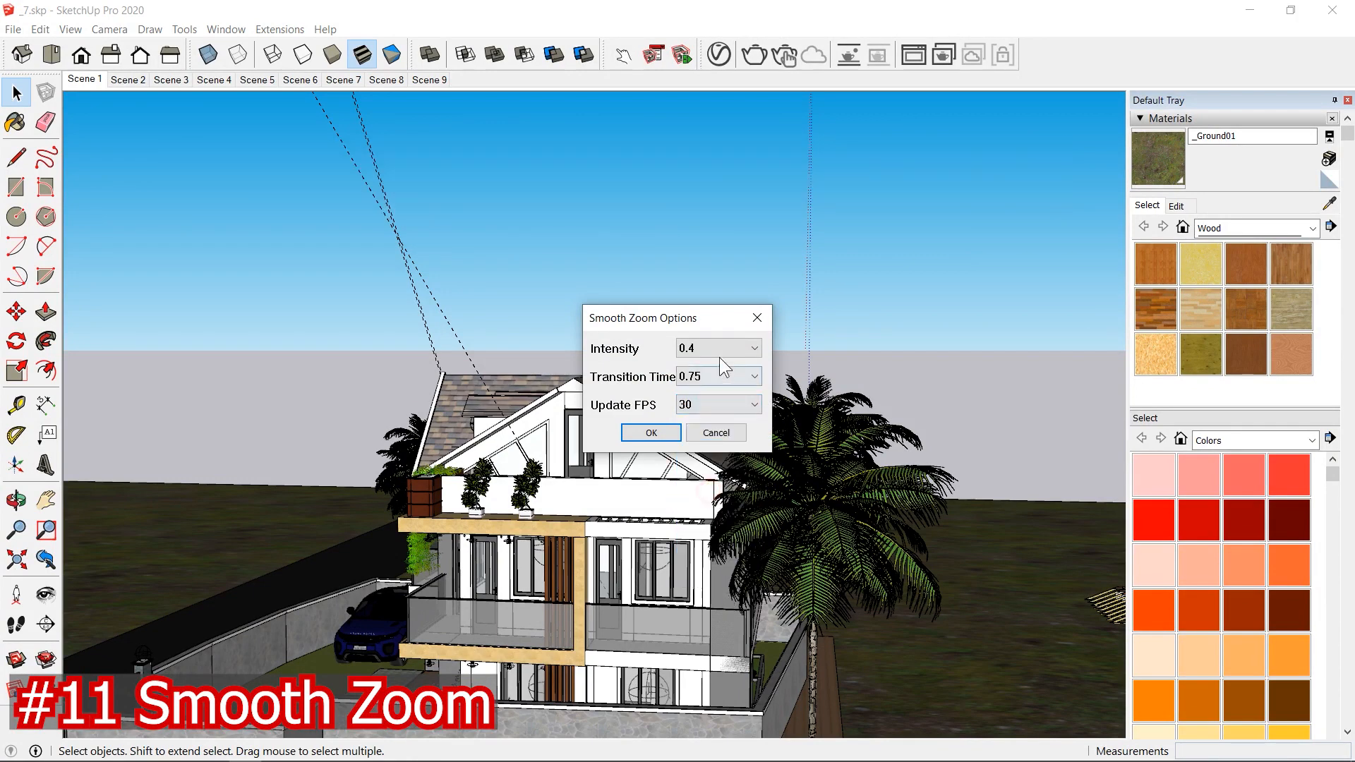
Step: Set Smooth Zoom's Transition Time to 0.25 and apply the options
click(708, 377)
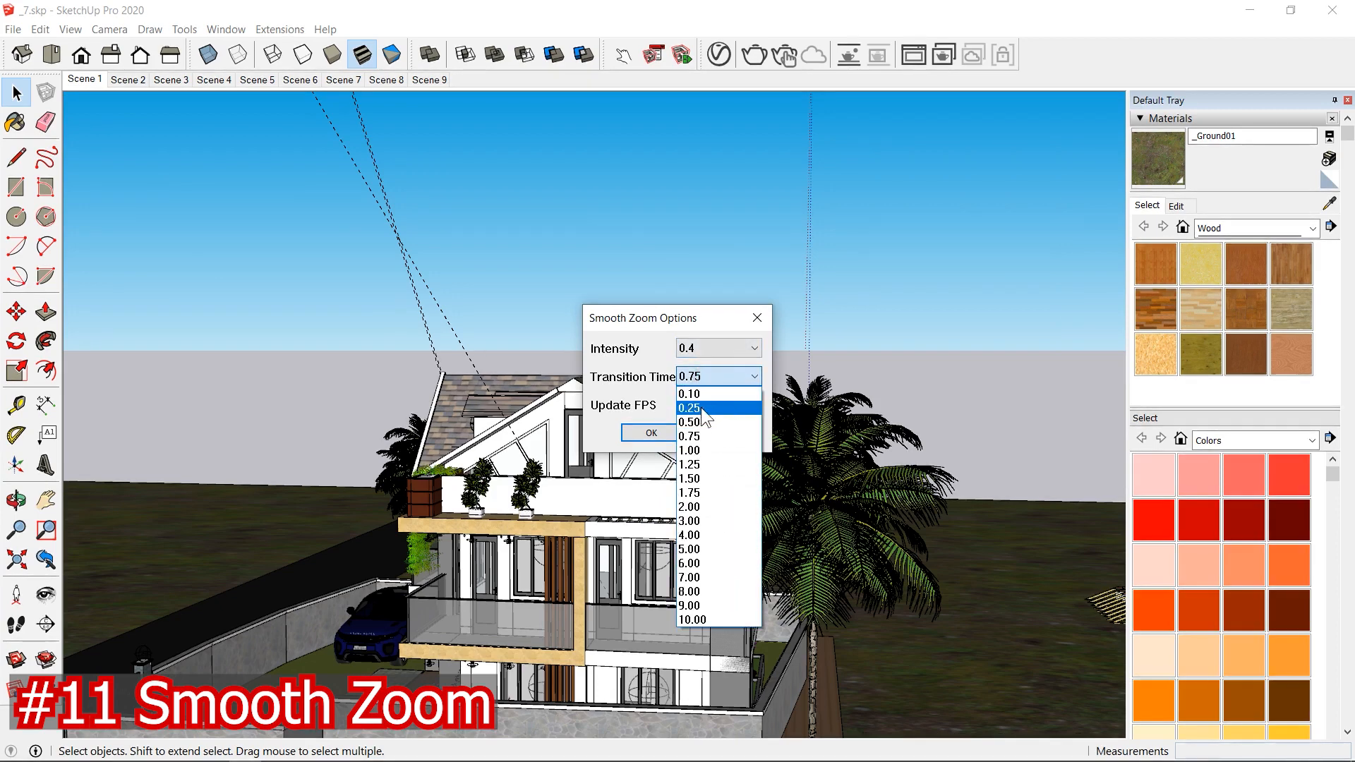
click(698, 407)
click(706, 347)
click(702, 403)
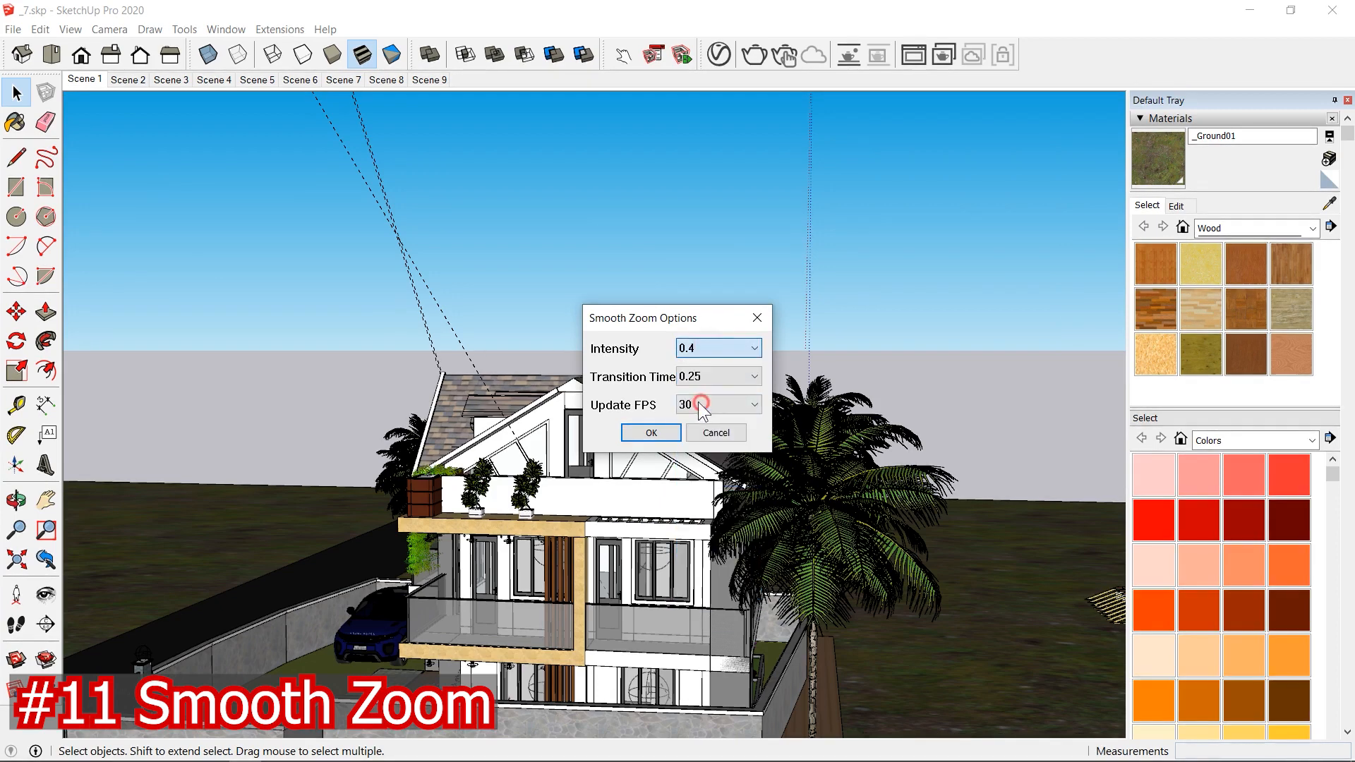
click(650, 433)
Step: Test the shorter zoom transition by zooming in and out around the house's roof, upper terrace and front balconies
scroll(563, 408, up, 2)
middle_drag(562, 407, 699, 545)
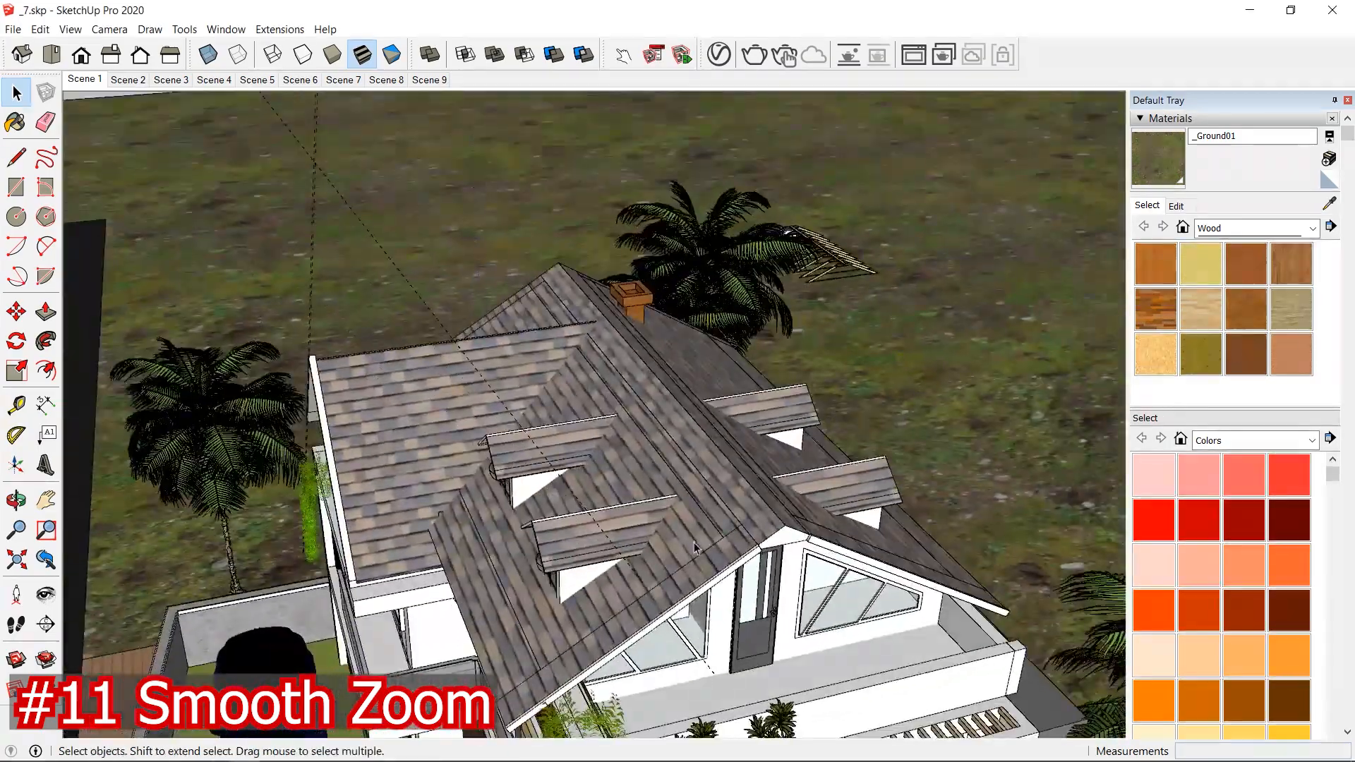
scroll(701, 638, down, 2)
scroll(707, 588, up, 2)
scroll(707, 587, up, 3)
shift+middle_drag(714, 604, 917, 289)
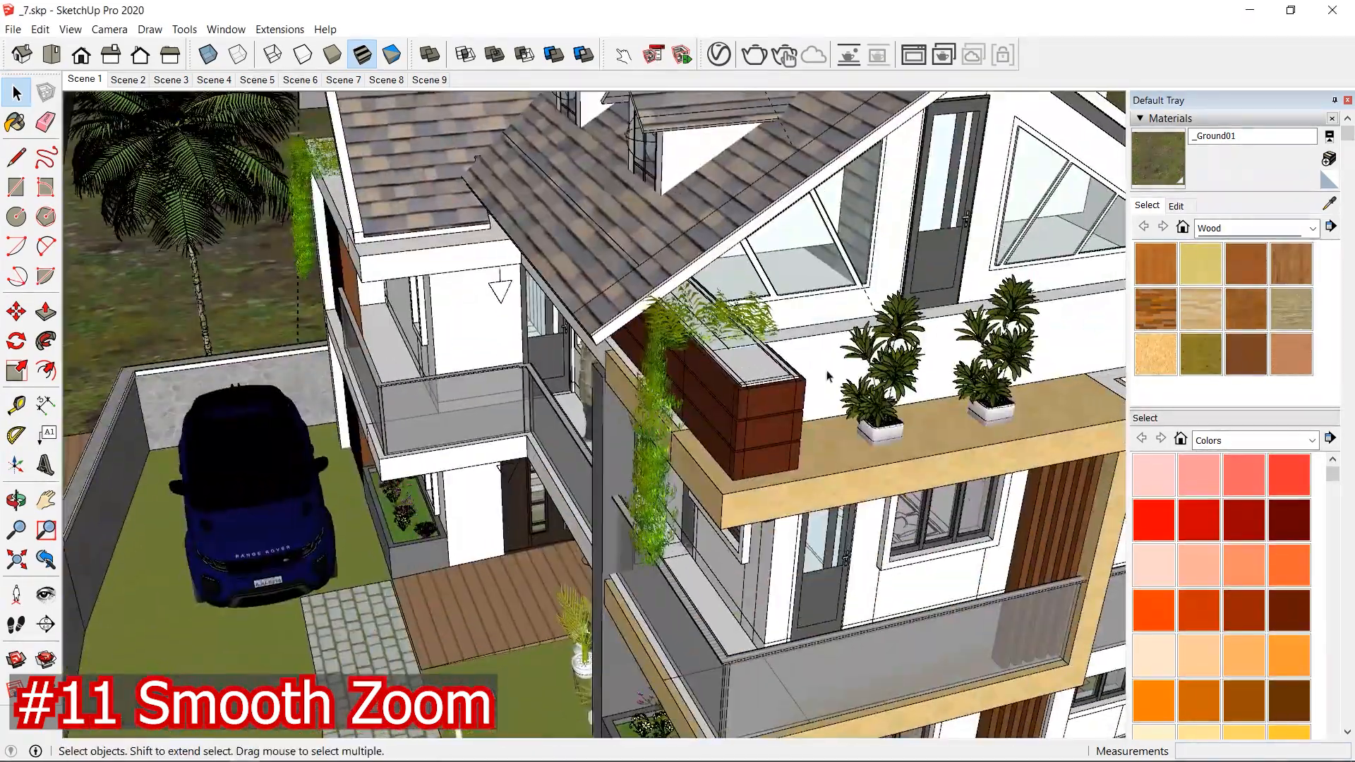
scroll(674, 426, down, 3)
scroll(674, 426, up, 2)
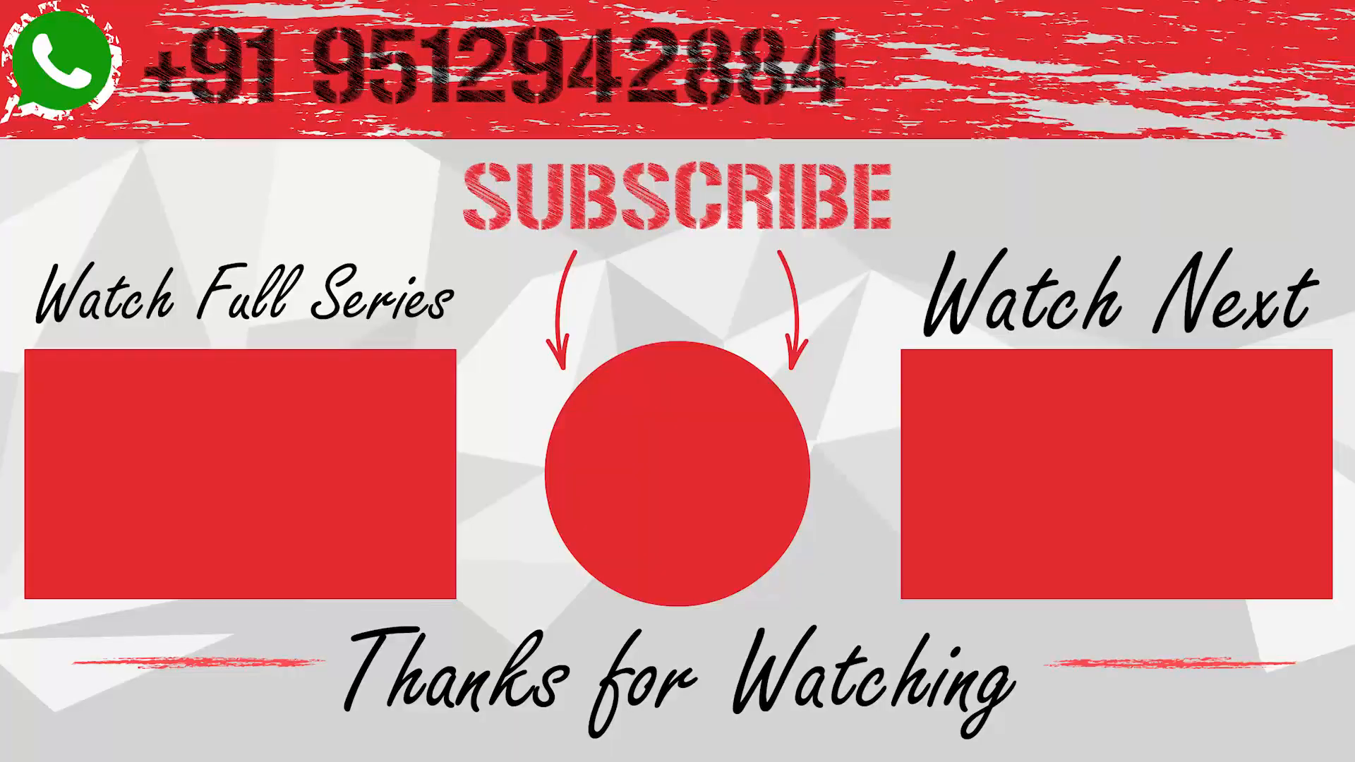